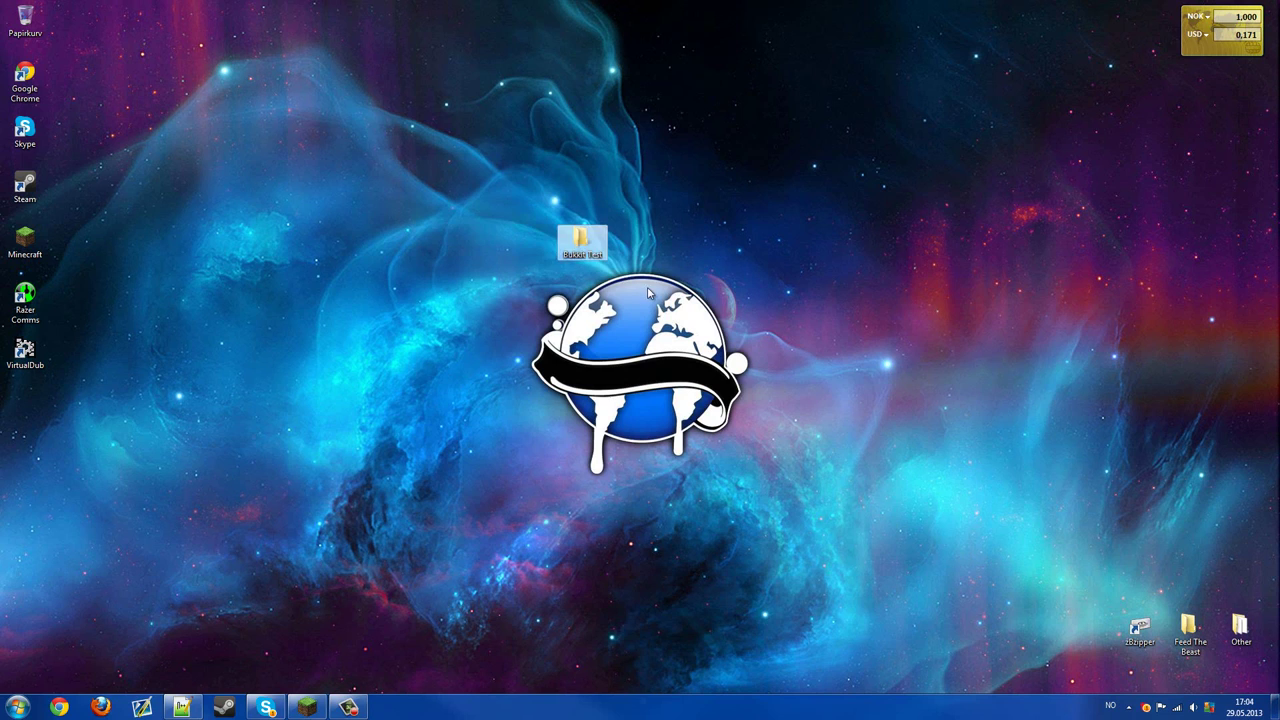
# - Open the Bukkit Test folder on the desktop to look at its contents, and minimize its window
pyautogui.doubleClick(581, 242)
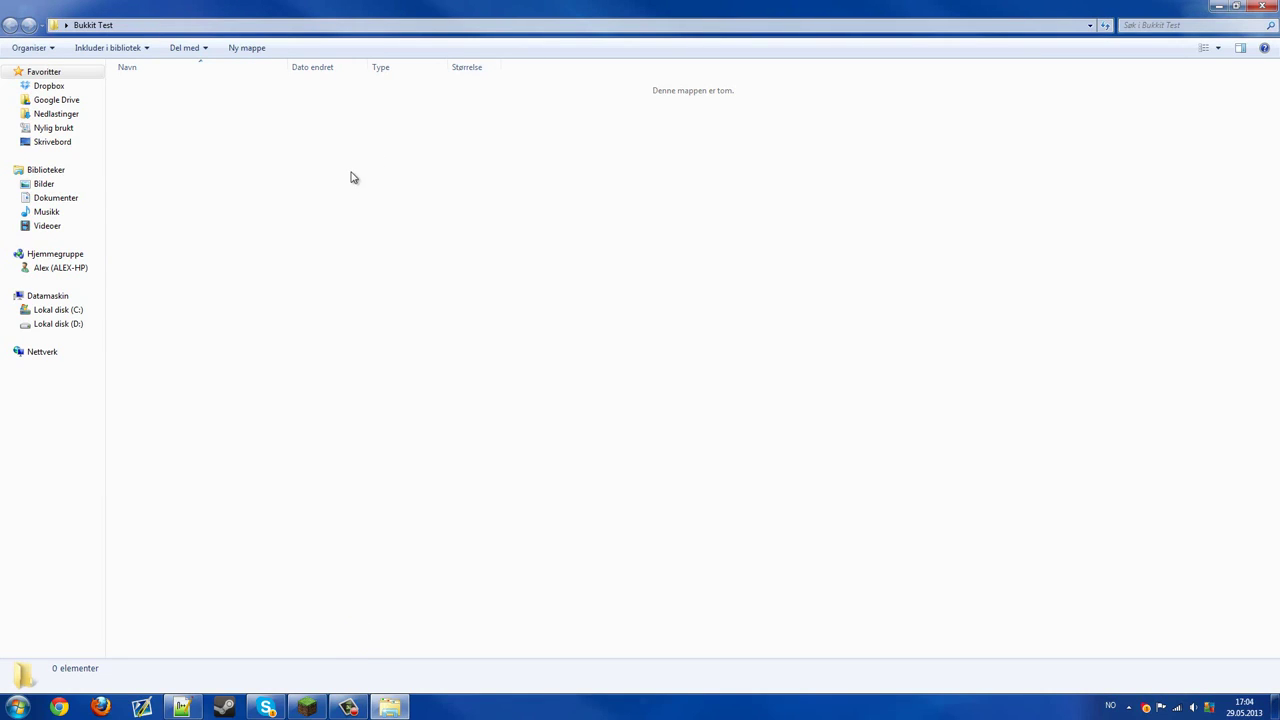
pyautogui.click(407, 708)
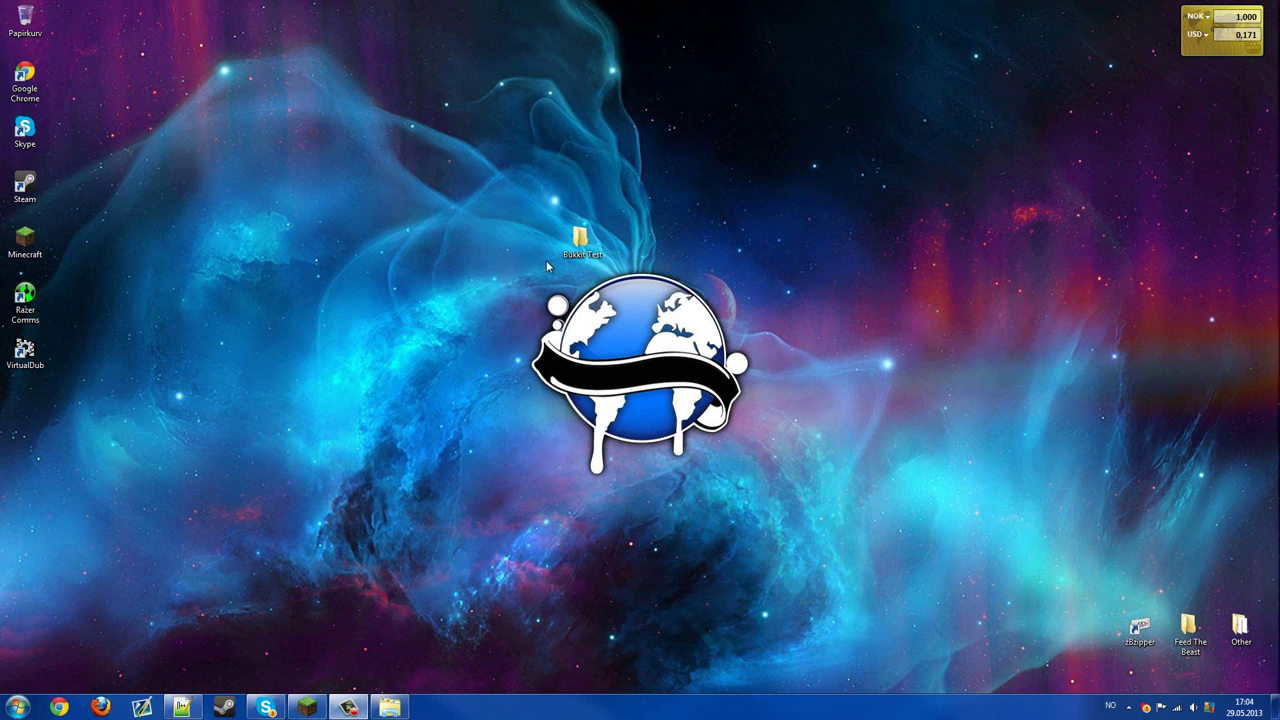
pyautogui.click(388, 708)
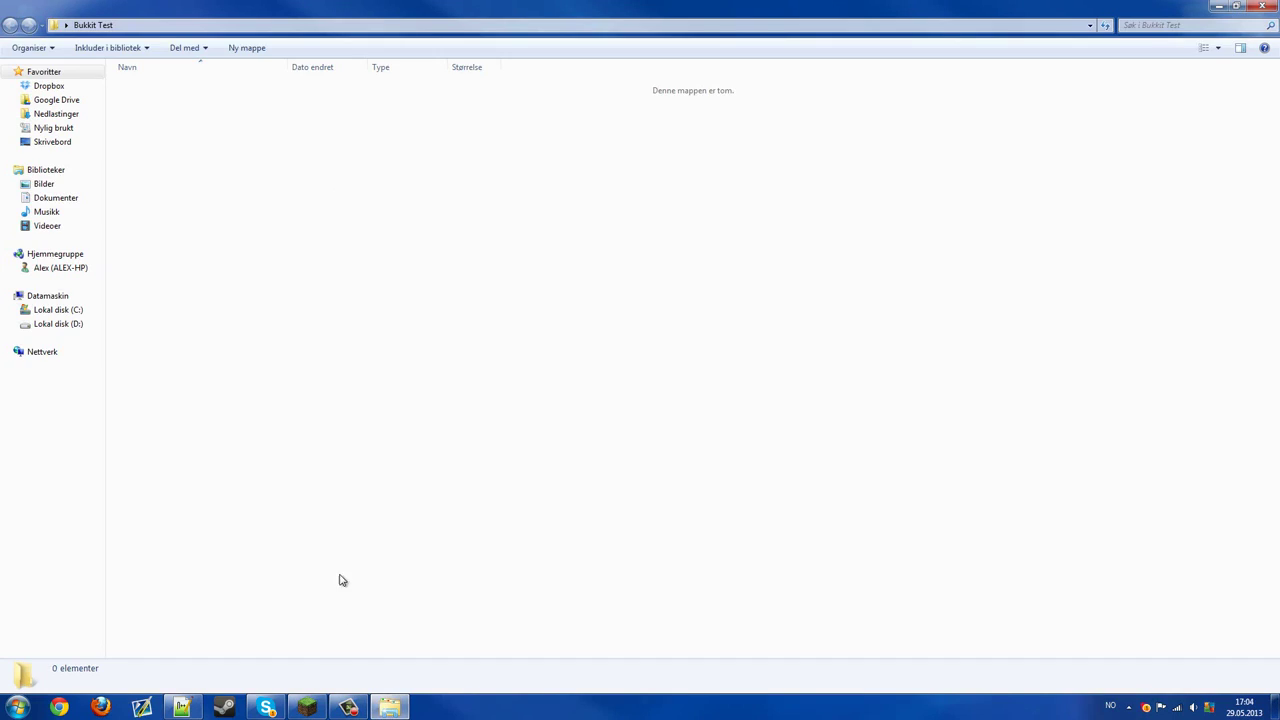
pyautogui.click(388, 708)
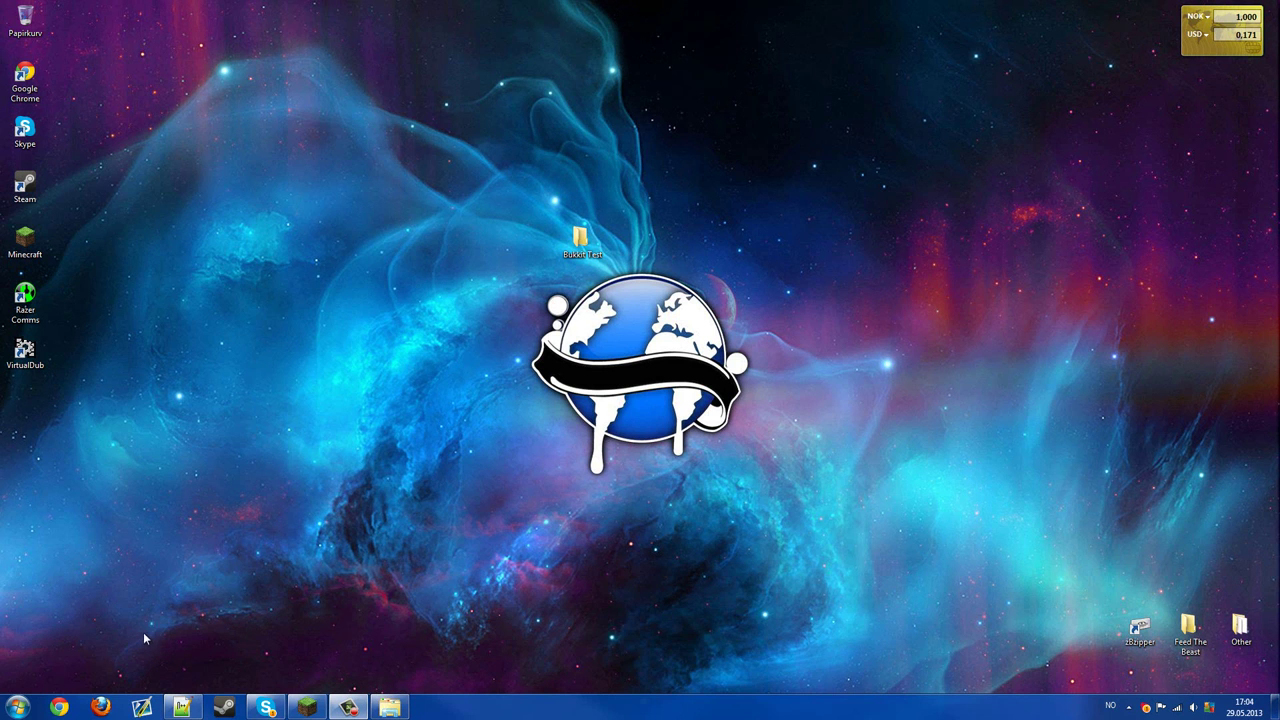
# - Start Firefox and go to java.com
pyautogui.click(101, 706)
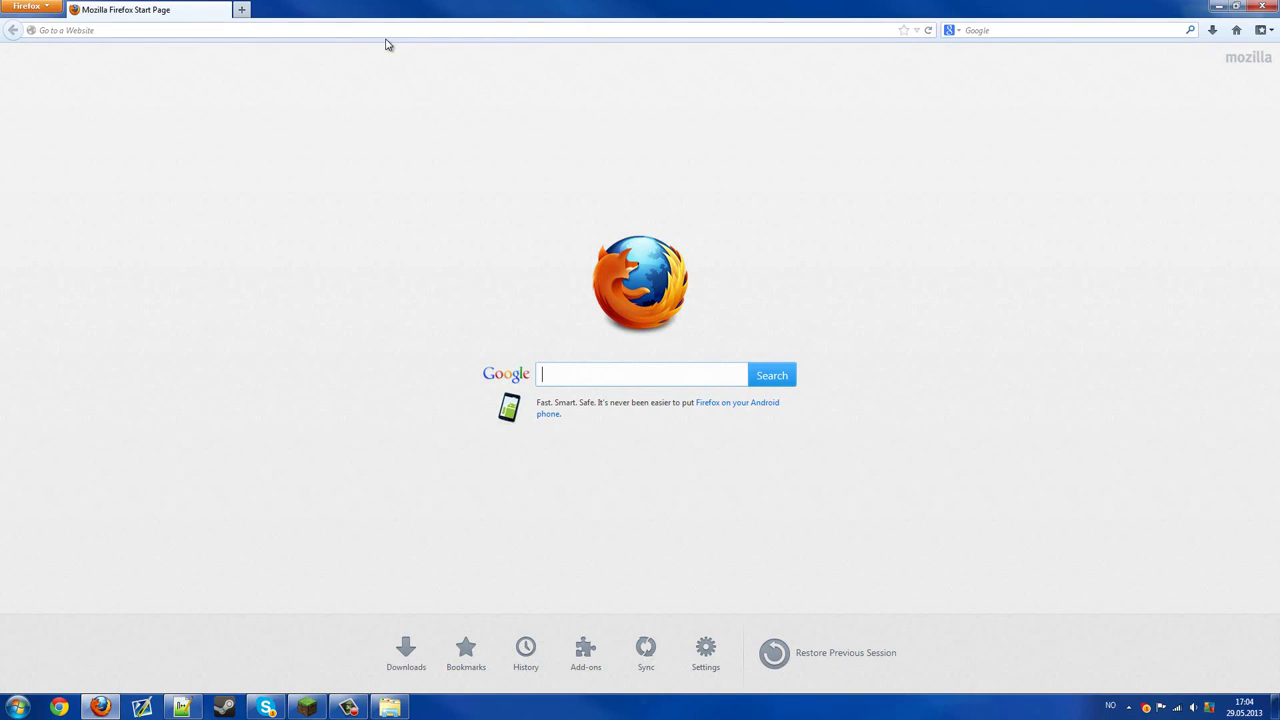
pyautogui.click(390, 32)
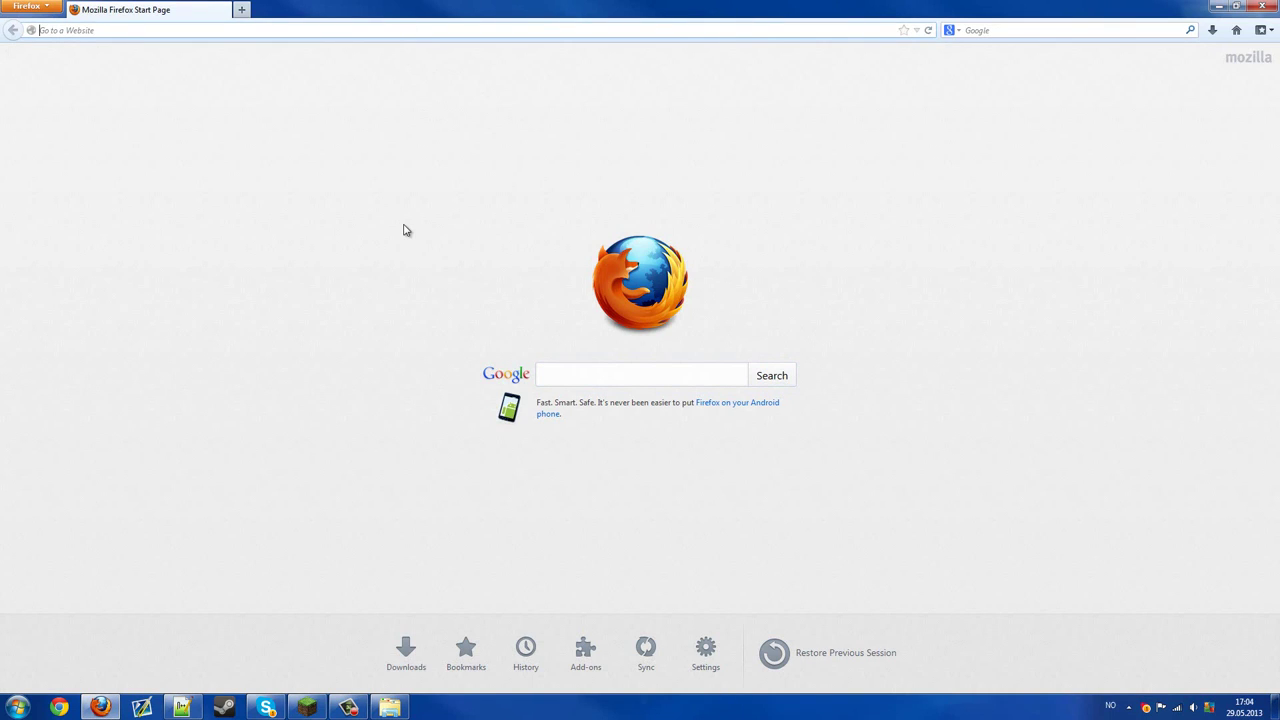
pyautogui.write('java.com')
pyautogui.press('Return')
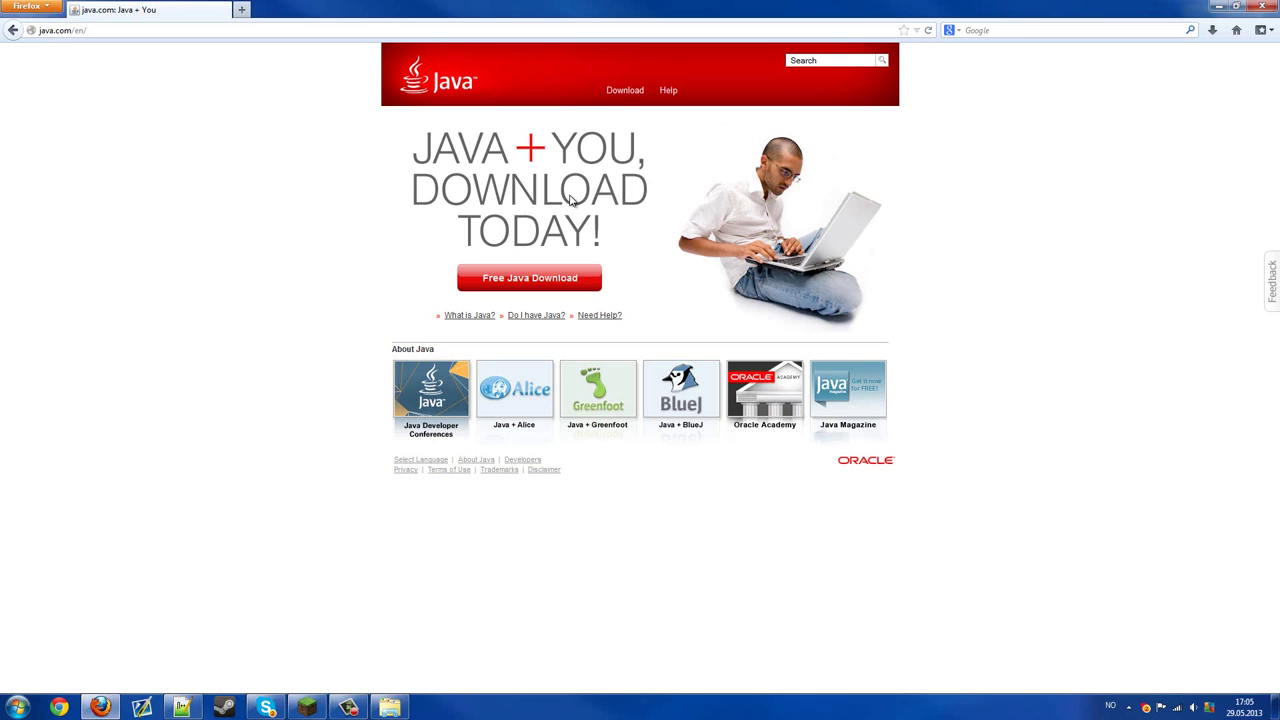
# - Open the Java download page and show the list of Java downloads for all operating systems
pyautogui.click(636, 91)
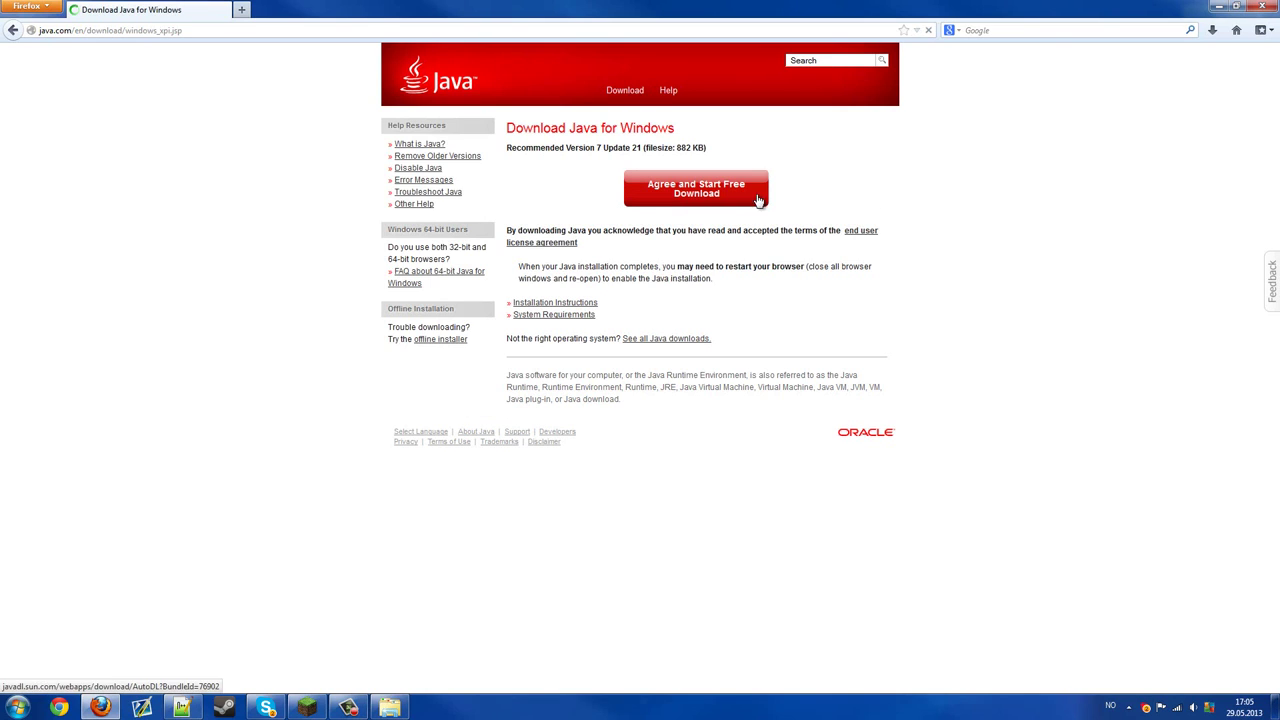
pyautogui.click(706, 340)
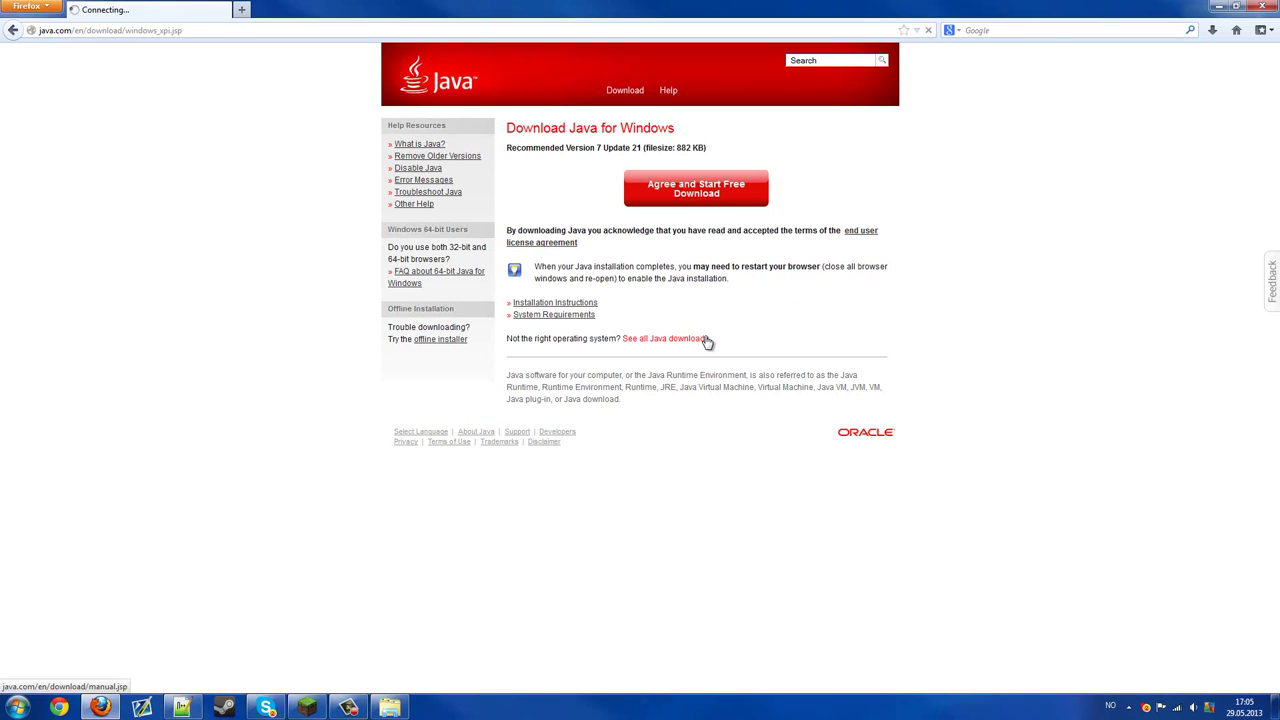
pyautogui.scroll(-2, 995, 338)
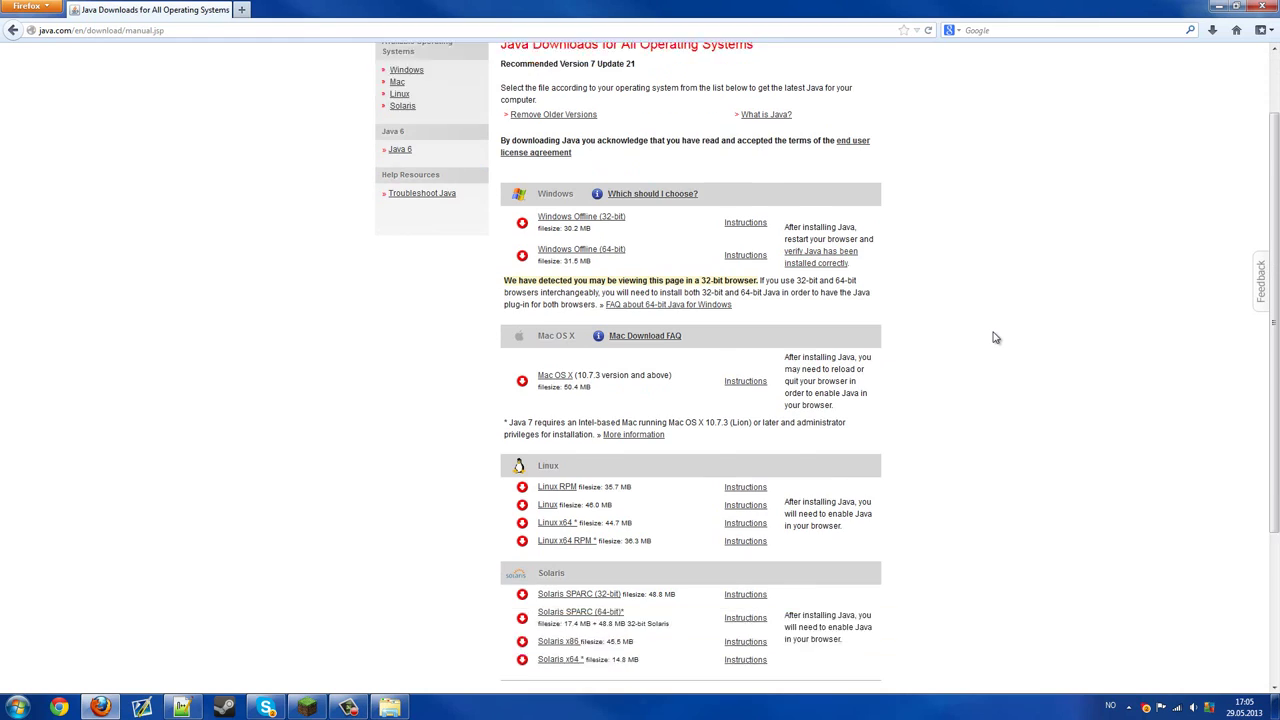
pyautogui.scroll(-1, 995, 338)
pyautogui.scroll(3, 995, 322)
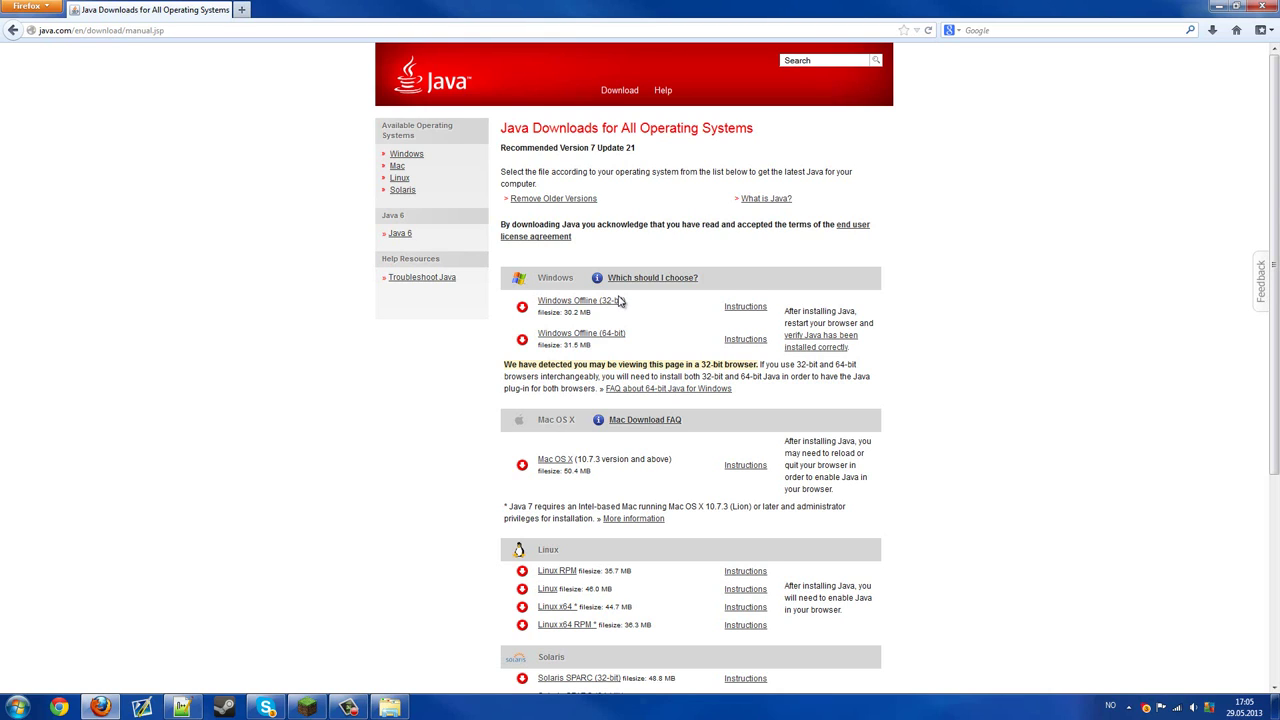
pyautogui.click(18, 706)
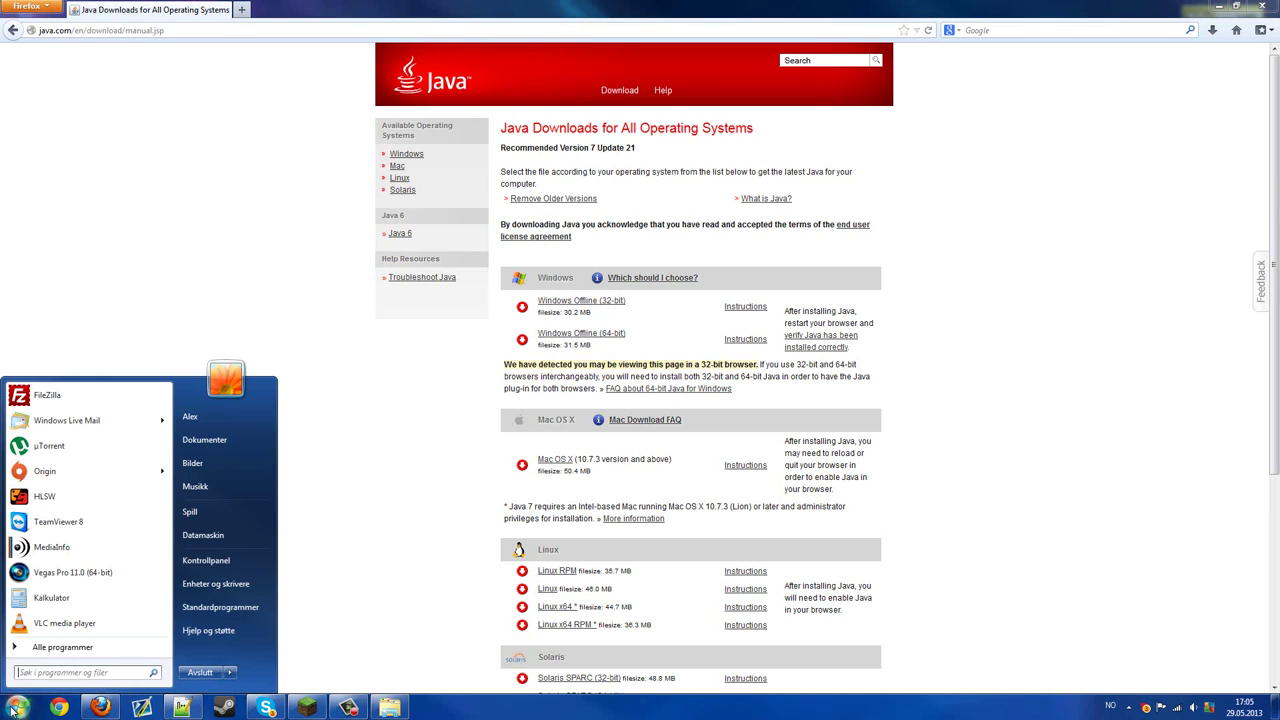
pyautogui.rightClick(232, 532)
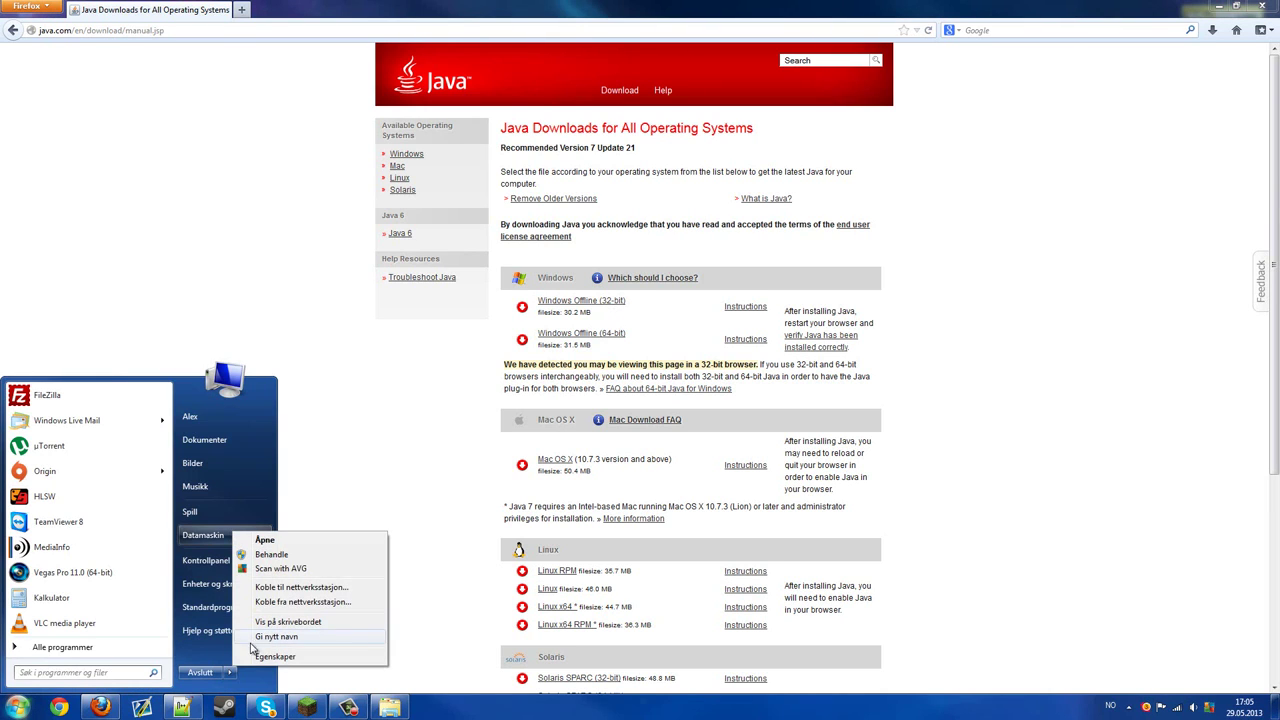
pyautogui.click(34, 709)
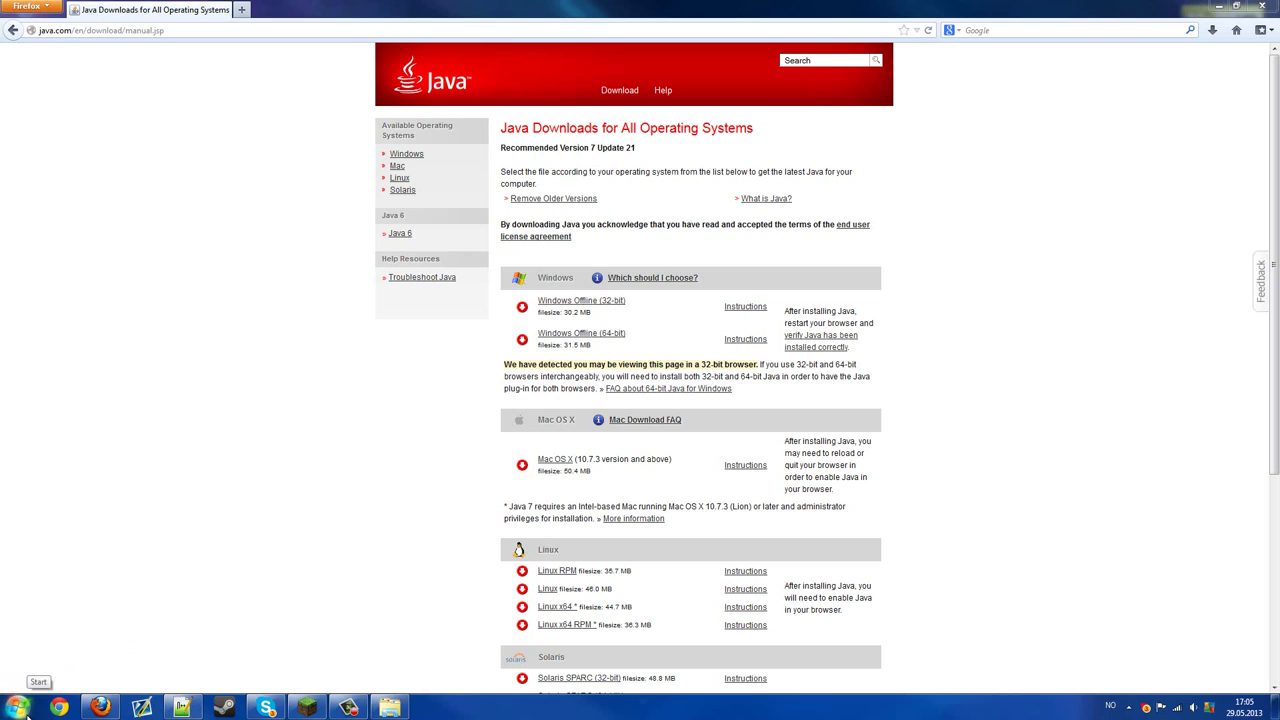
# - View the computer's system properties to check the Windows system type, and close the window
pyautogui.click(27, 707)
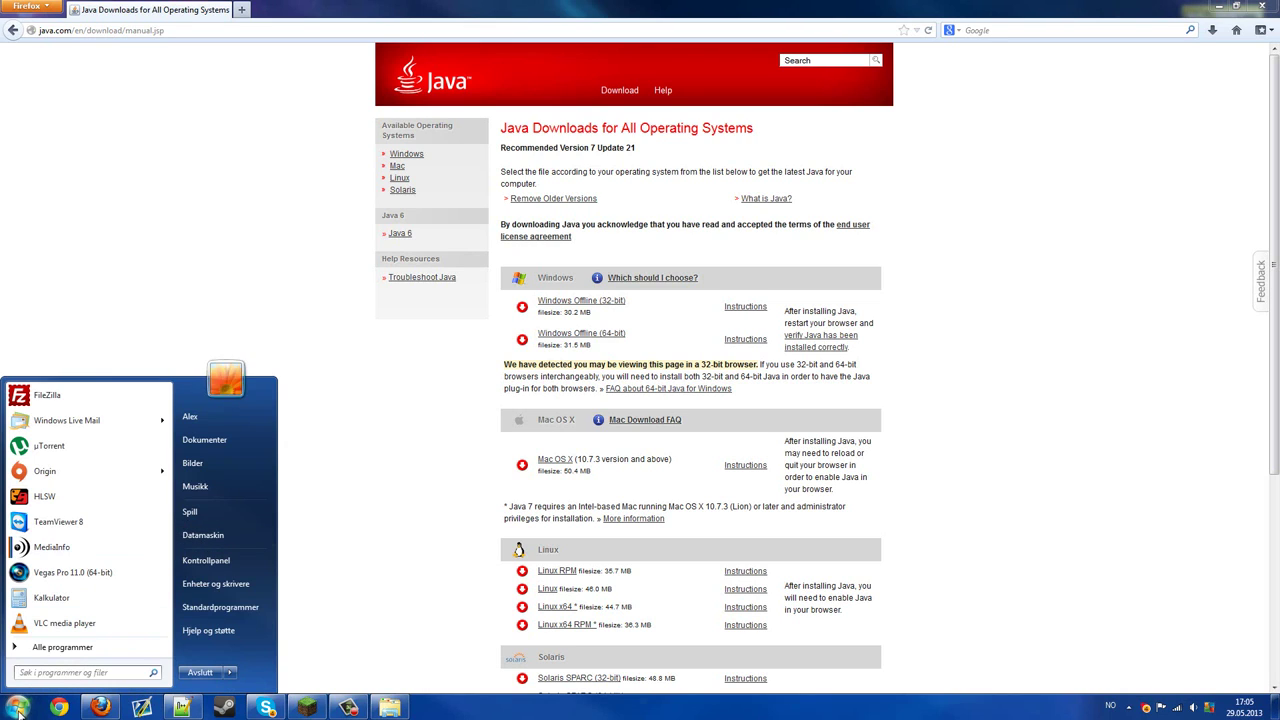
pyautogui.rightClick(200, 537)
pyautogui.click(238, 658)
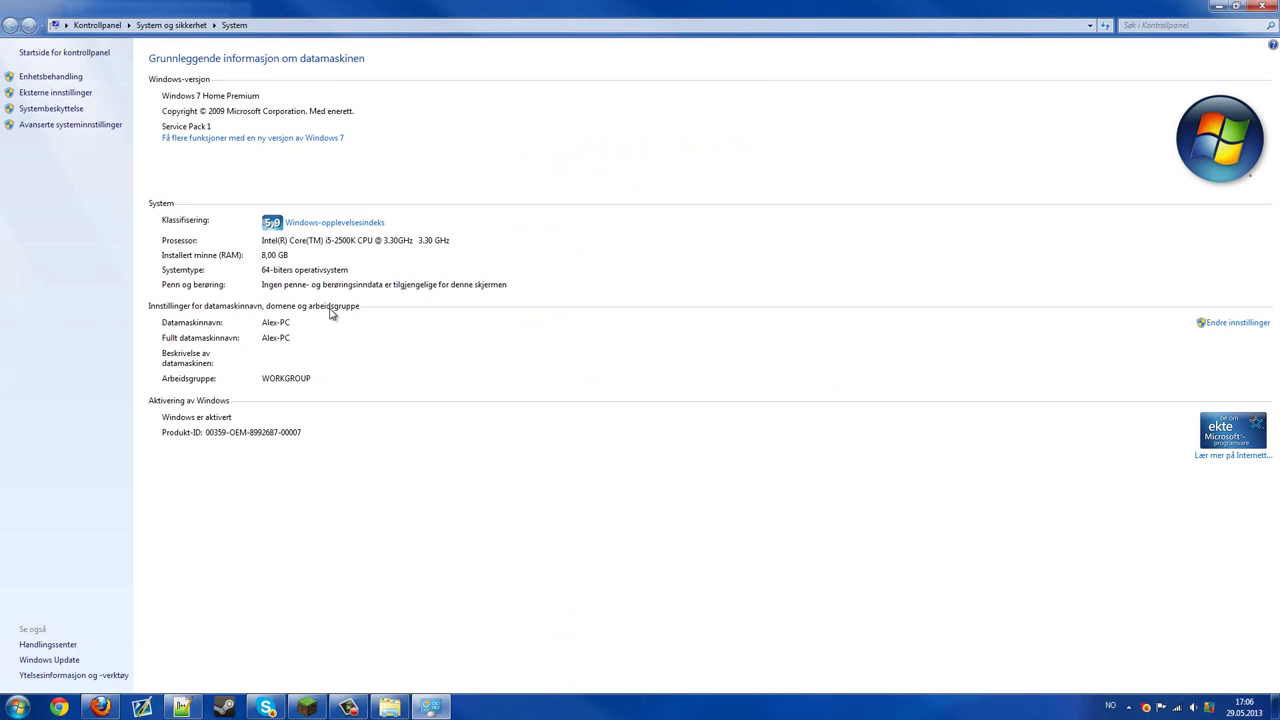
pyautogui.click(1262, 5)
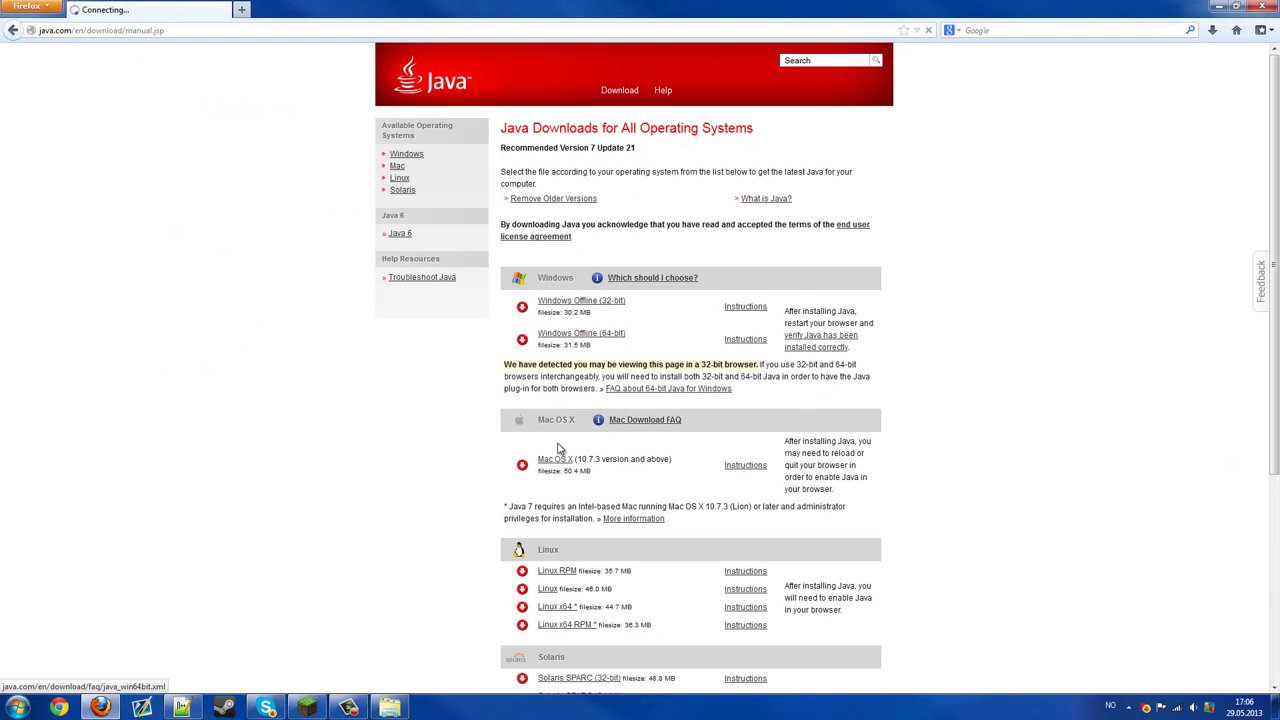
# - Download the Windows Offline (64-bit) Java installer to the desktop as jre-7u21-windows-x64 and check it in the download list
pyautogui.click(742, 392)
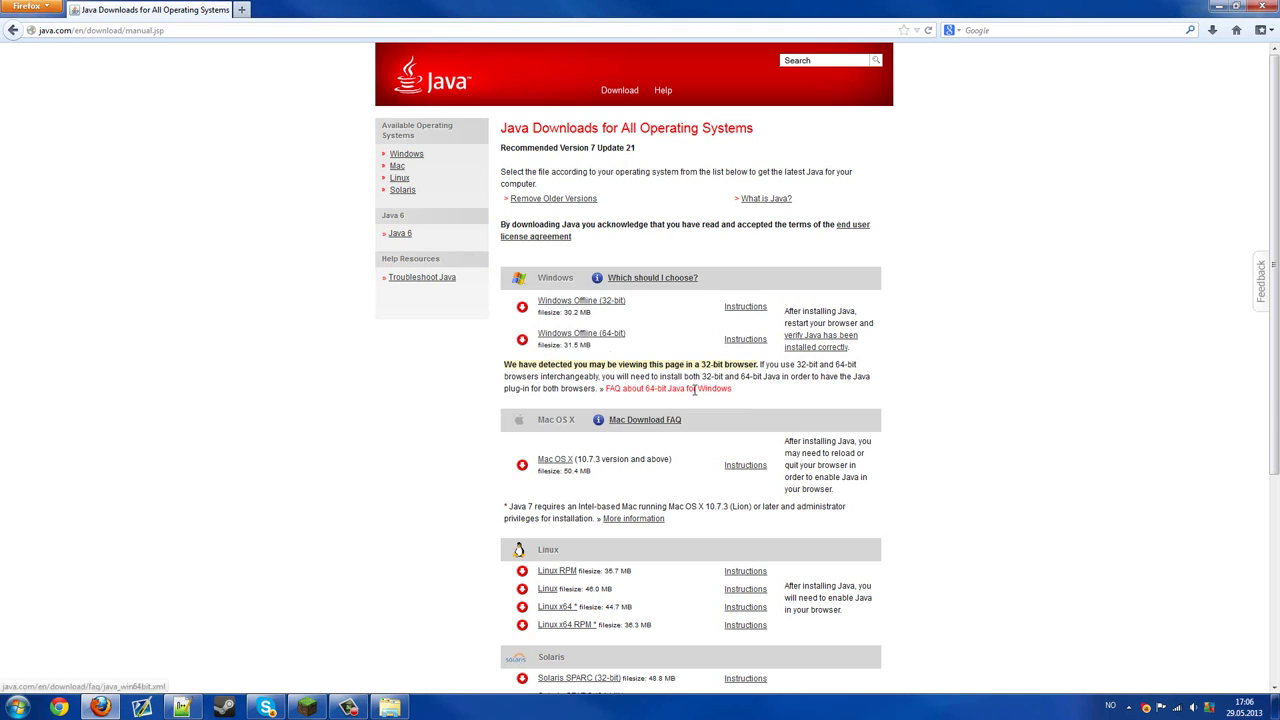
pyautogui.click(600, 342)
pyautogui.click(686, 391)
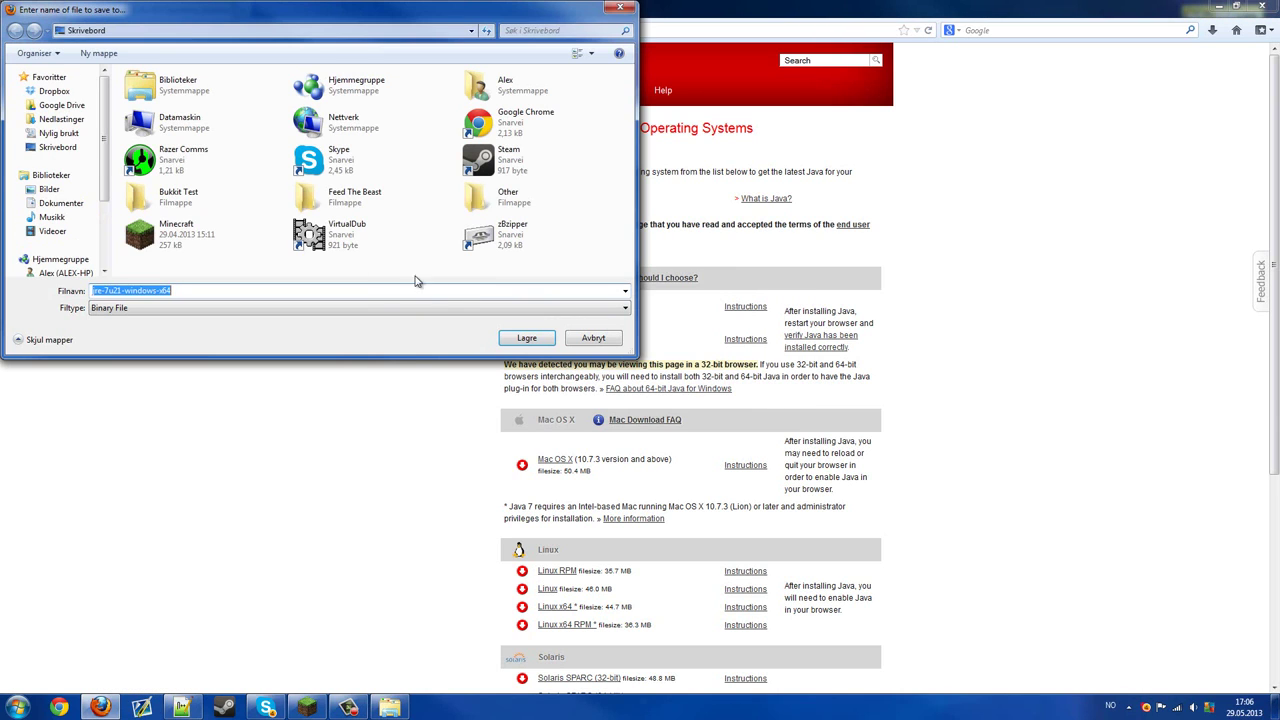
pyautogui.click(75, 150)
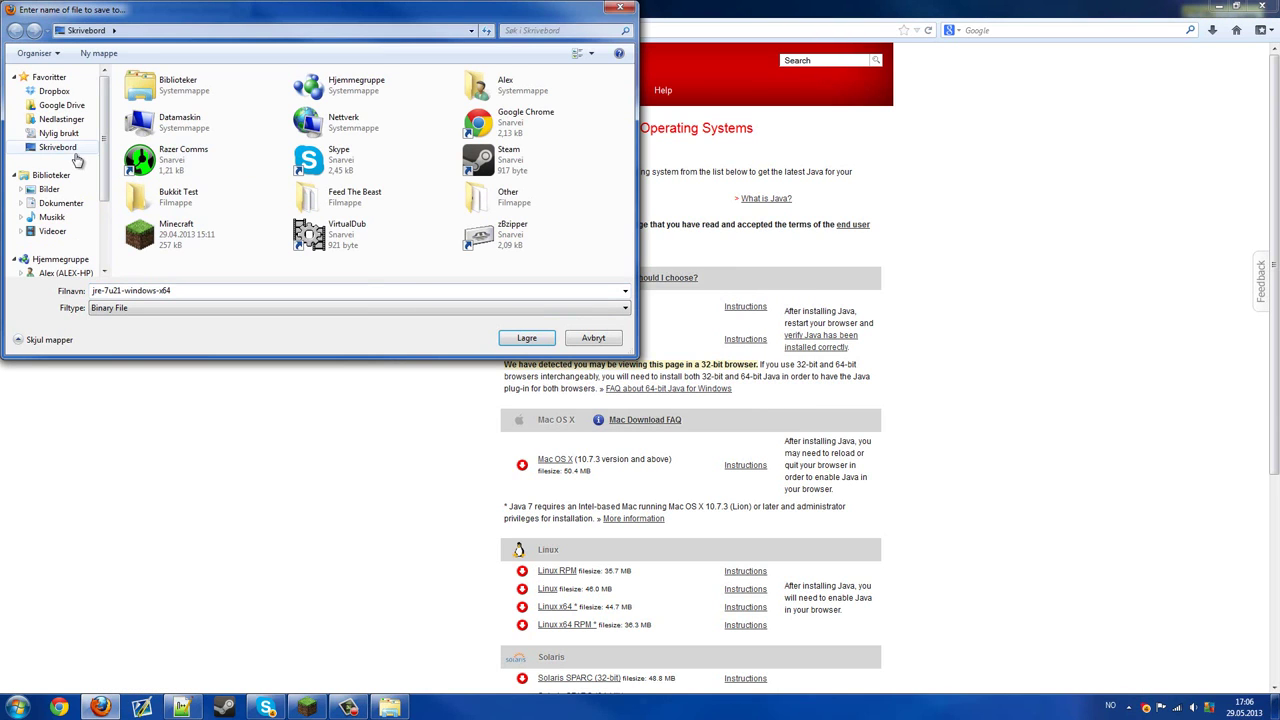
pyautogui.click(506, 340)
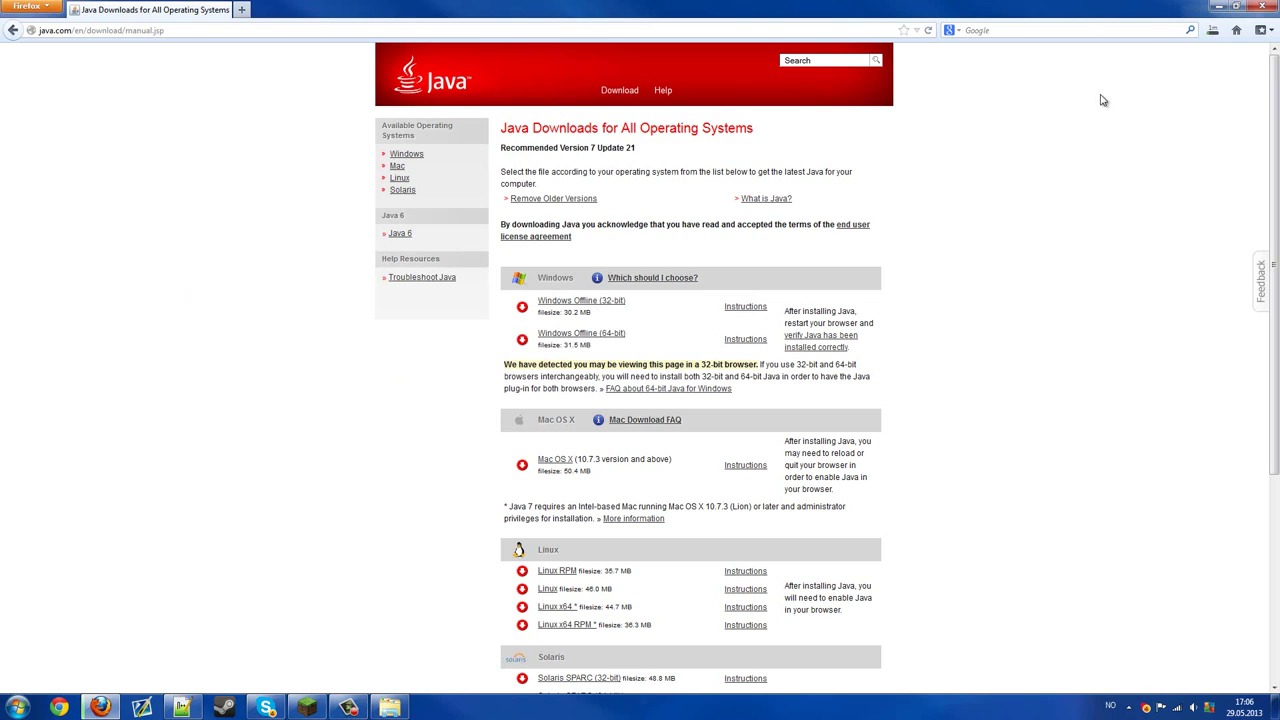
pyautogui.click(1212, 30)
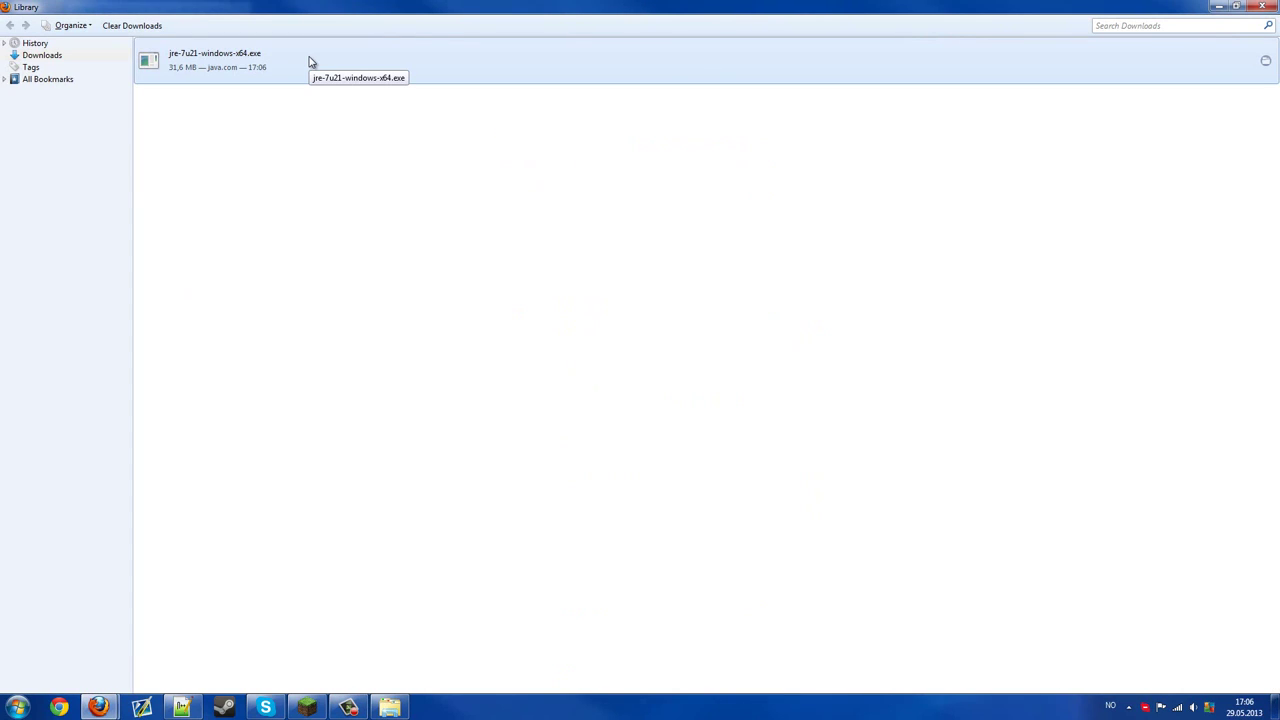
pyautogui.click(1265, 6)
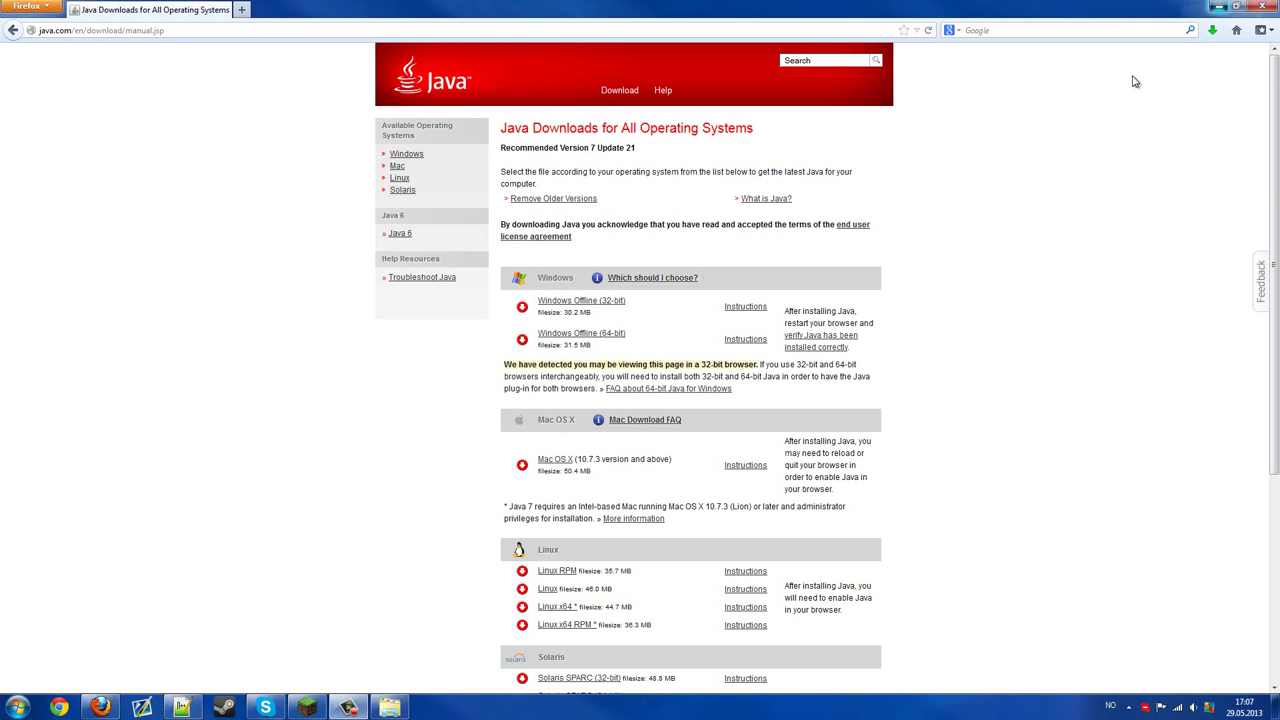
# - Show the desktop and move the jre-7u21-windows-x64 installer to an open area below the Bukkit Test folder
pyautogui.press('super+d')
pyautogui.moveTo(25, 462); pyautogui.dragTo(531, 468)
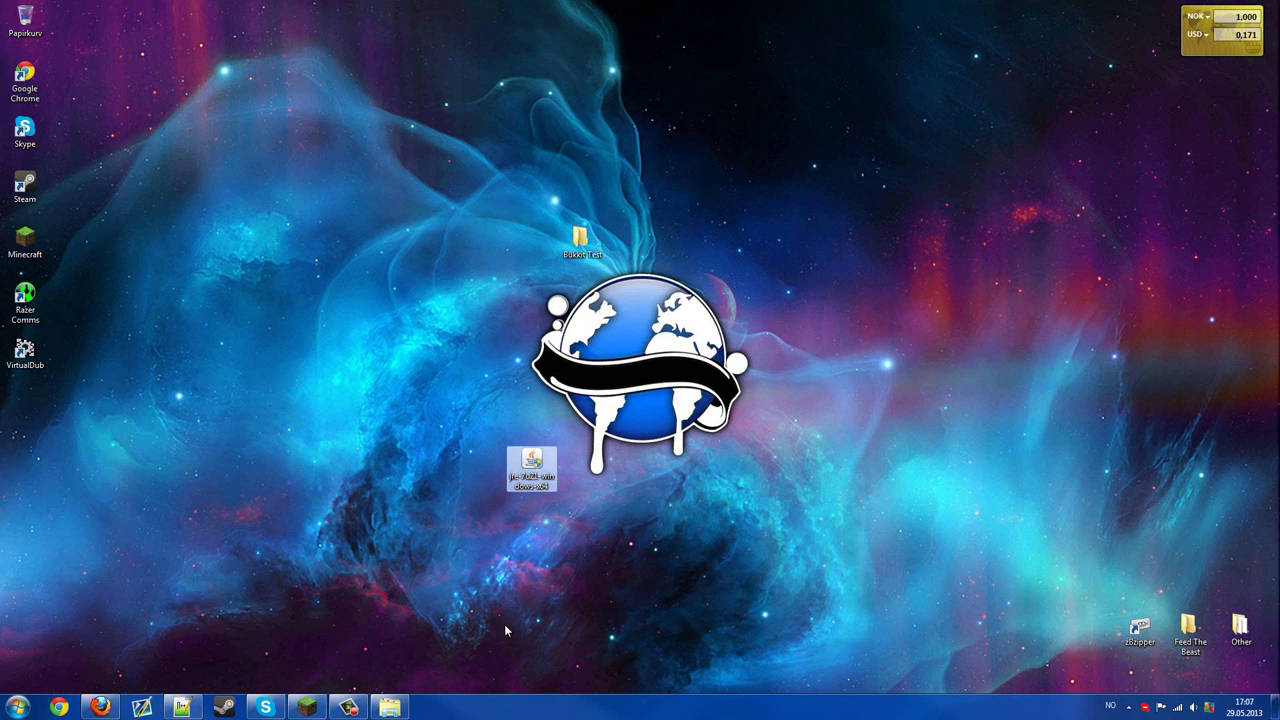
pyautogui.moveTo(465, 520); pyautogui.dragTo(632, 432)
pyautogui.click(571, 503)
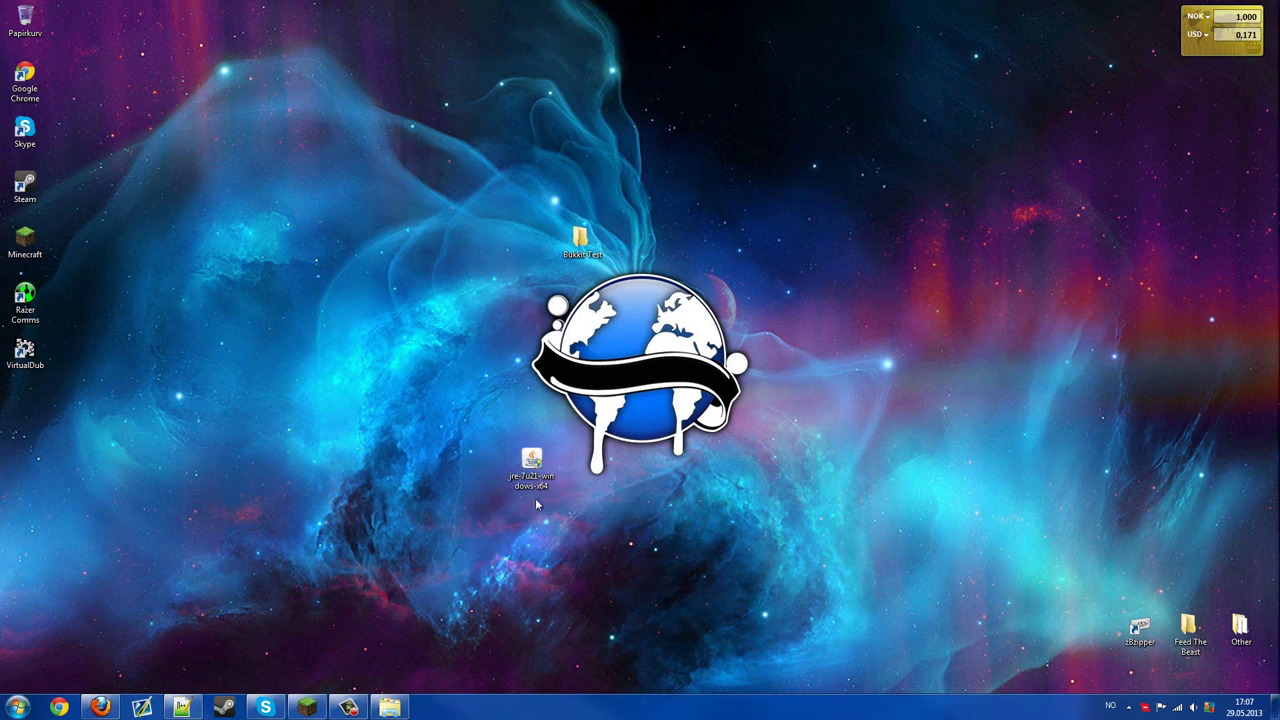
pyautogui.moveTo(531, 485)
# - Switch to Firefox to review the Windows installers on the Java downloads page, and minimize the browser
pyautogui.click(100, 705)
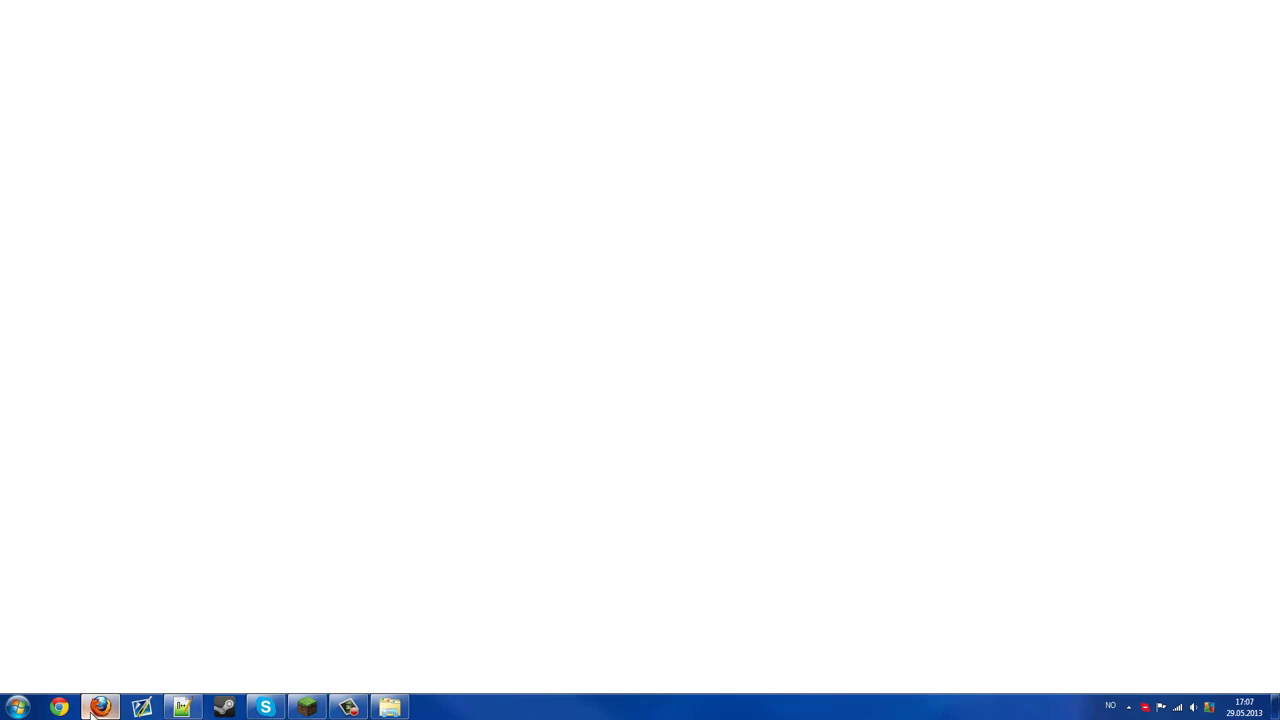
pyautogui.scroll(-3, 240, 215)
pyautogui.scroll(1, 232, 229)
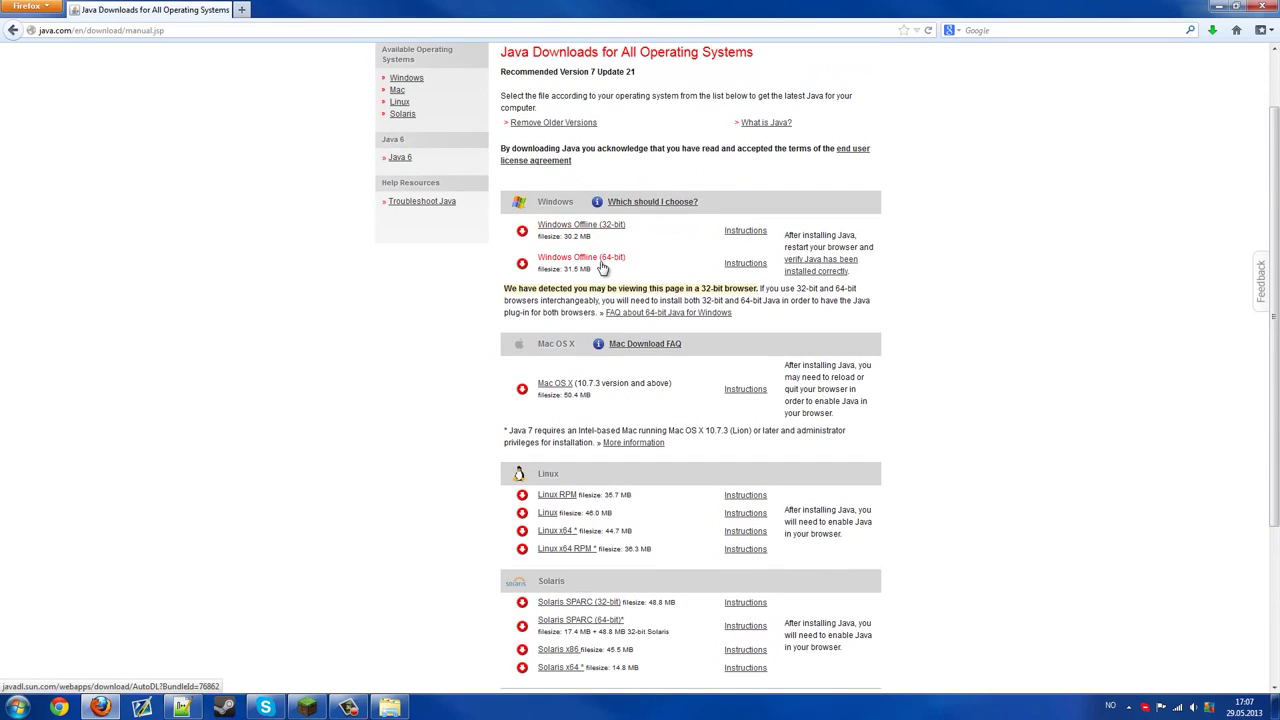
pyautogui.click(110, 707)
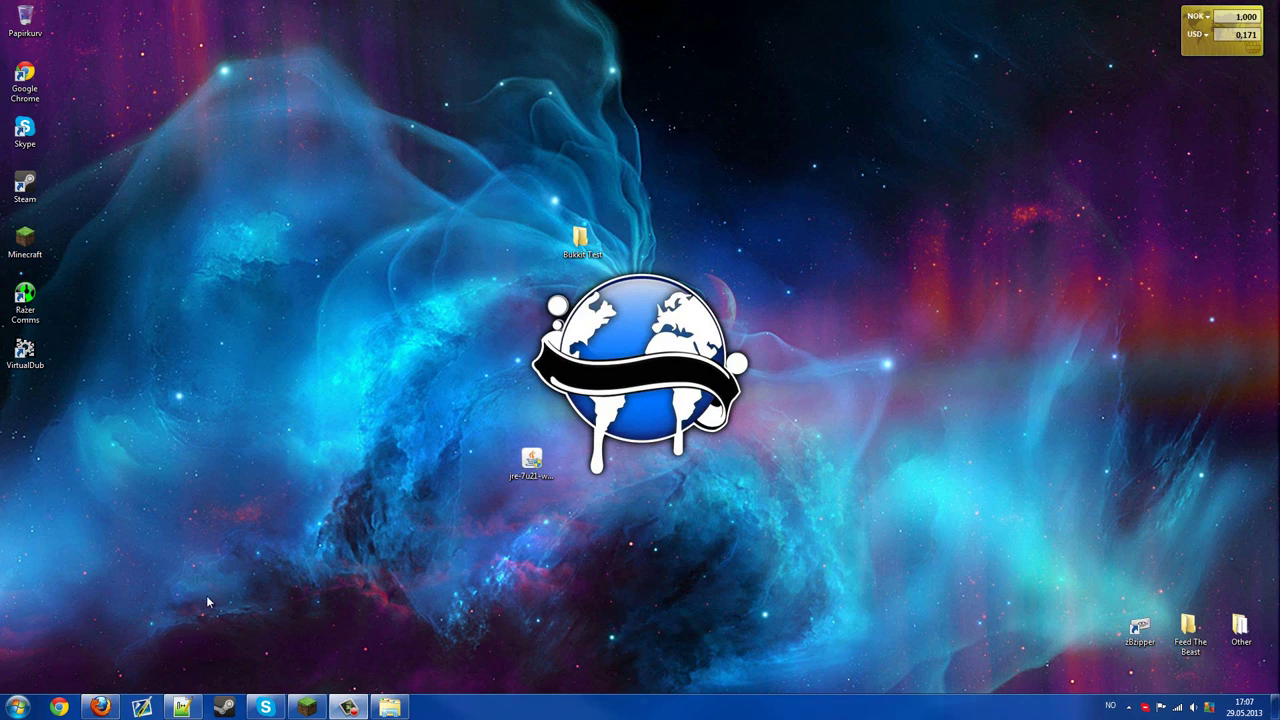
# - Run the jre-7u21-windows-x64 installer, start the Java installation and agree to reinstall the software
pyautogui.click(531, 462)
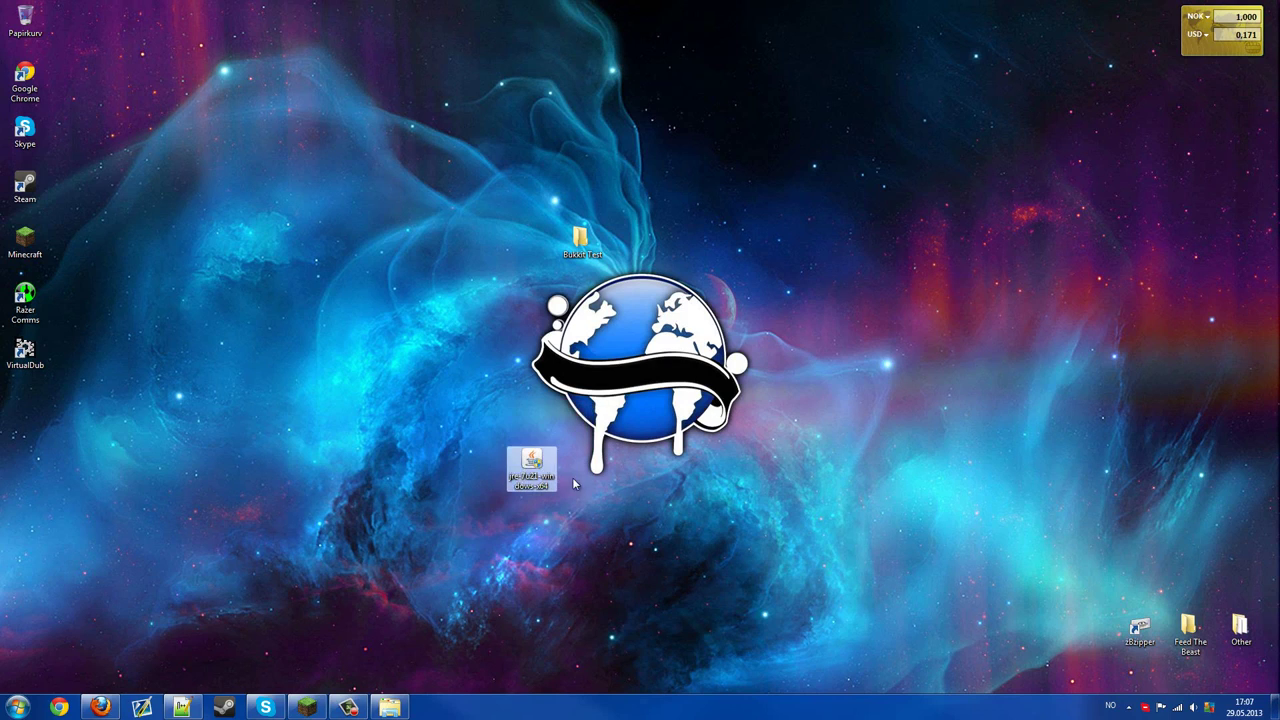
pyautogui.doubleClick(538, 463)
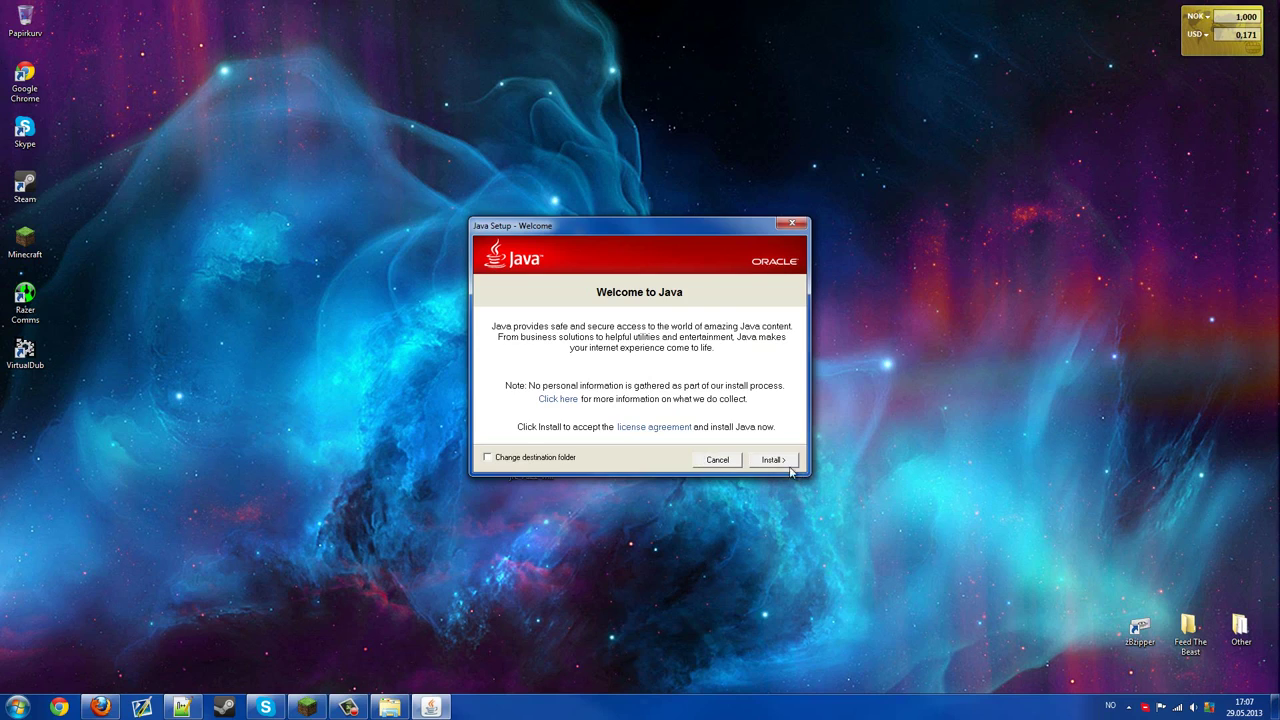
pyautogui.click(772, 460)
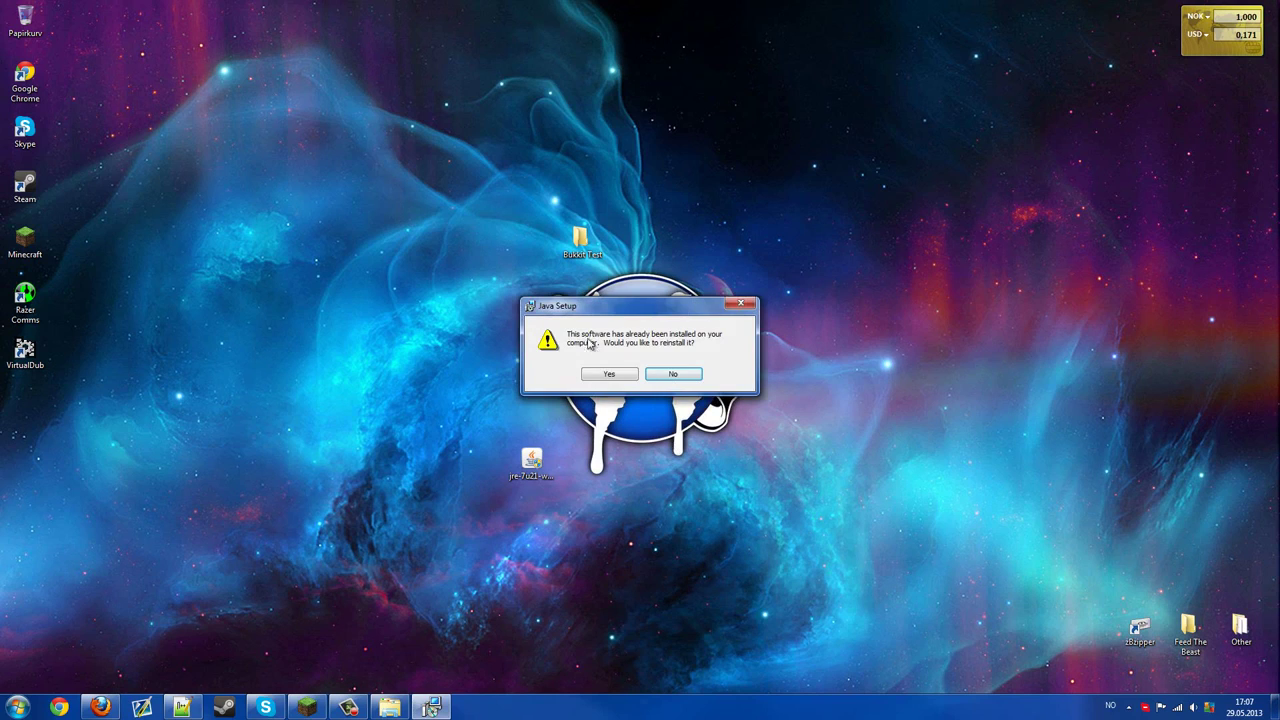
pyautogui.click(607, 374)
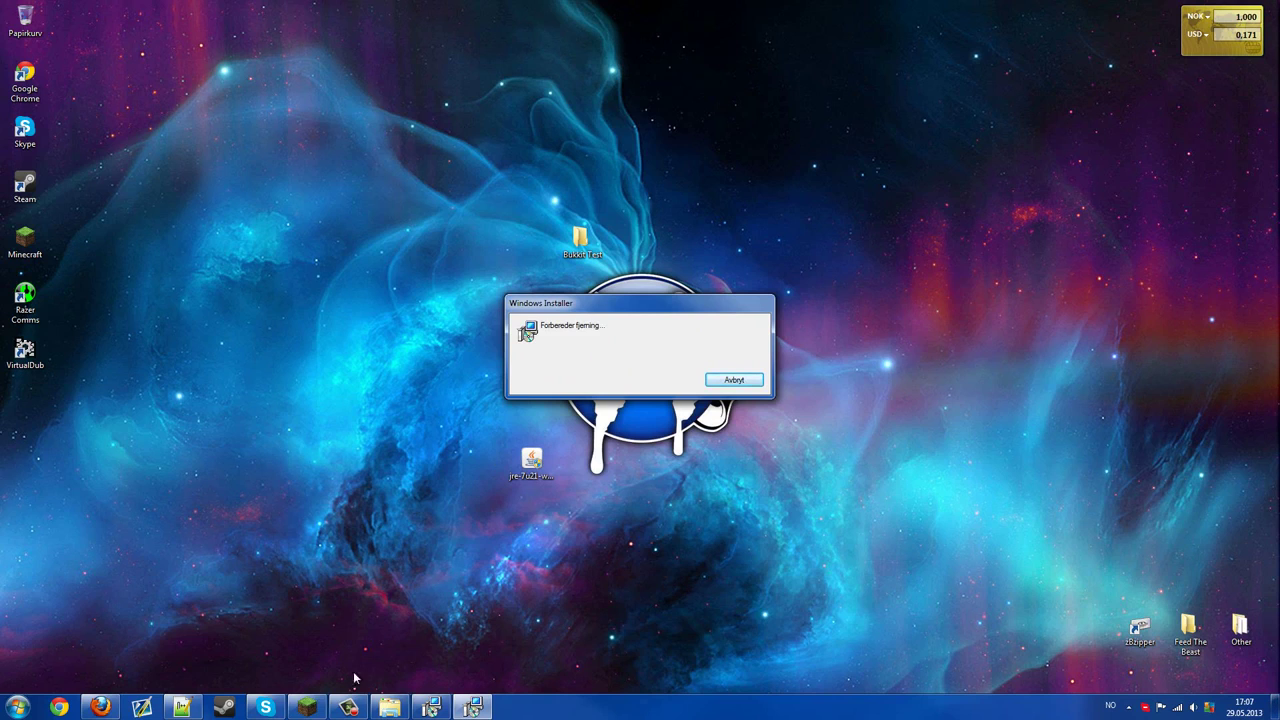
# - Switch to Minecraft and quit the game
pyautogui.click(307, 707)
pyautogui.click(789, 666)
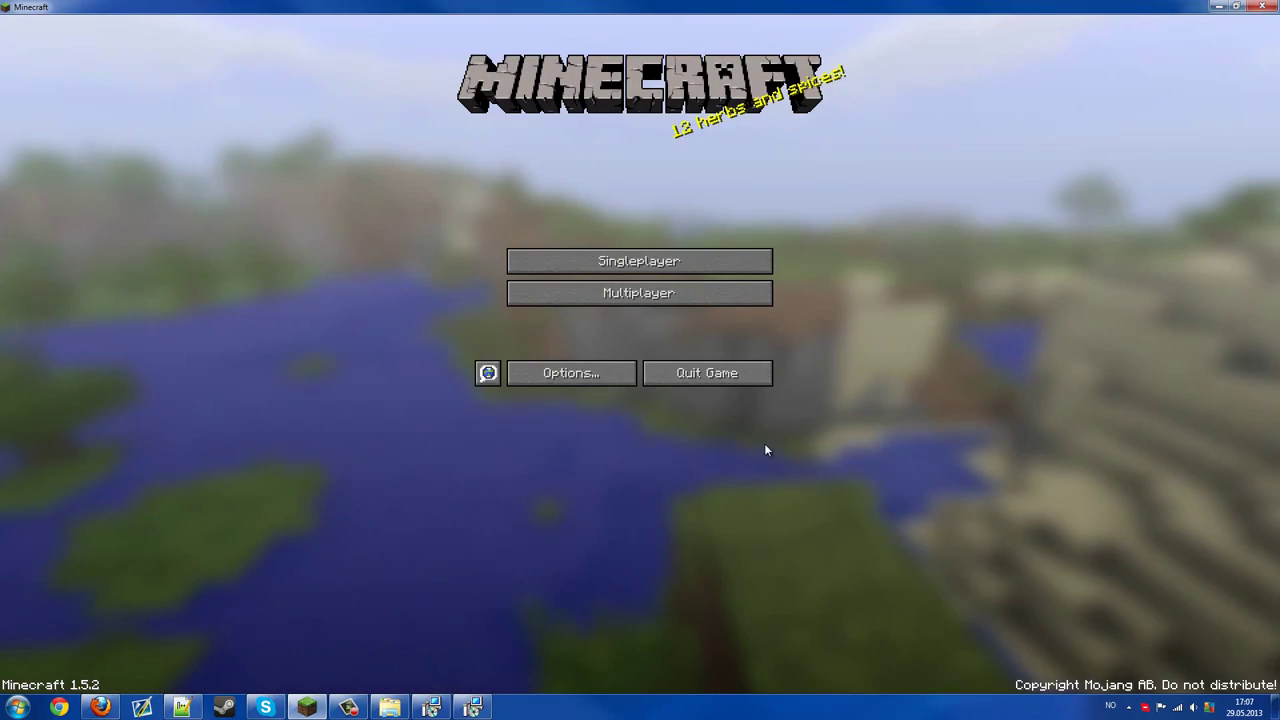
pyautogui.click(741, 380)
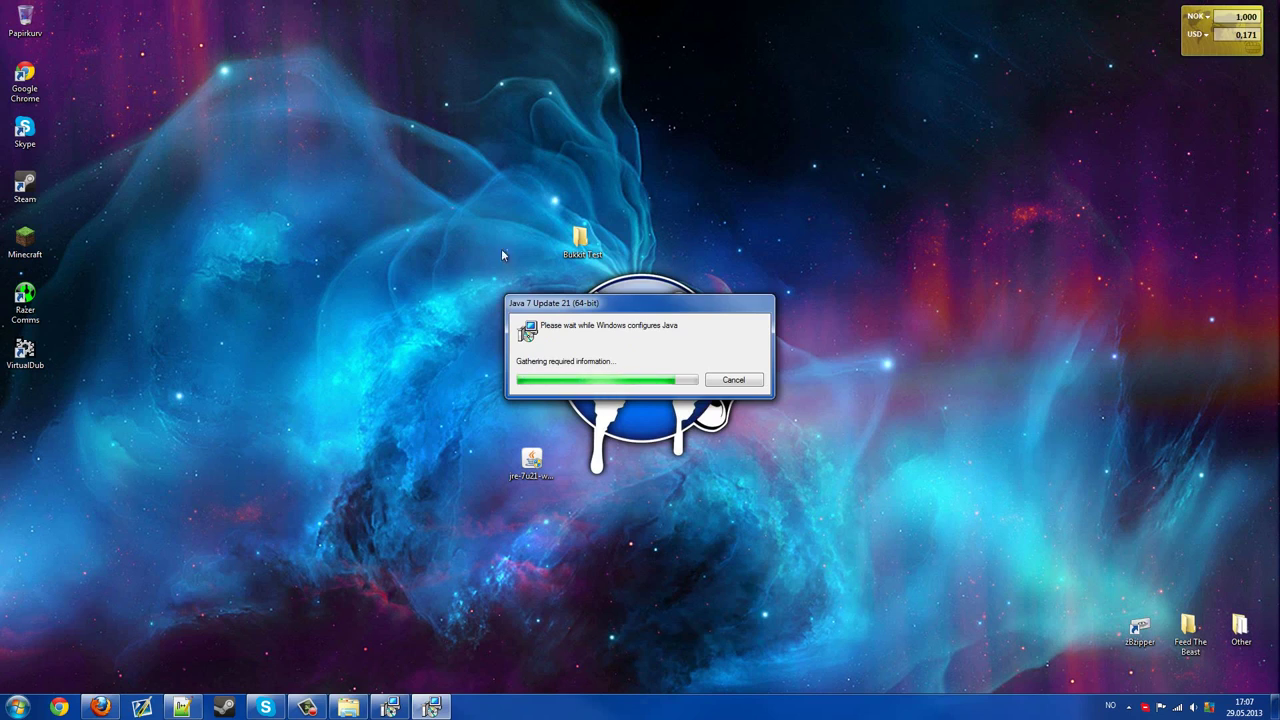
pyautogui.moveTo(454, 272); pyautogui.dragTo(758, 390)
pyautogui.click(612, 325)
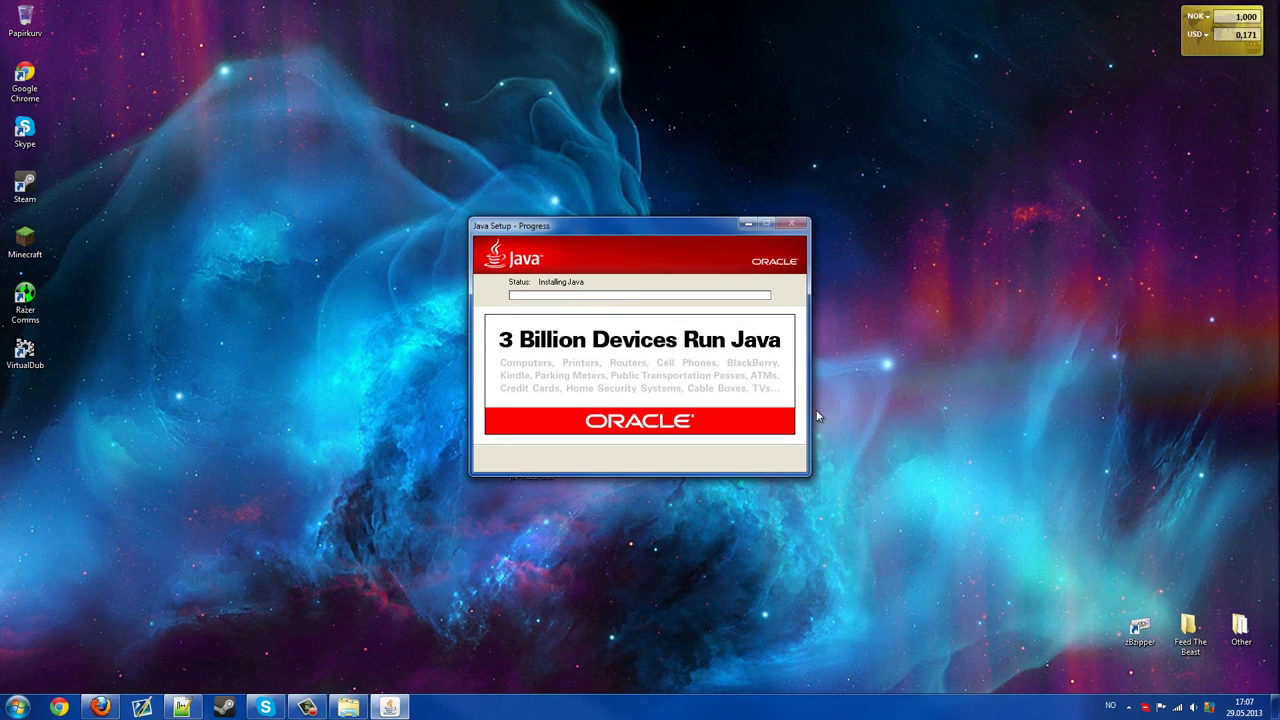
# - Close the Java setup and its verification web page, and move the jre-7u21-windows-x64 installer near the VirtualDub shortcut
pyautogui.moveTo(610, 226); pyautogui.dragTo(734, 280)
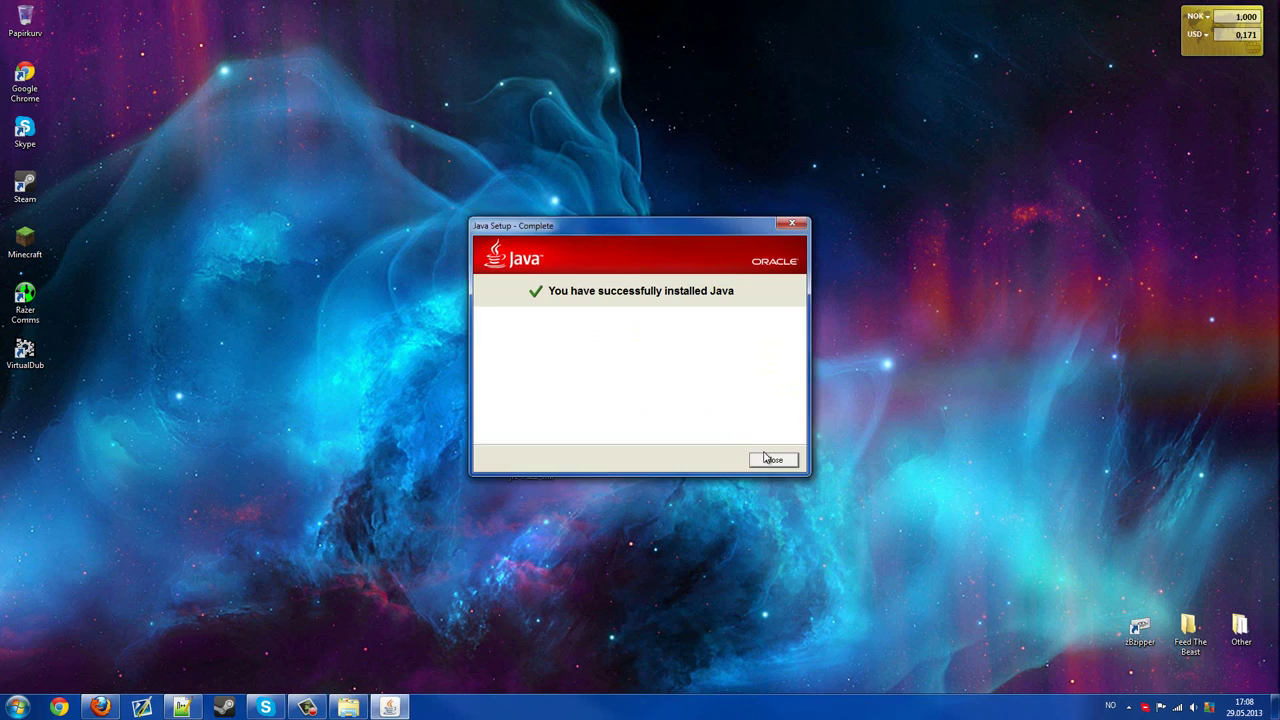
pyautogui.click(768, 458)
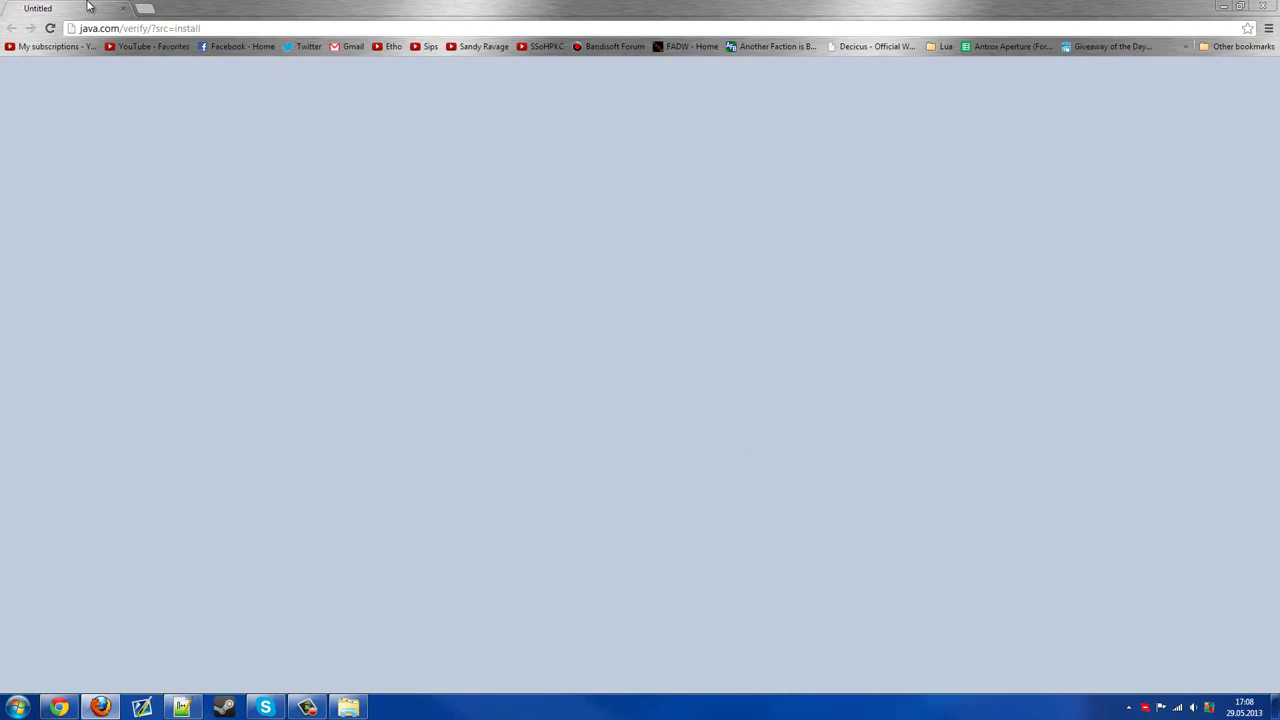
pyautogui.middleClick(90, 6)
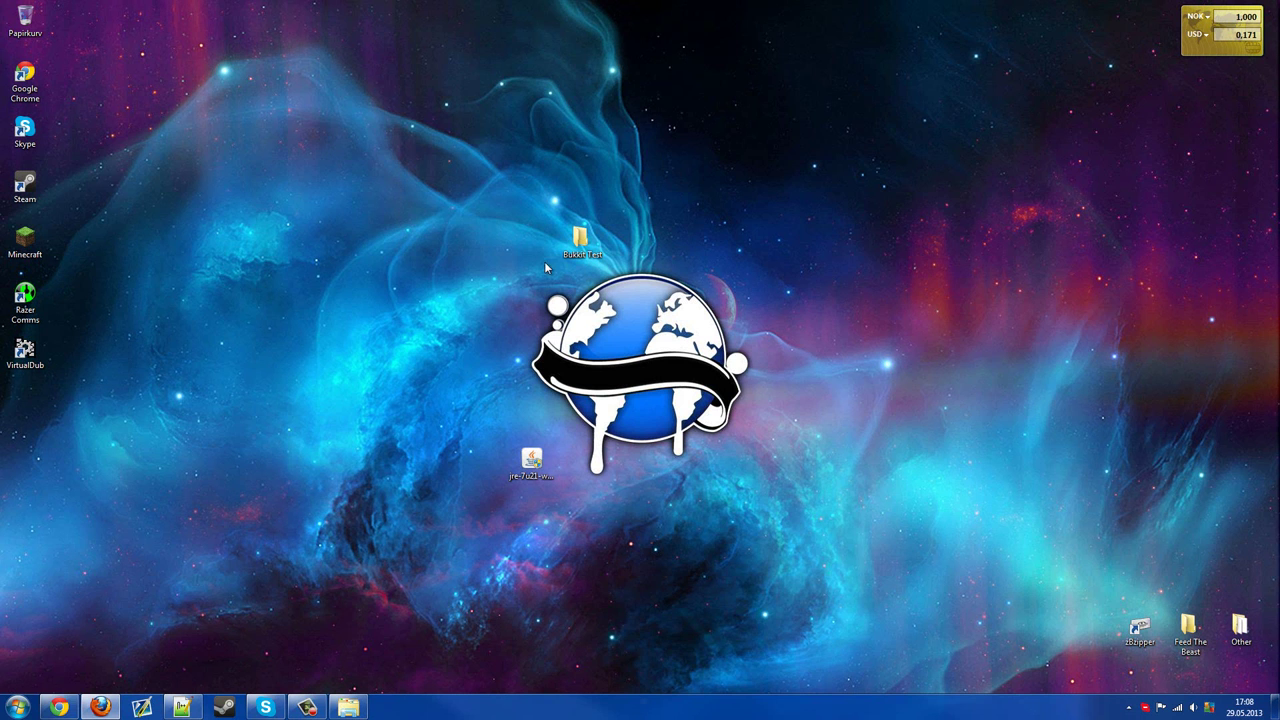
pyautogui.moveTo(550, 453); pyautogui.dragTo(92, 402)
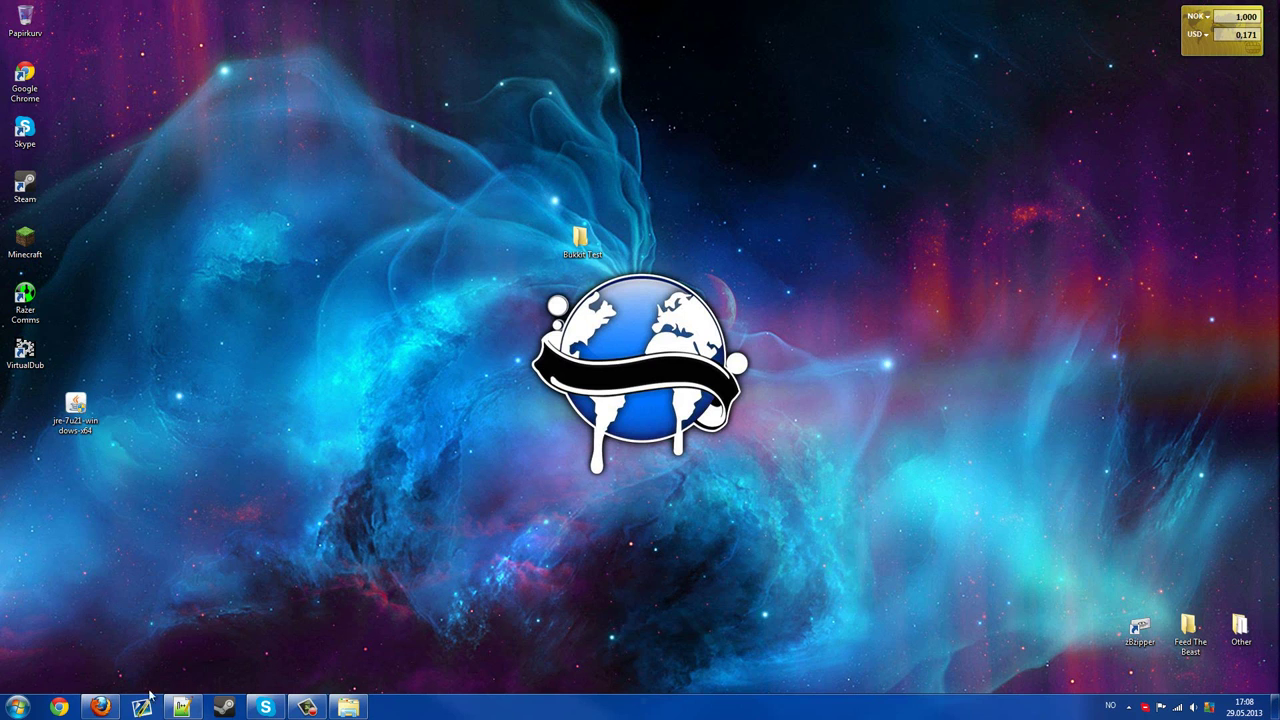
# - Switch to Firefox, go to bukkit.org and open the CraftBukkit 1.5.2-R0.1 announcement
pyautogui.click(100, 707)
pyautogui.click(201, 30)
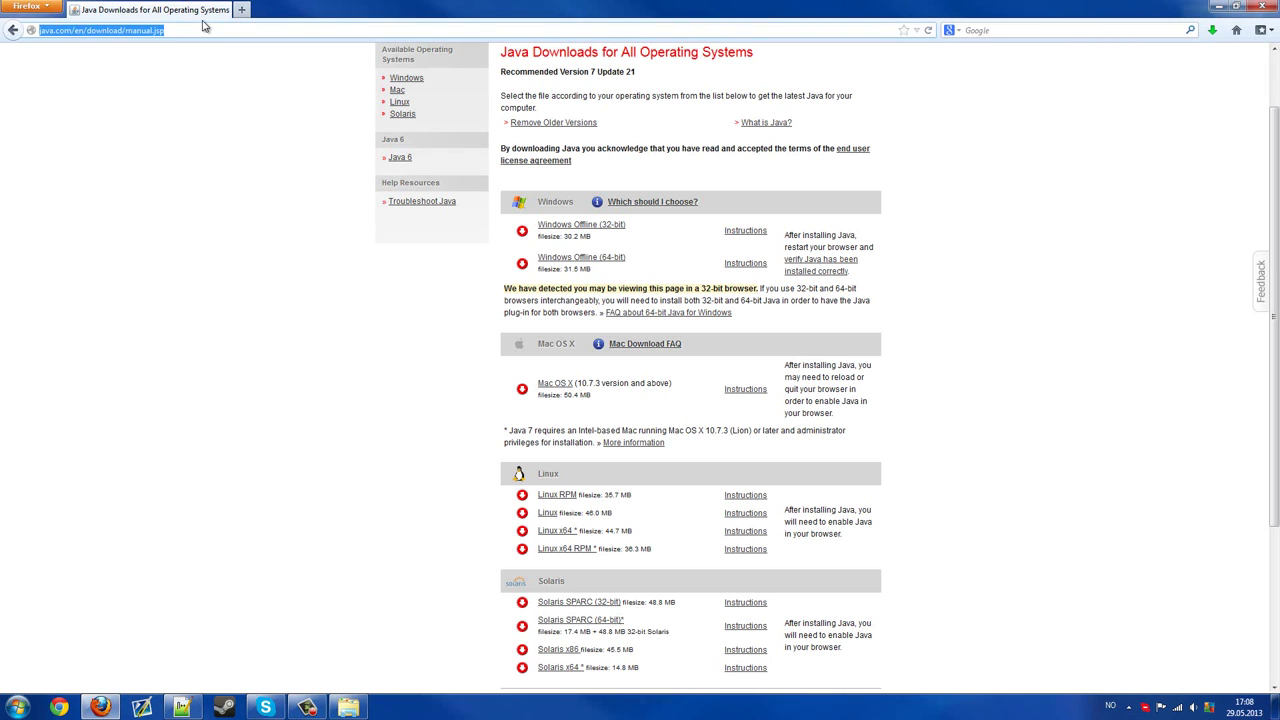
pyautogui.write('bukkit.org')
pyautogui.press('Return')
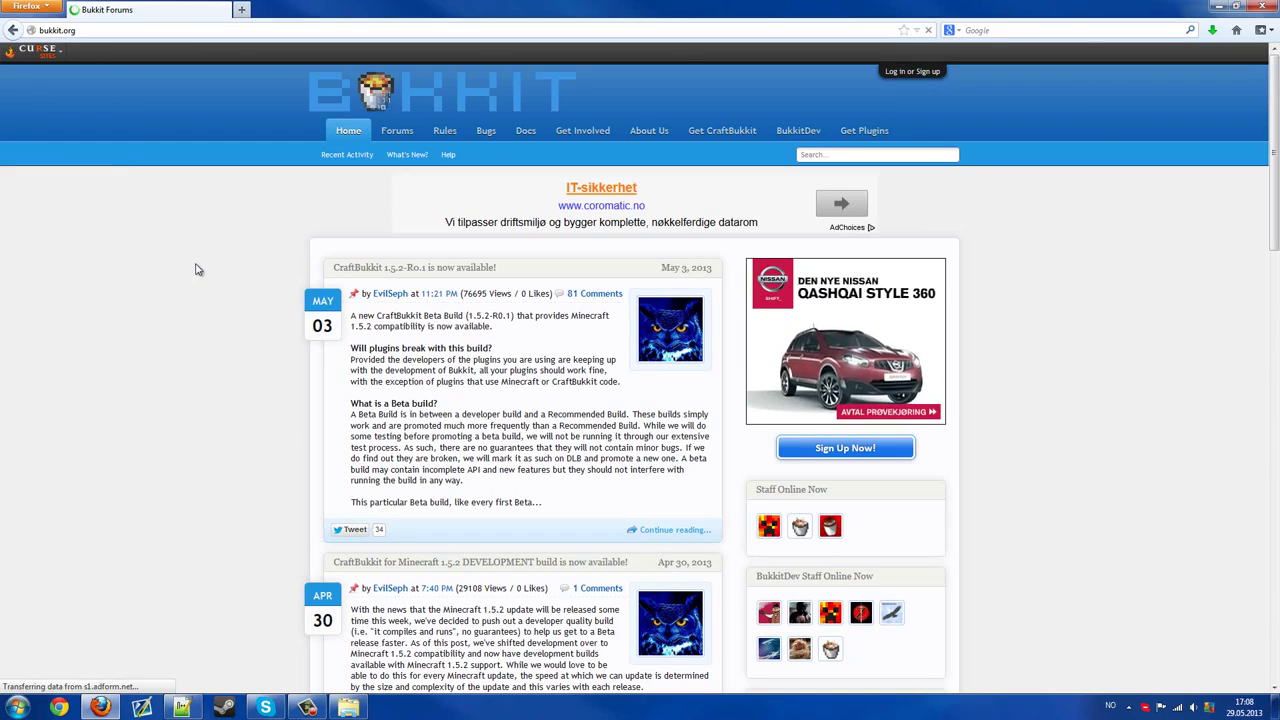
pyautogui.scroll(-3, 270, 310)
pyautogui.scroll(3, 245, 360)
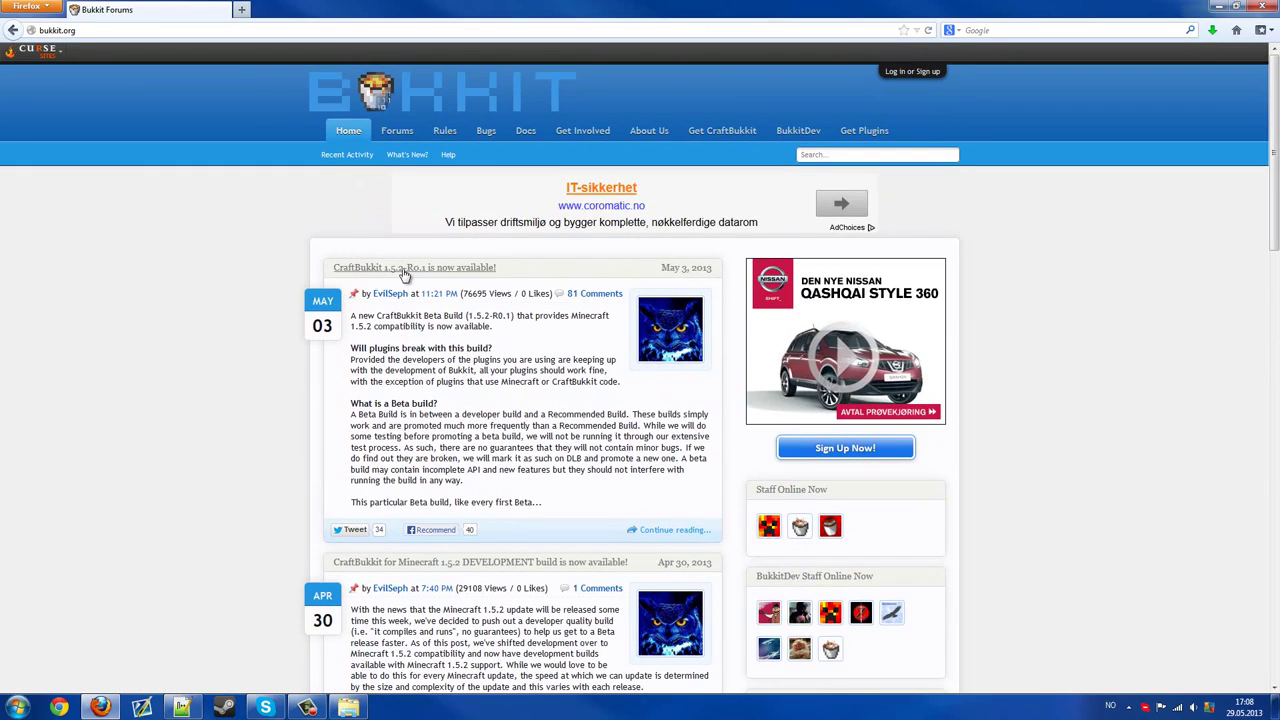
pyautogui.scroll(-1, 263, 305)
pyautogui.scroll(-3, 263, 305)
pyautogui.scroll(4, 262, 300)
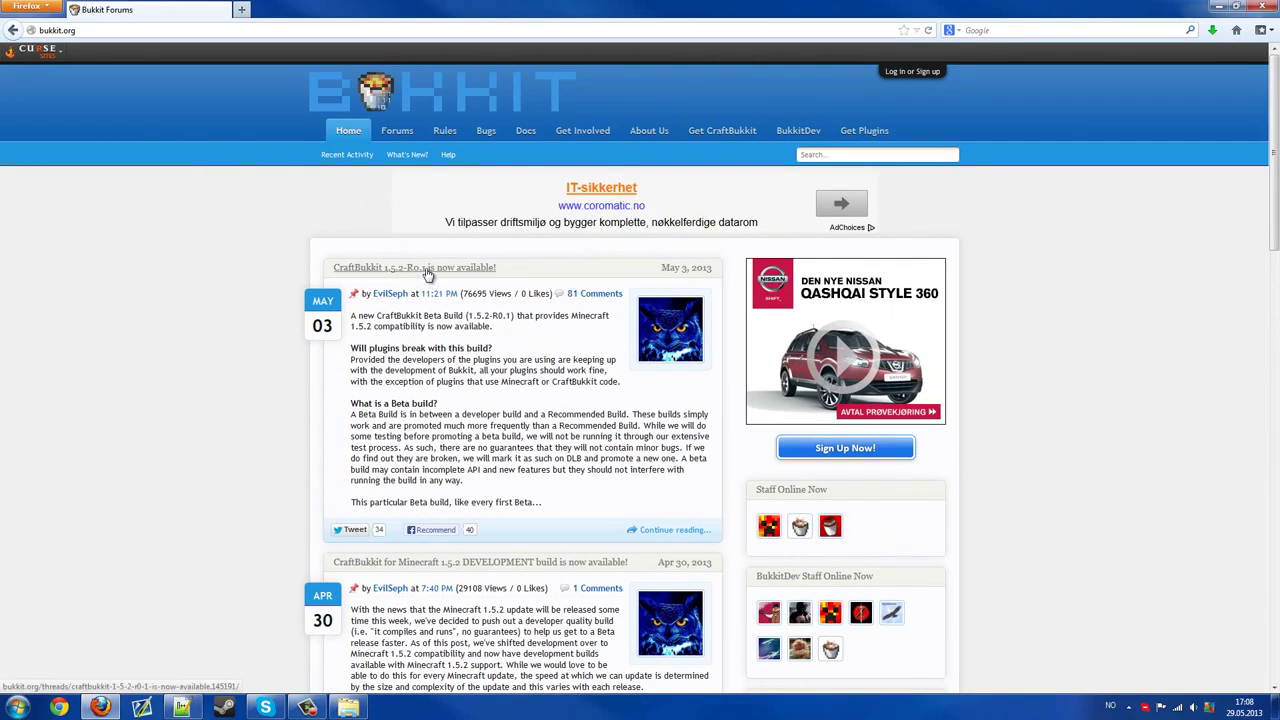
pyautogui.click(426, 278)
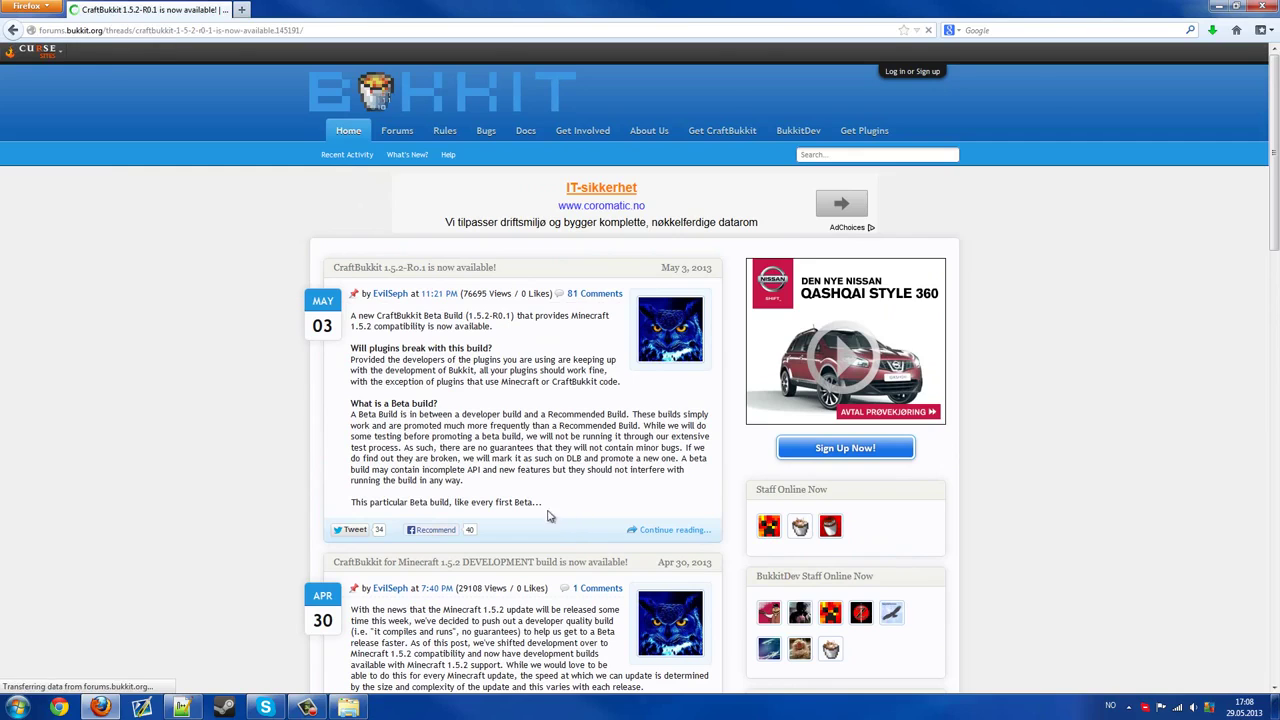
# - Download CraftBukkit 1.5.2-R0.1 from the announcement and save the jar file in the Bukkit Test folder
pyautogui.scroll(-5, 583, 317)
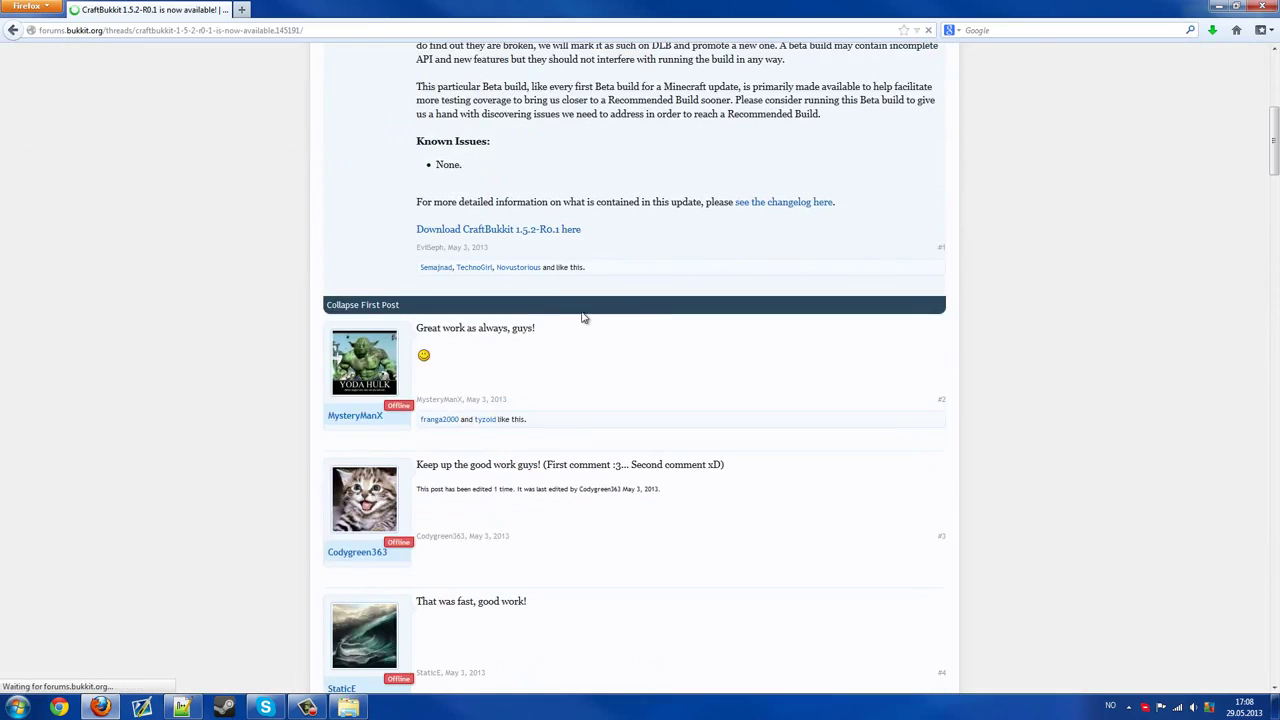
pyautogui.scroll(3, 557, 289)
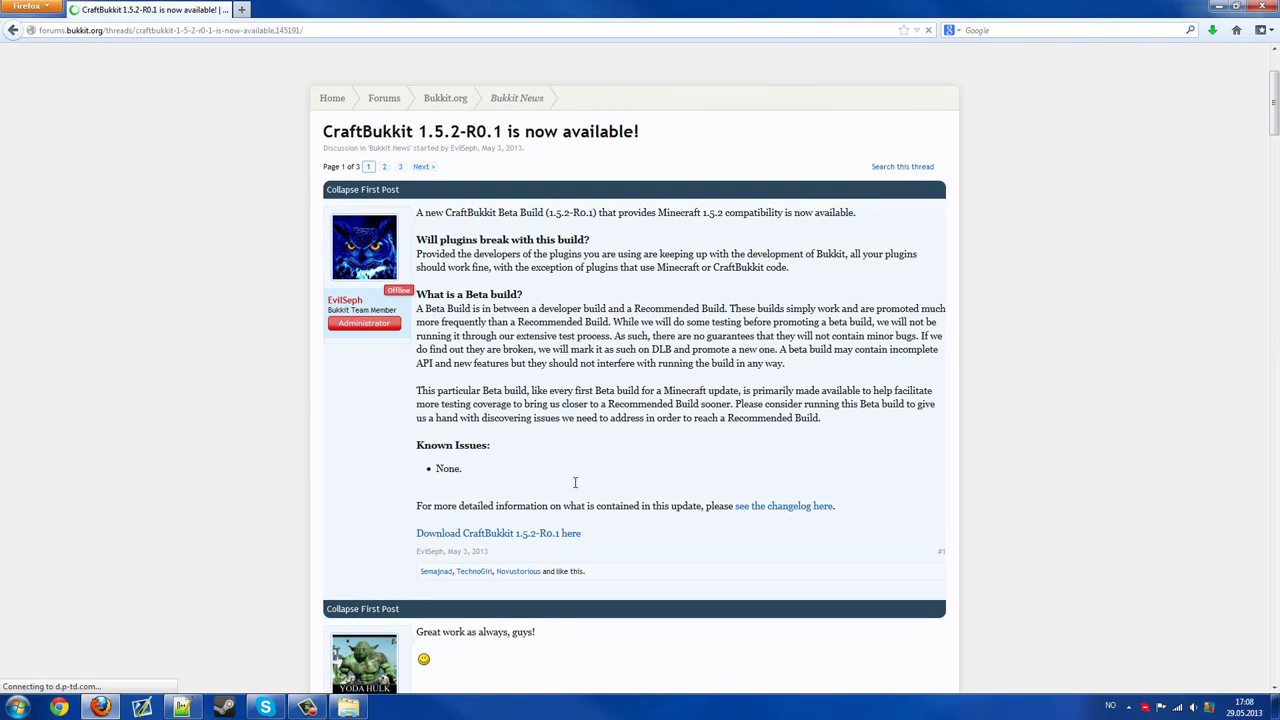
pyautogui.click(549, 537)
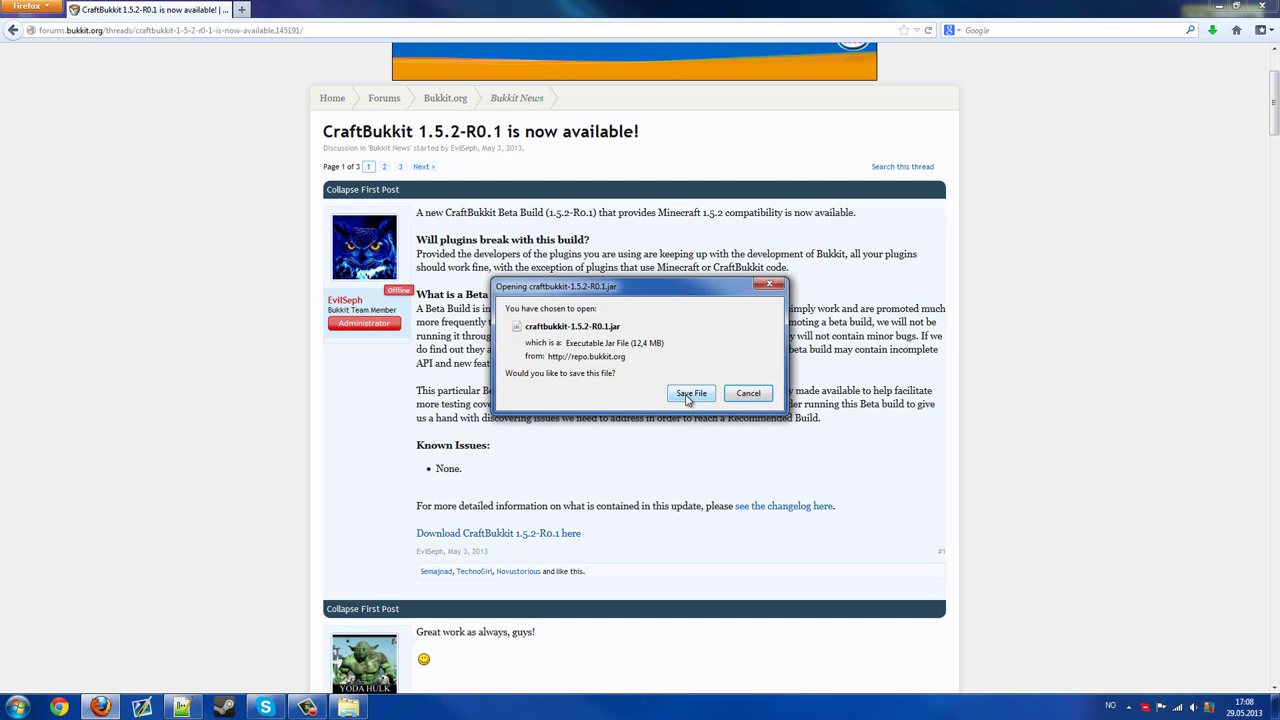
pyautogui.click(690, 393)
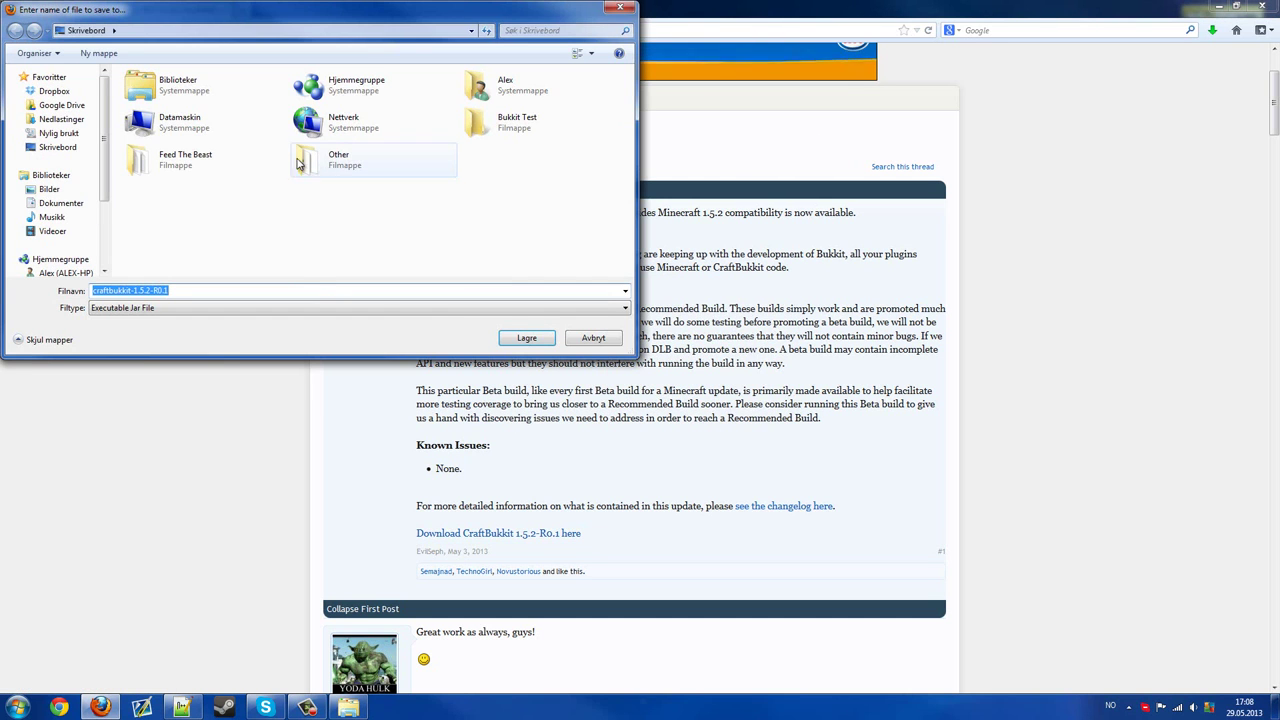
pyautogui.doubleClick(490, 122)
pyautogui.click(527, 338)
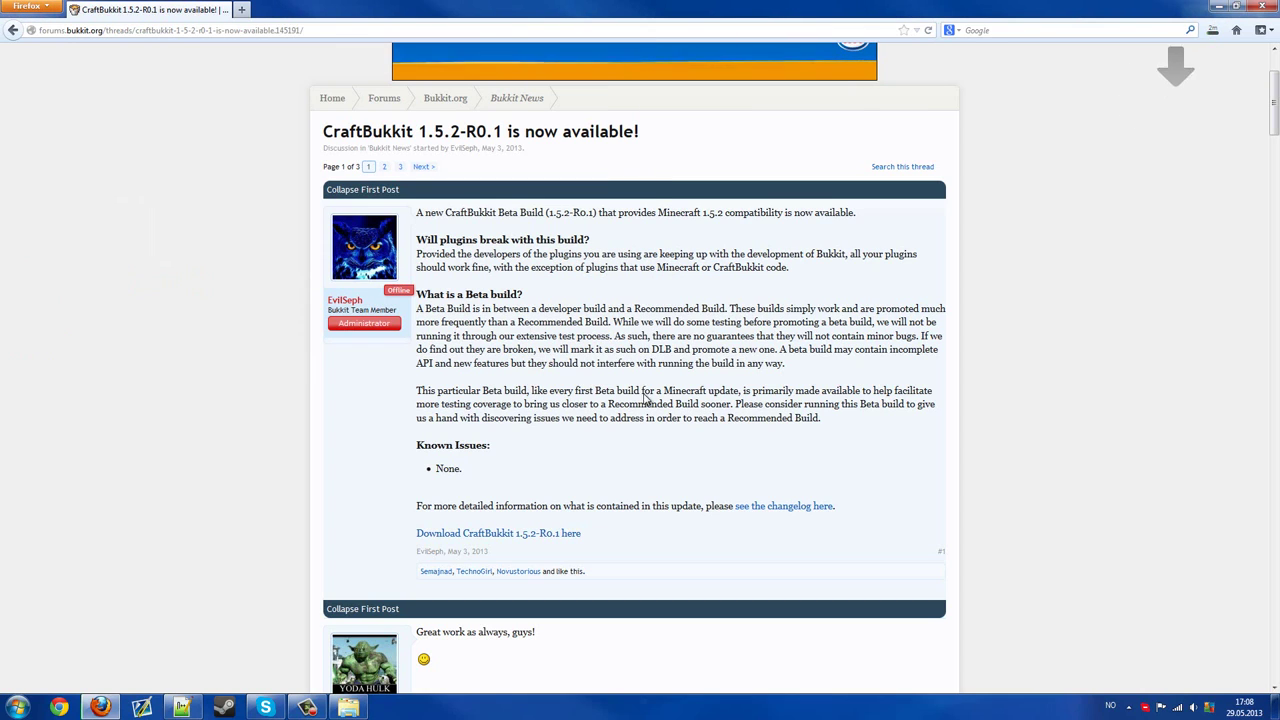
# - Check the download's progress, remove craftbukkit-1.5.2-R0.1.jar from the download history, and put the browser away to show the desktop
pyautogui.click(1212, 30)
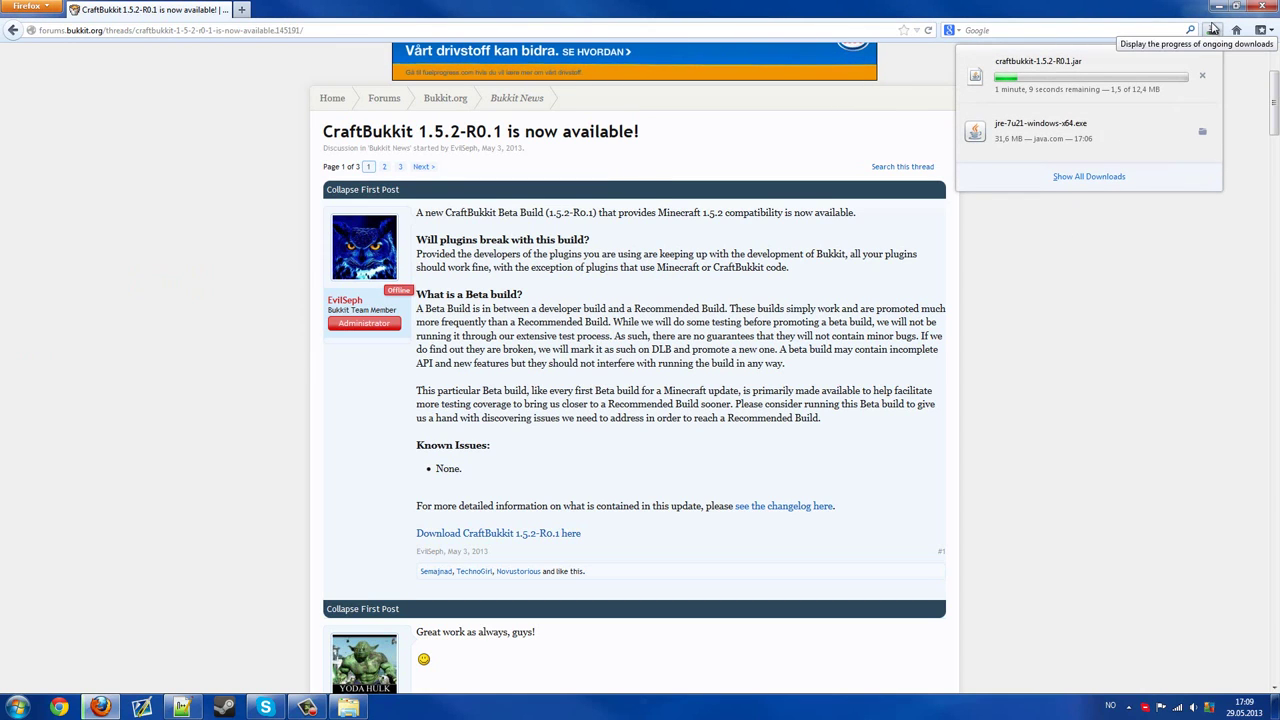
pyautogui.click(1212, 30)
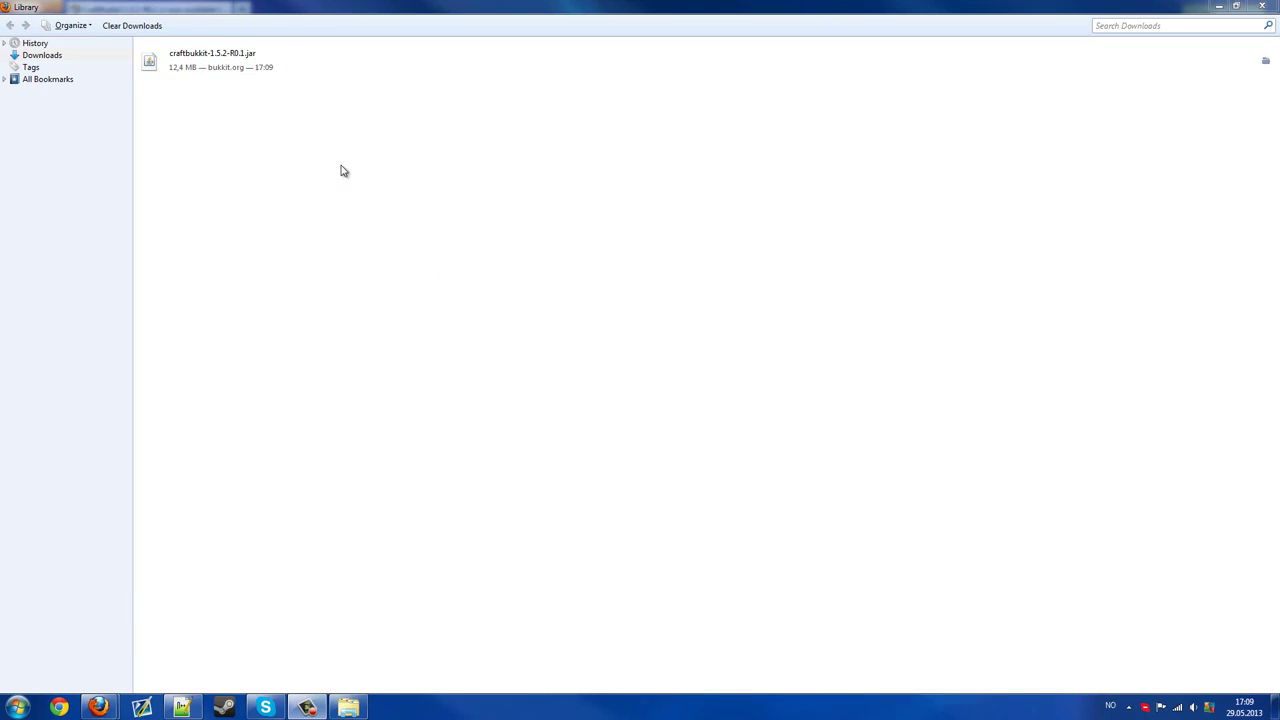
pyautogui.rightClick(272, 62)
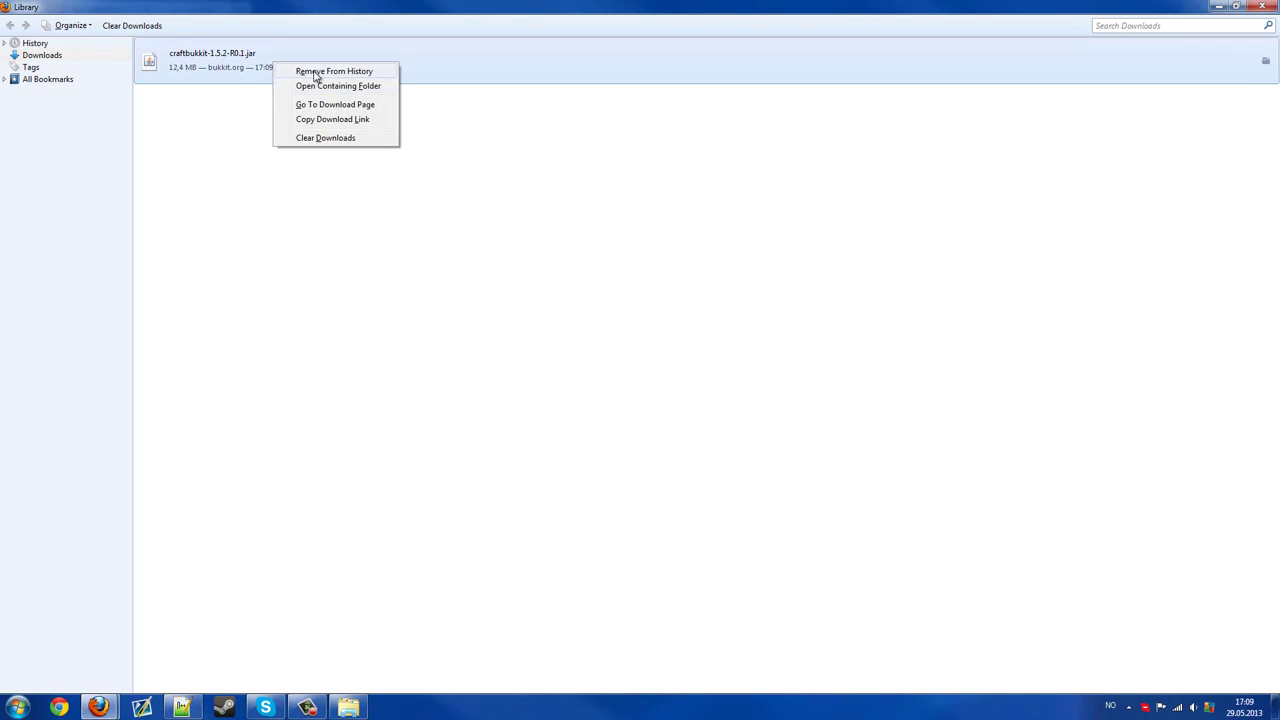
pyautogui.click(314, 72)
pyautogui.click(1250, 5)
pyautogui.click(1220, 6)
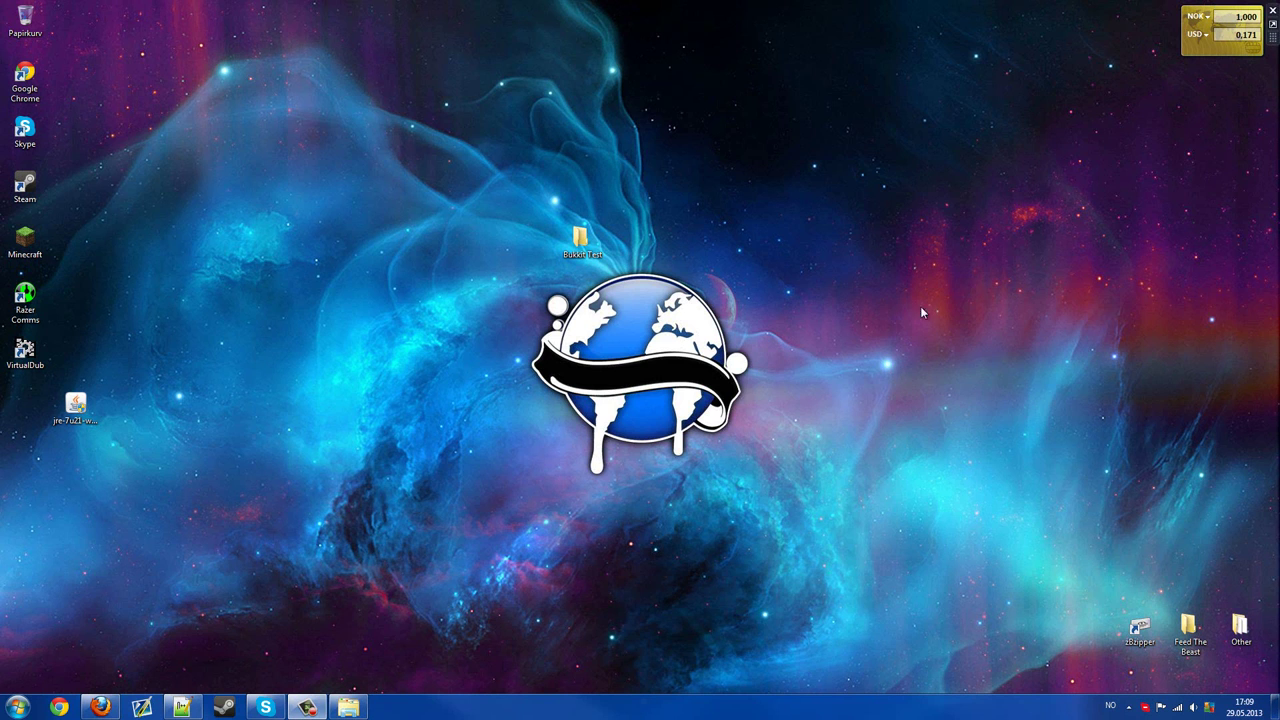
# - Open the Bukkit Test folder and rename the craftbukkit-1.5.2-R0.1 file as bukkit
pyautogui.doubleClick(580, 240)
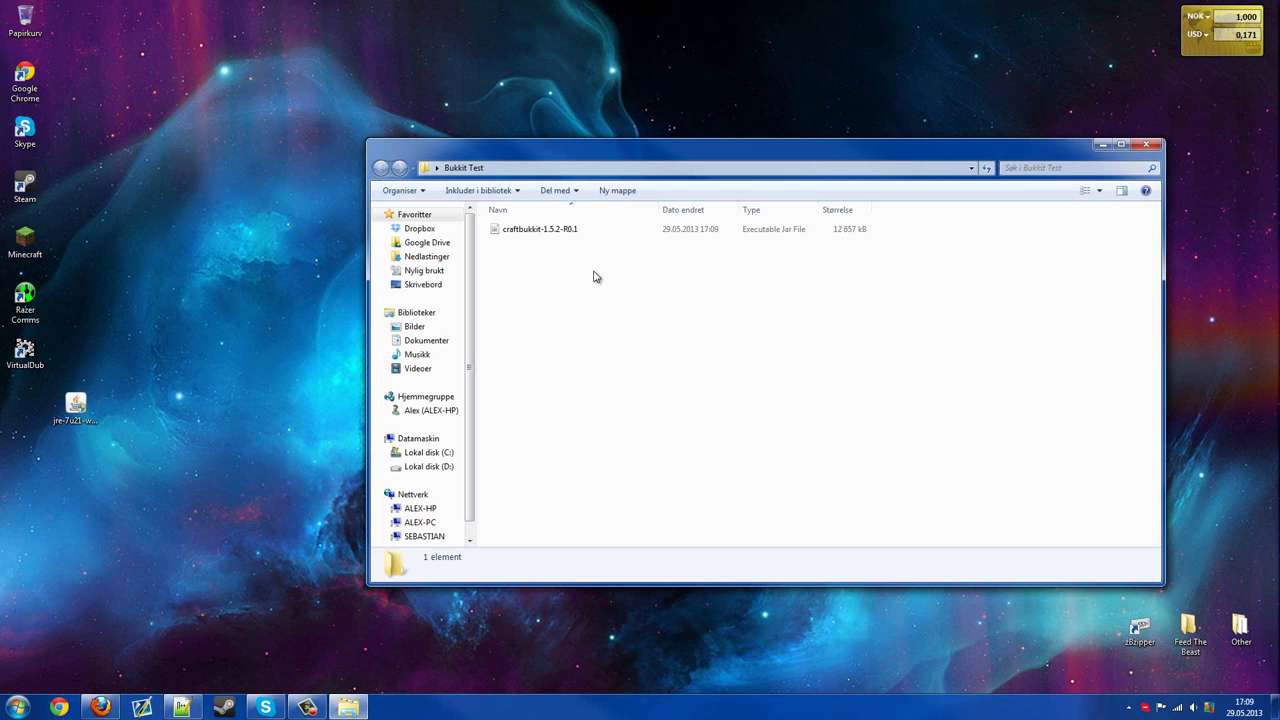
pyautogui.click(536, 232)
pyautogui.click(576, 408)
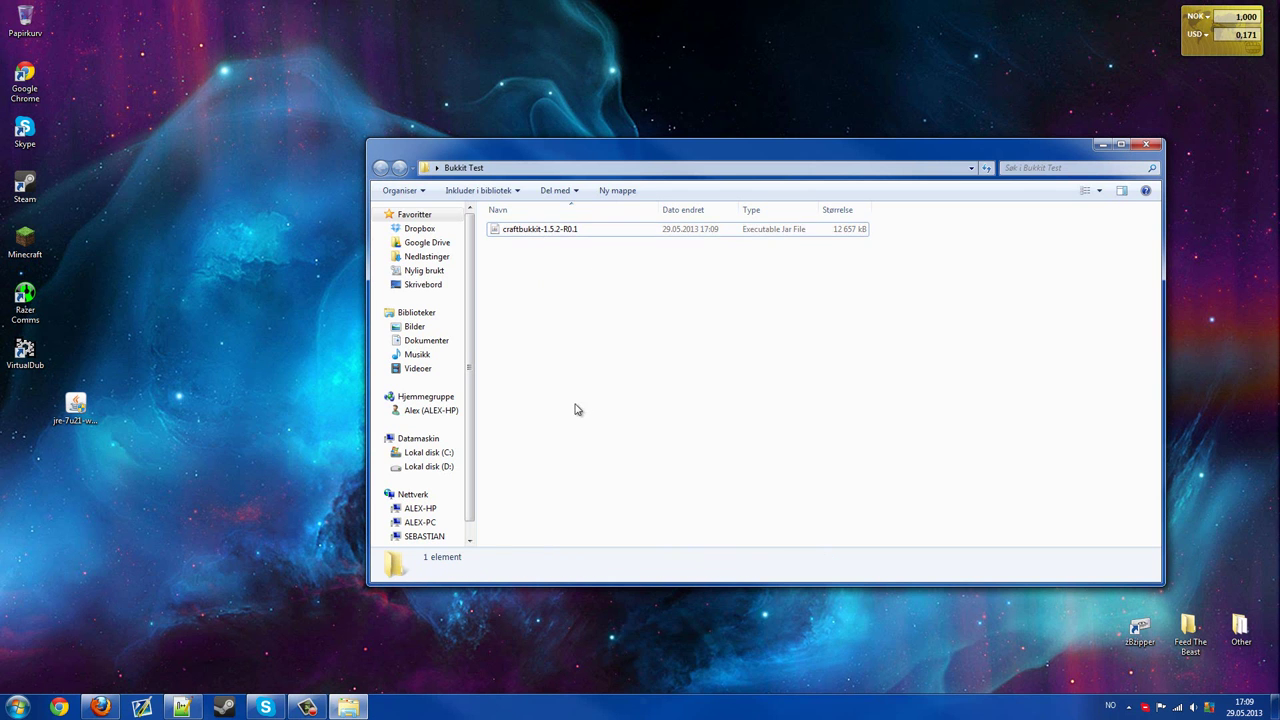
pyautogui.click(577, 229)
pyautogui.rightClick(576, 229)
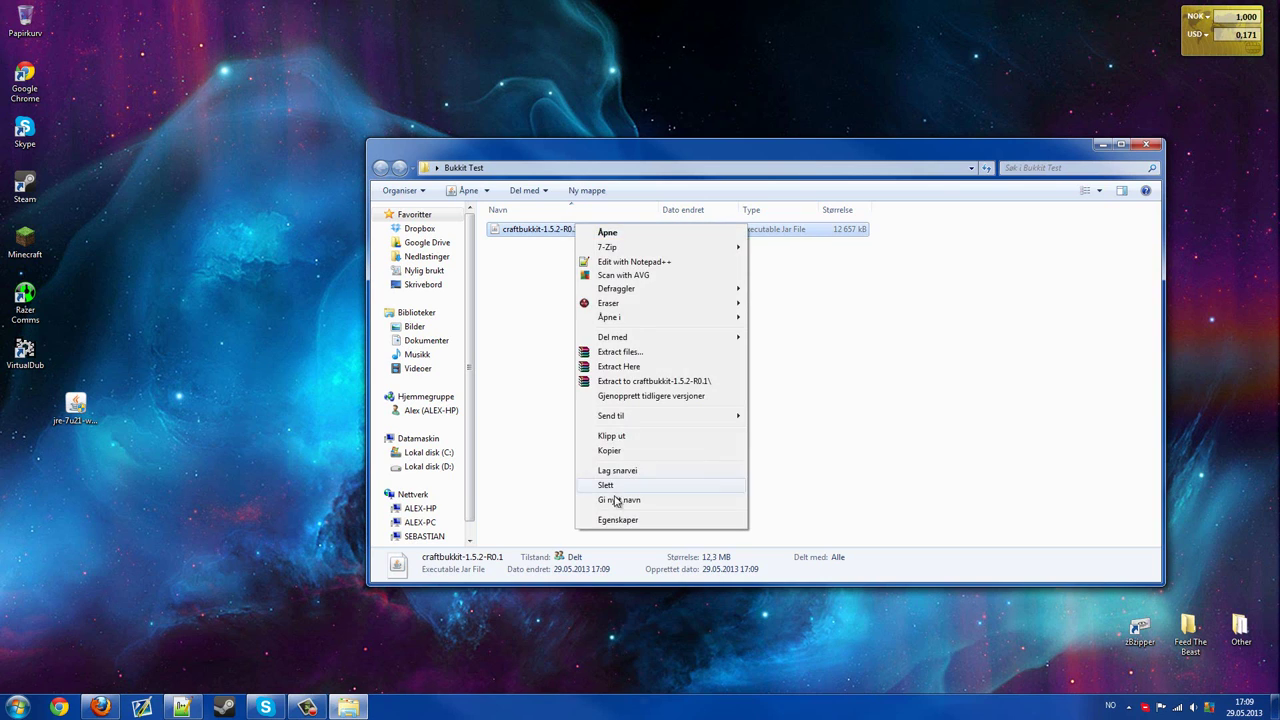
pyautogui.click(612, 500)
pyautogui.write('bukkit')
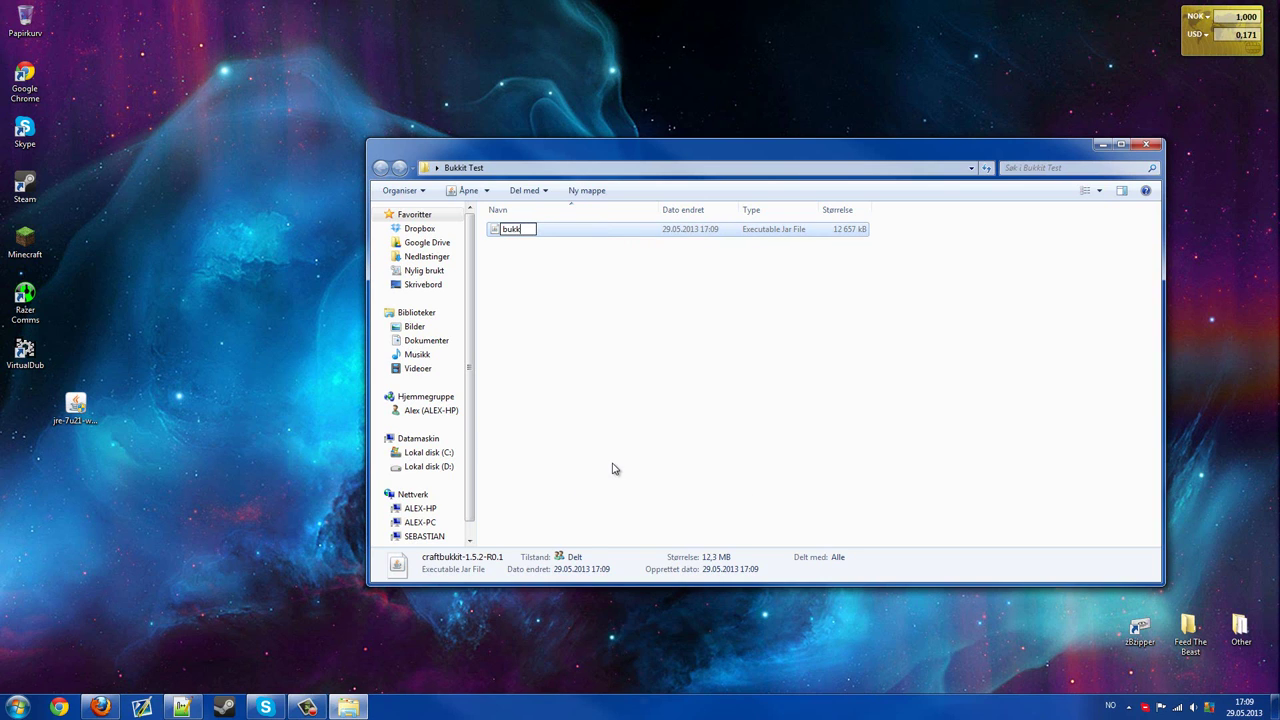
pyautogui.press('Return')
pyautogui.click(563, 283)
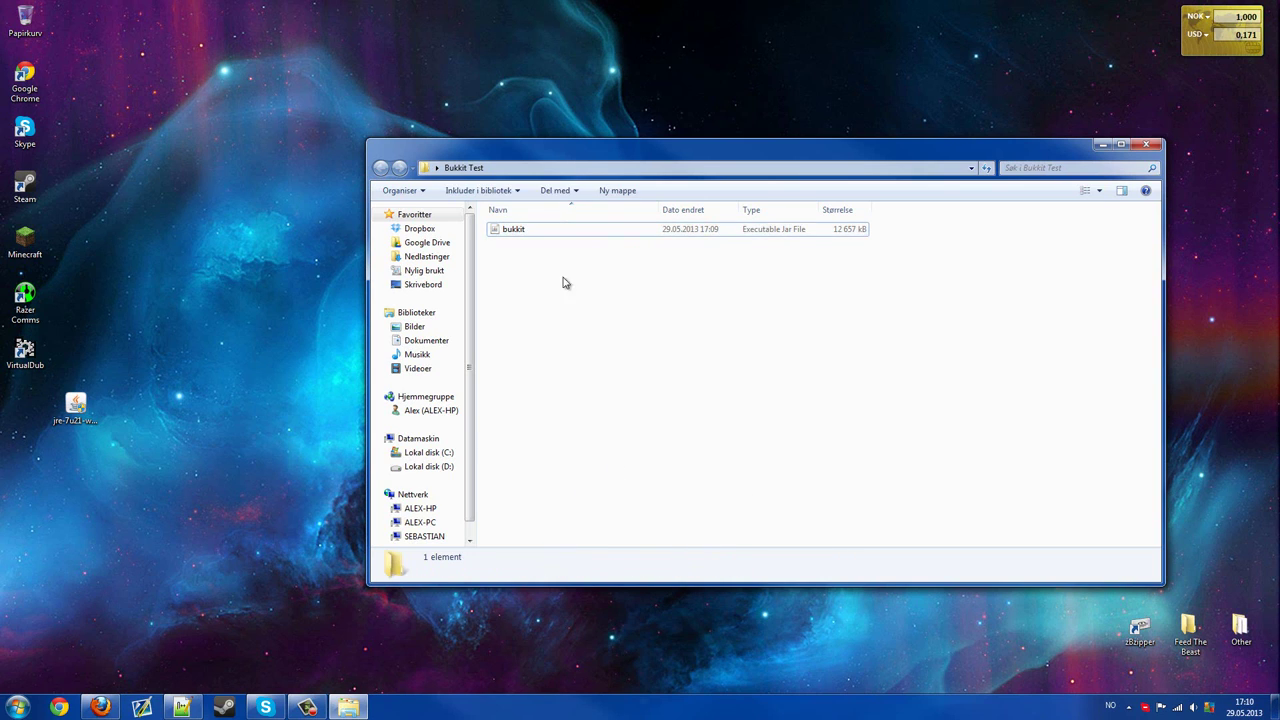
pyautogui.click(562, 231)
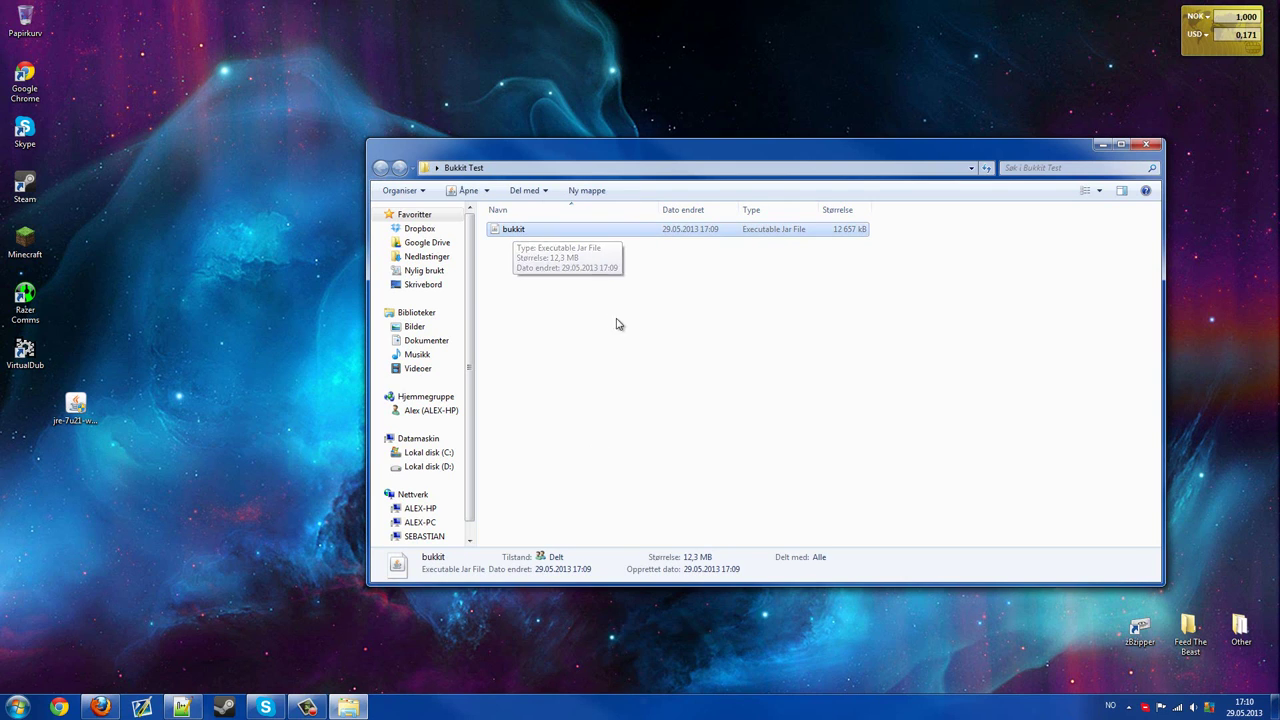
pyautogui.click(118, 707)
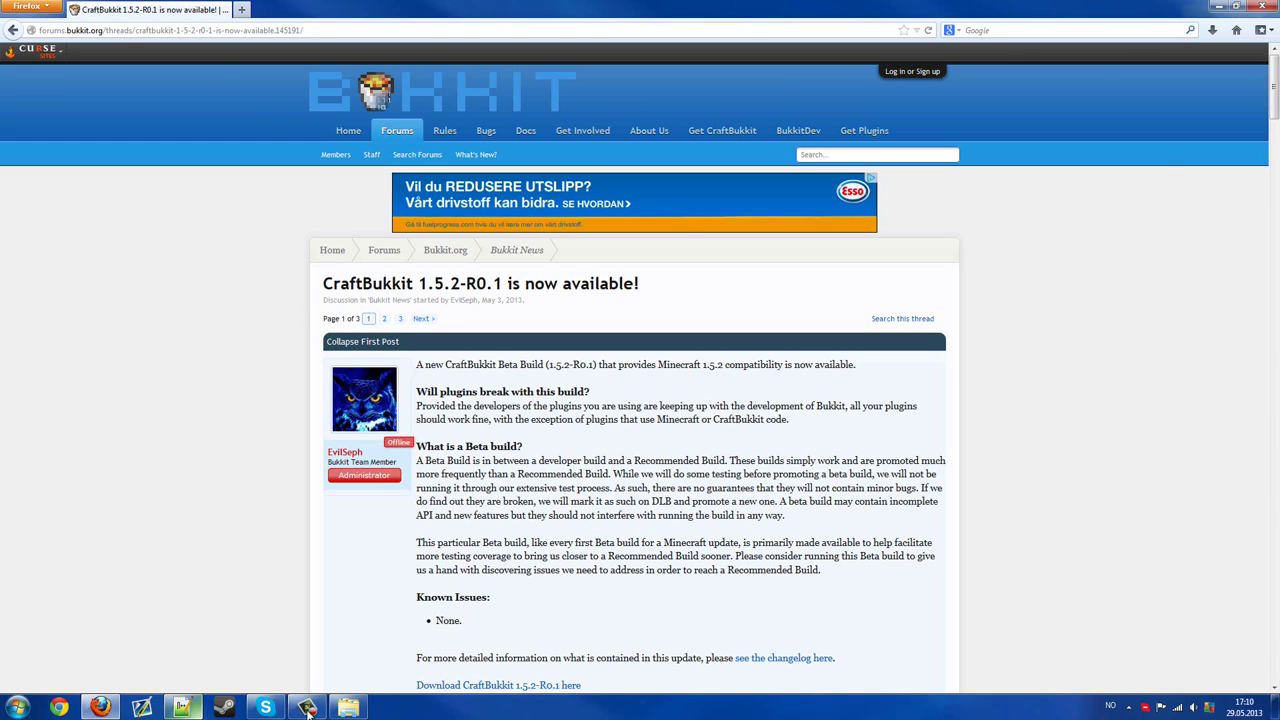
pyautogui.click(350, 707)
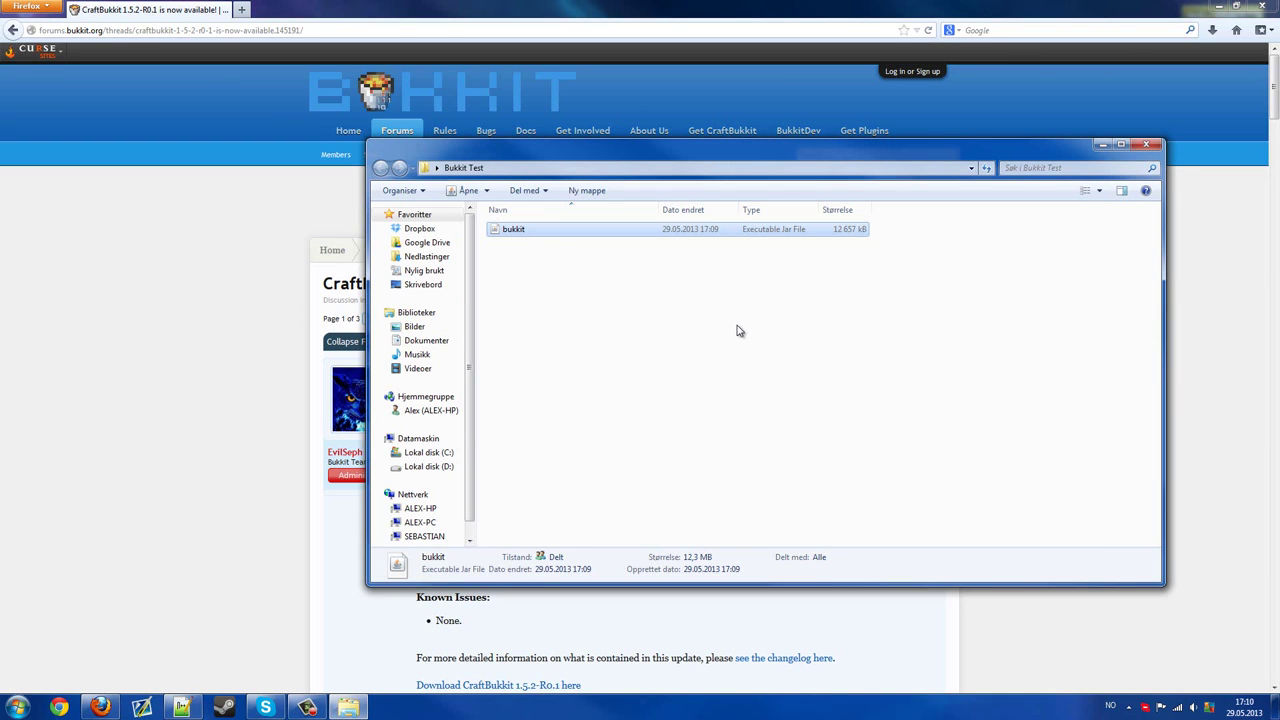
# - Rename the bukkit jar file as server, and rename it back to bukkit
pyautogui.rightClick(706, 229)
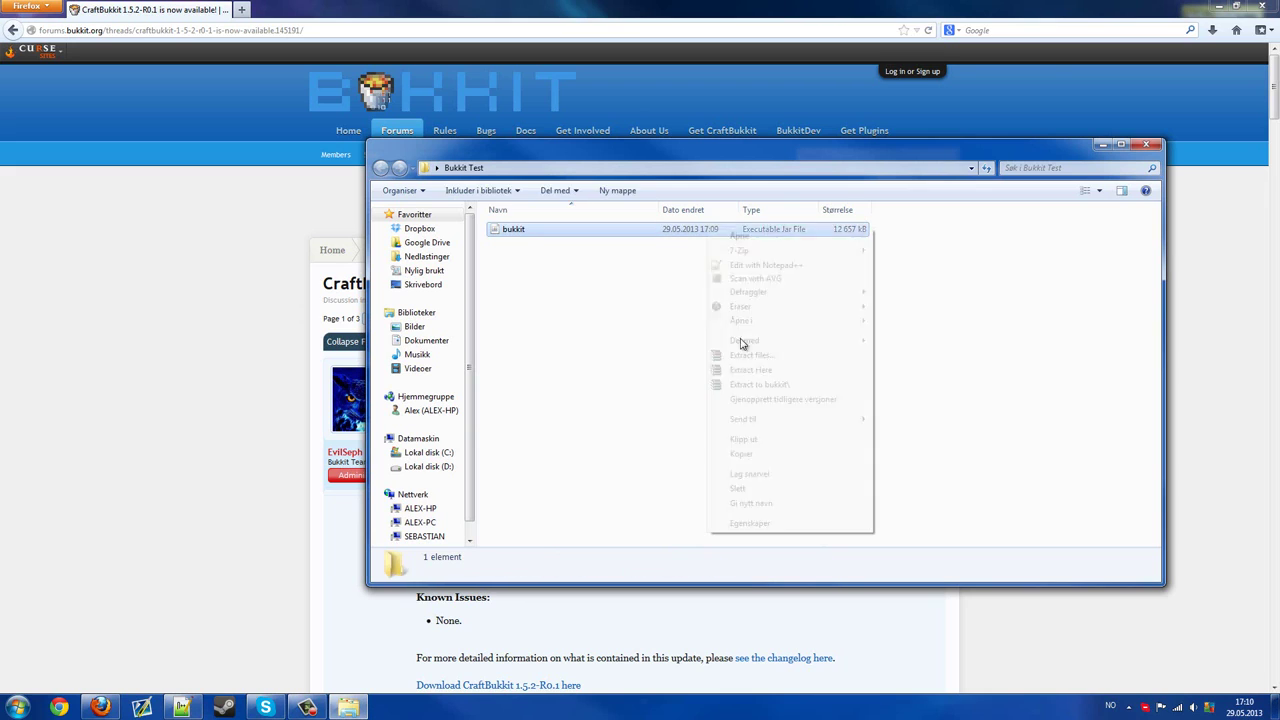
pyautogui.click(758, 513)
pyautogui.write('server')
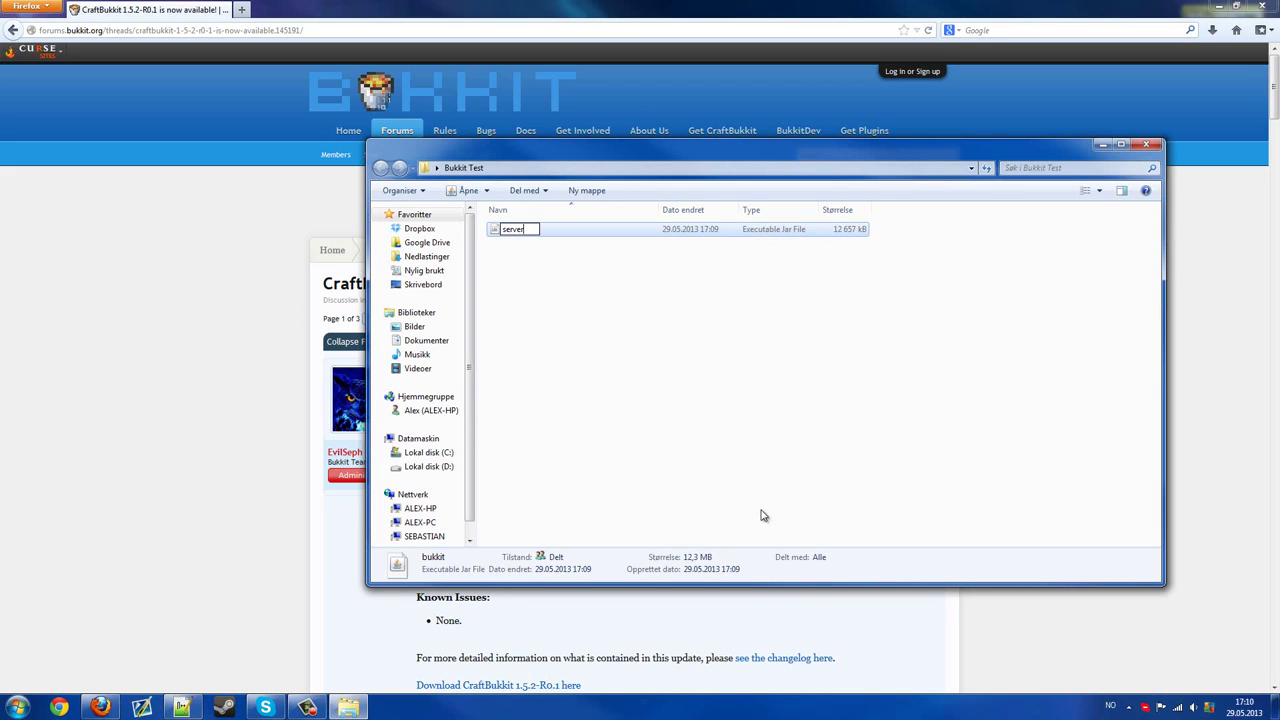
pyautogui.press('Return')
pyautogui.rightClick(806, 229)
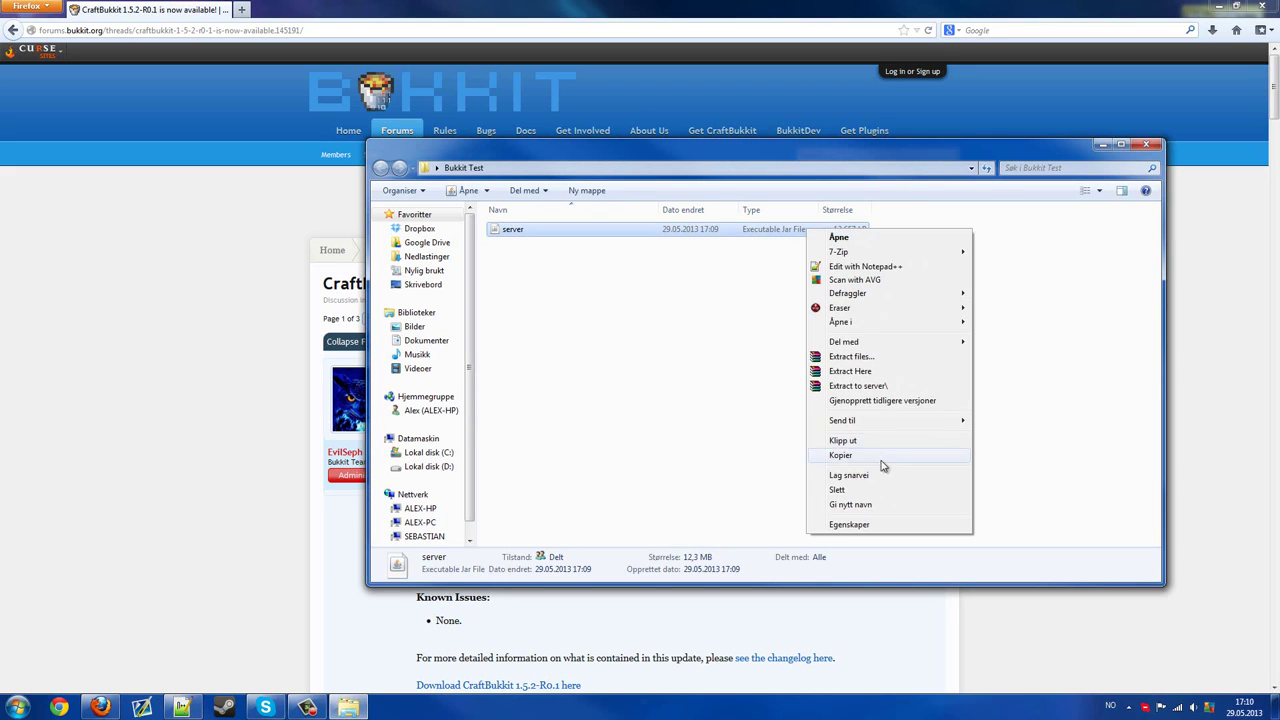
pyautogui.click(867, 509)
pyautogui.write('bukkit')
pyautogui.press('Return')
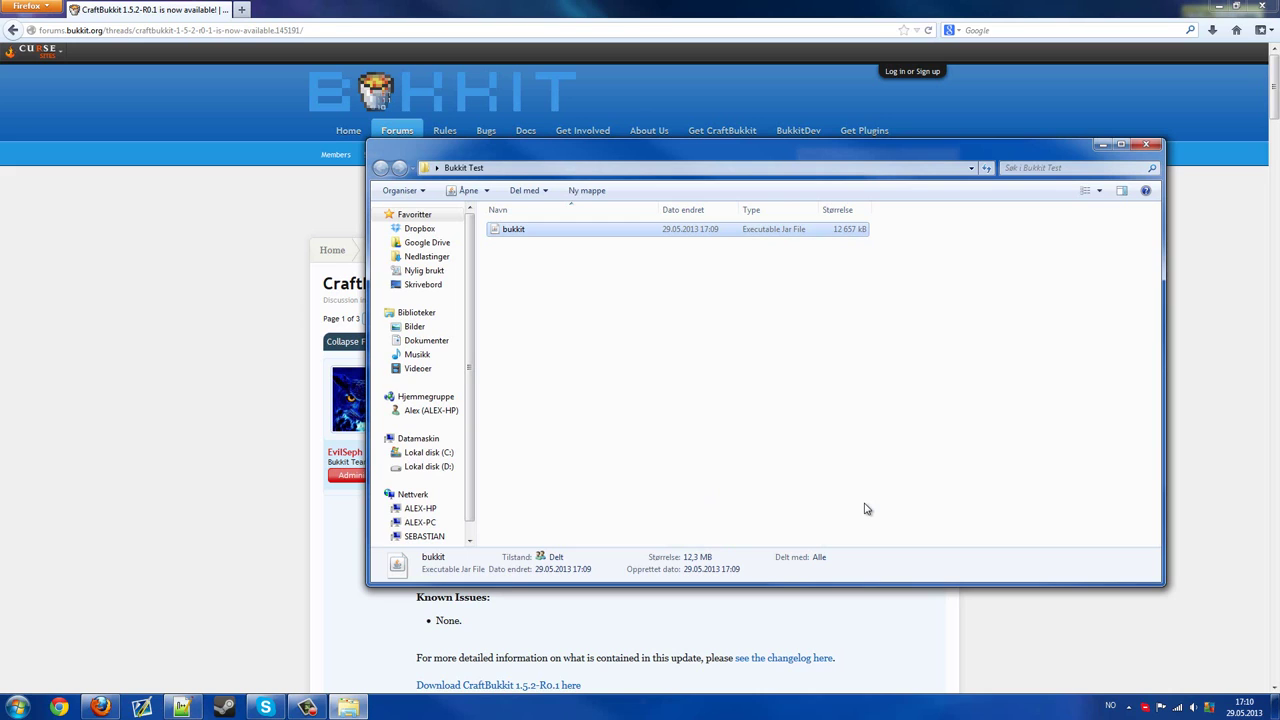
pyautogui.click(807, 470)
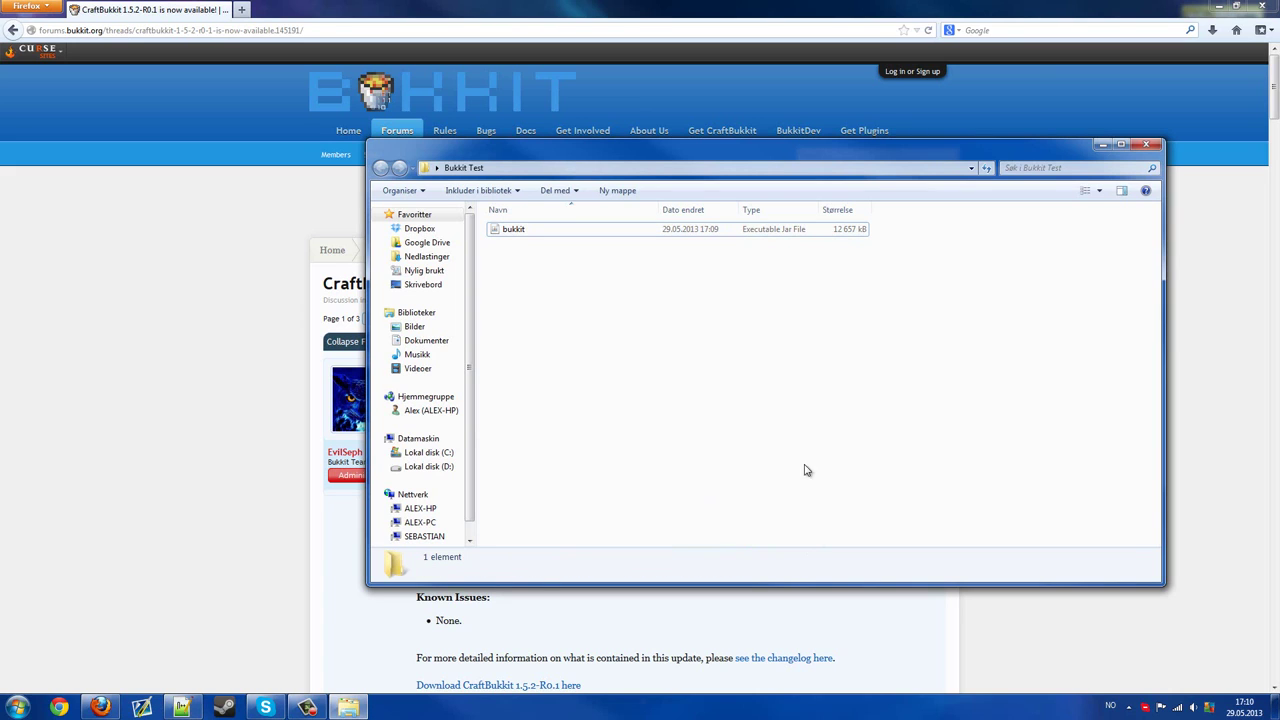
pyautogui.click(672, 238)
pyautogui.click(670, 382)
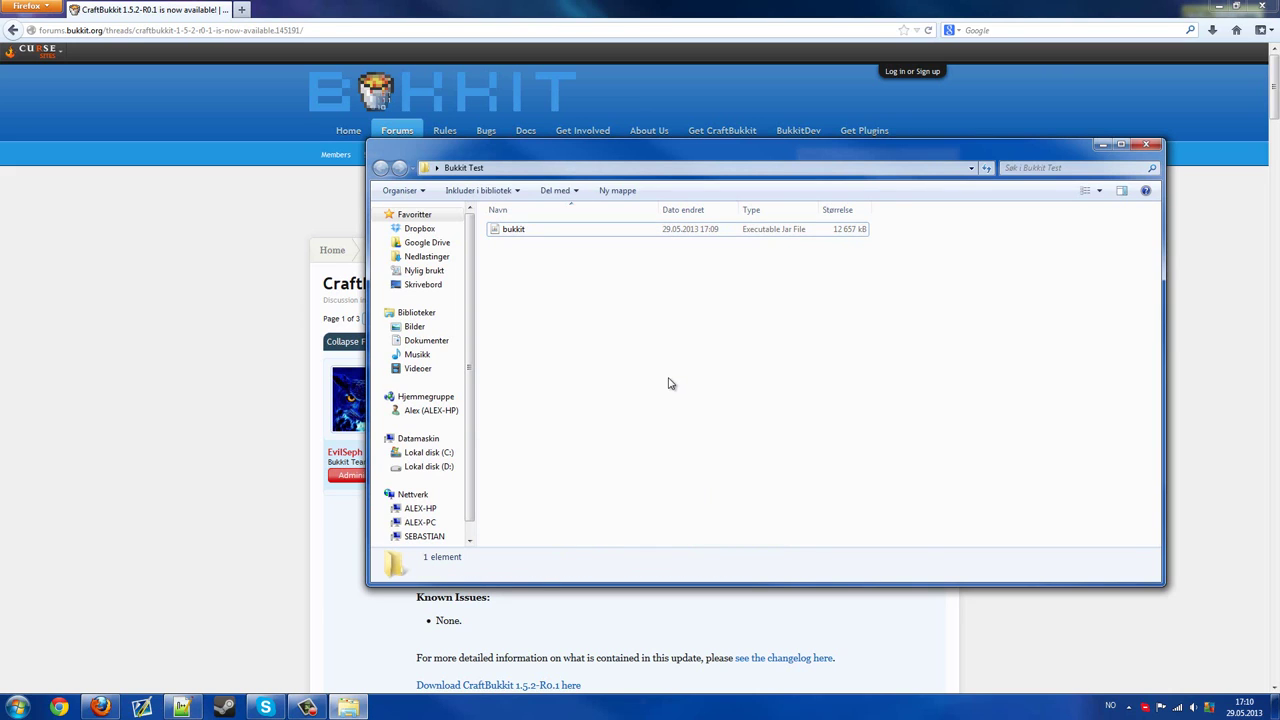
# - Switch to Firefox and look over the CraftBukkit 1.5.2-R0.1 announcement and the site's navigation links
pyautogui.click(129, 443)
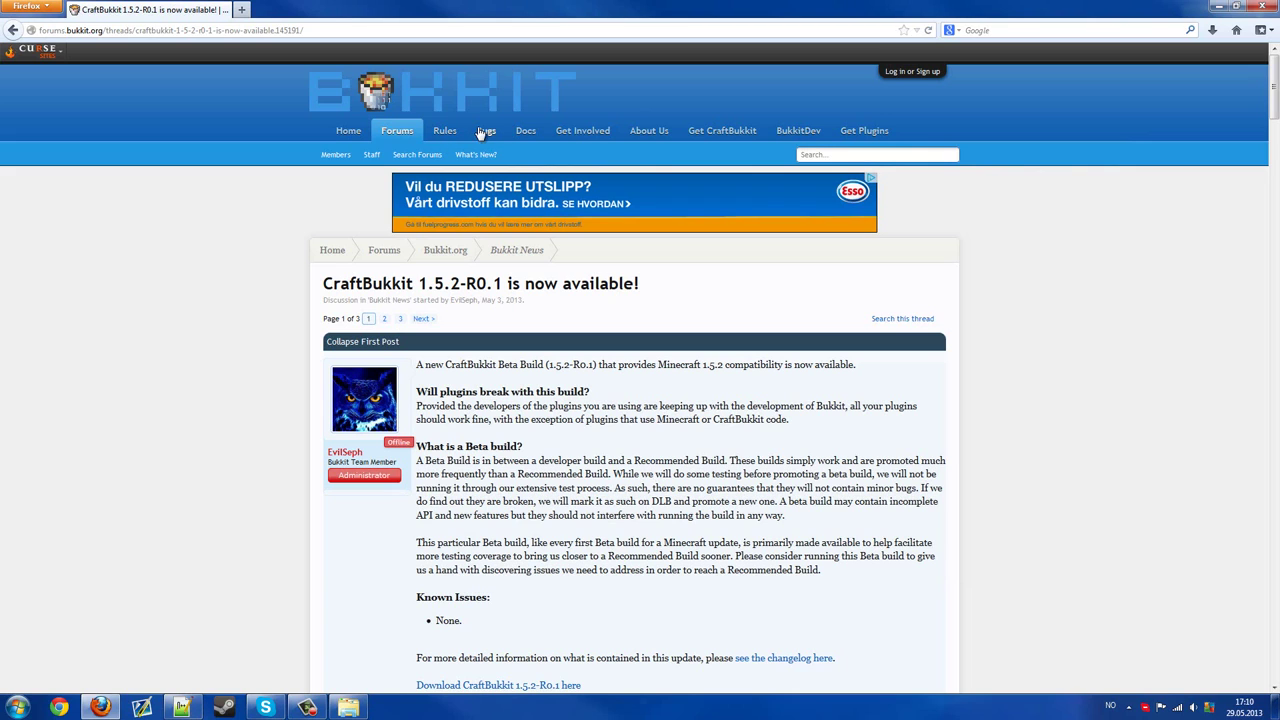
pyautogui.scroll(-5, 495, 440)
pyautogui.scroll(1, 510, 468)
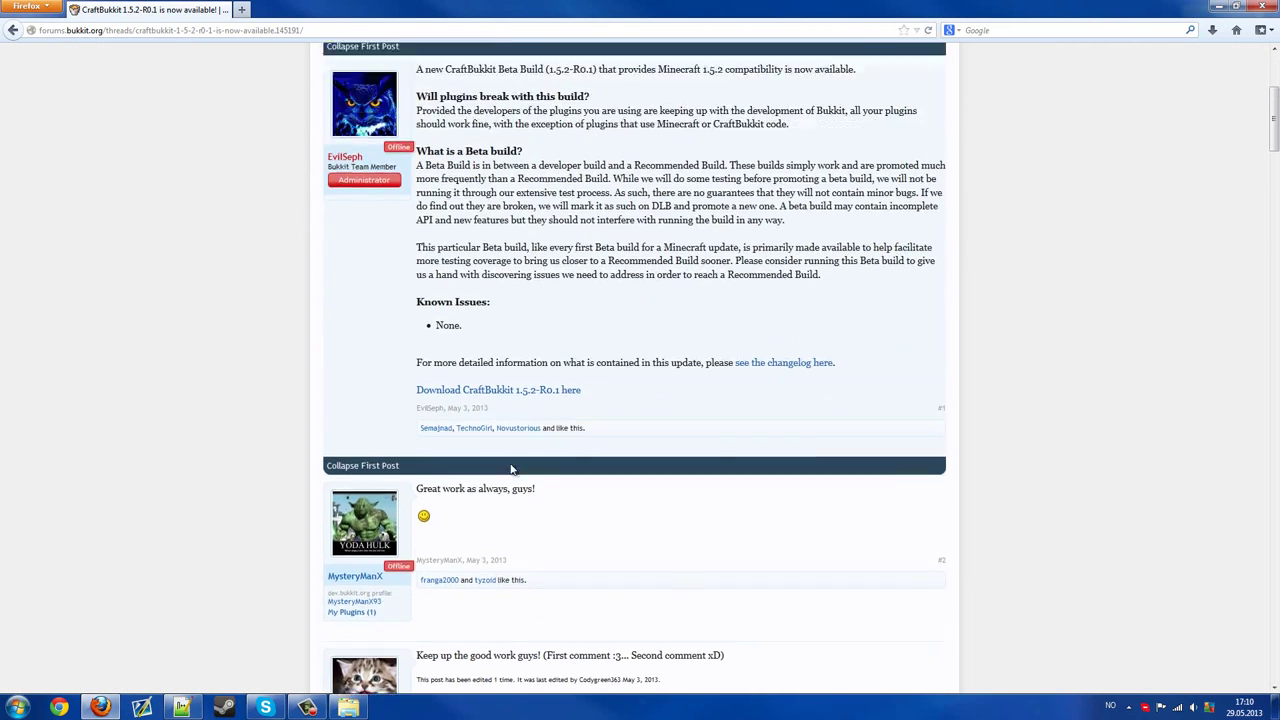
pyautogui.scroll(4, 510, 468)
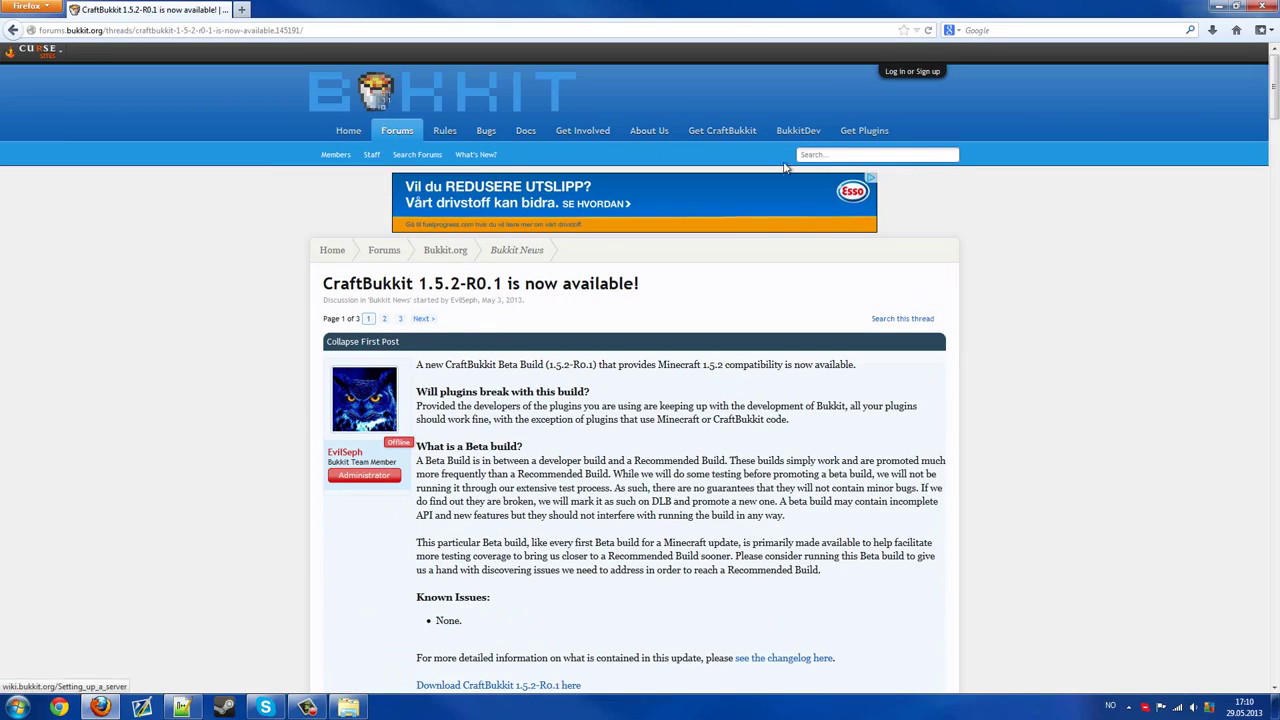
# - Open the BukkitWiki page on setting up a server and examine its Windows instructions and start script
pyautogui.click(718, 131)
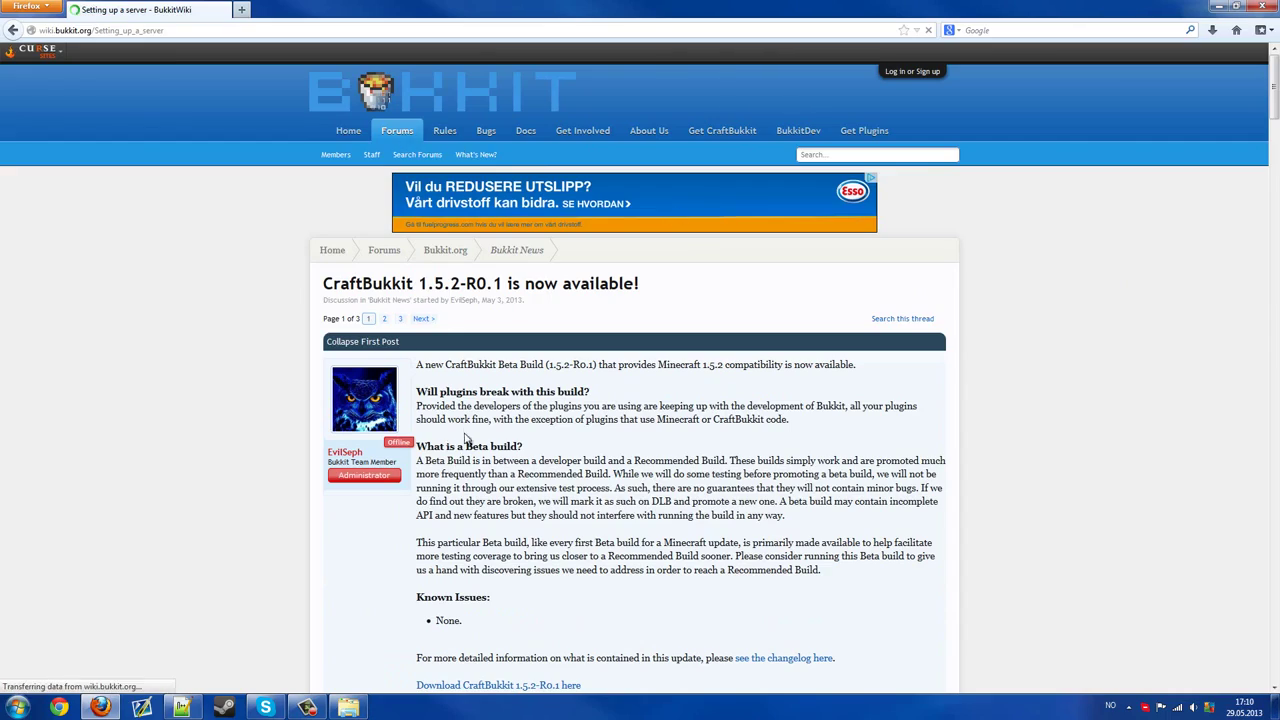
pyautogui.scroll(-5, 385, 422)
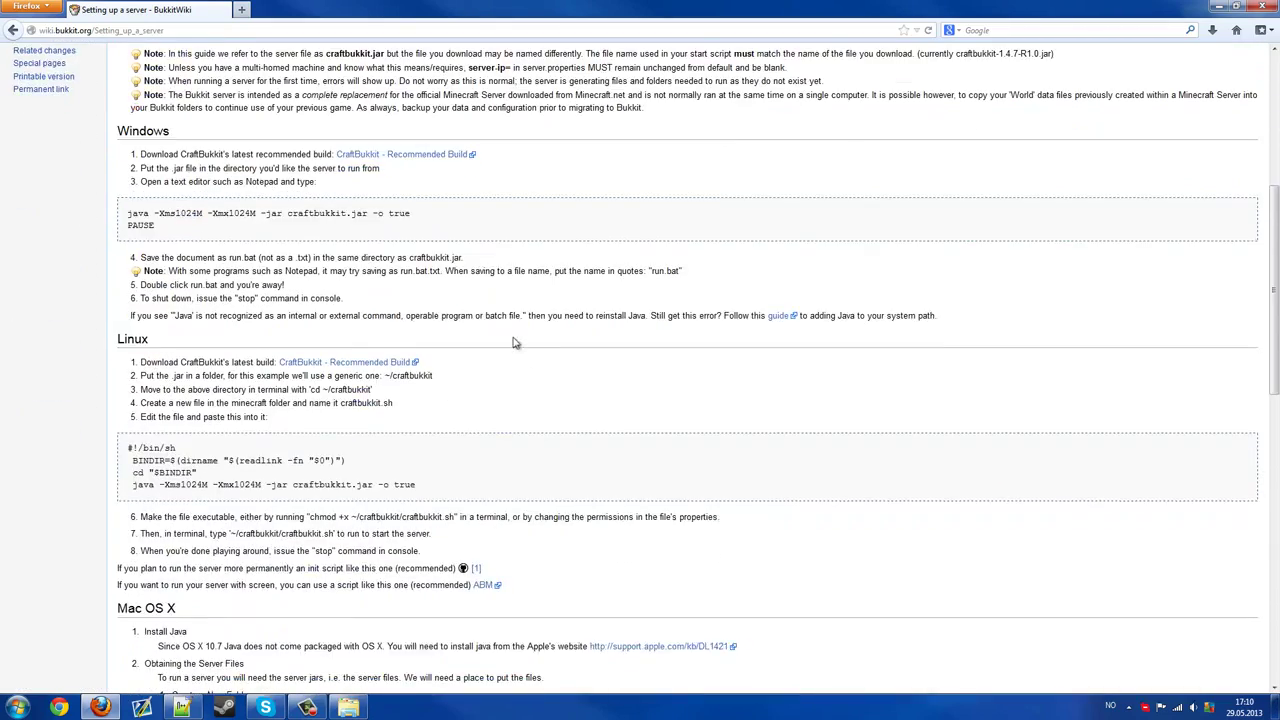
pyautogui.scroll(5, 513, 342)
pyautogui.scroll(-4, 444, 433)
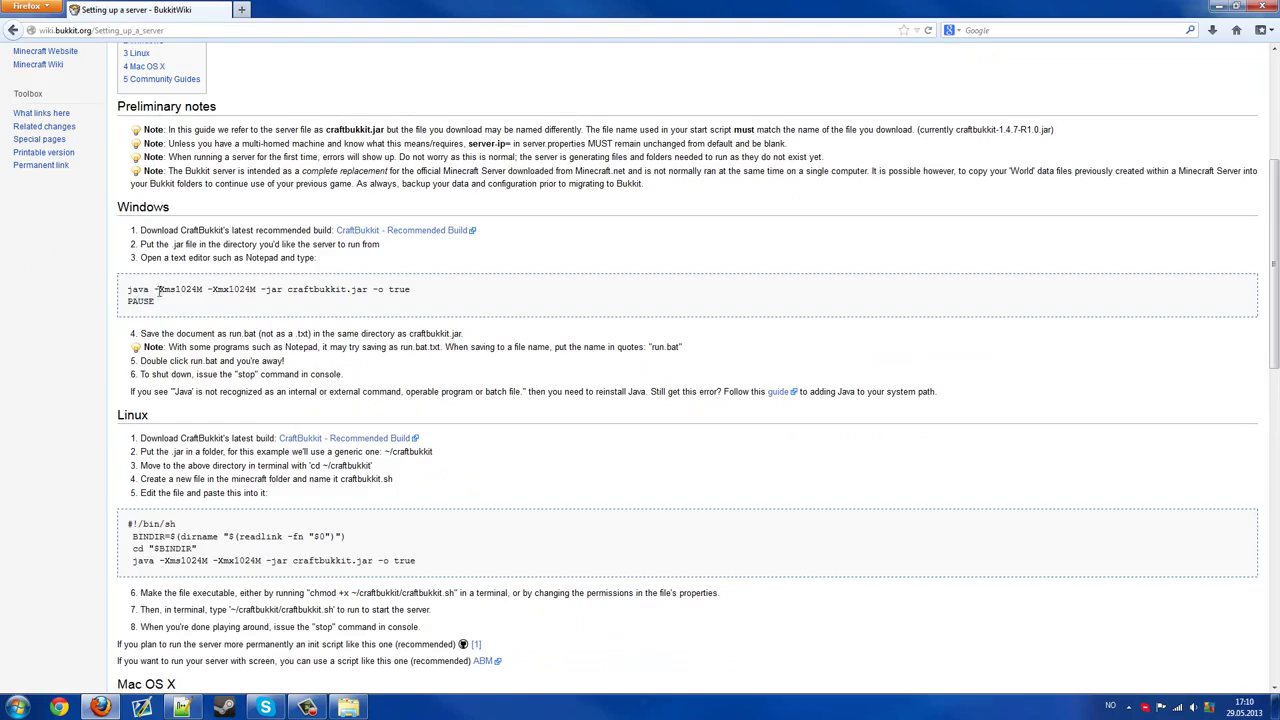
pyautogui.scroll(3, 158, 289)
pyautogui.scroll(-5, 170, 400)
pyautogui.scroll(4, 180, 490)
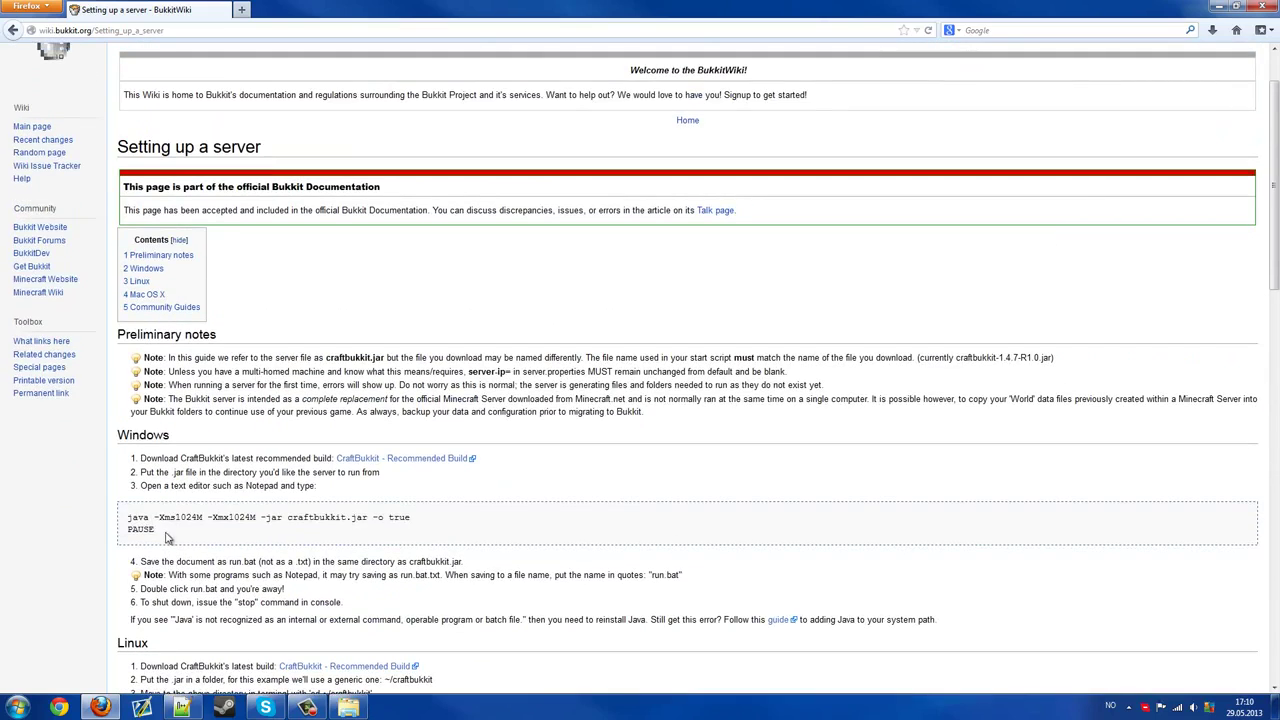
pyautogui.moveTo(167, 537); pyautogui.dragTo(122, 519)
pyautogui.click(158, 519)
pyautogui.click(205, 539)
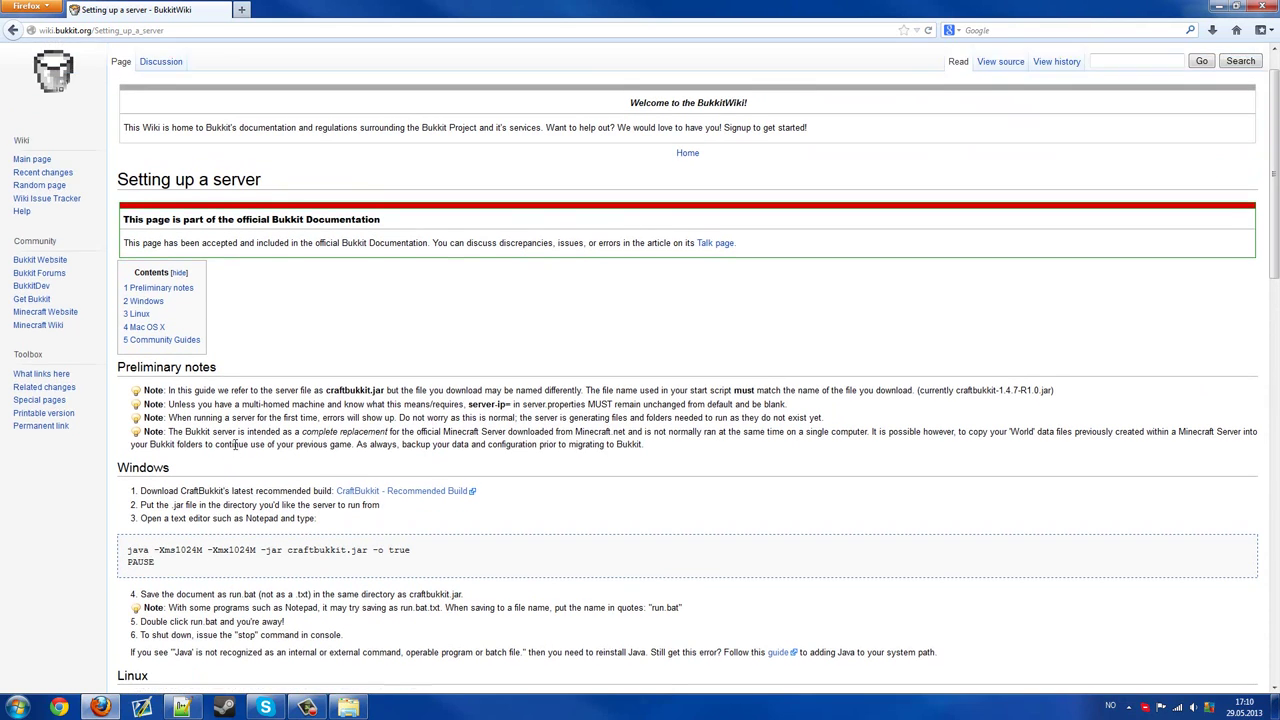
# - Copy the two-line Windows start script from the wiki and switch to Notepad++ with a new blank document
pyautogui.scroll(-5, 224, 285)
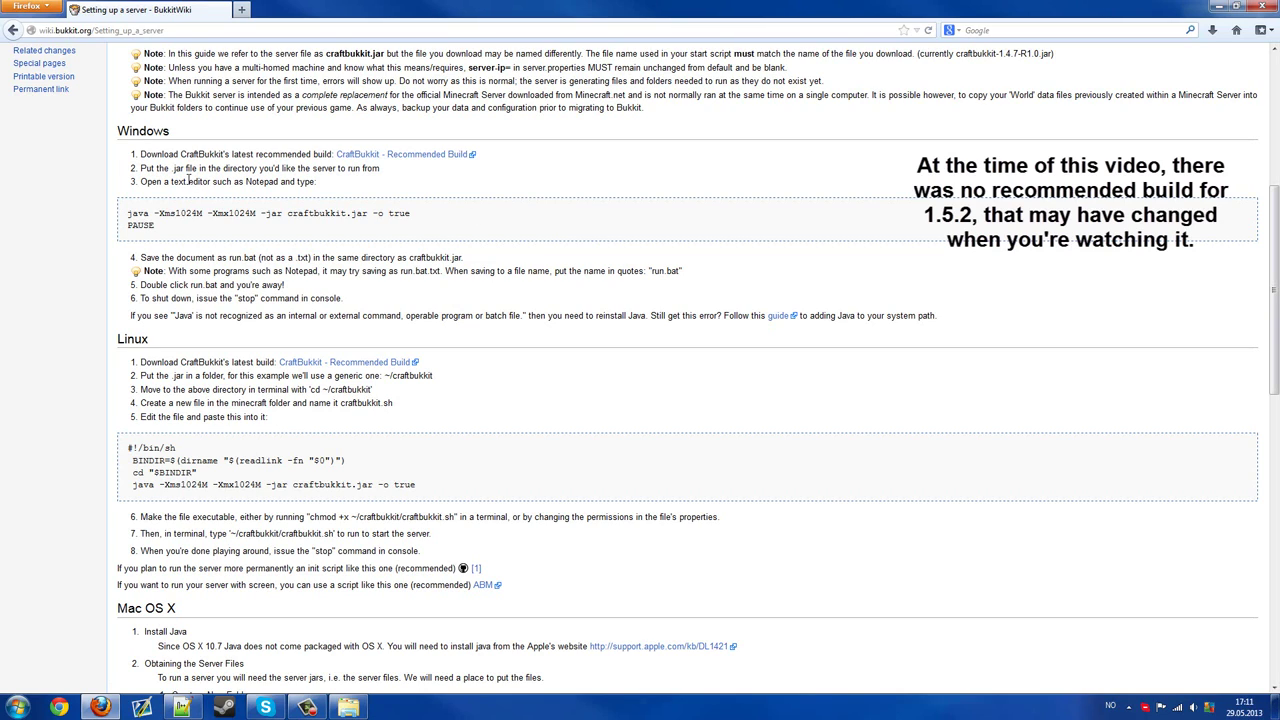
pyautogui.moveTo(156, 228); pyautogui.dragTo(125, 213)
pyautogui.rightClick(145, 214)
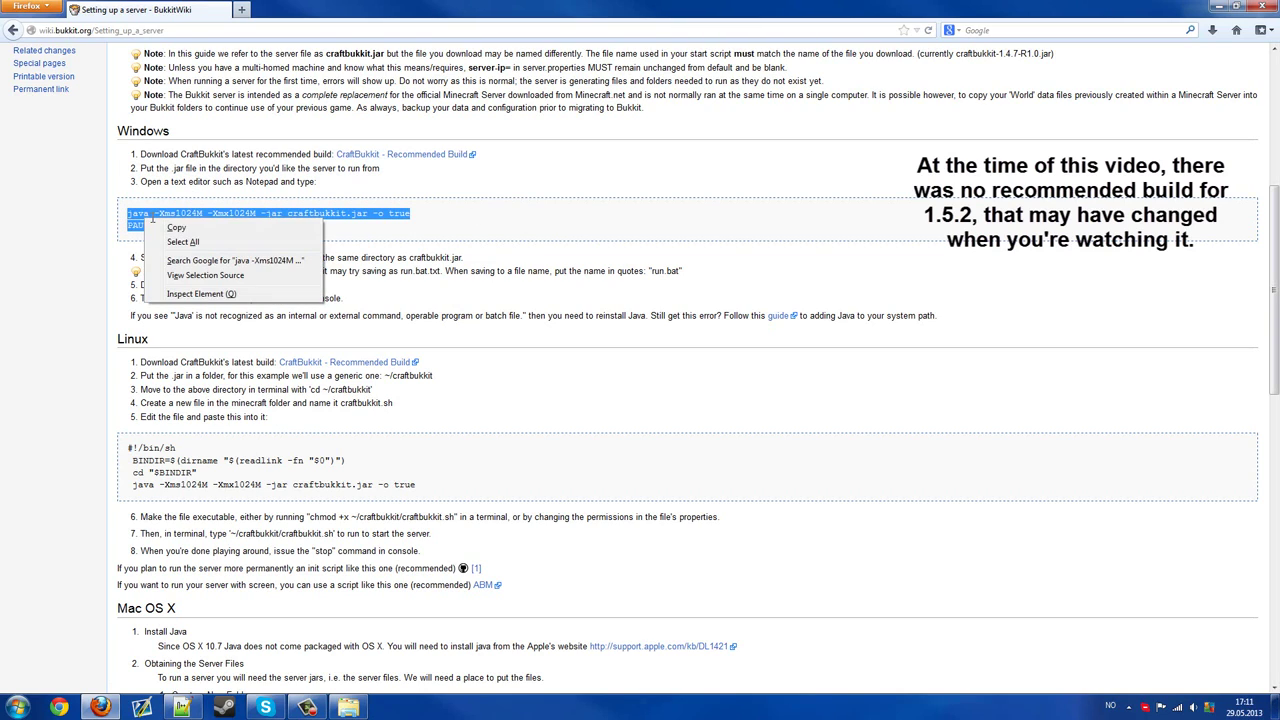
pyautogui.click(158, 222)
pyautogui.click(255, 245)
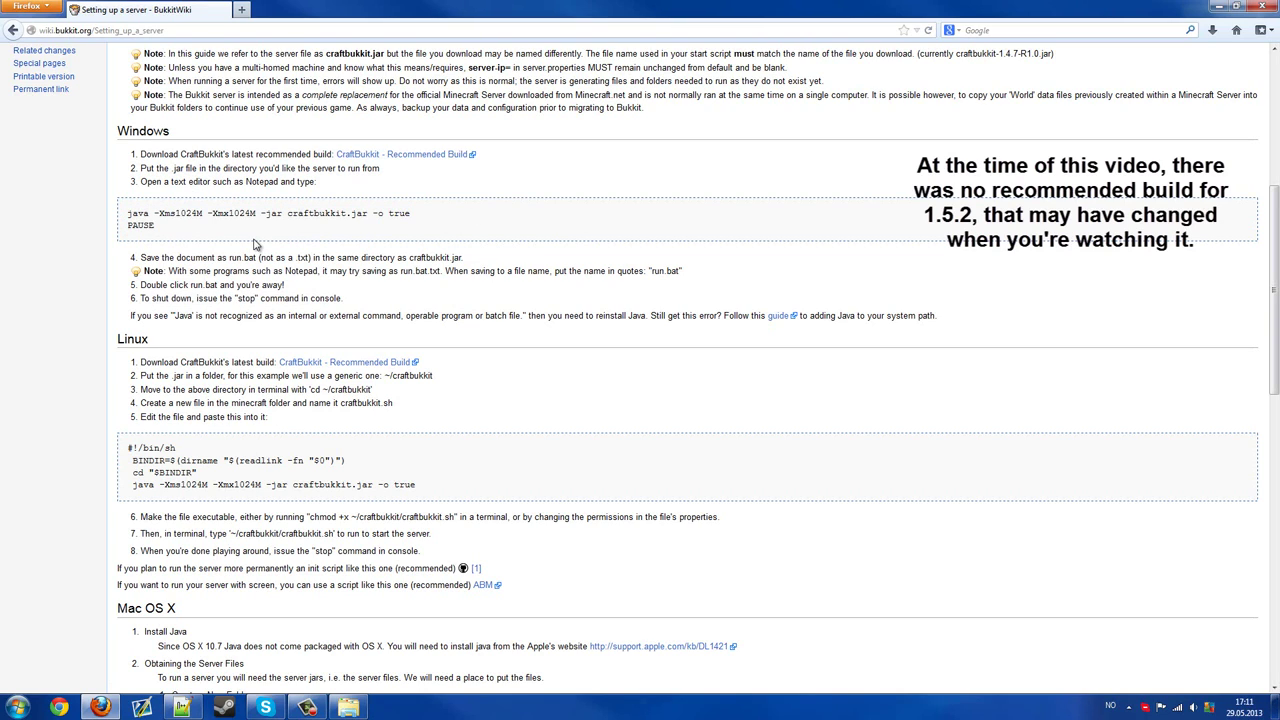
pyautogui.click(182, 707)
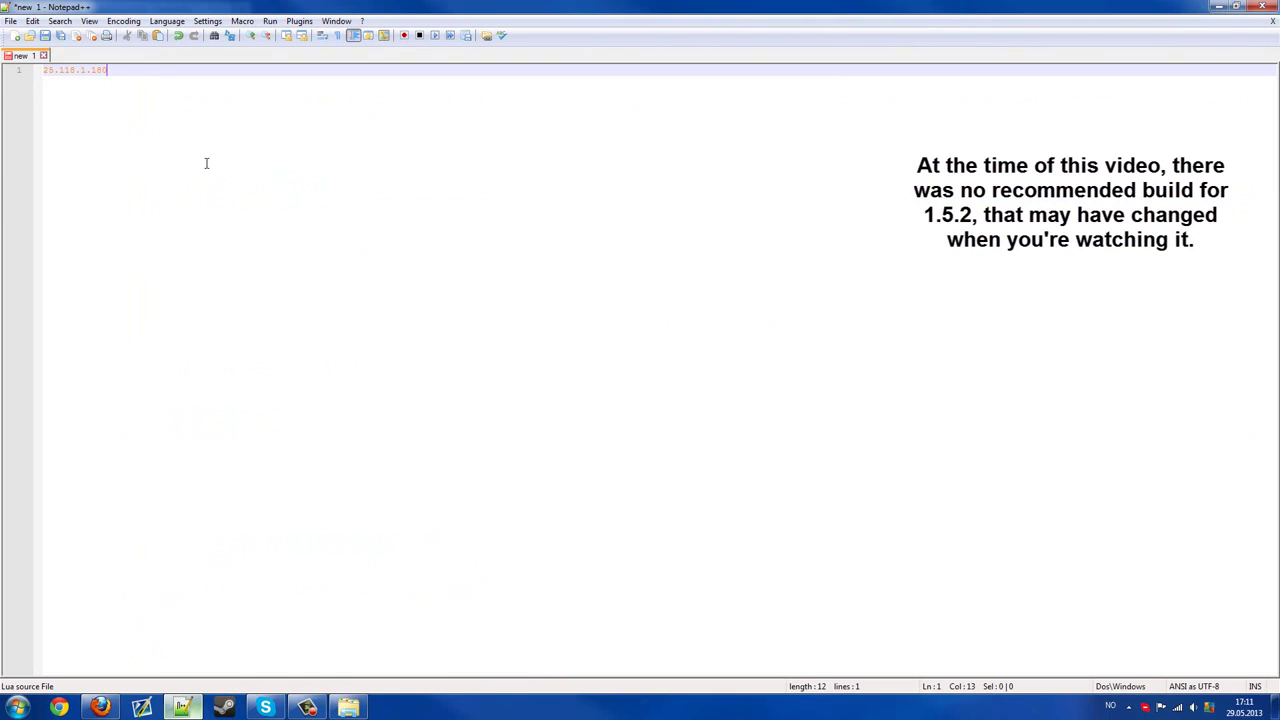
pyautogui.doubleClick(62, 56)
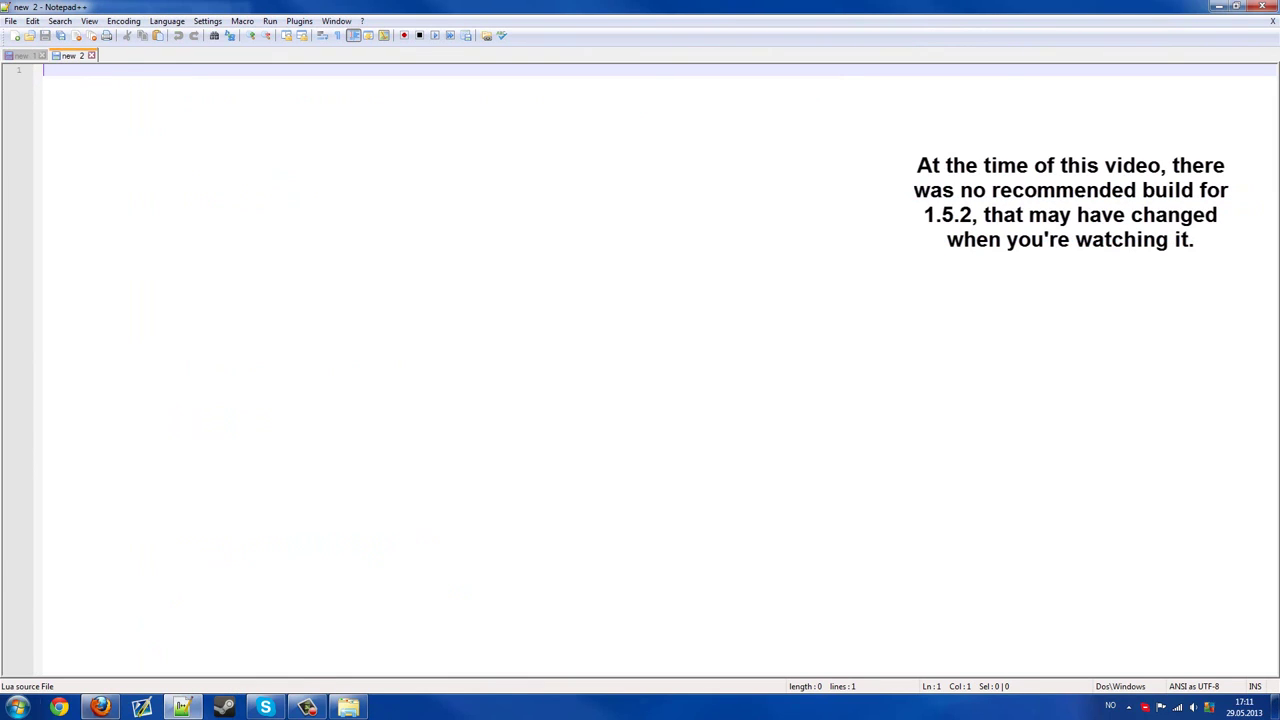
# - Open Windows Notepad, paste the start script into its untitled document, and close it without saving
pyautogui.click(18, 707)
pyautogui.write('Notepad')
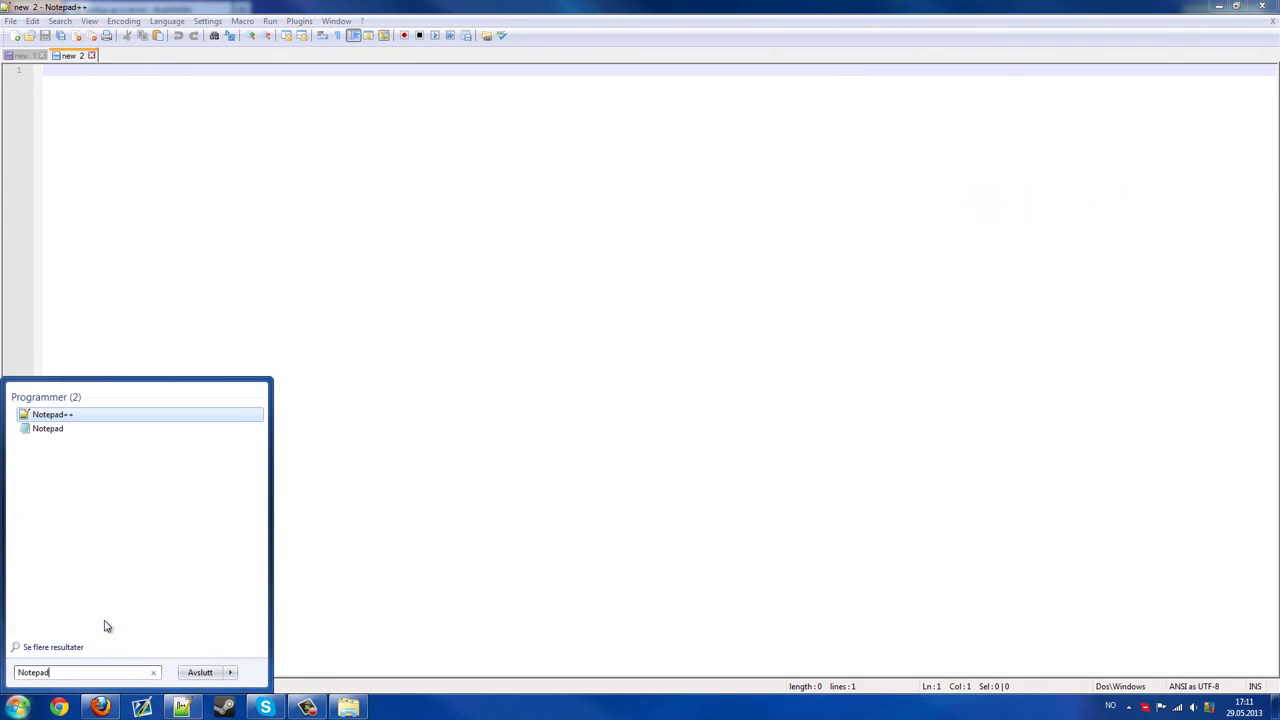
pyautogui.press('Down')
pyautogui.press('Return')
pyautogui.hotkey('ctrl', 'v')
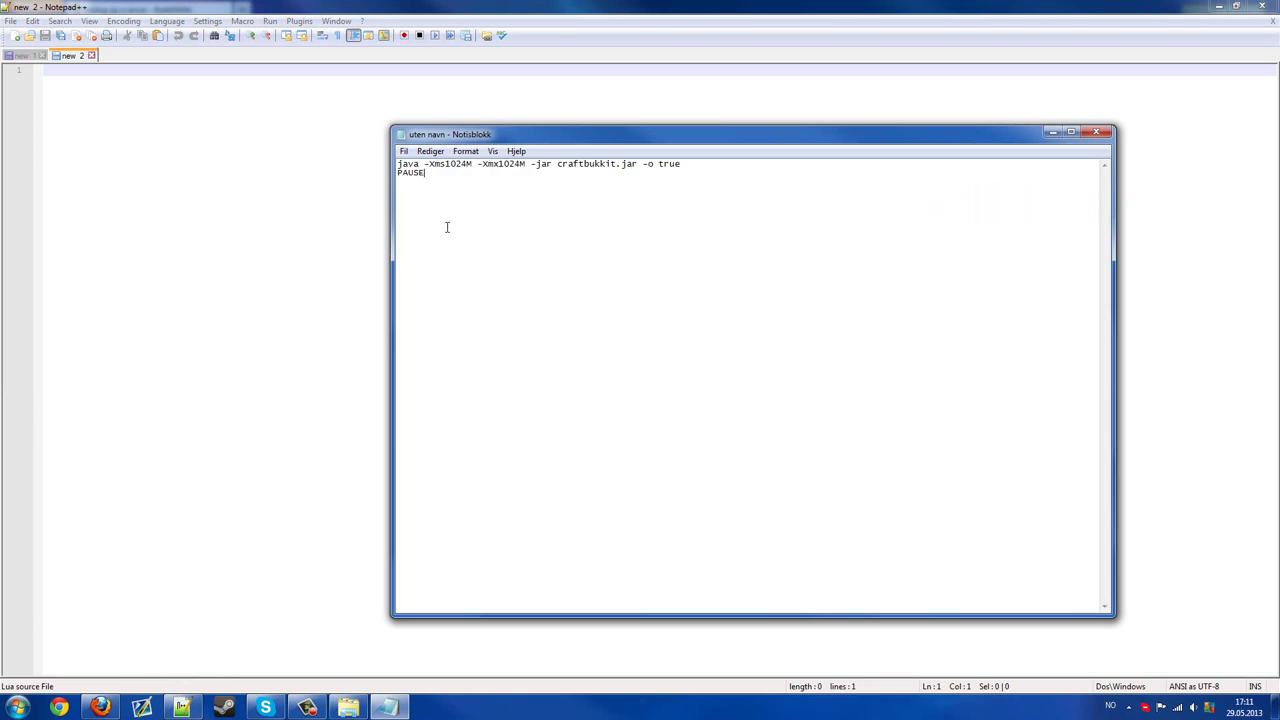
pyautogui.hotkey('ctrl', 'a')
pyautogui.click(1096, 132)
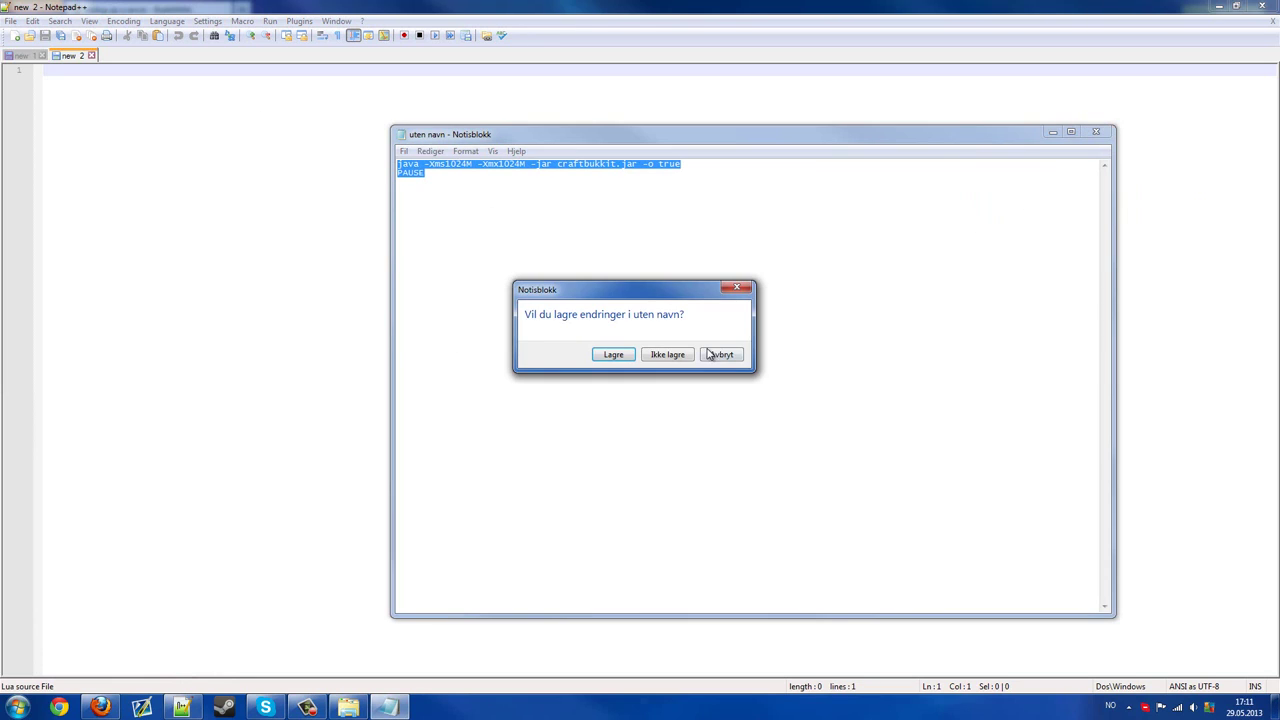
pyautogui.click(666, 351)
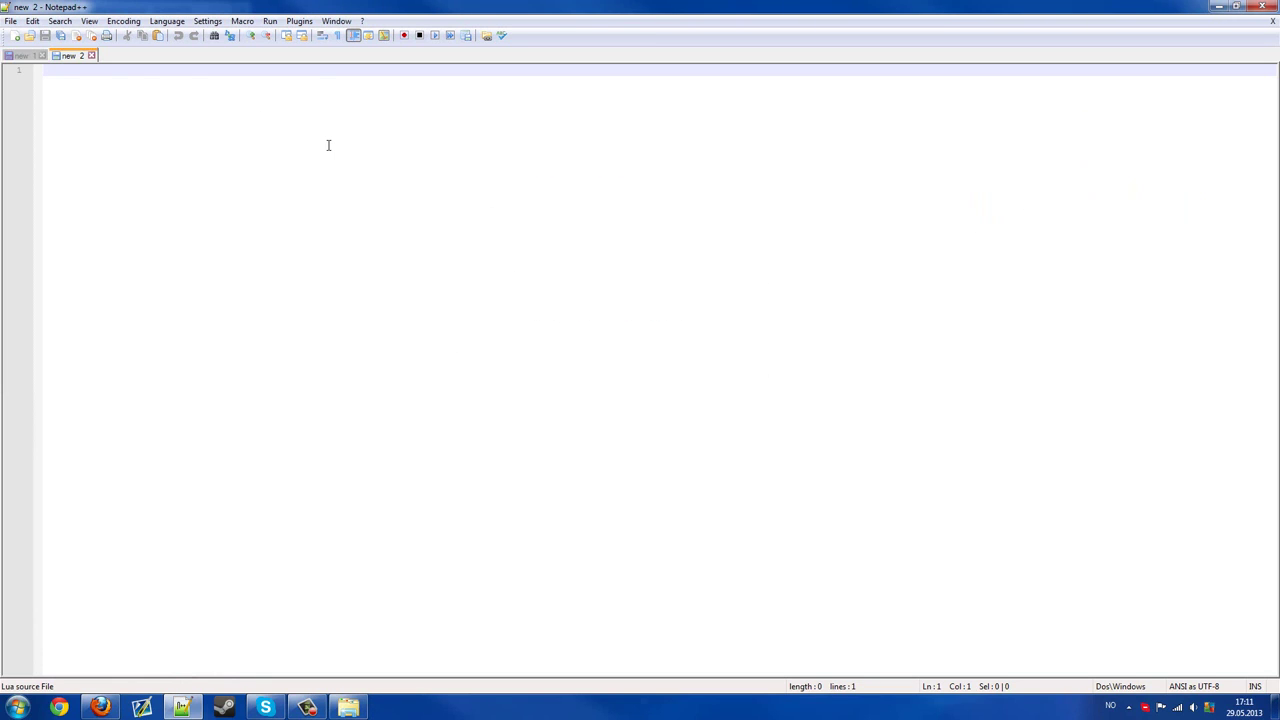
# - Paste the start script into the blank Notepad++ document and compare its craftbukkit.jar reference with the jar file in Bukkit Test
pyautogui.hotkey('ctrl', 'v')
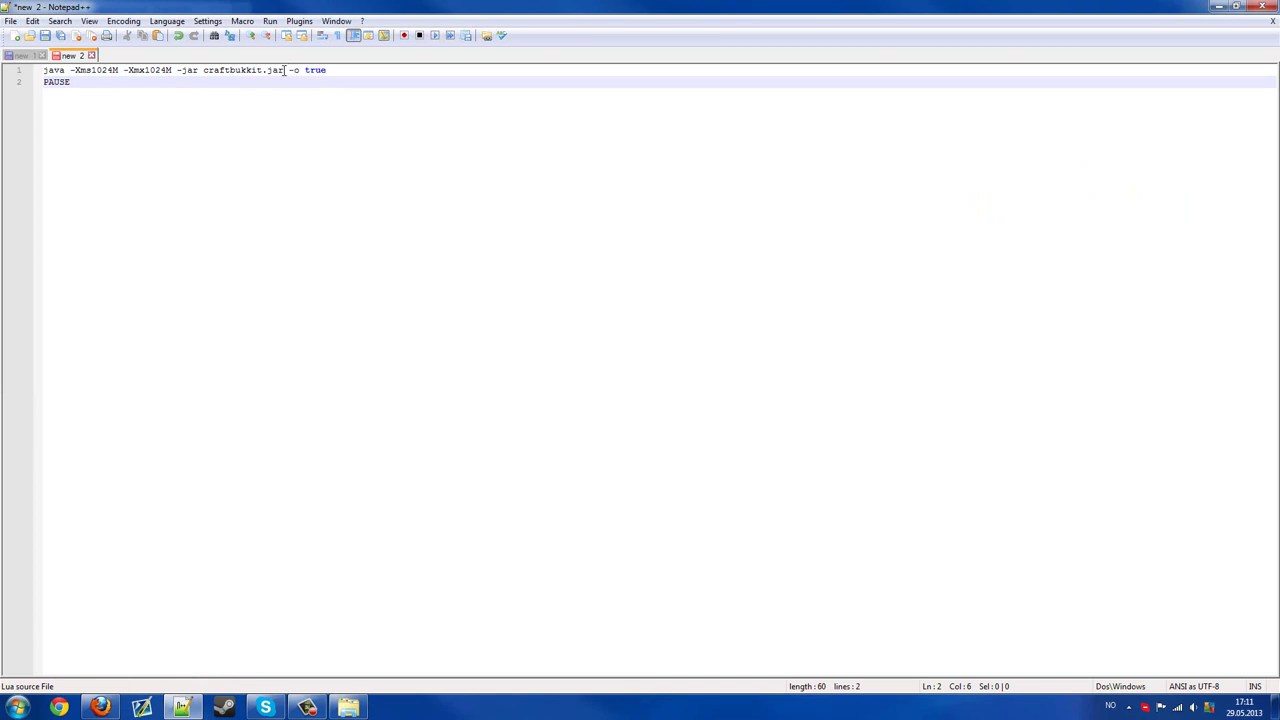
pyautogui.moveTo(285, 70); pyautogui.dragTo(207, 72)
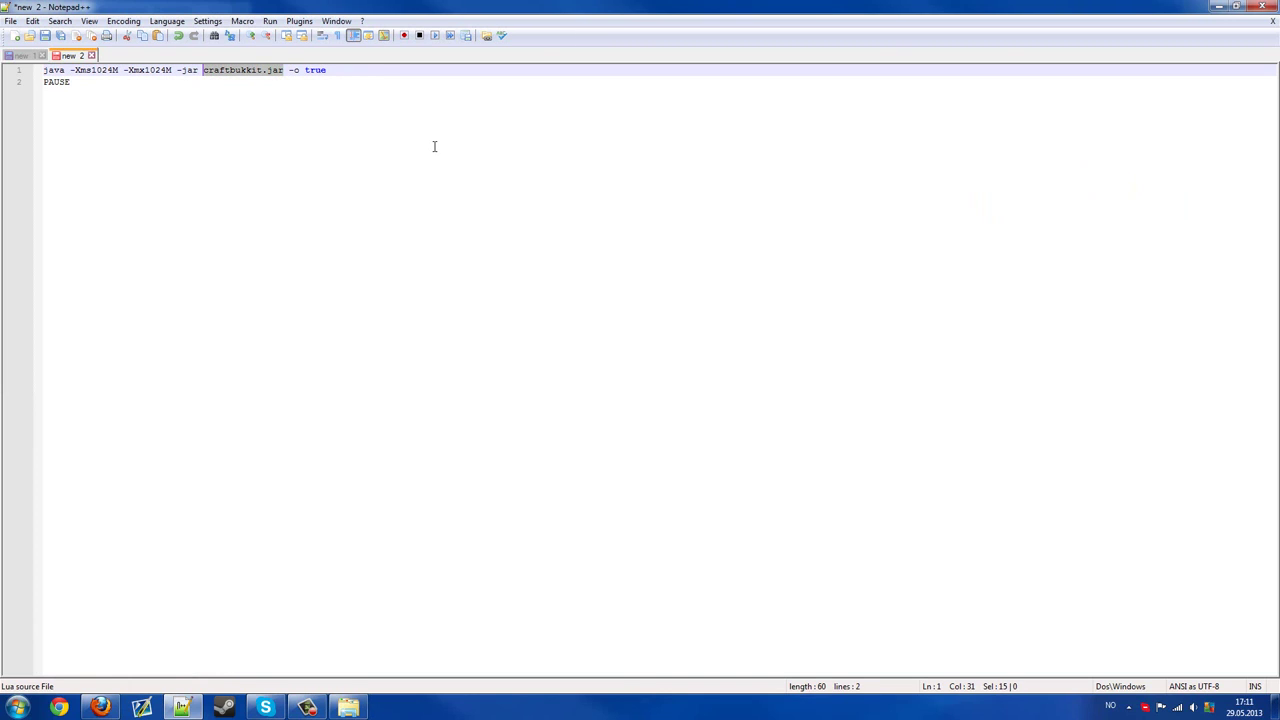
pyautogui.click(262, 70)
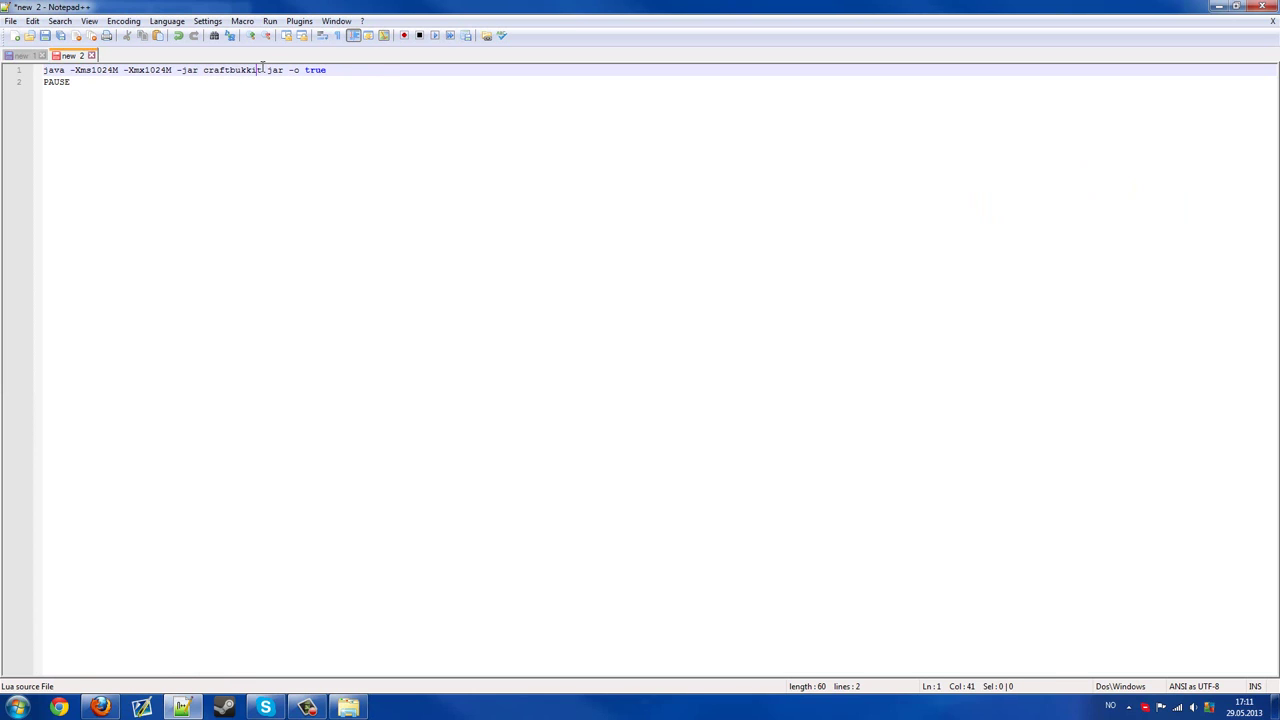
pyautogui.click(348, 707)
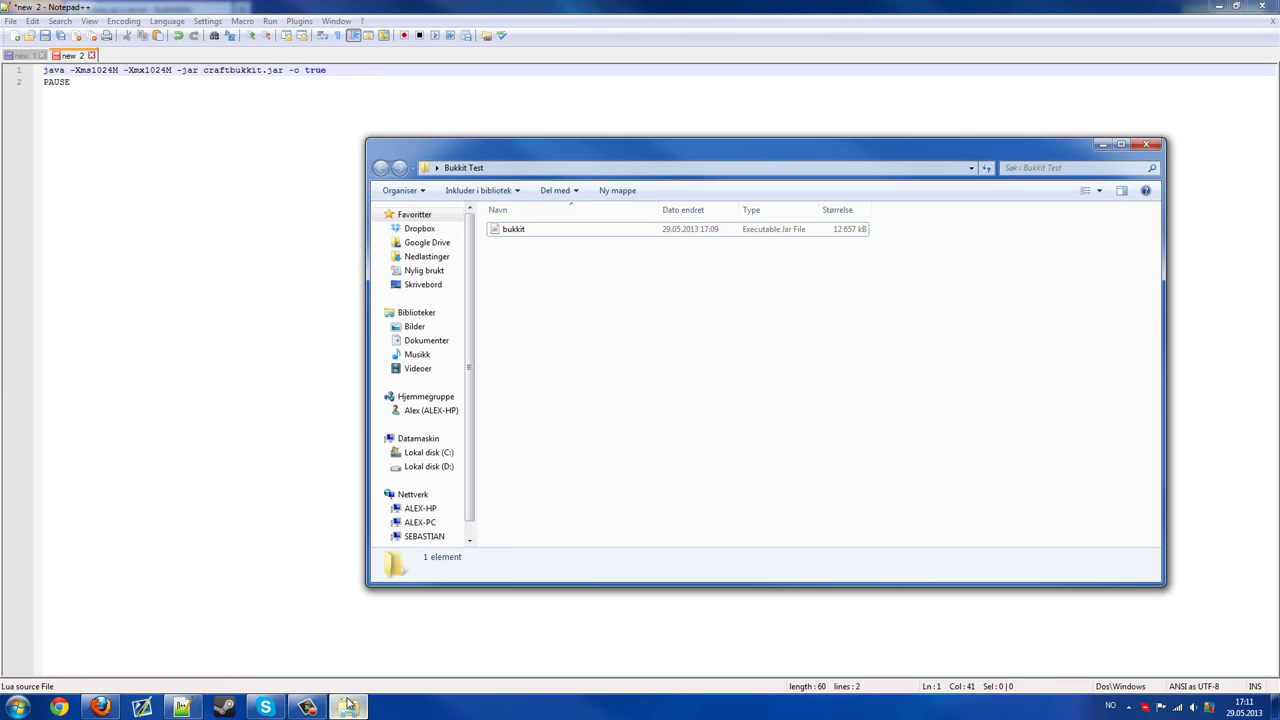
pyautogui.click(259, 70)
pyautogui.doubleClick(259, 70)
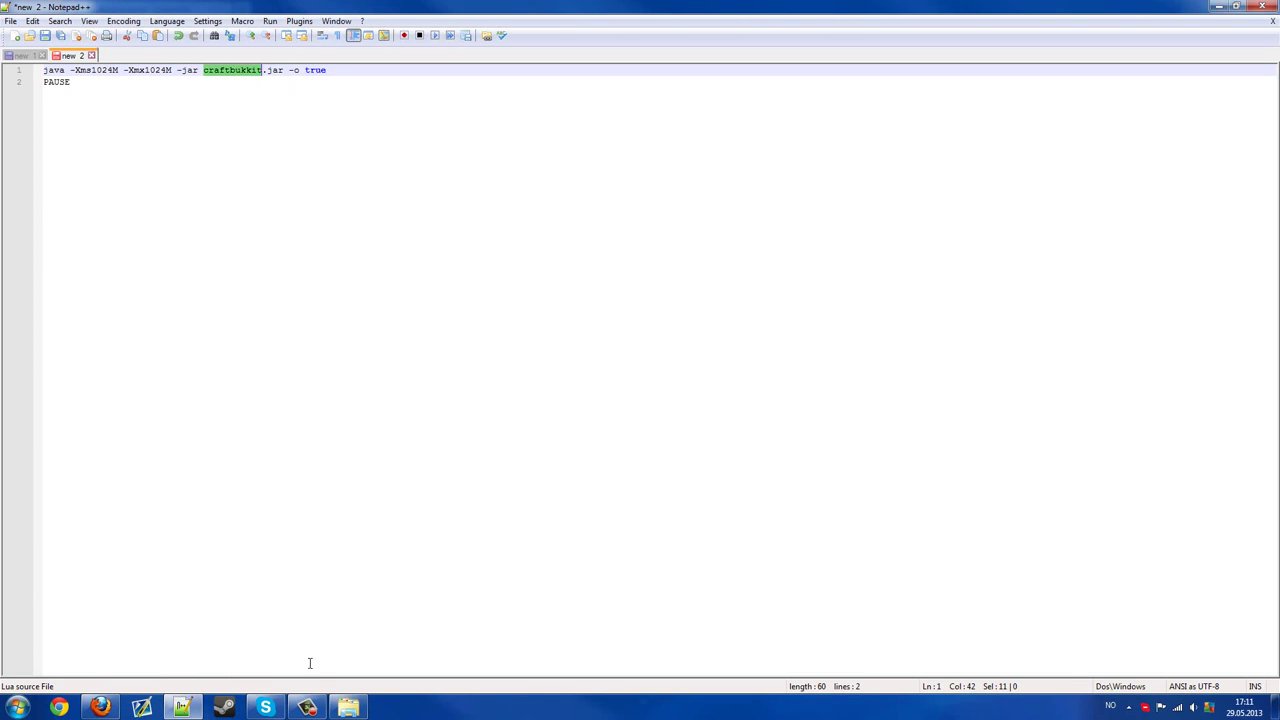
pyautogui.click(348, 707)
pyautogui.click(528, 231)
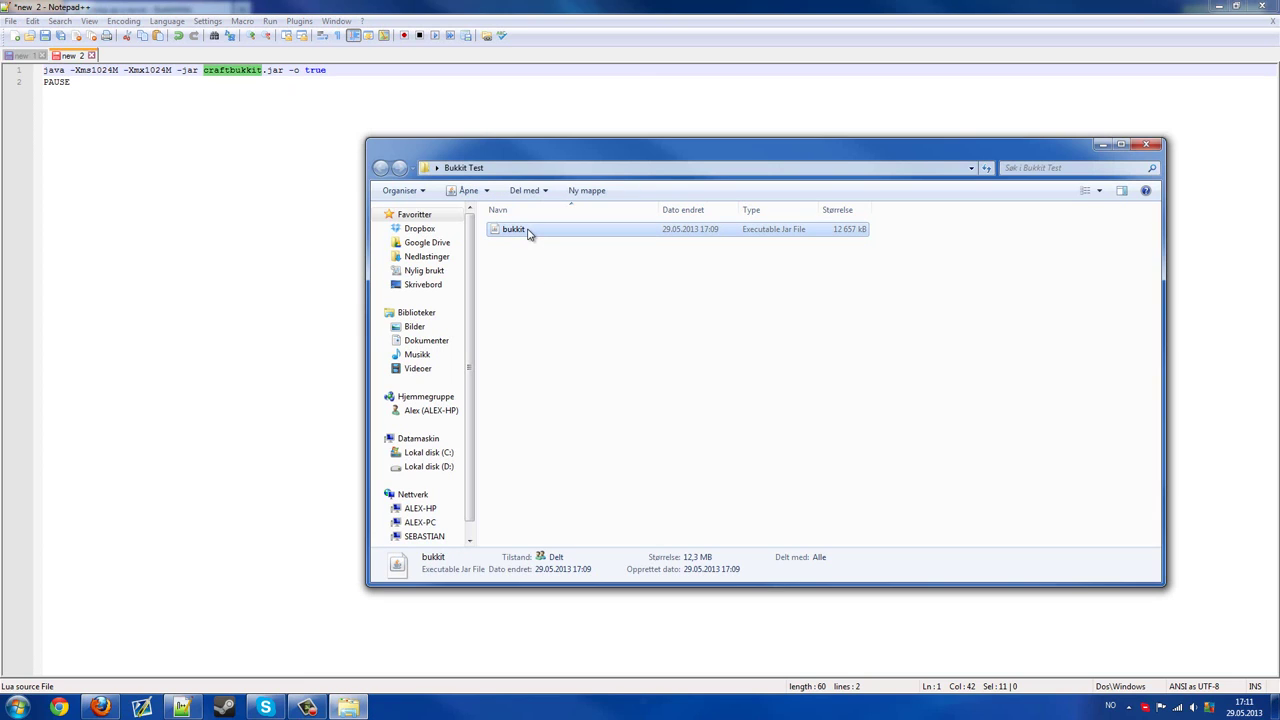
# - Change the jar name in the start script's java line from craftbukkit.jar to bukkit.jar
pyautogui.click(263, 71)
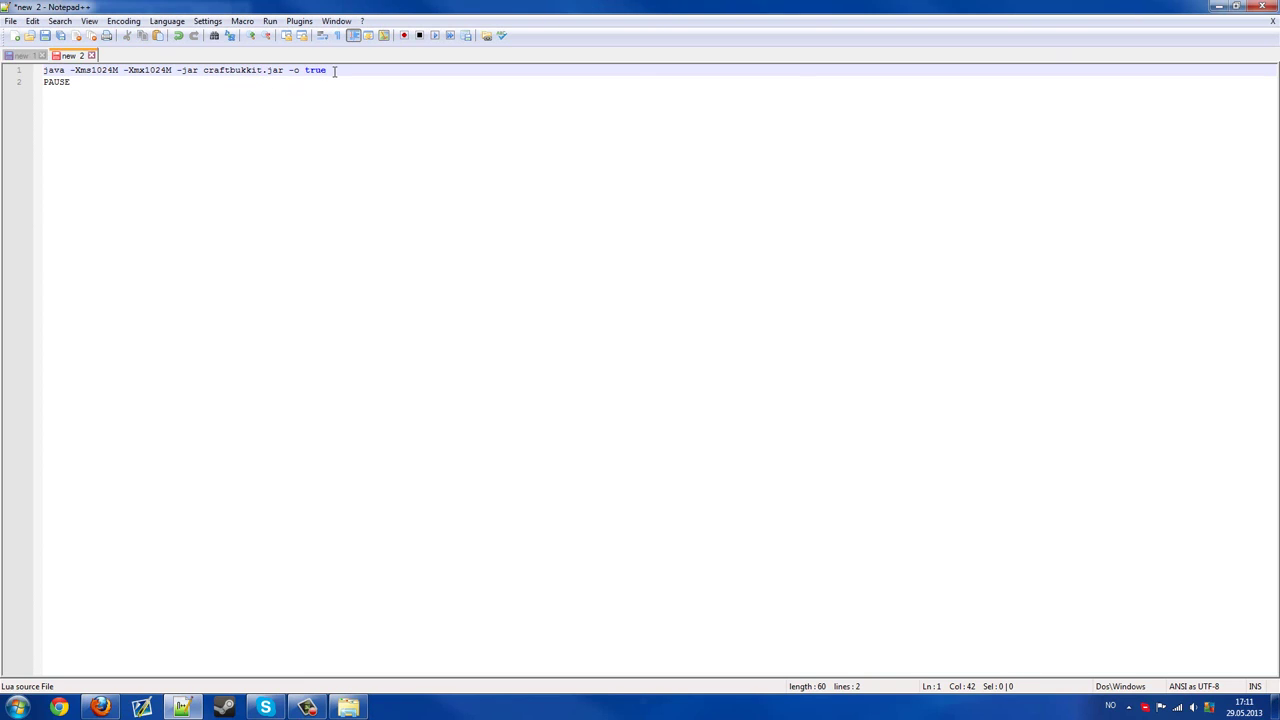
pyautogui.press('BackSpace')
pyautogui.press('BackSpace')
pyautogui.press('BackSpace')
pyautogui.press('BackSpace')
pyautogui.press('BackSpace')
pyautogui.press('BackSpace')
pyautogui.press('BackSpace')
pyautogui.press('BackSpace')
pyautogui.press('BackSpace')
pyautogui.press('BackSpace')
pyautogui.press('BackSpace')
pyautogui.write('bukkit')
# - Rename the jar file in the Bukkit Test folder as server
pyautogui.click(346, 708)
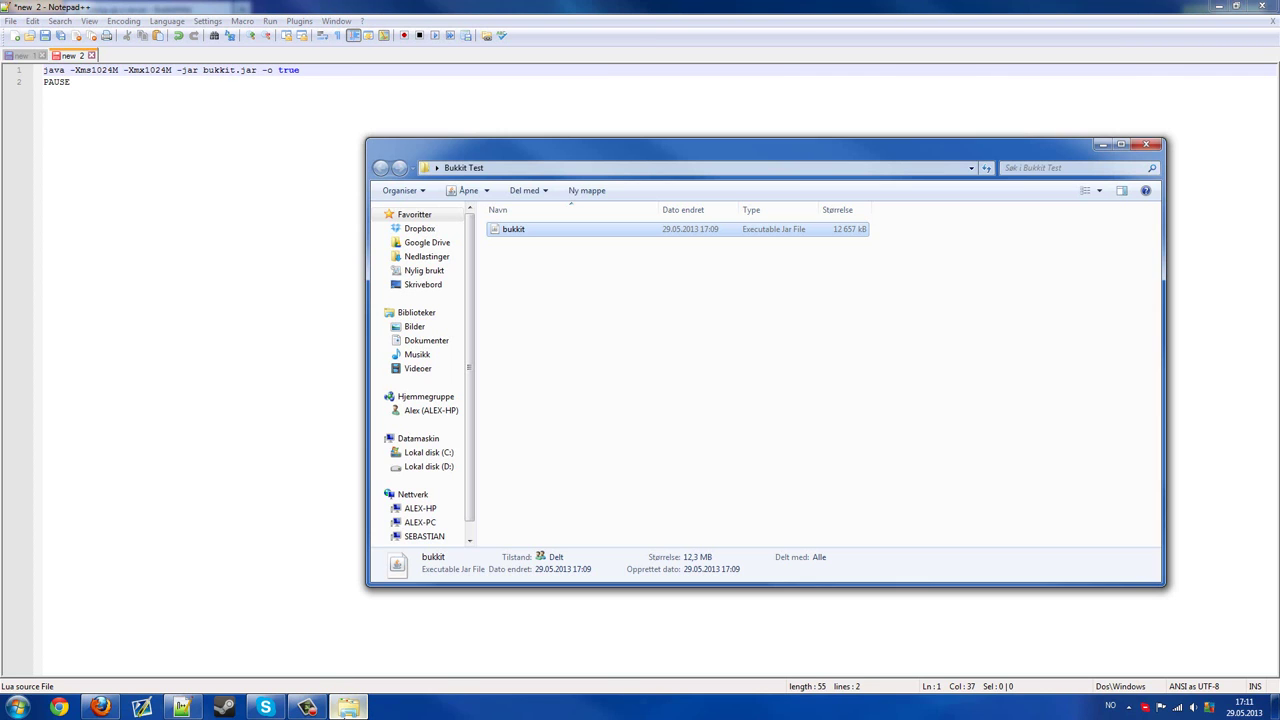
pyautogui.rightClick(573, 231)
pyautogui.click(605, 510)
pyautogui.write('server')
pyautogui.press('Return')
# - Try to change the jar name in the start script to server, and clear the name before .jar
pyautogui.click(232, 69)
pyautogui.press('BackSpace')
pyautogui.press('BackSpace')
pyautogui.press('BackSpace')
pyautogui.press('BackSpace')
pyautogui.press('BackSpace')
pyautogui.press('BackSpace')
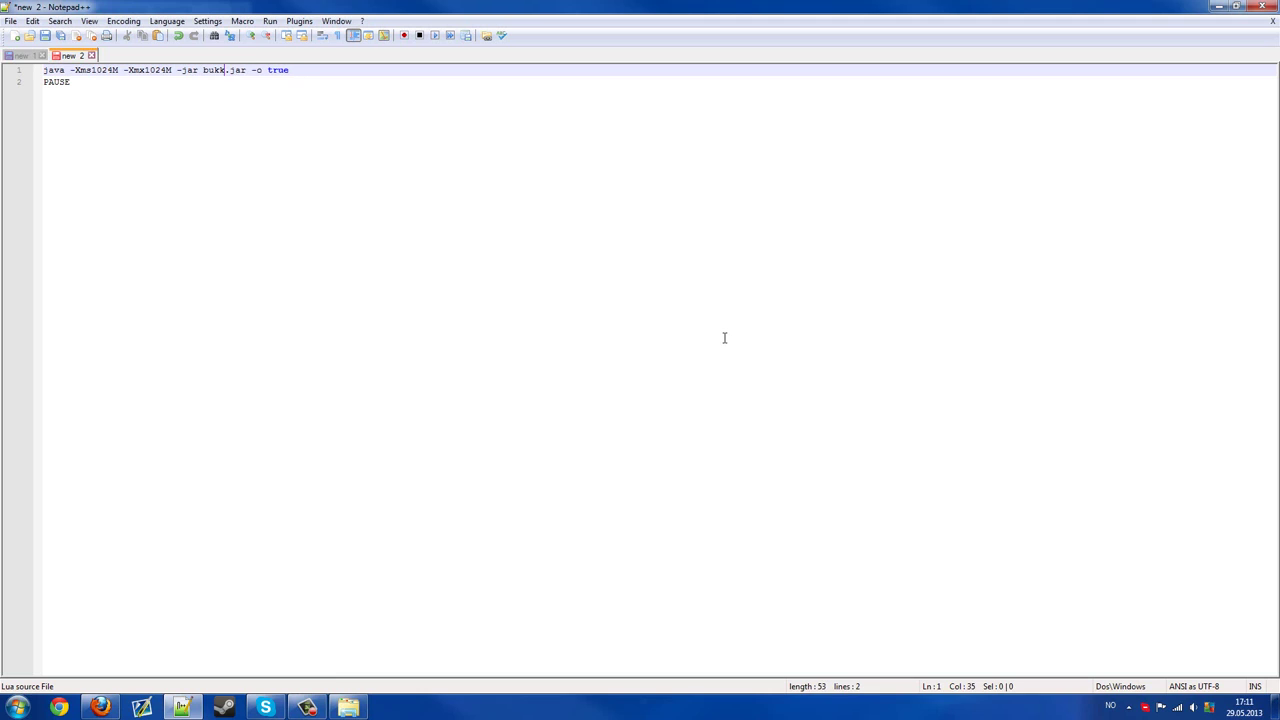
pyautogui.write('server')
pyautogui.press('Left')
pyautogui.press('BackSpace')
pyautogui.press('BackSpace')
pyautogui.press('BackSpace')
# - Rename the jar file in Bukkit Test back to bukkit and re-enter bukkit before .jar in the start script
pyautogui.click(350, 708)
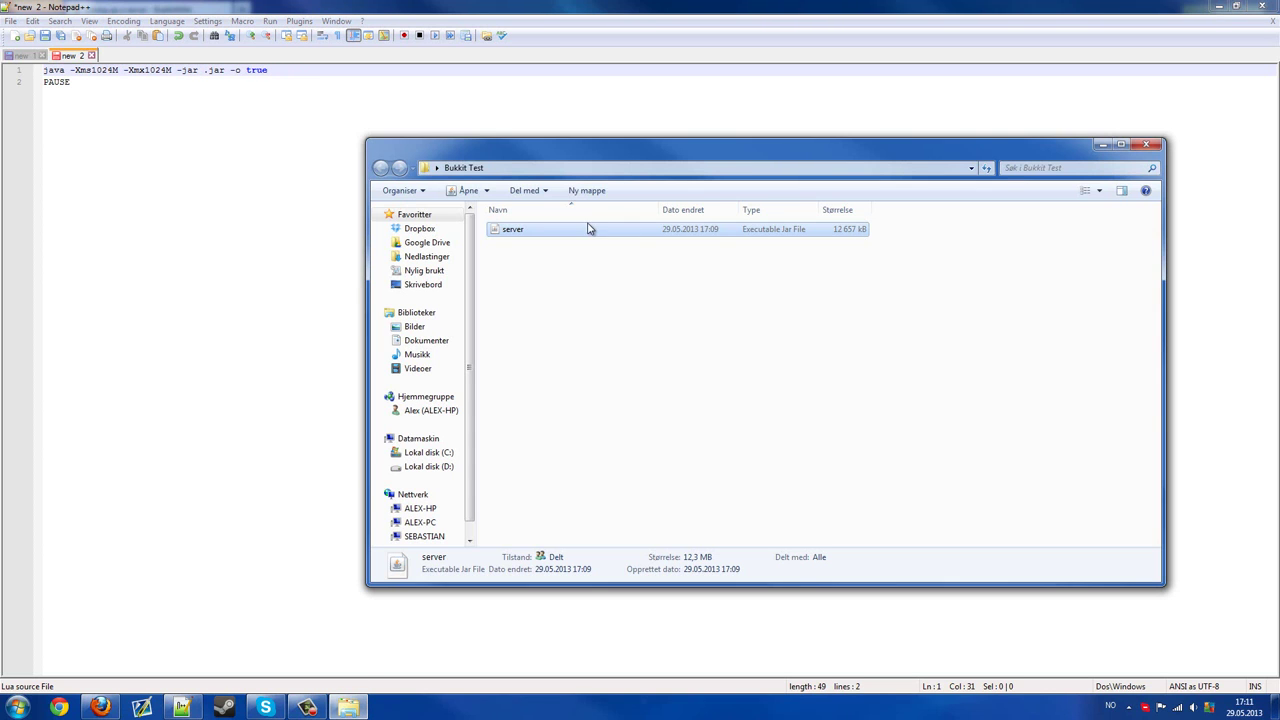
pyautogui.rightClick(586, 231)
pyautogui.click(634, 505)
pyautogui.write('bukkit')
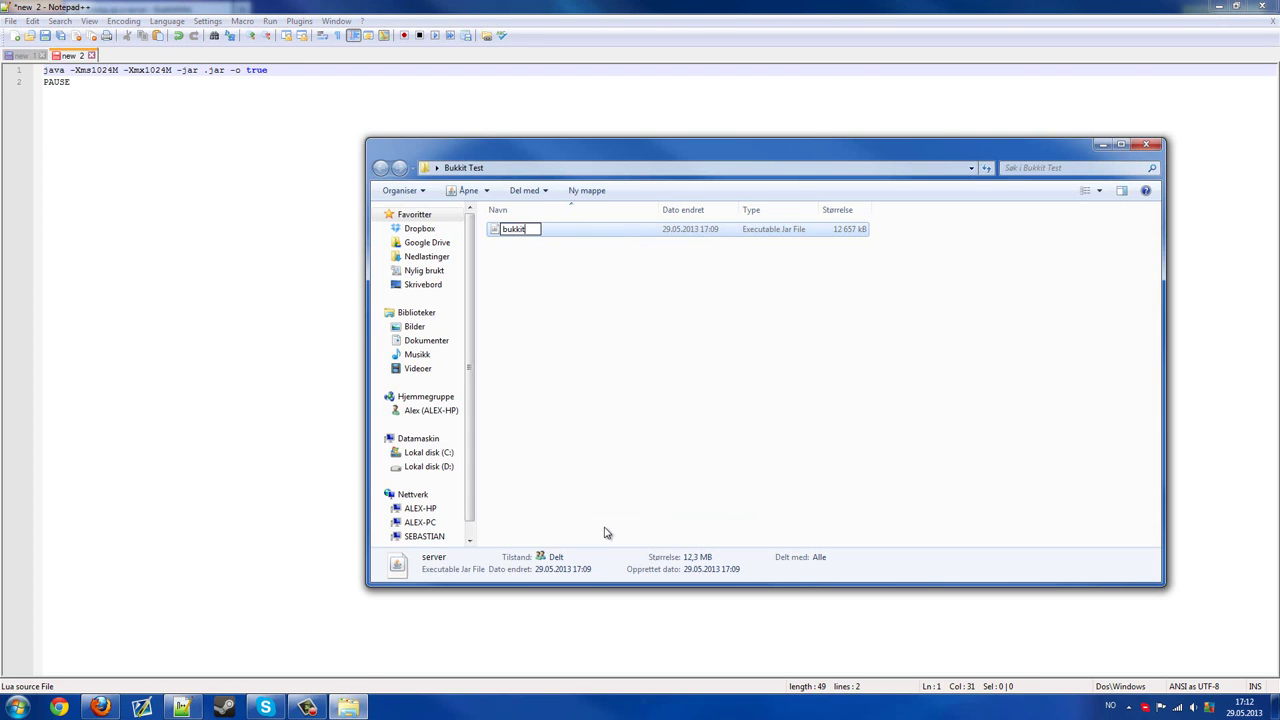
pyautogui.press('Return')
pyautogui.click(246, 55)
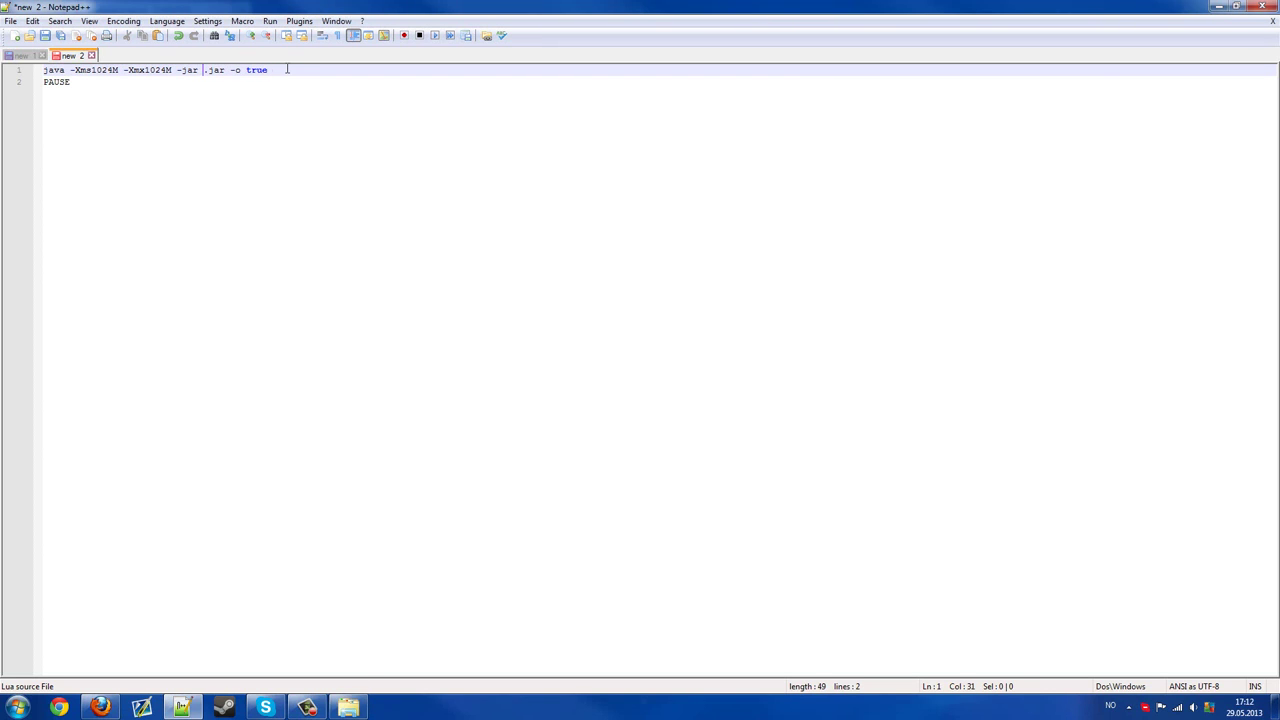
pyautogui.write('bukkit')
# - Set both the -Xms and -Xmx memory values in the start script to 2048M
pyautogui.moveTo(113, 70)
pyautogui.mouseDown()
pyautogui.moveTo(92, 71)
pyautogui.moveTo(162, 70)
pyautogui.moveTo(114, 70)
pyautogui.mouseUp()
pyautogui.click(353, 186)
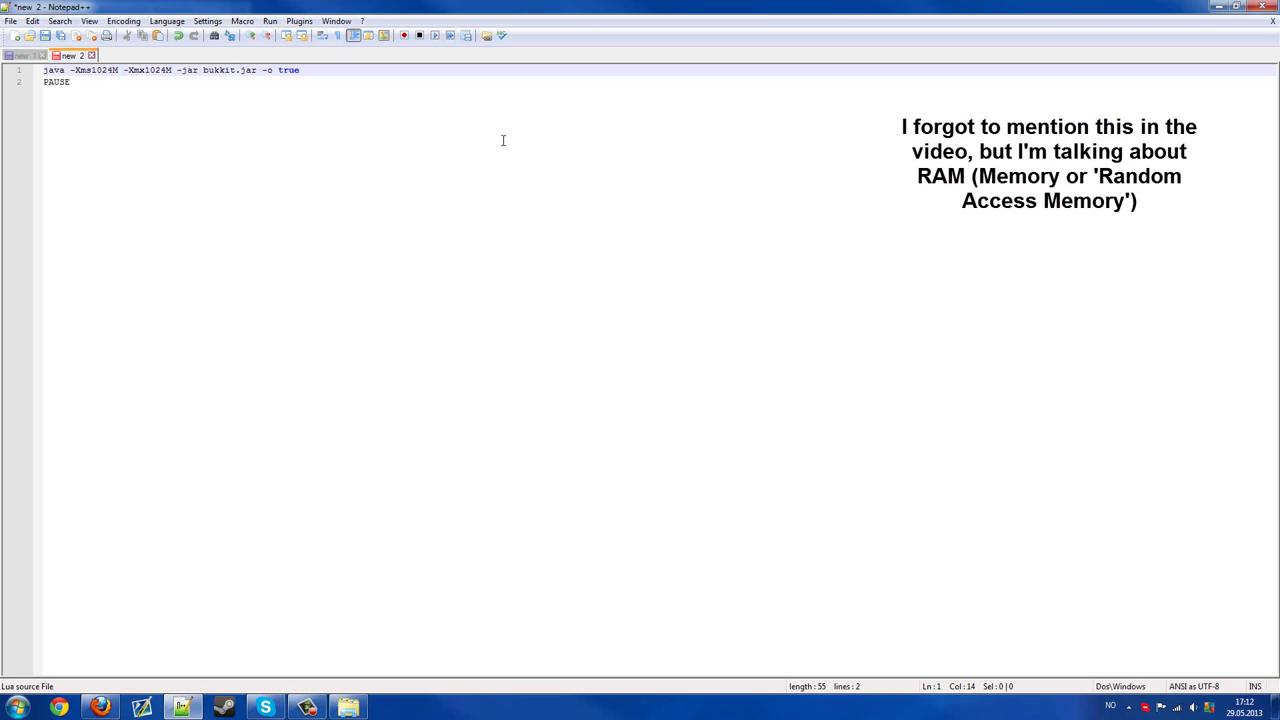
pyautogui.press('BackSpace')
pyautogui.press('BackSpace')
pyautogui.press('BackSpace')
pyautogui.press('BackSpace')
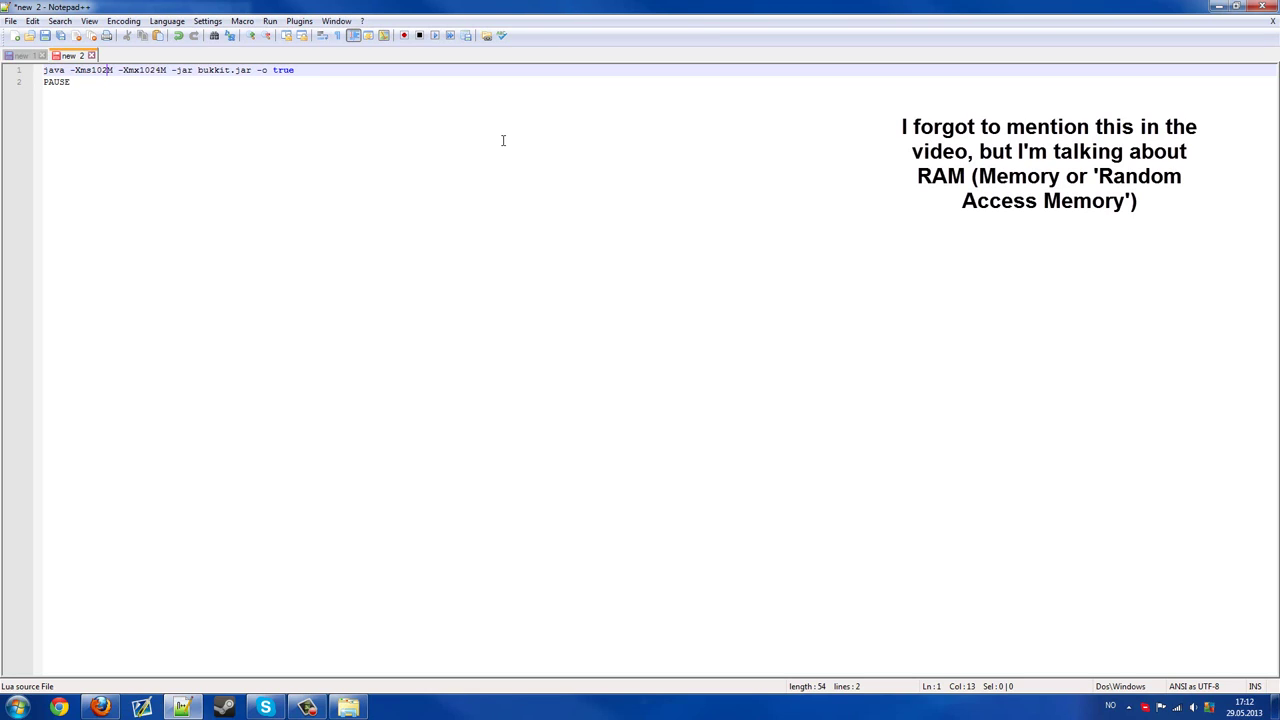
pyautogui.write('2047')
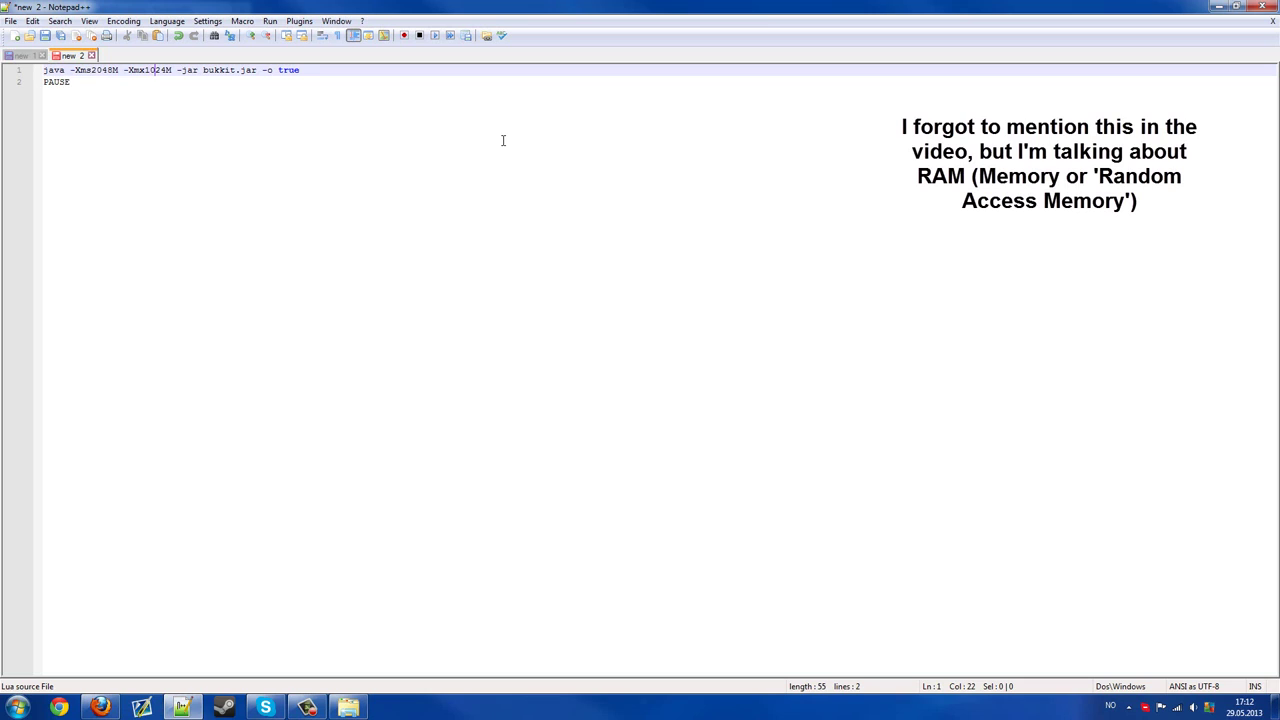
pyautogui.press('BackSpace')
pyautogui.press('BackSpace')
pyautogui.press('BackSpace')
pyautogui.press('BackSpace')
pyautogui.write('2048')
# - Add the memory conversion note "1 GB = 1024M" below PAUSE, separated by a blank line
pyautogui.press('Down')
pyautogui.press('Return')
pyautogui.press('Return')
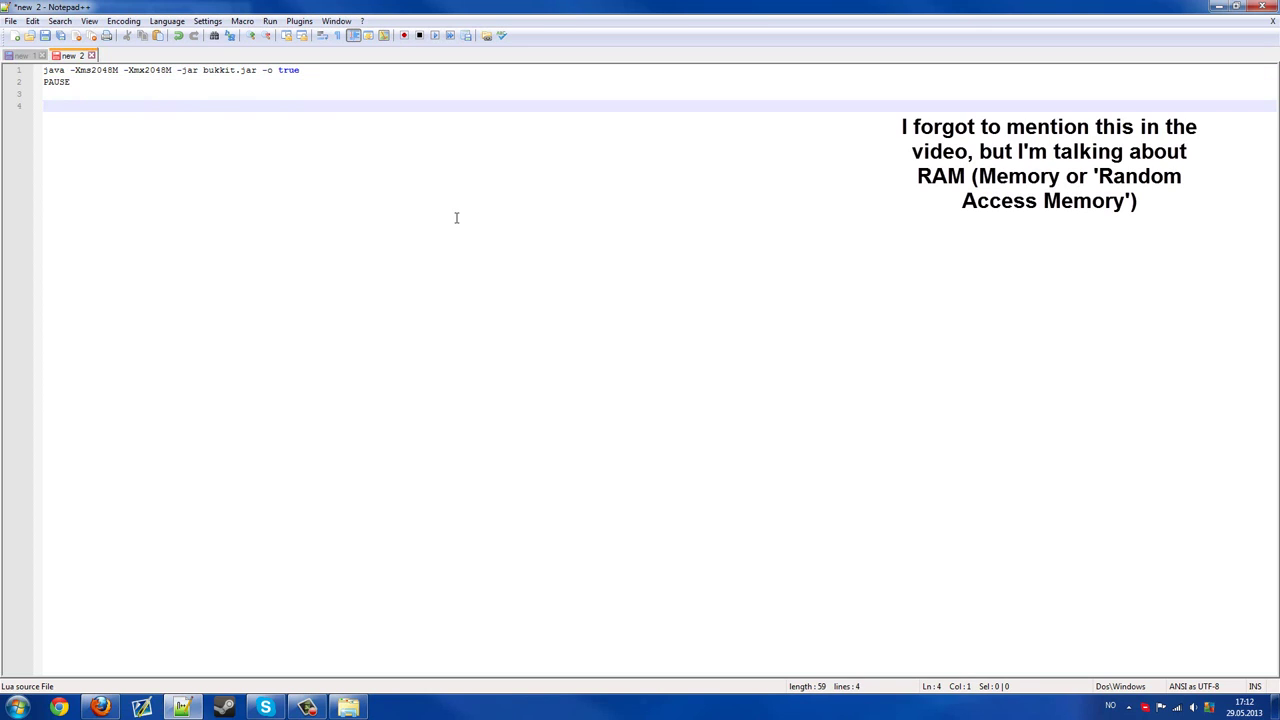
pyautogui.write('1 GB = 1024 MB')
pyautogui.press('Return')
pyautogui.press('Return')
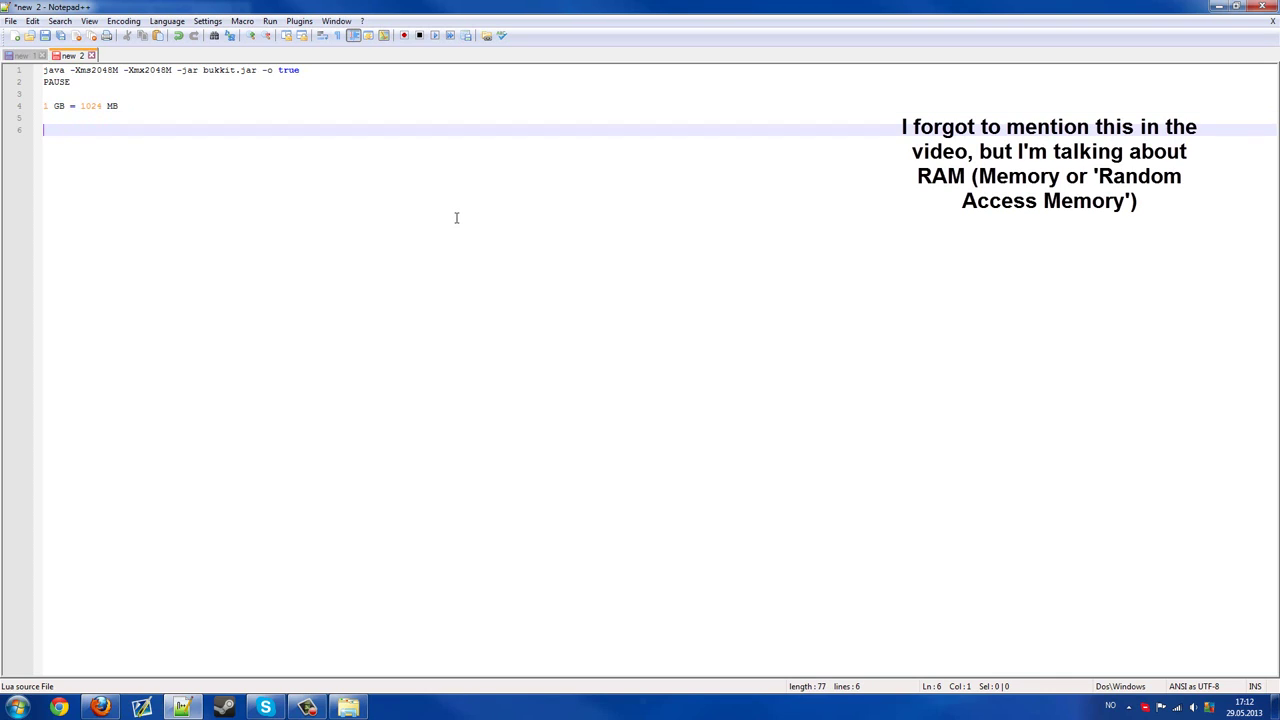
pyautogui.press('BackSpace')
pyautogui.press('BackSpace')
pyautogui.press('BackSpace')
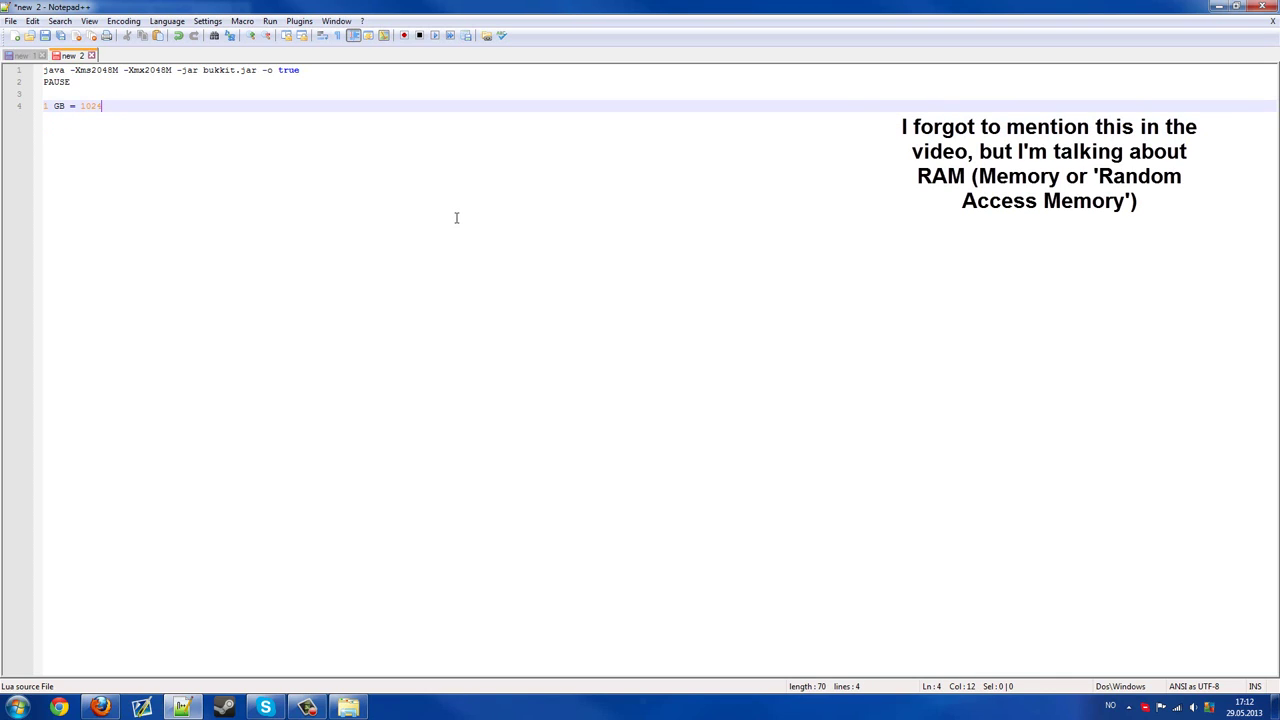
pyautogui.write('M')
# - Extend the memory conversion note with the lines "2 GB = 2048M" and "3 GB = 3072M"
pyautogui.press('Return')
pyautogui.write('2 GB =')
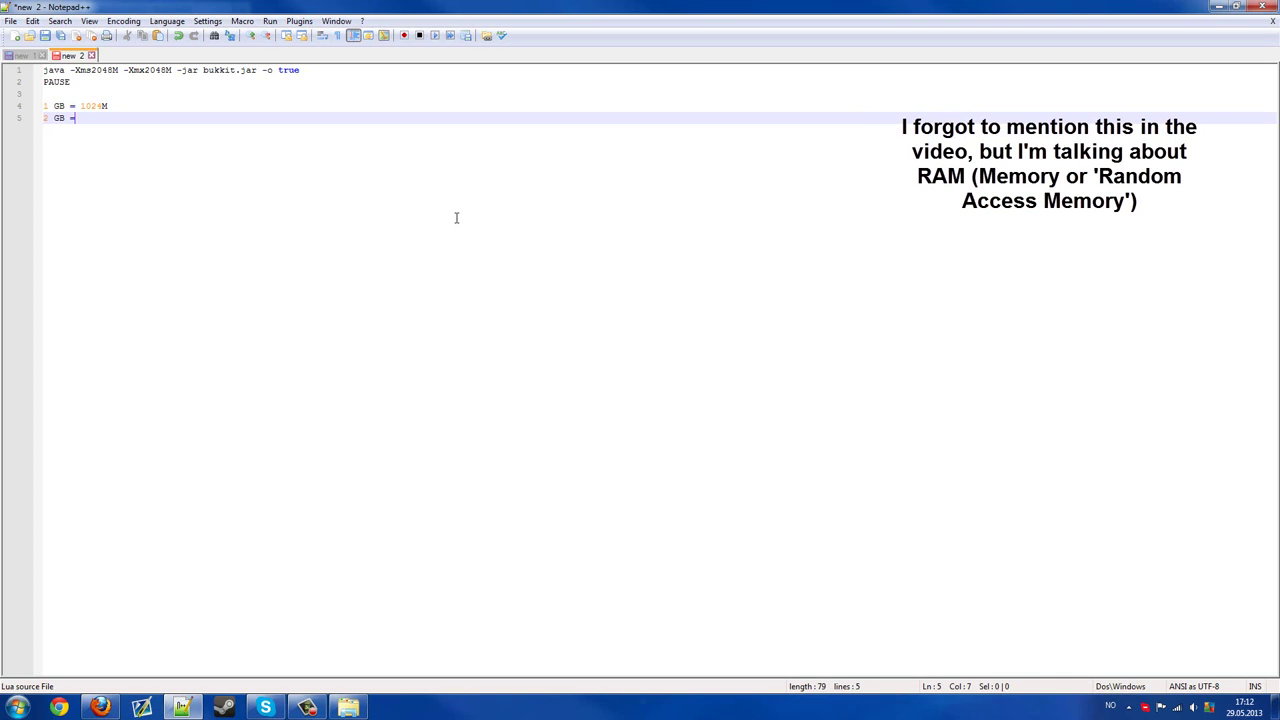
pyautogui.write(' 2048M')
pyautogui.press('Return')
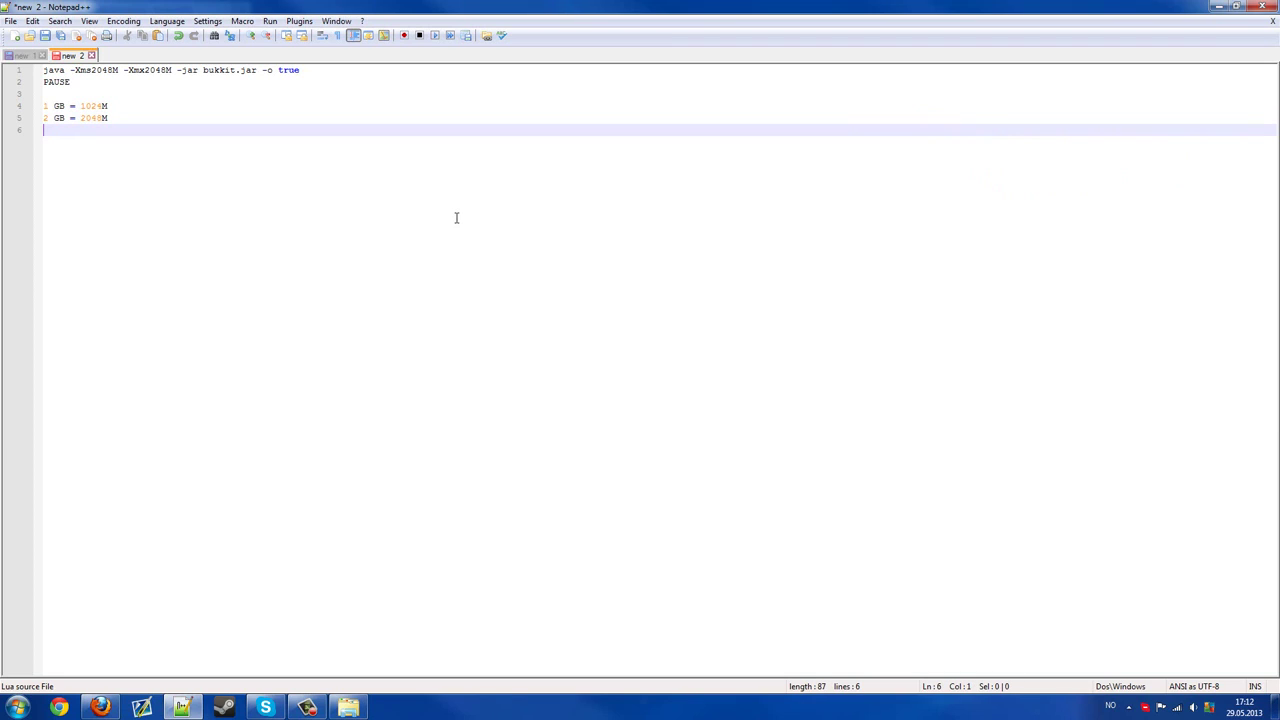
pyautogui.write('3 GB = 3072M')
pyautogui.press('Return')
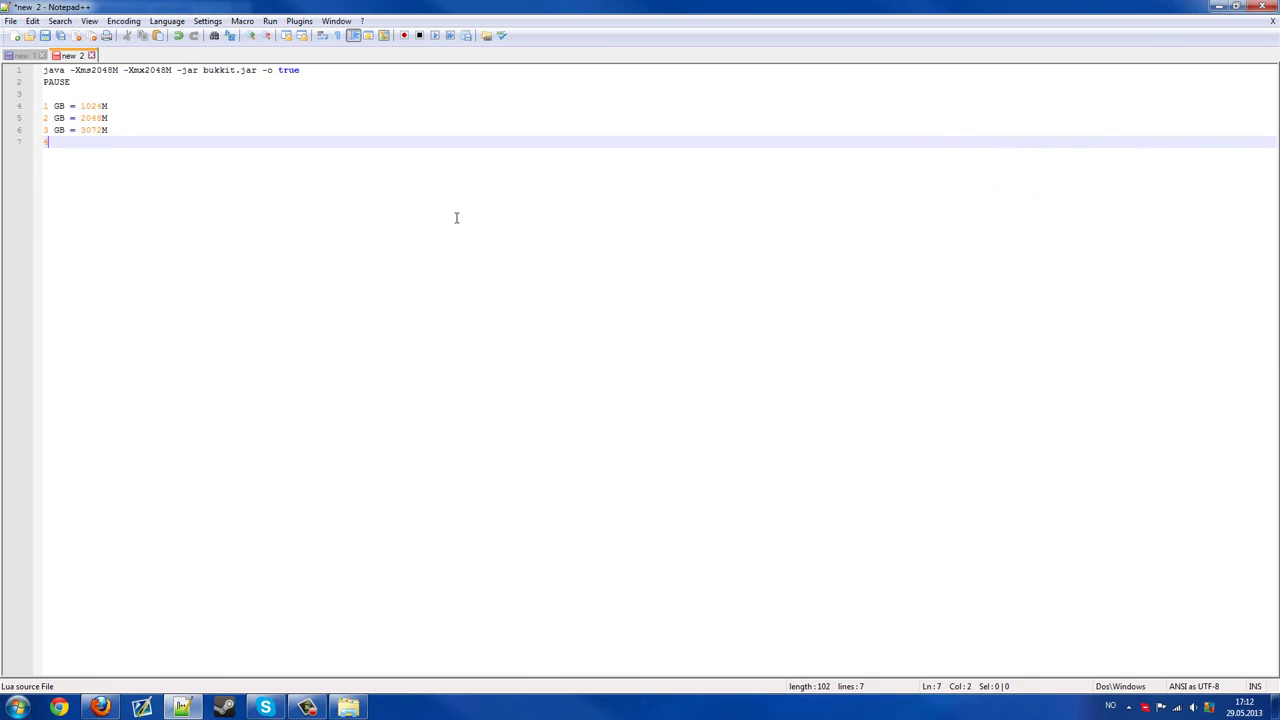
# - Extend the memory conversion note with the line "4 GB = 4096M"
pyautogui.write('5 GB = 4096M')
pyautogui.press('Return')
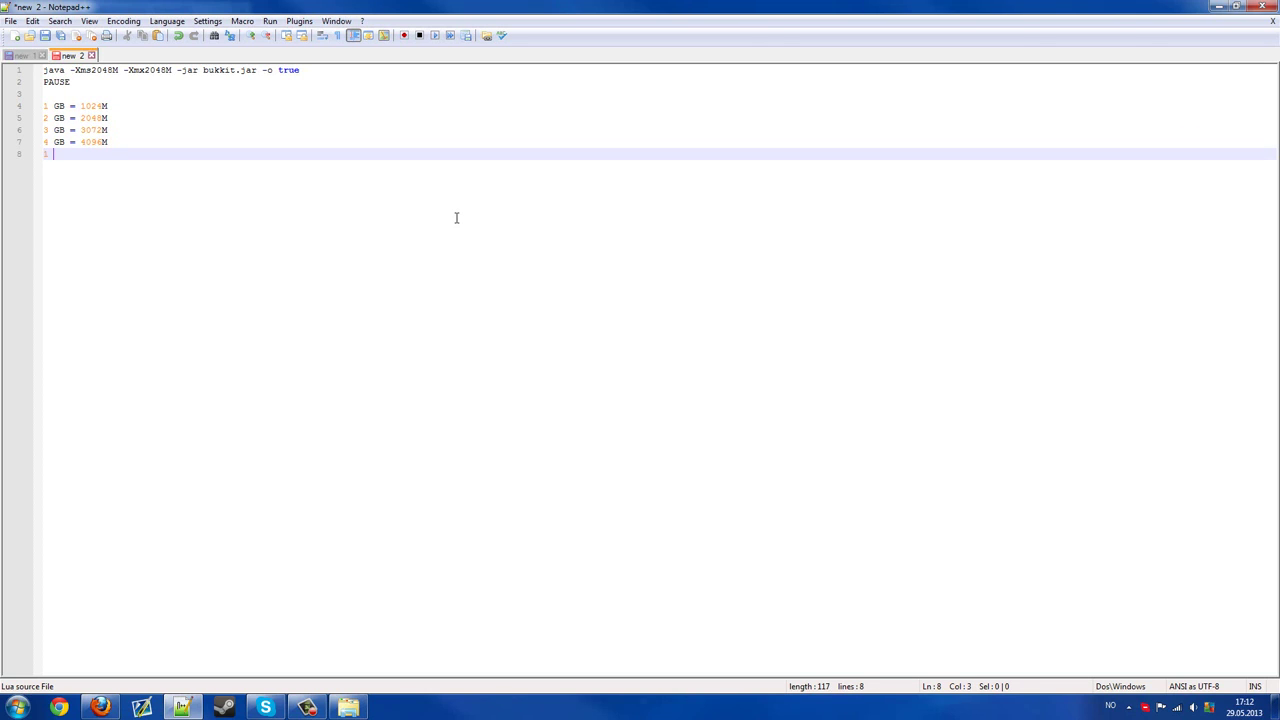
pyautogui.write('Remem')
pyautogui.press('BackSpace')
pyautogui.press('BackSpace')
pyautogui.press('BackSpace')
pyautogui.press('BackSpace')
pyautogui.press('BackSpace')
pyautogui.press('BackSpace')
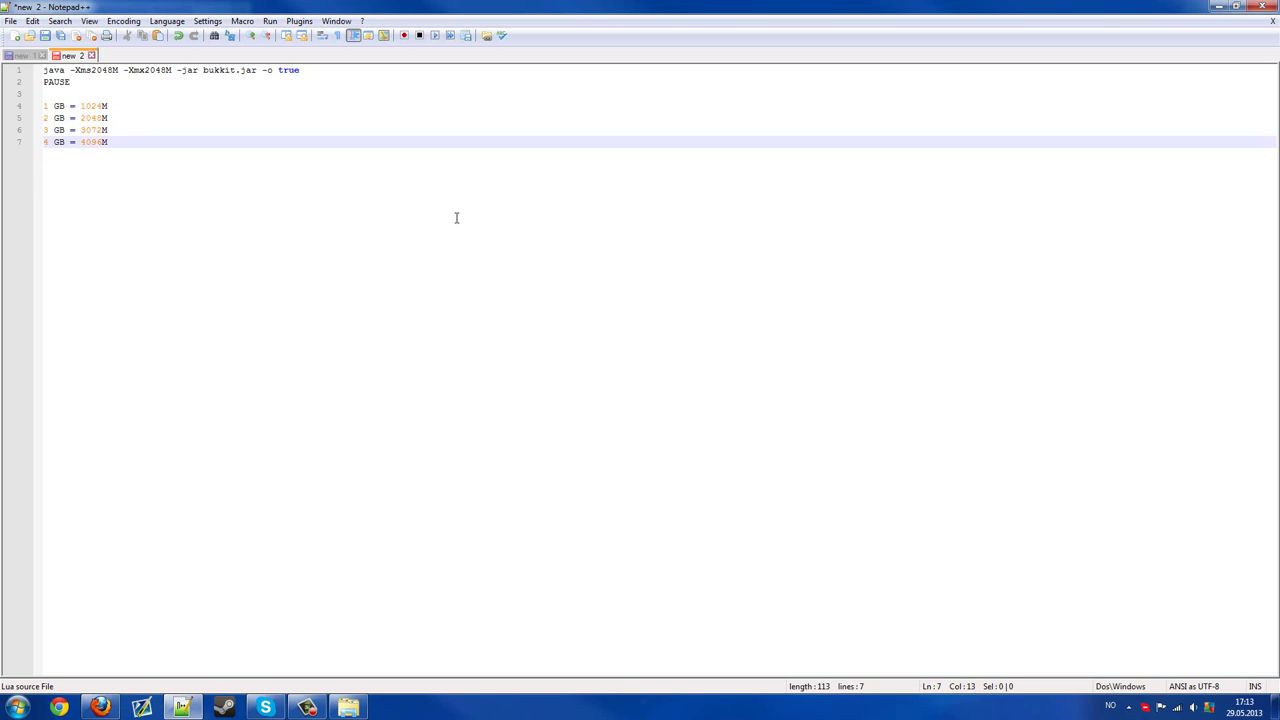
pyautogui.press('Up')
pyautogui.press('Up')
pyautogui.press('Up')
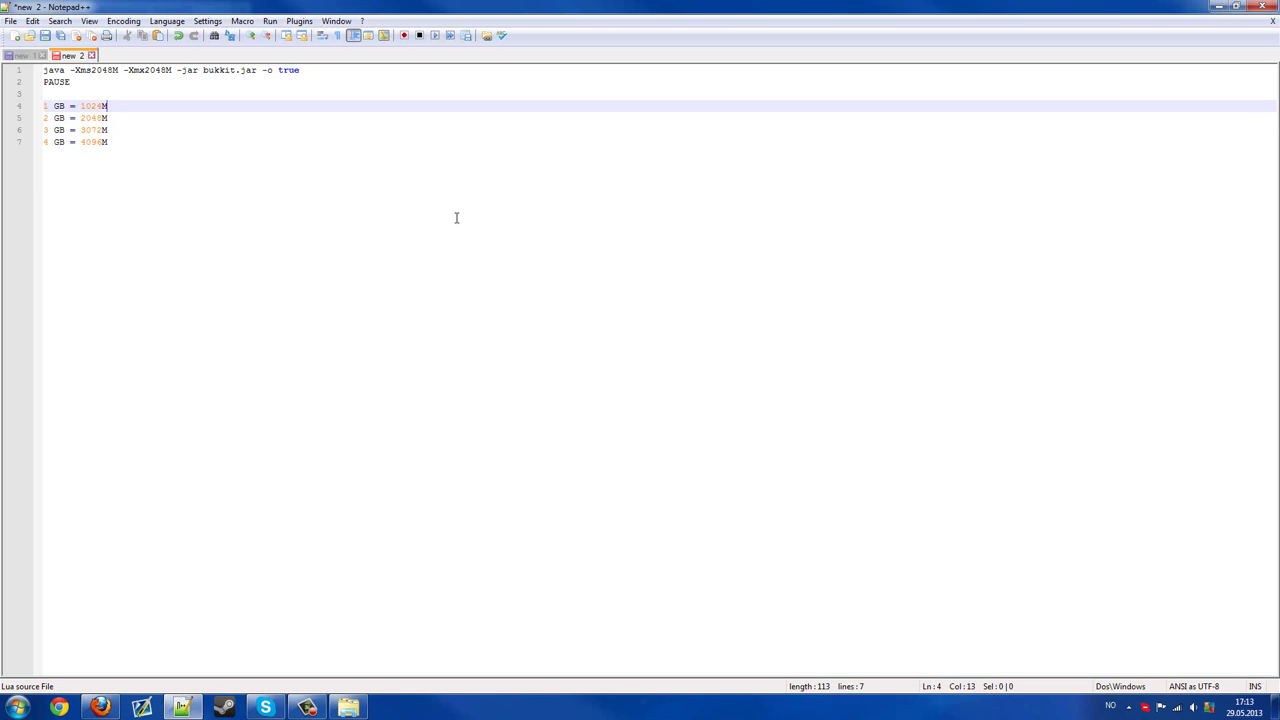
pyautogui.press('Down')
pyautogui.press('Down')
pyautogui.press('Down')
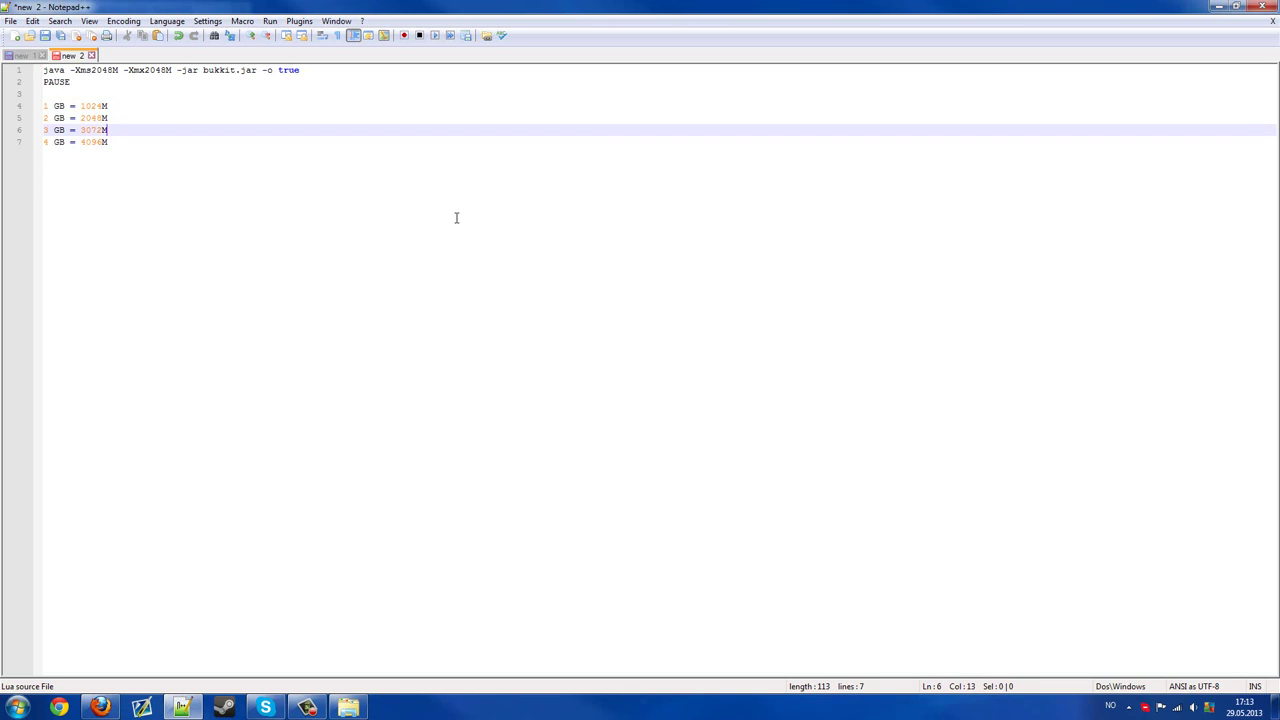
pyautogui.press('Up')
pyautogui.press('Up')
pyautogui.press('Up')
pyautogui.press('Down')
pyautogui.press('Down')
pyautogui.press('Down')
pyautogui.press('Up')
pyautogui.press('Up')
pyautogui.press('Up')
pyautogui.press('Down')
pyautogui.press('Down')
pyautogui.press('Down')
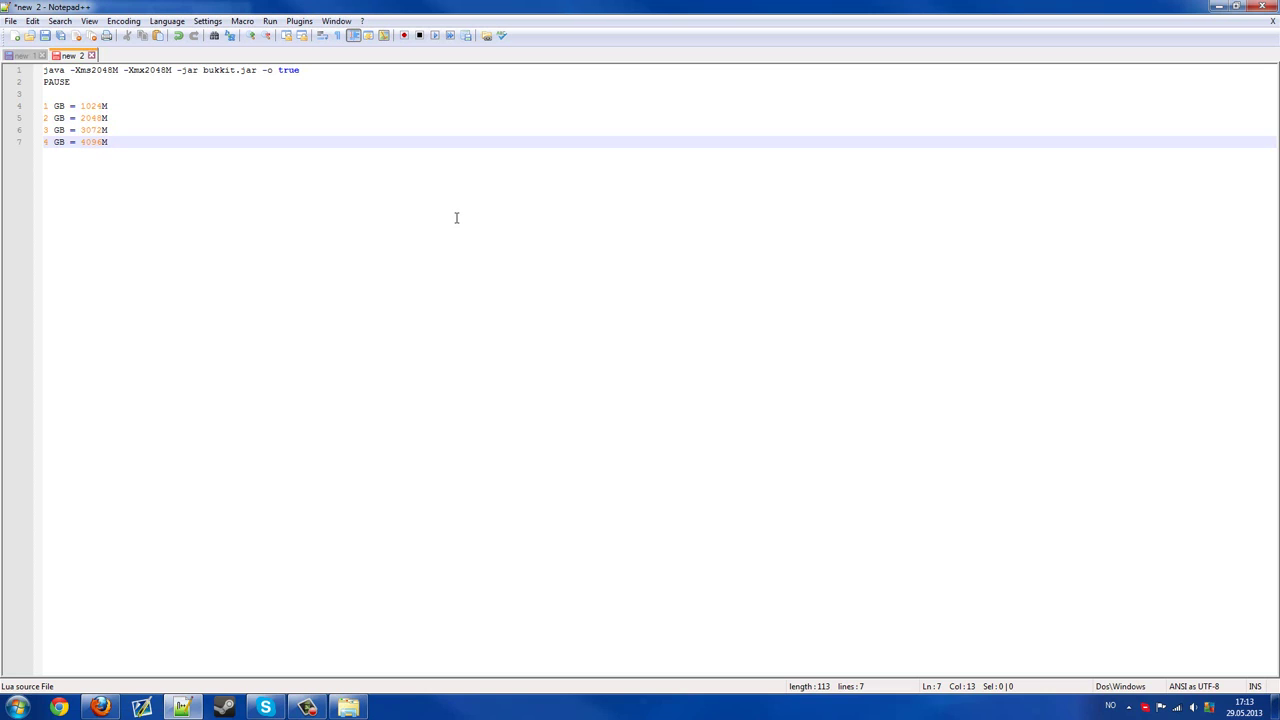
# - Delete the whole memory conversion note and the blank line below PAUSE
pyautogui.press('BackSpace')
pyautogui.press('BackSpace')
pyautogui.press('BackSpace')
pyautogui.press('BackSpace')
pyautogui.press('BackSpace')
pyautogui.press('BackSpace')
pyautogui.press('BackSpace')
pyautogui.press('BackSpace')
pyautogui.press('BackSpace')
pyautogui.press('BackSpace')
pyautogui.press('BackSpace')
pyautogui.press('BackSpace')
pyautogui.press('BackSpace')
pyautogui.press('BackSpace')
pyautogui.press('BackSpace')
pyautogui.press('BackSpace')
pyautogui.press('BackSpace')
pyautogui.press('BackSpace')
pyautogui.press('BackSpace')
pyautogui.press('BackSpace')
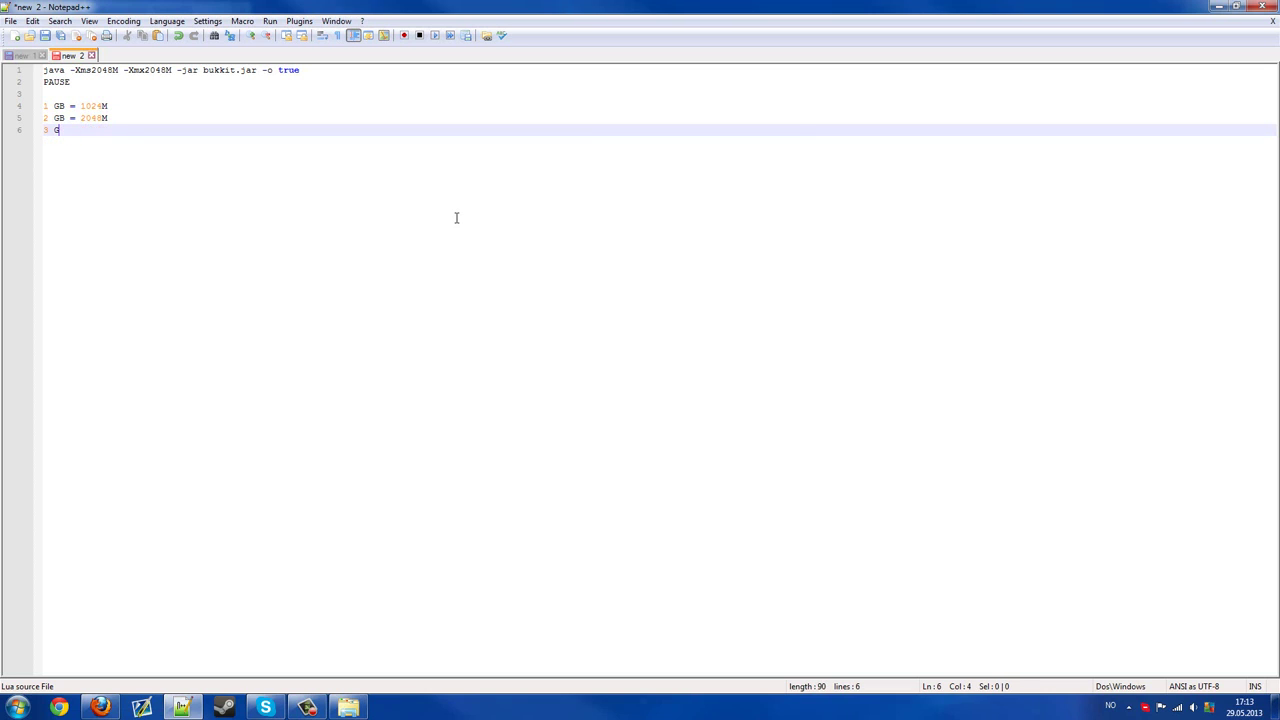
pyautogui.press('BackSpace')
pyautogui.press('BackSpace')
pyautogui.press('BackSpace')
pyautogui.press('BackSpace')
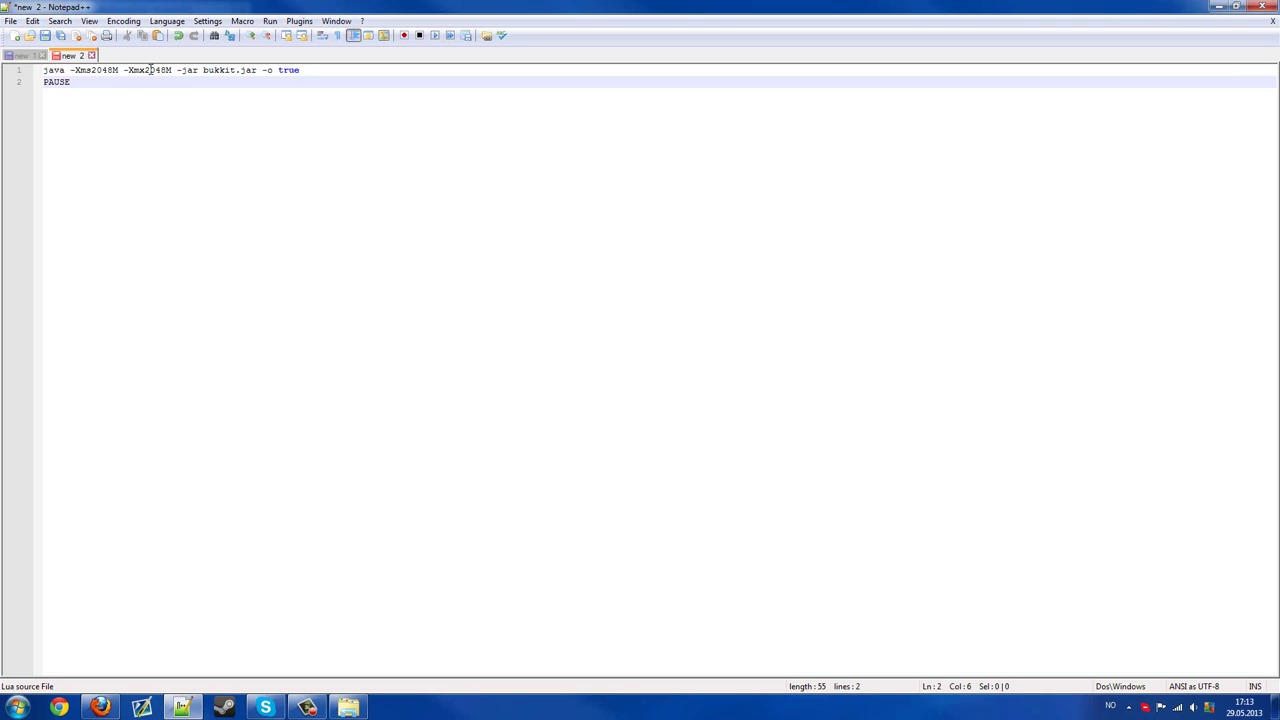
# - Set both the -Xmx and -Xms memory values in the start script to 1024M
pyautogui.moveTo(158, 70); pyautogui.dragTo(164, 70)
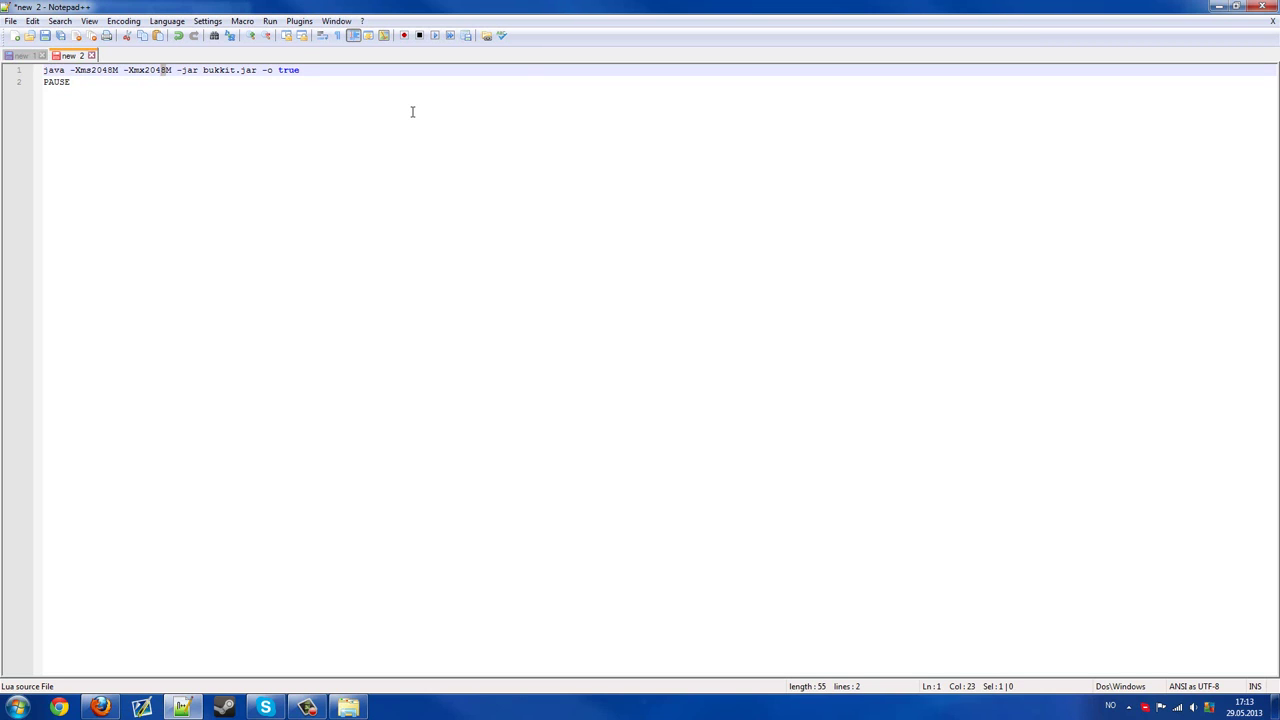
pyautogui.press('BackSpace')
pyautogui.press('BackSpace')
pyautogui.press('BackSpace')
pyautogui.press('BackSpace')
pyautogui.write('1024')
pyautogui.press('BackSpace')
pyautogui.press('BackSpace')
pyautogui.press('BackSpace')
pyautogui.press('BackSpace')
pyautogui.write('1024')
# - Open the computer's system properties in Windows to check the installed RAM, and return to the start script
pyautogui.click(17, 707)
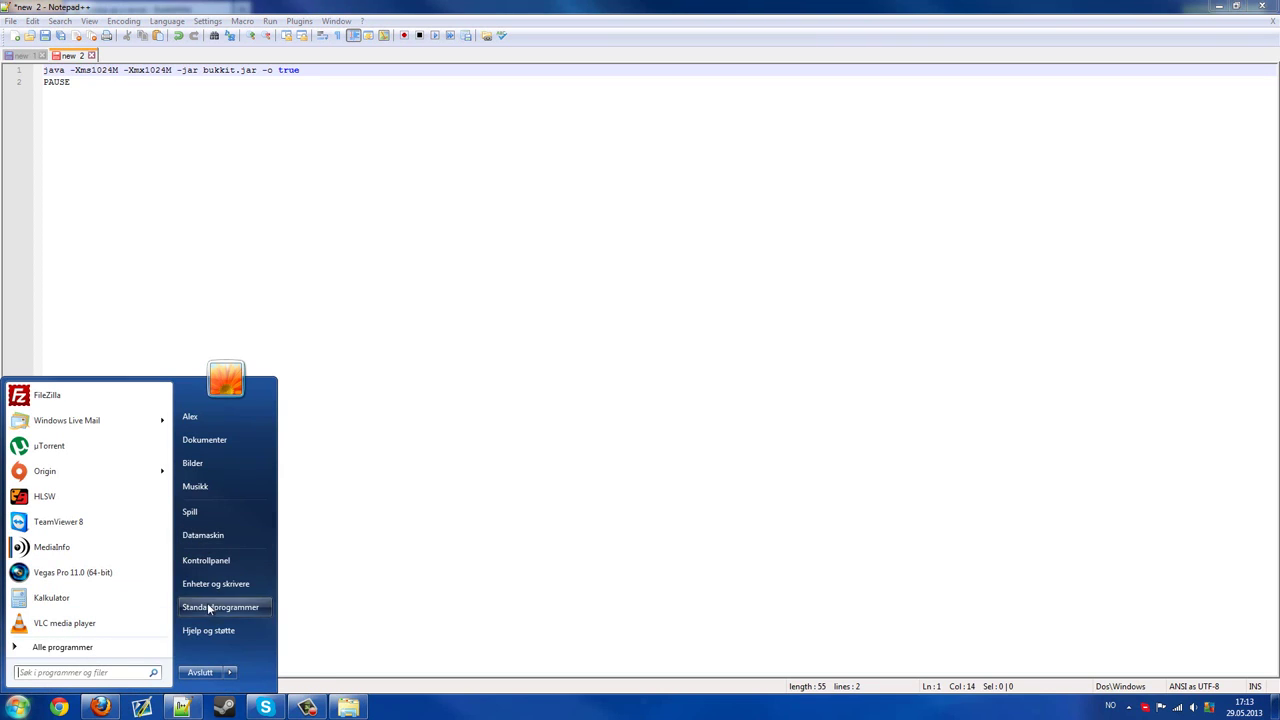
pyautogui.rightClick(214, 541)
pyautogui.click(230, 665)
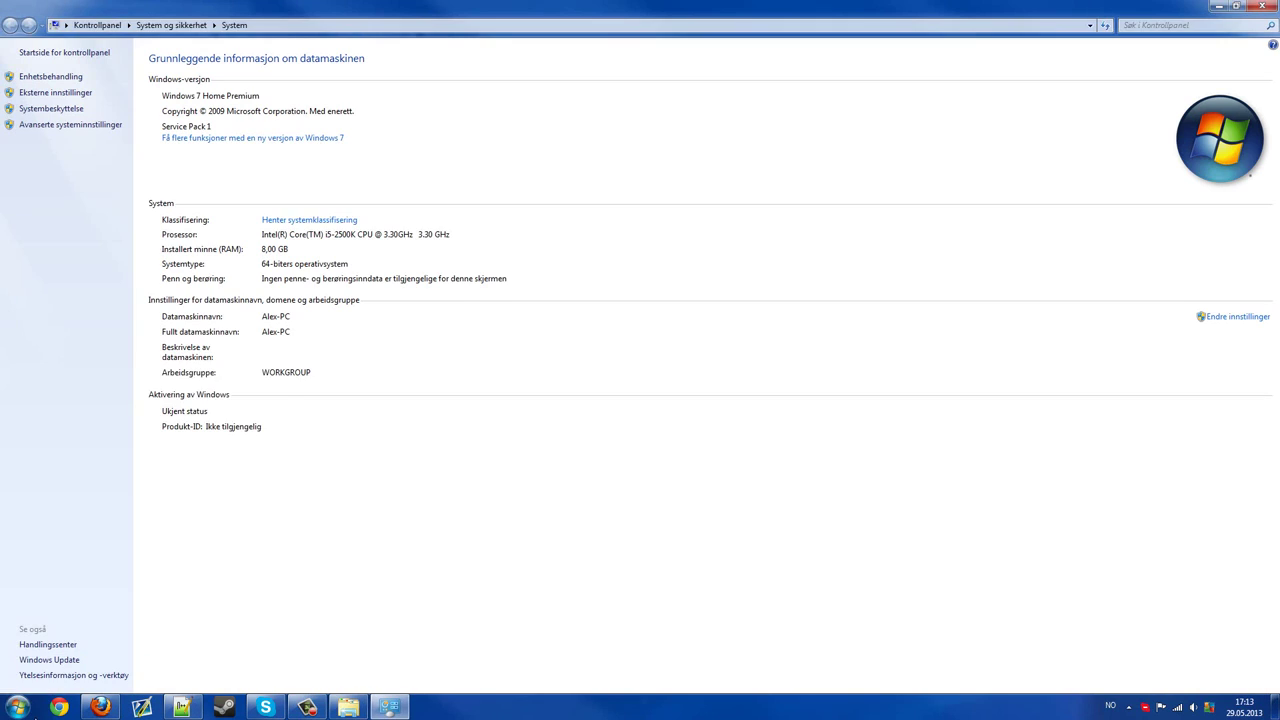
pyautogui.press('super')
pyautogui.rightClick(193, 542)
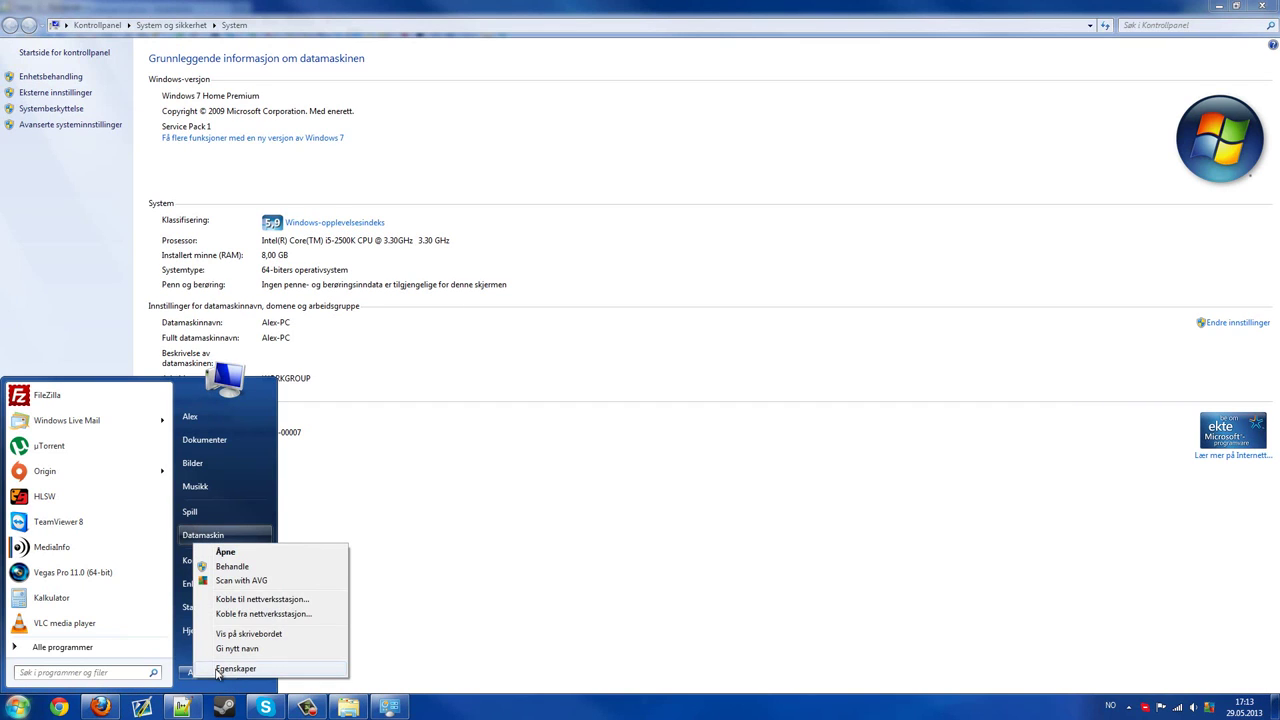
pyautogui.click(483, 551)
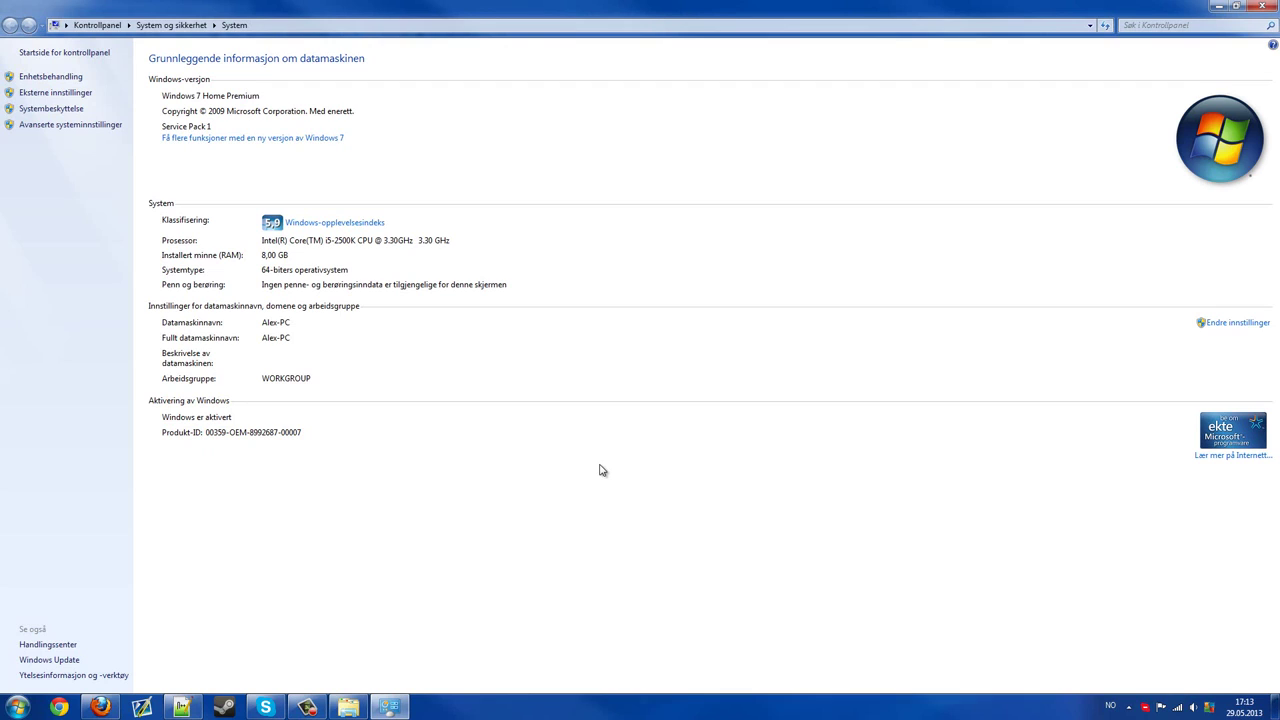
pyautogui.click(389, 707)
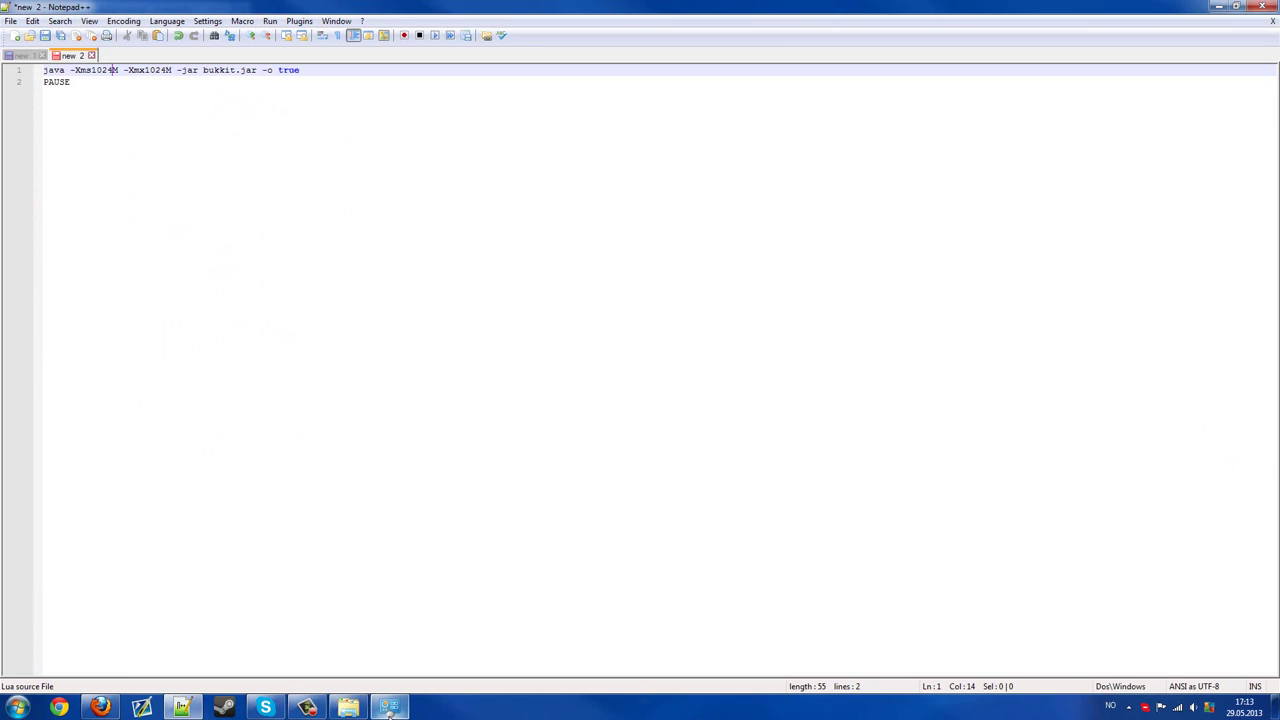
# - Check the physical memory usage in Windows Task Manager's performance view, and close it along with the system properties window
pyautogui.click(1128, 707)
pyautogui.click(1128, 707)
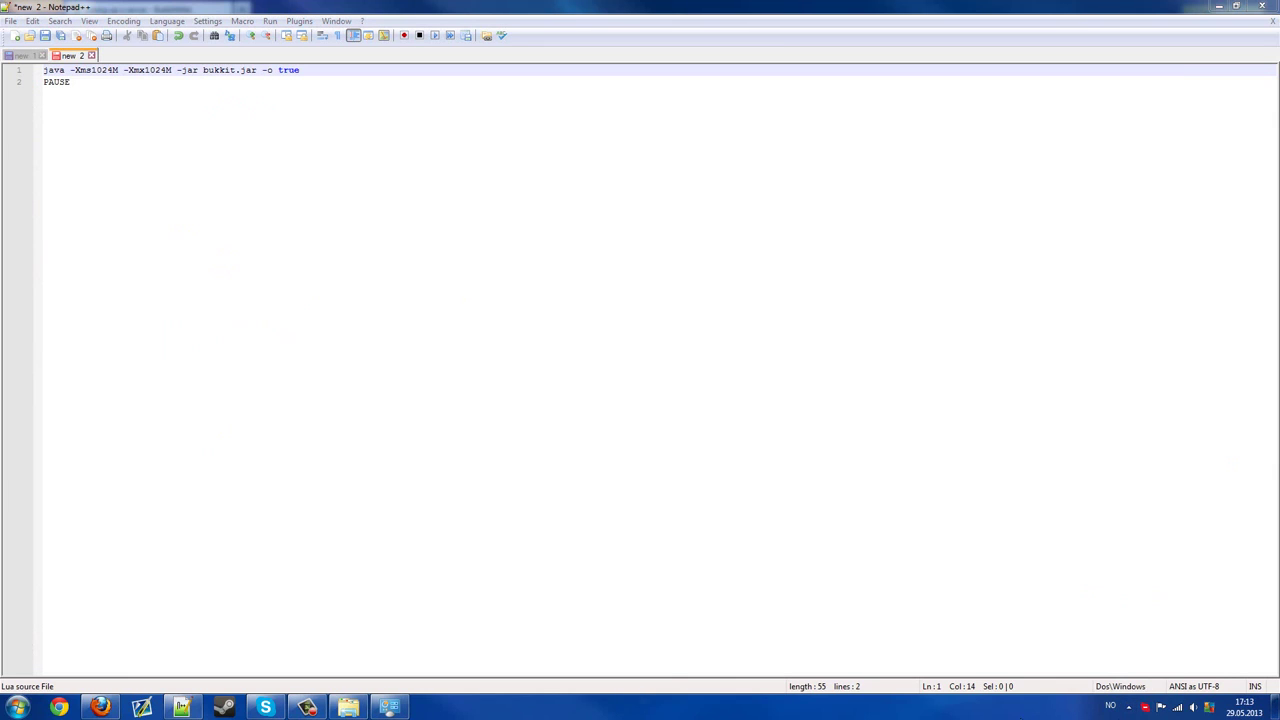
pyautogui.click(392, 708)
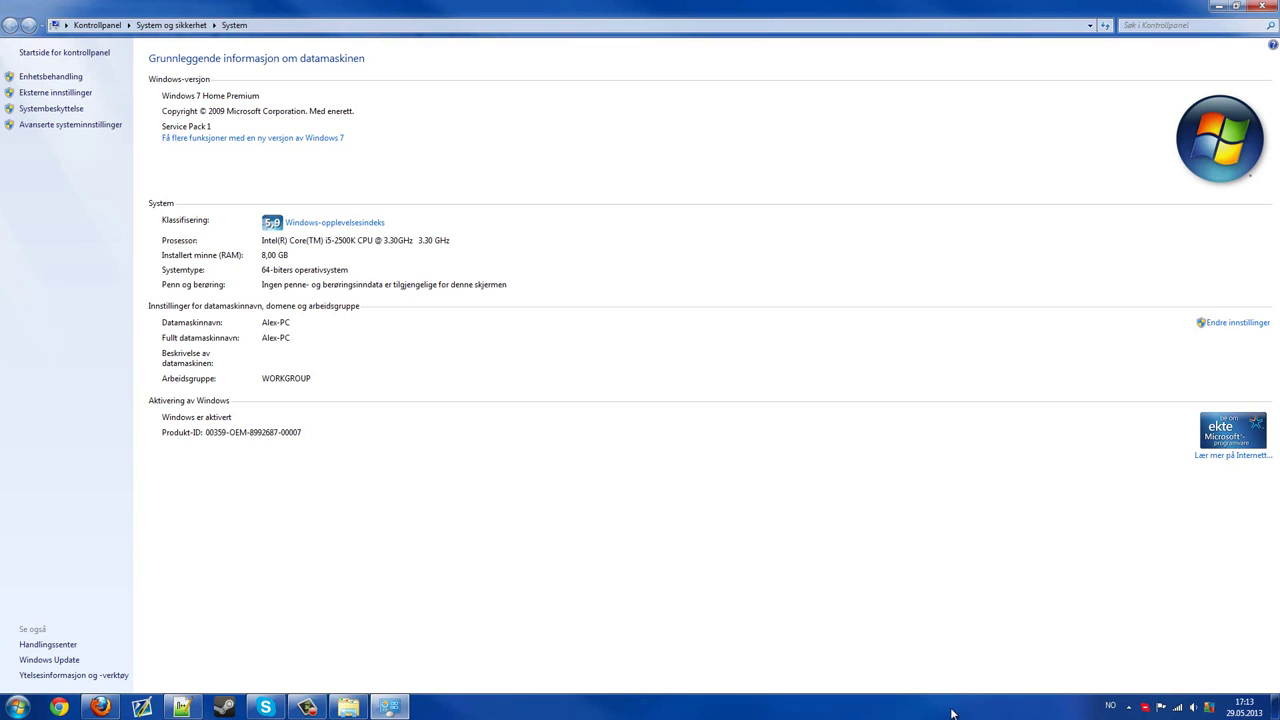
pyautogui.rightClick(907, 708)
pyautogui.click(940, 665)
pyautogui.click(457, 51)
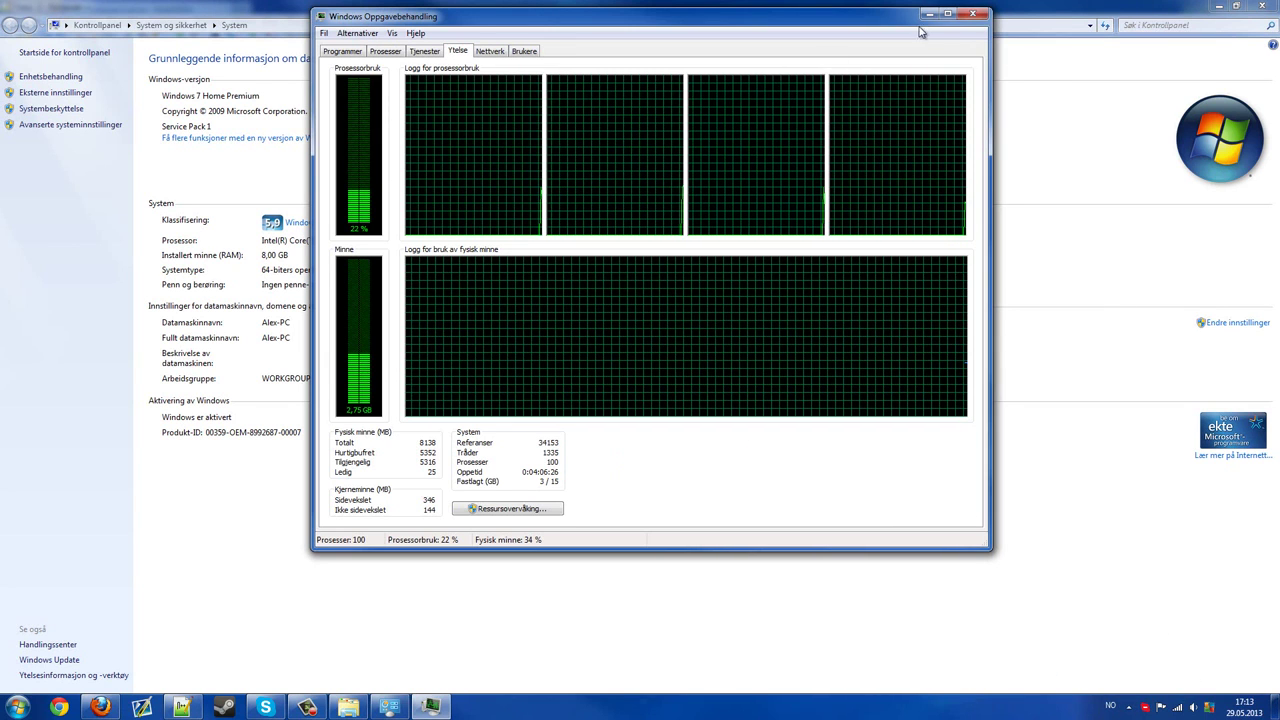
pyautogui.click(972, 13)
pyautogui.click(1262, 5)
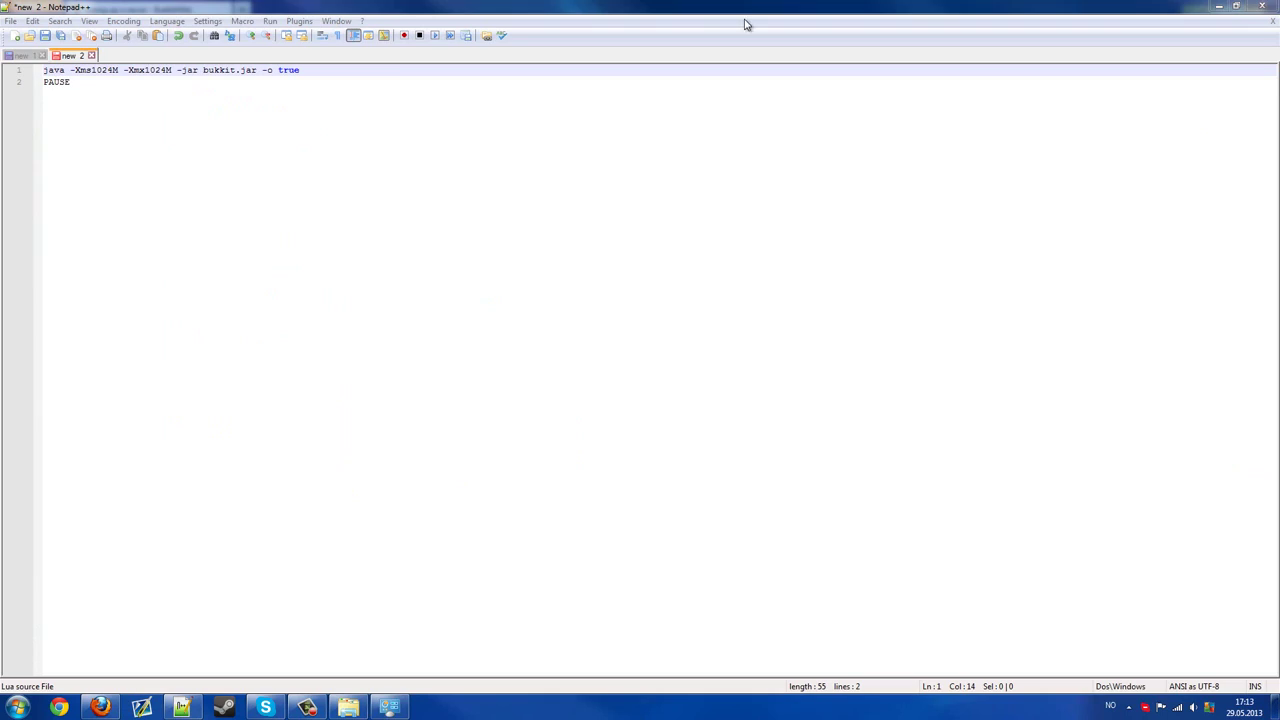
pyautogui.click(122, 70)
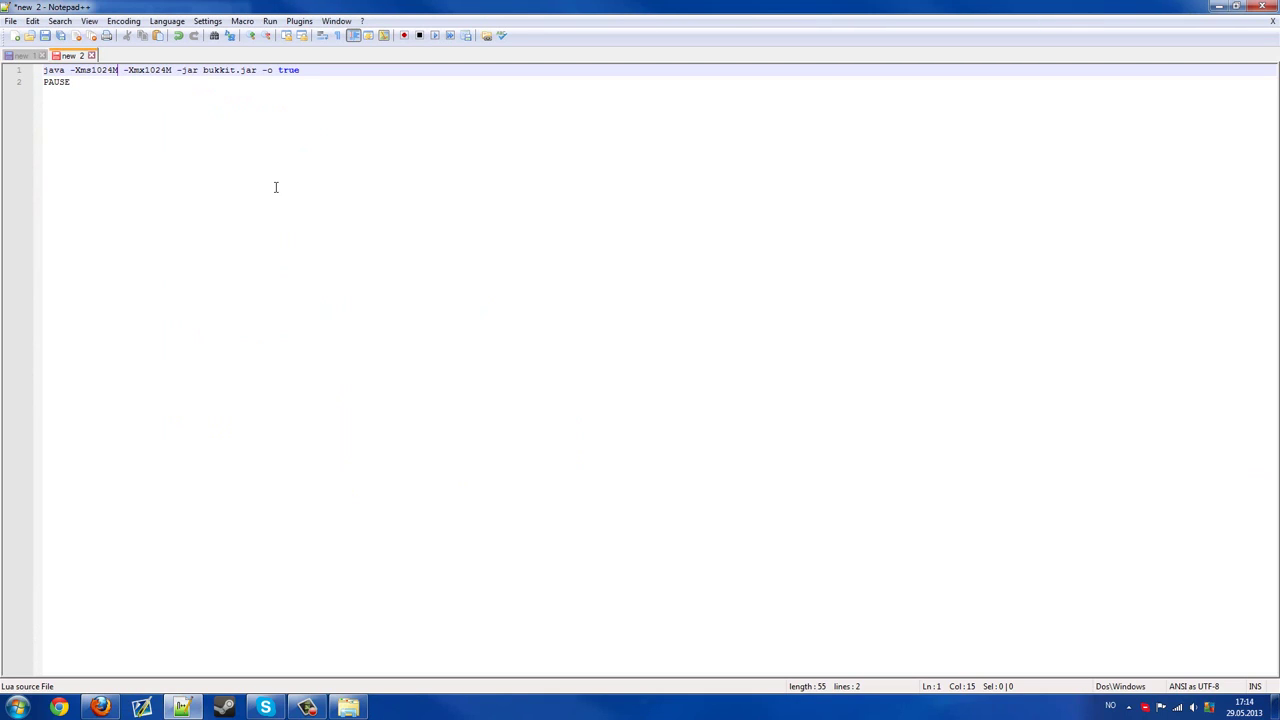
pyautogui.moveTo(316, 72); pyautogui.dragTo(36, 72)
pyautogui.moveTo(118, 106); pyautogui.dragTo(15, 77)
pyautogui.moveTo(241, 149); pyautogui.dragTo(3, 72)
pyautogui.click(132, 96)
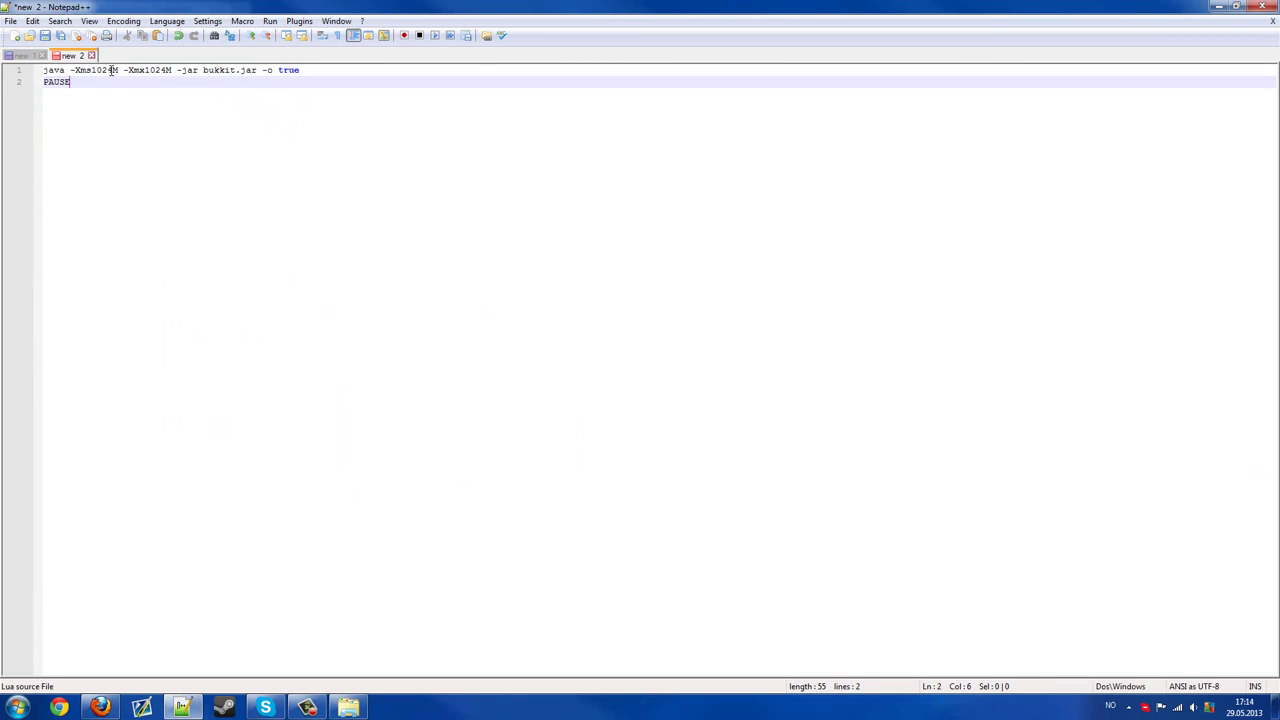
# - Start saving the script with the file name Start.bat and the file type All types (*.*)
pyautogui.hotkey('ctrl', 's')
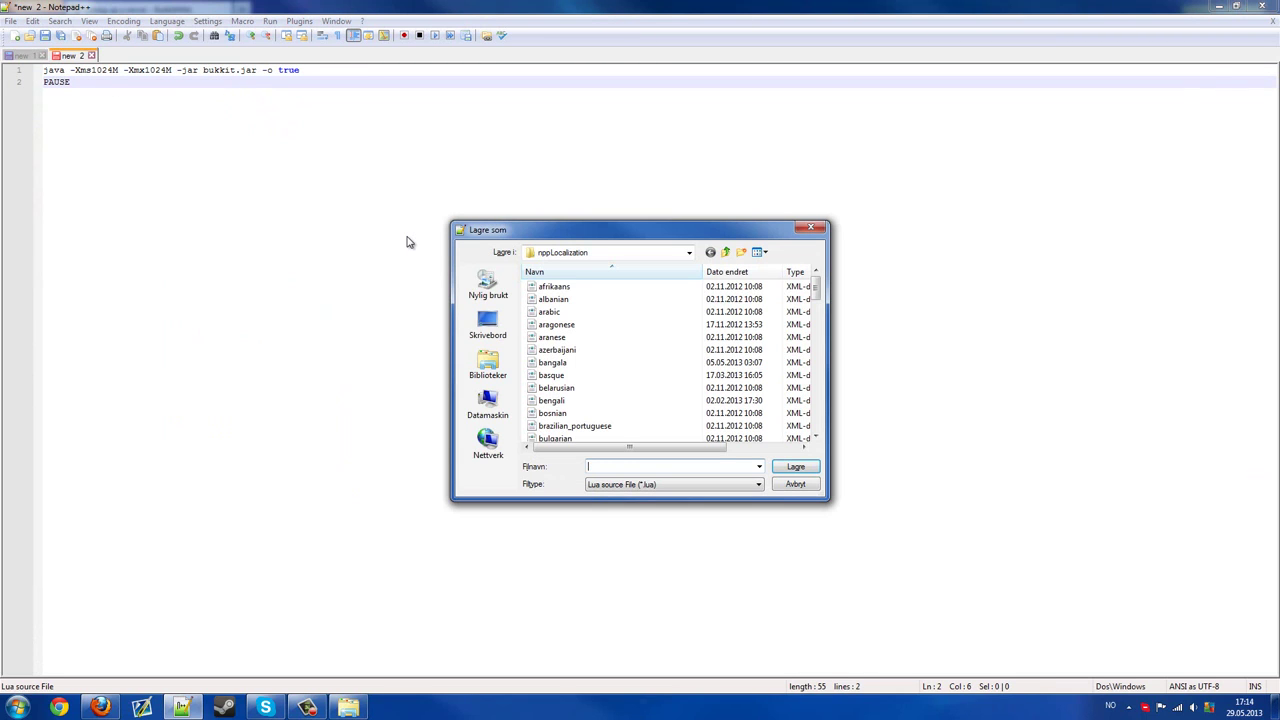
pyautogui.write('Server')
pyautogui.press('BackSpace')
pyautogui.press('BackSpace')
pyautogui.press('BackSpace')
pyautogui.press('BackSpace')
pyautogui.press('BackSpace')
pyautogui.press('BackSpace')
pyautogui.write('Start b')
pyautogui.click(700, 484)
pyautogui.scroll(5, 640, 330)
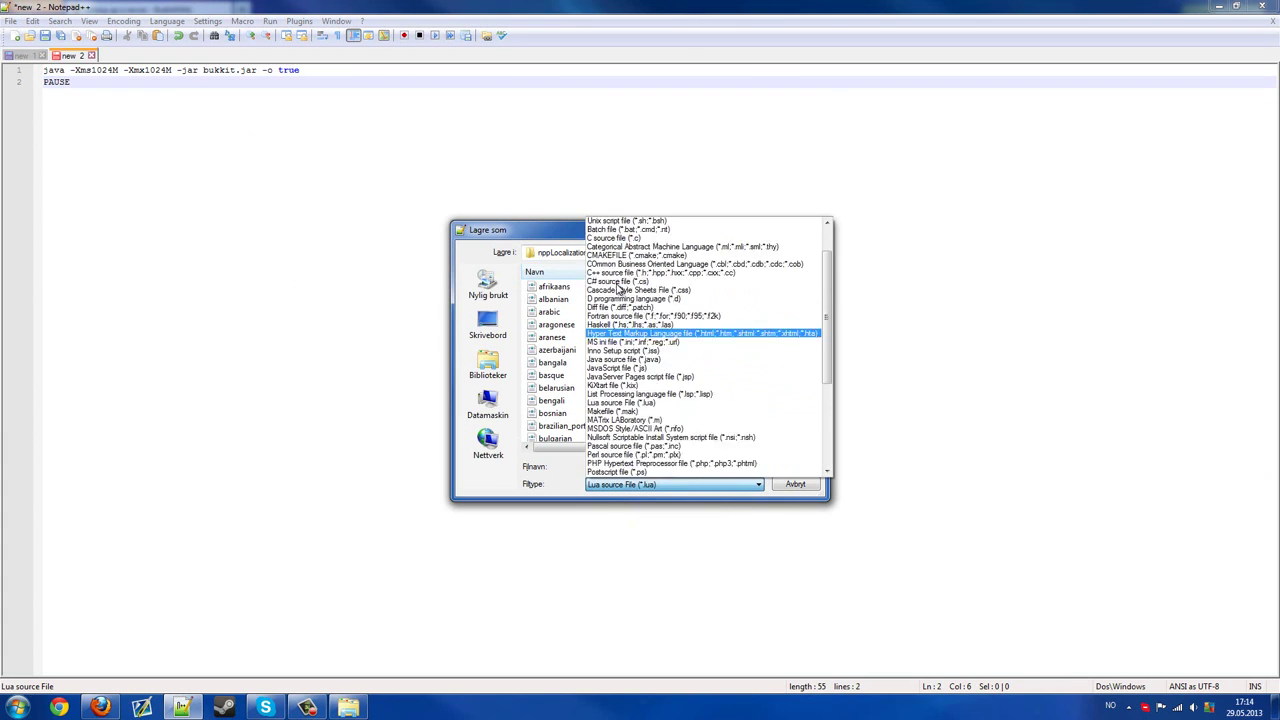
pyautogui.click(606, 221)
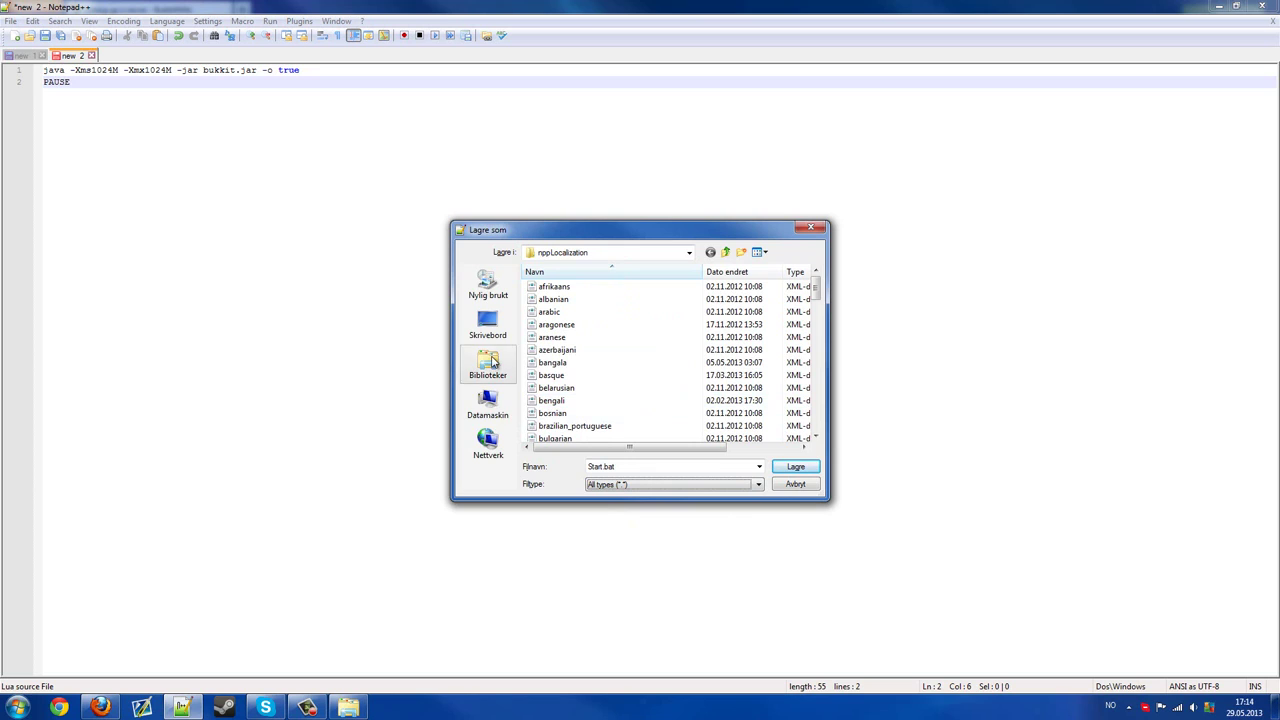
# - Choose the Bukkit Test folder on the desktop as the destination and save the script there
pyautogui.click(488, 325)
pyautogui.click(810, 305)
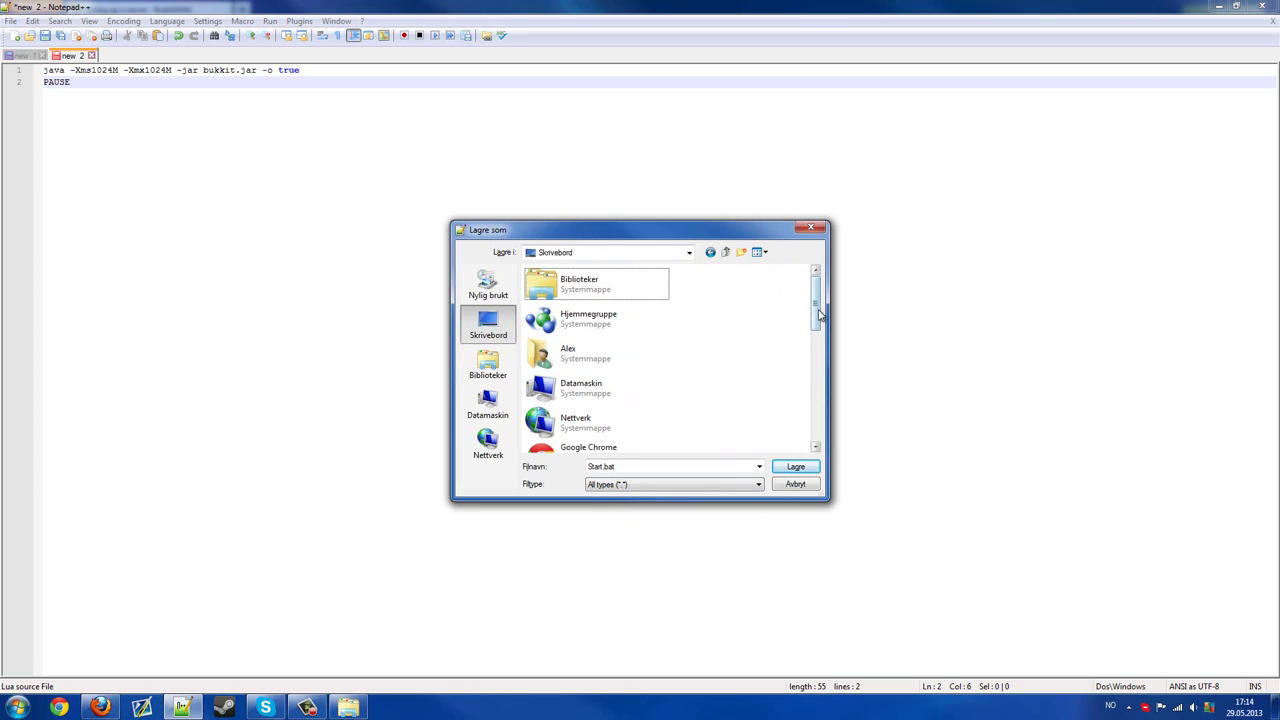
pyautogui.moveTo(817, 315); pyautogui.dragTo(817, 426)
pyautogui.scroll(1, 817, 430)
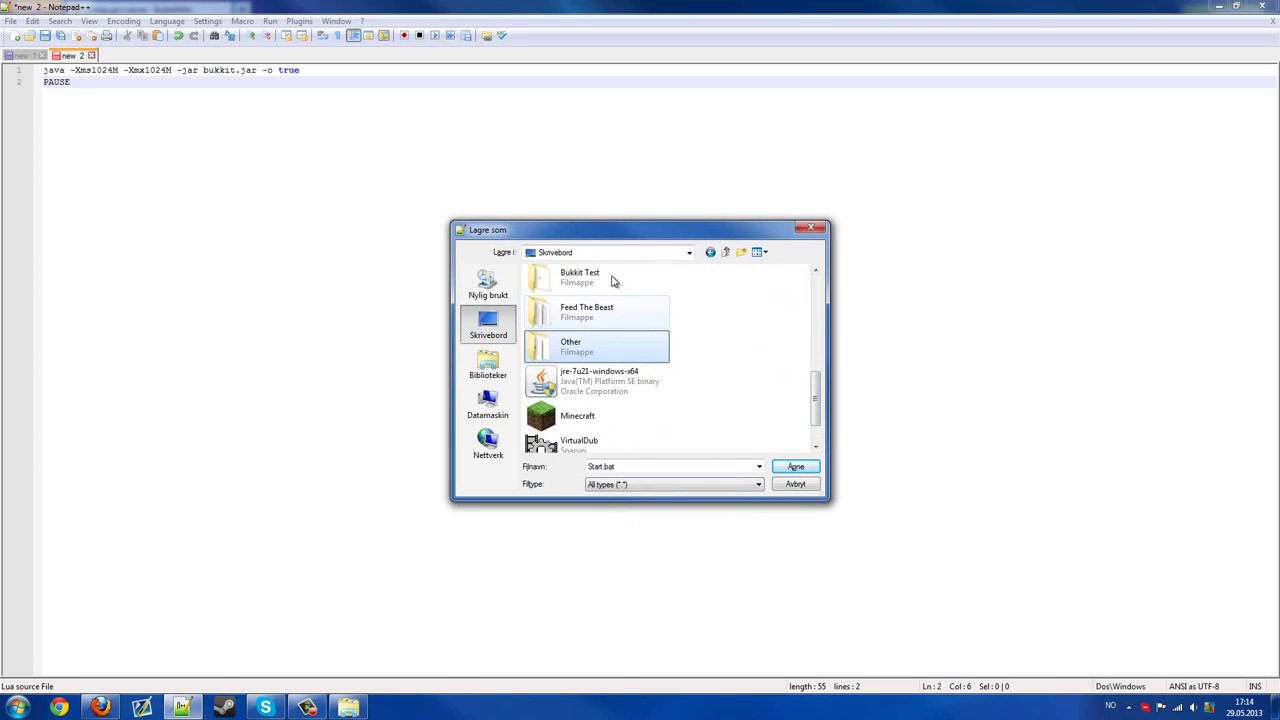
pyautogui.doubleClick(605, 281)
pyautogui.click(790, 466)
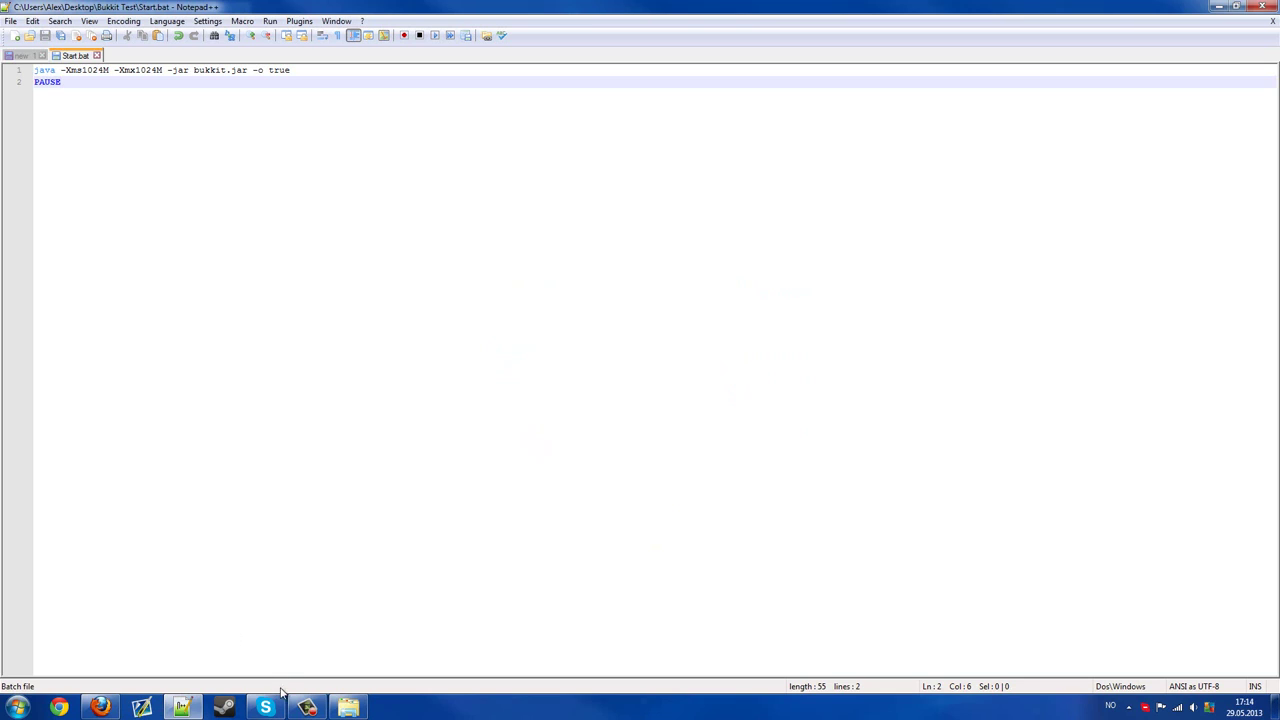
# - Switch to the Bukkit Test folder in Windows Explorer and check the saved Start file beside the bukkit jar
pyautogui.click(345, 705)
pyautogui.click(347, 706)
pyautogui.click(362, 709)
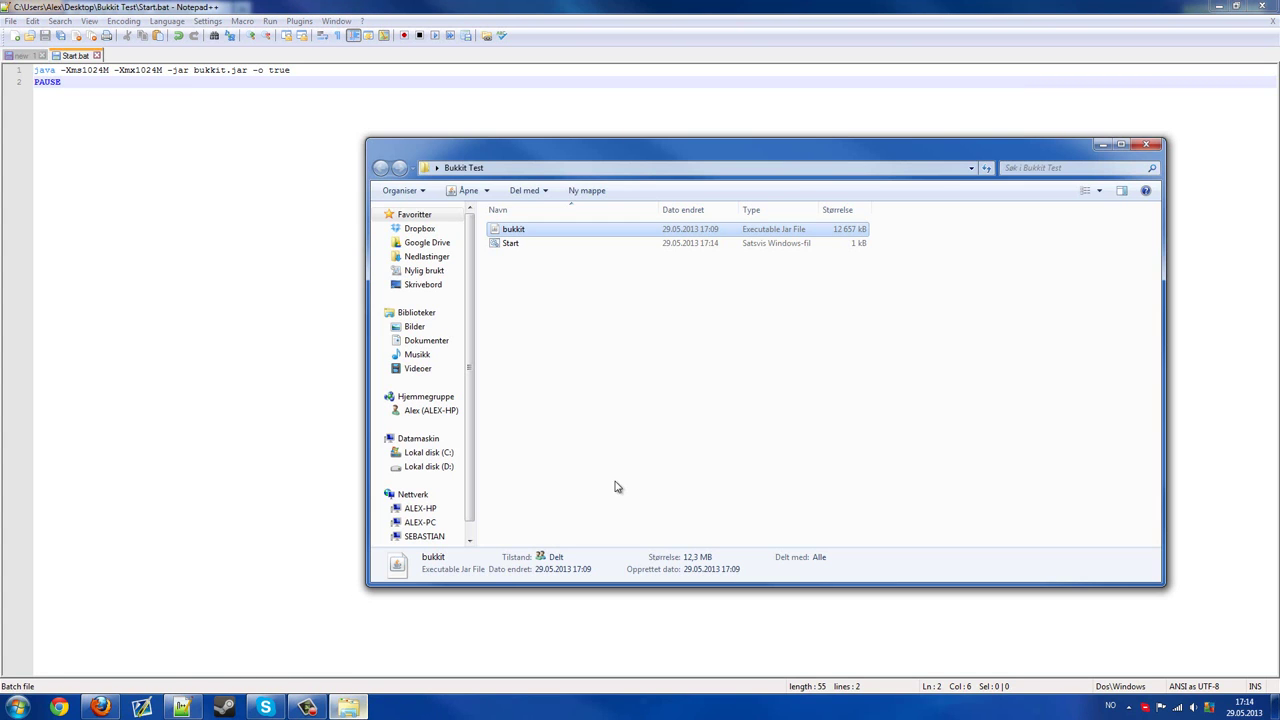
pyautogui.click(564, 336)
pyautogui.click(545, 246)
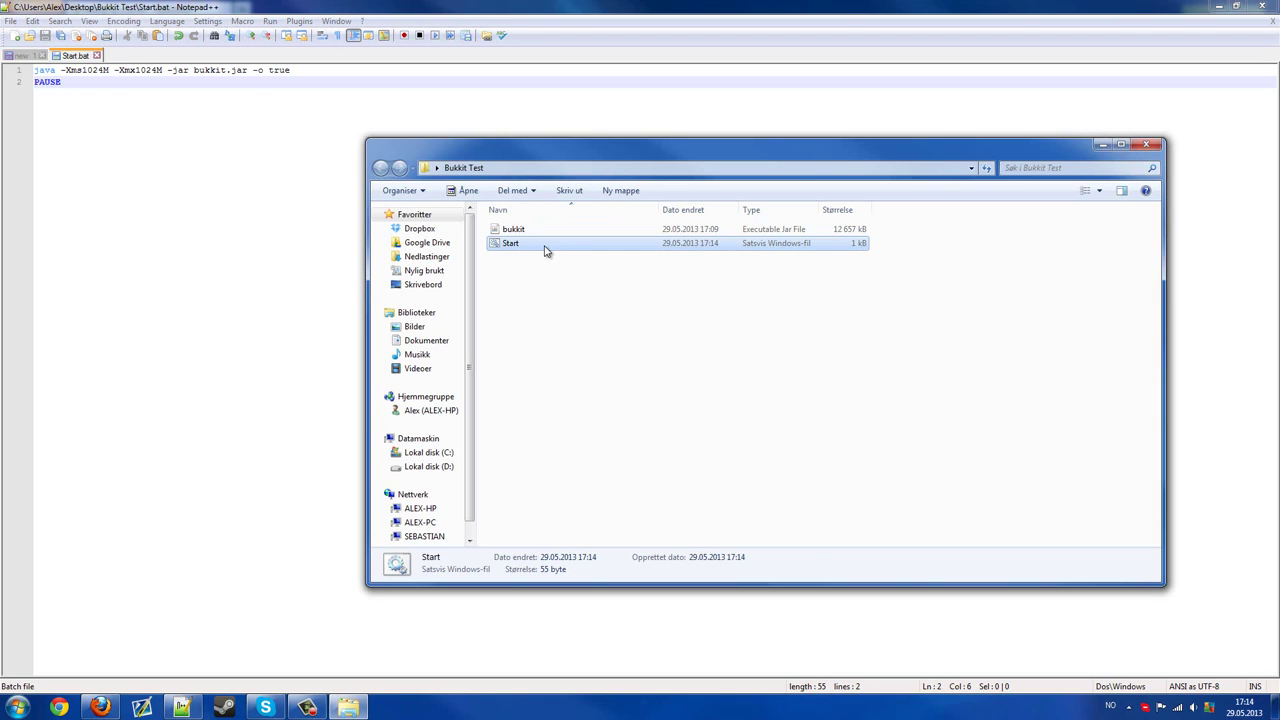
# - Compare the open script with the Bukkit Test folder and close the Start.bat document in Notepad++
pyautogui.click(75, 70)
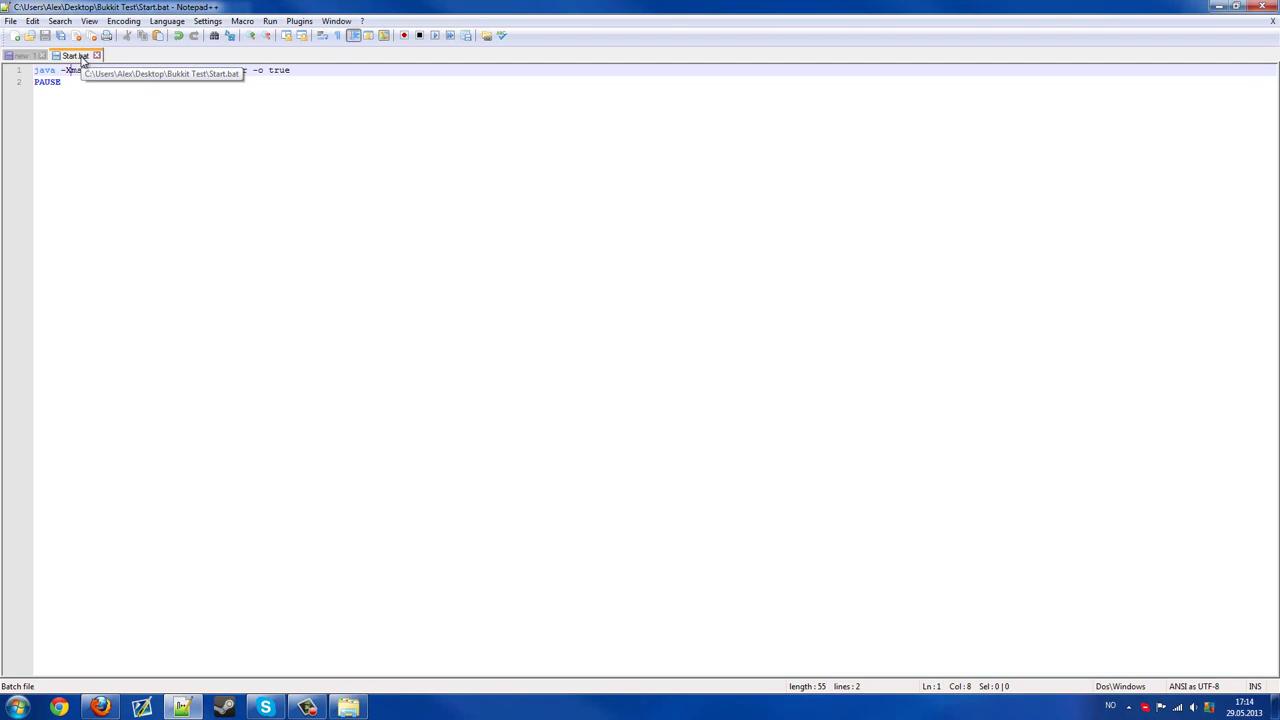
pyautogui.click(362, 709)
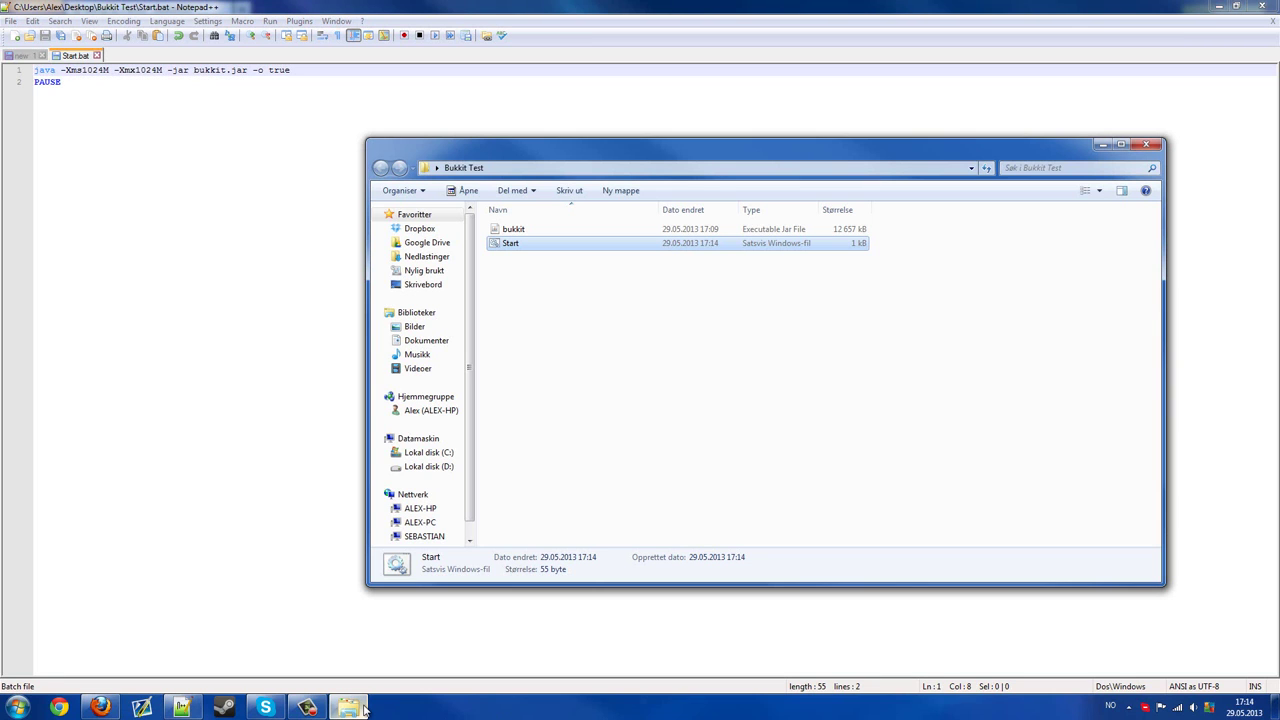
pyautogui.click(362, 709)
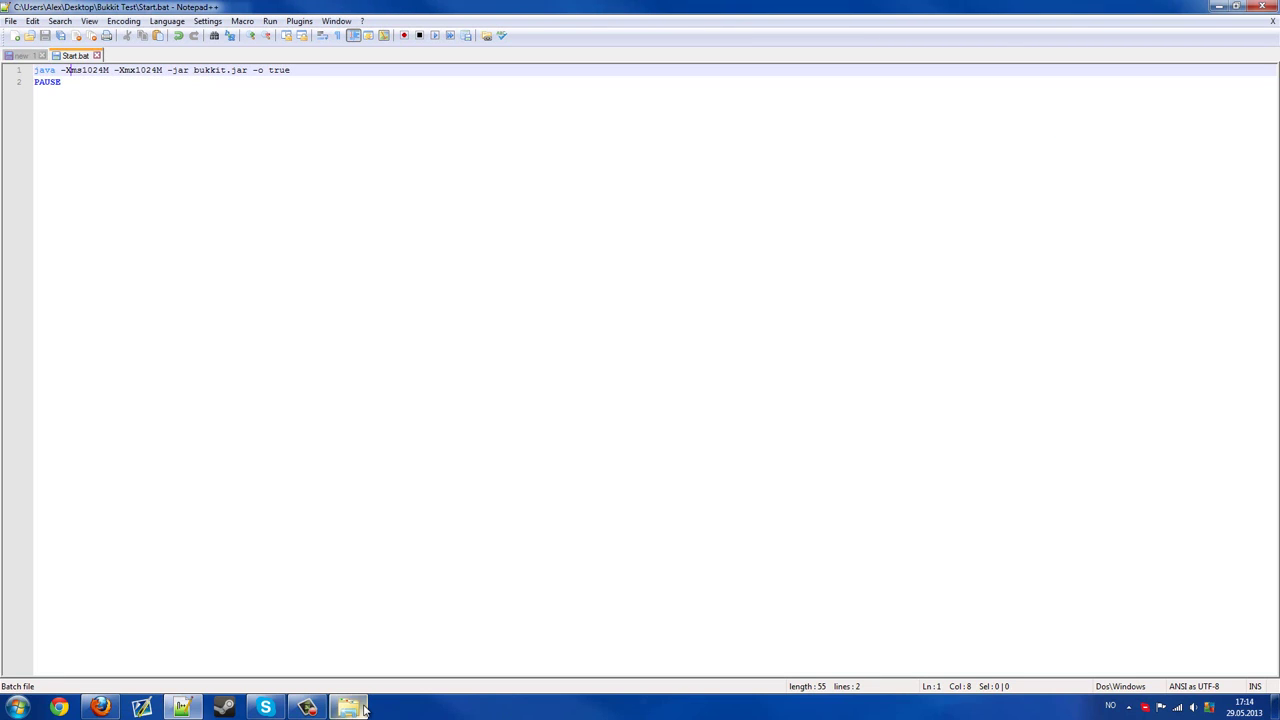
pyautogui.click(362, 709)
pyautogui.click(554, 280)
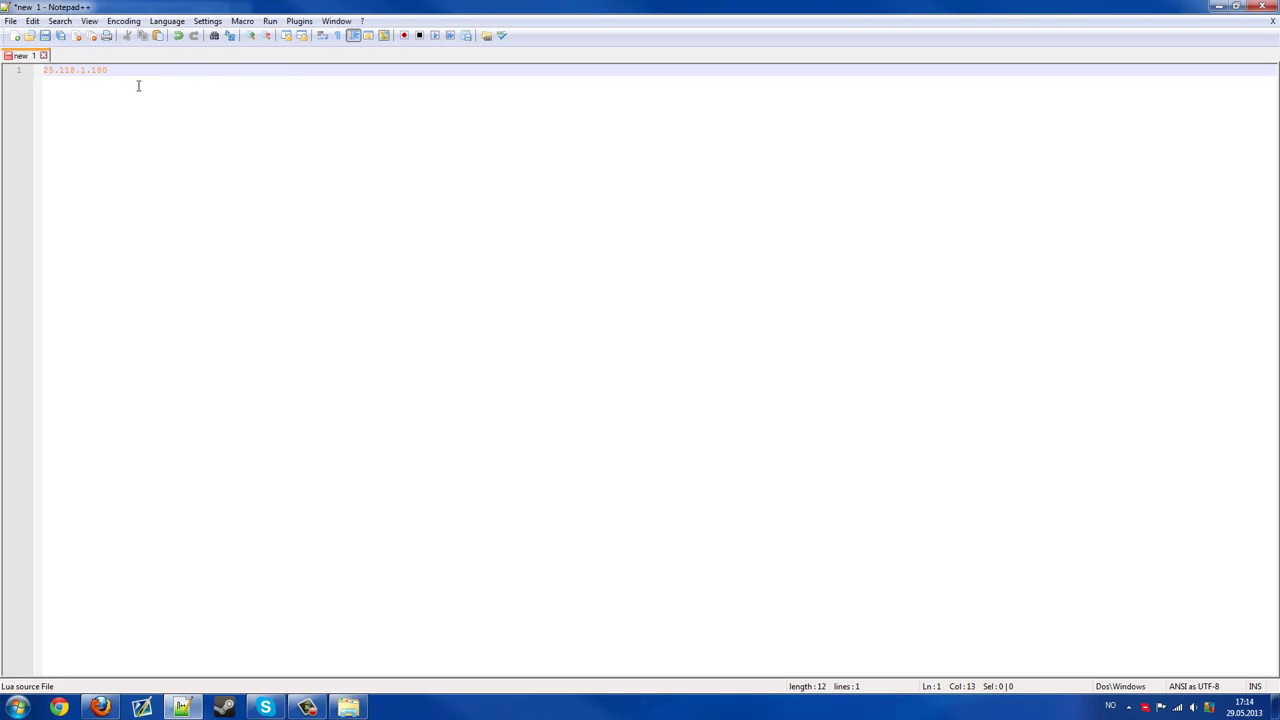
# - Run the Start batch file from the Bukkit Test folder and follow the server's startup output in its console window
pyautogui.click(352, 710)
pyautogui.click(515, 243)
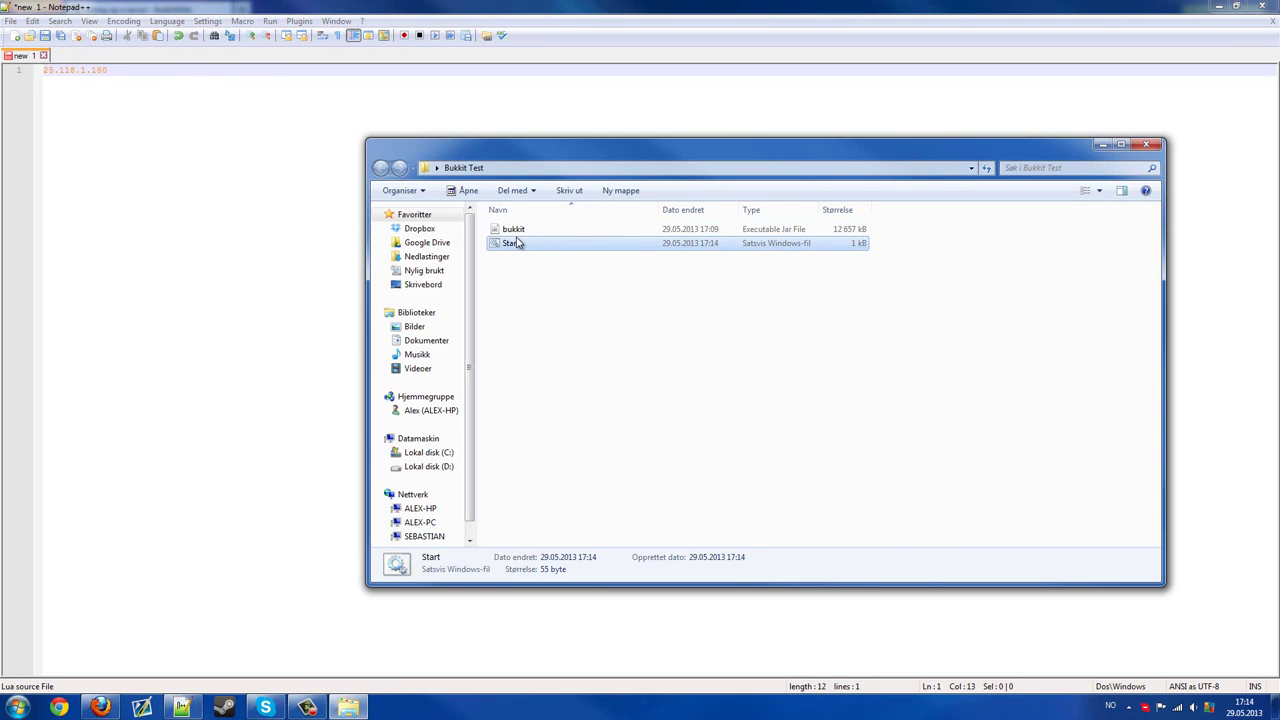
pyautogui.doubleClick(516, 243)
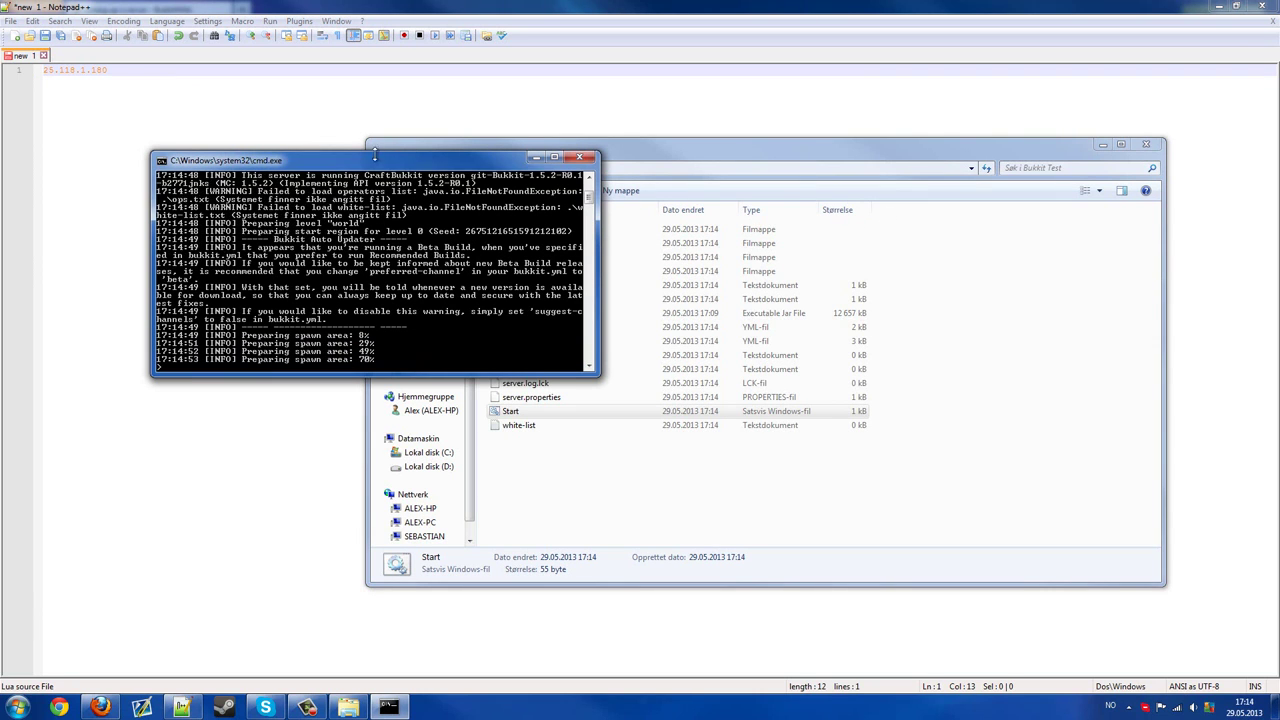
pyautogui.moveTo(375, 154); pyautogui.dragTo(914, 160)
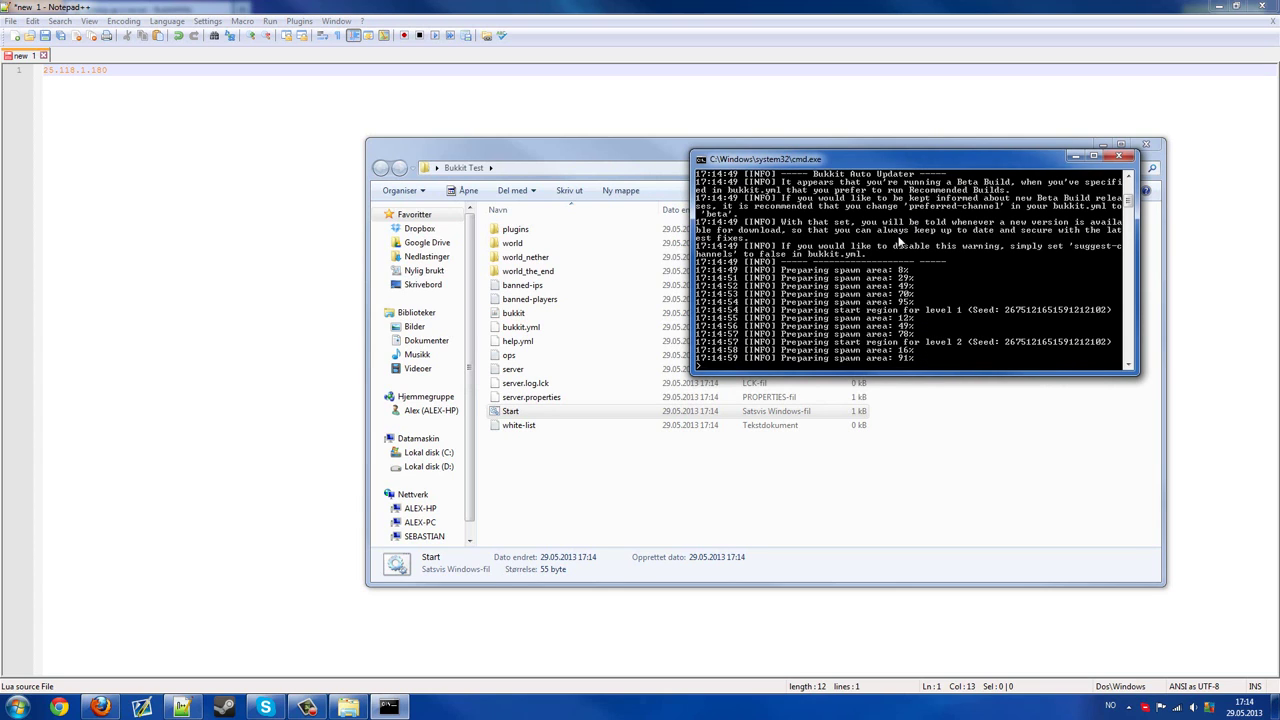
pyautogui.scroll(-4, 859, 260)
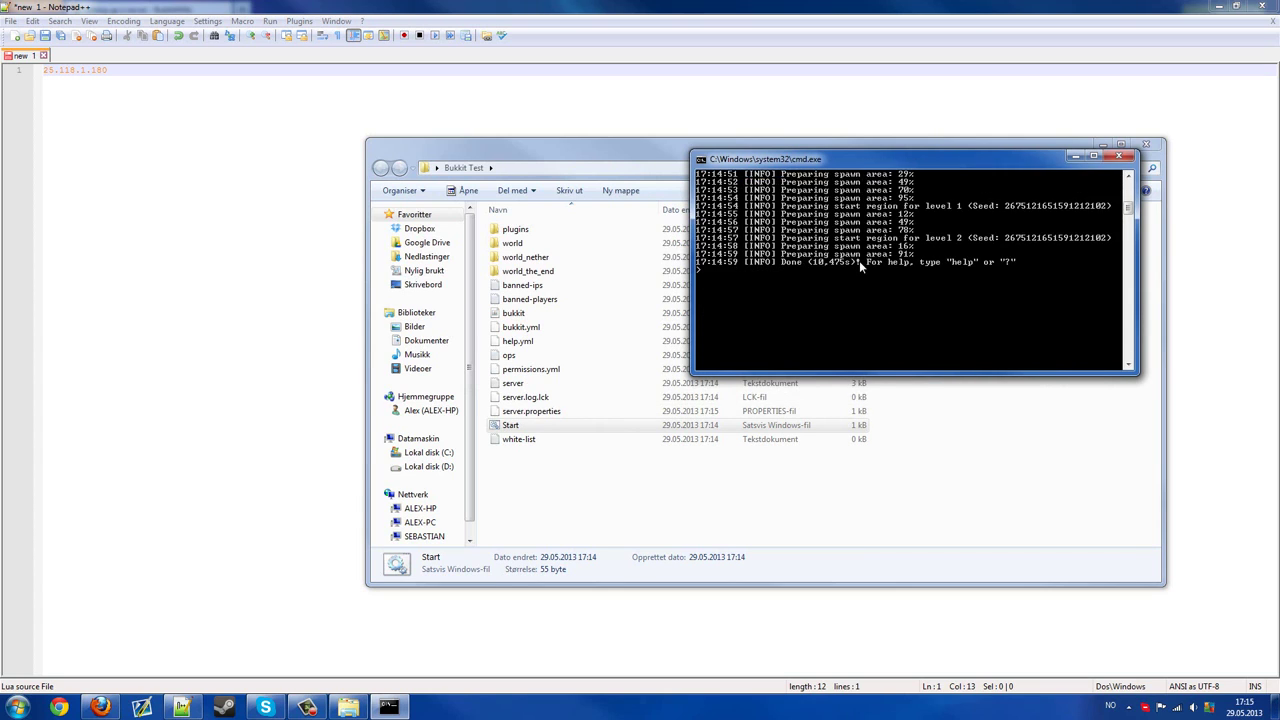
# - Review the server's startup log and shut the server down with the stop command in its console
pyautogui.scroll(5, 859, 264)
pyautogui.scroll(-3, 859, 264)
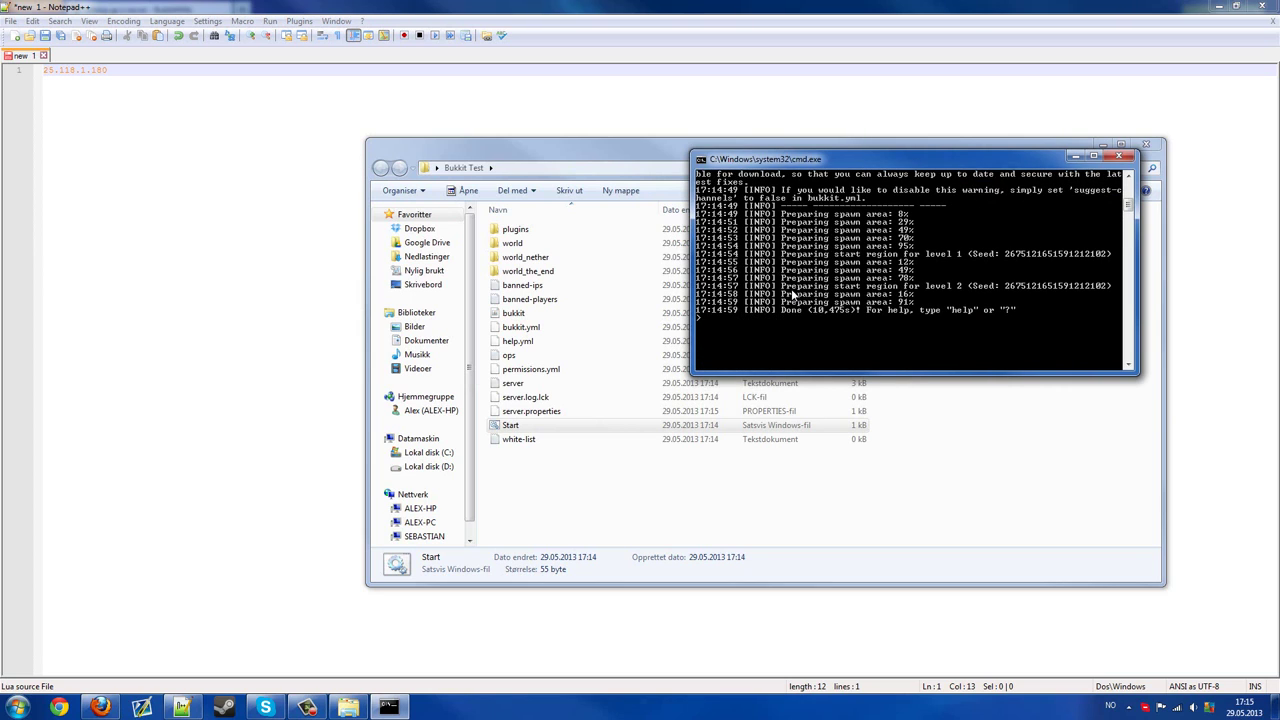
pyautogui.press('Return')
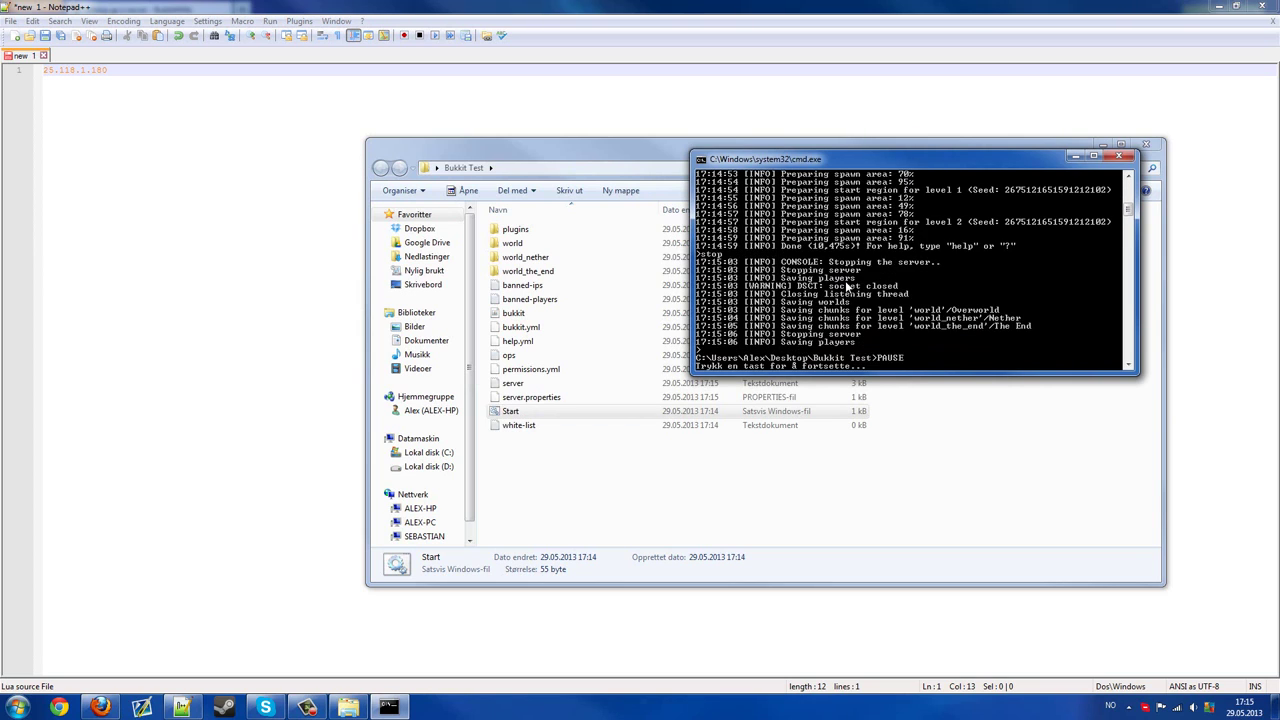
# - Bring up the network client to find the server address and copy 25.118.1.180 from the unsaved Notepad++ document
pyautogui.click(1129, 707)
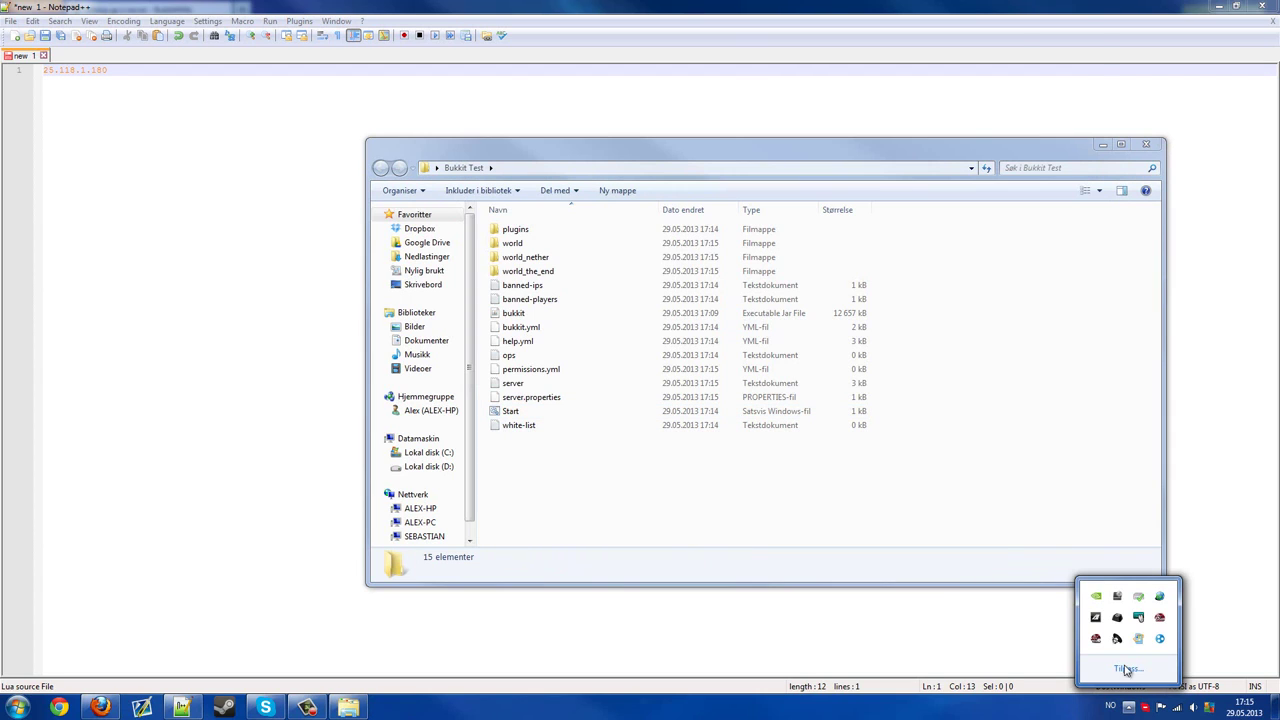
pyautogui.click(1157, 640)
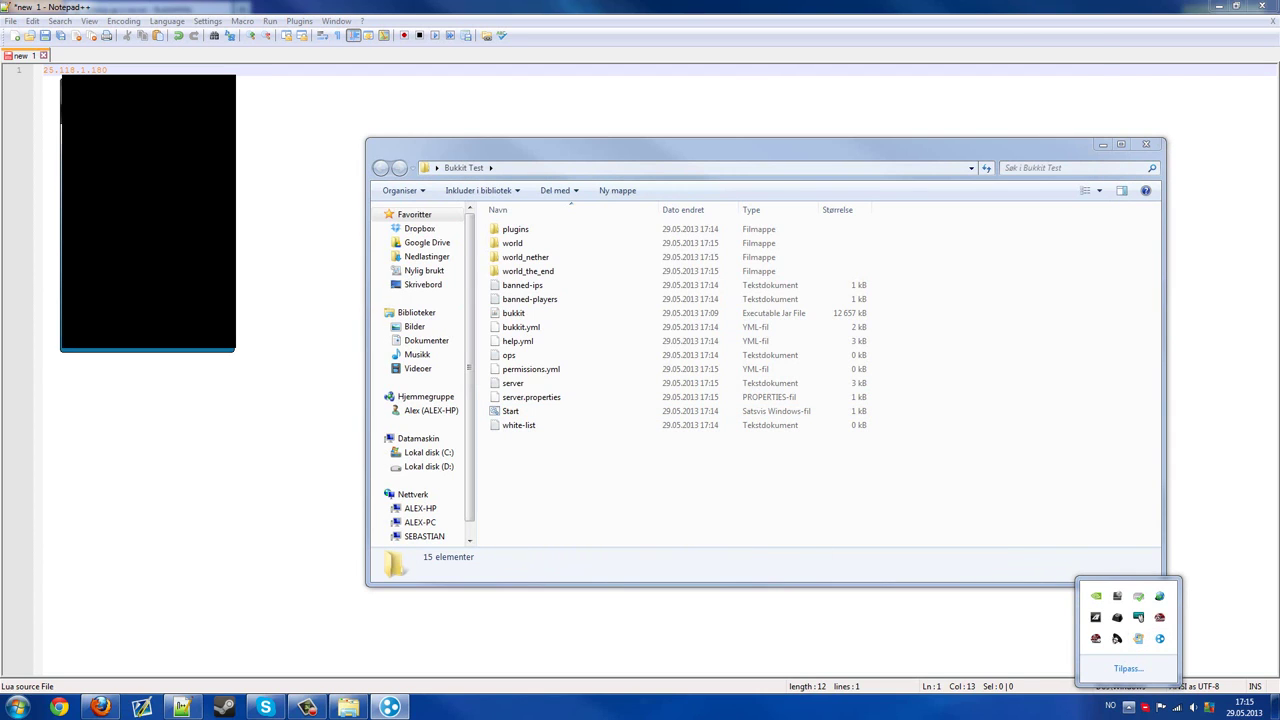
pyautogui.click(222, 83)
pyautogui.moveTo(221, 83); pyautogui.dragTo(6, 62)
pyautogui.hotkey('ctrl', 'c')
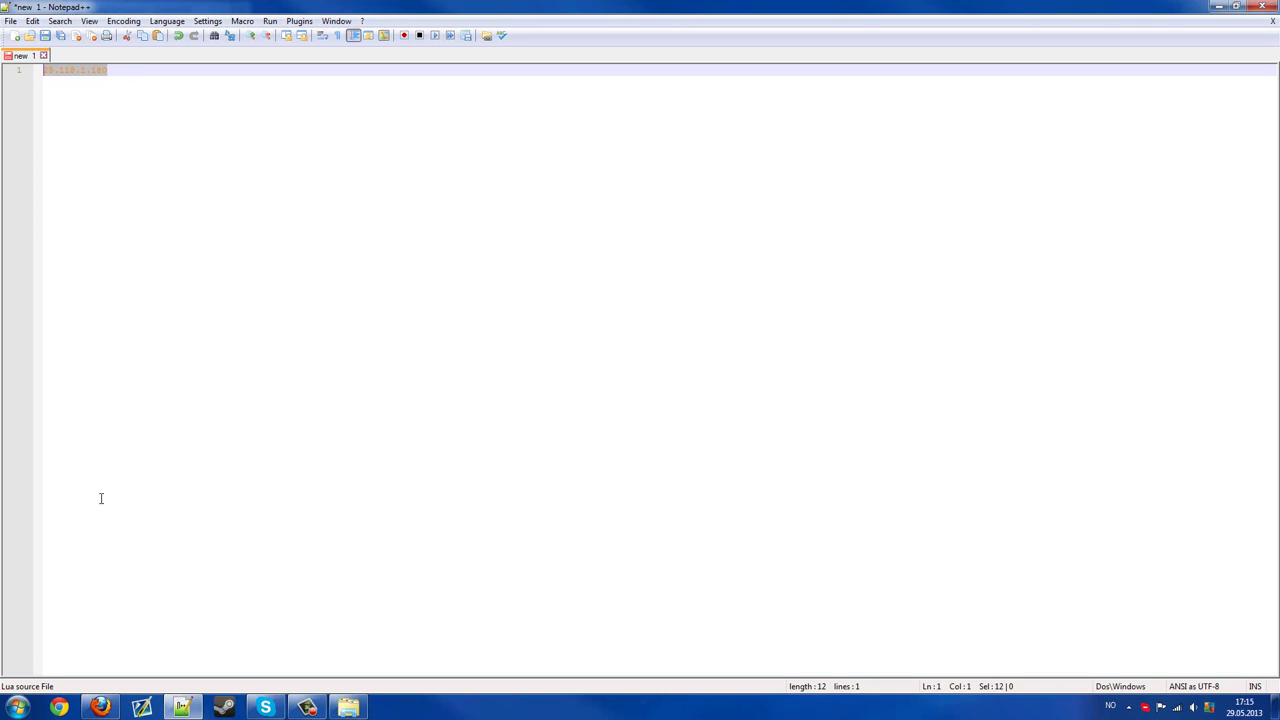
# - Switch to the Bukkit Test folder in Windows Explorer and open server.properties for editing in Notepad++
pyautogui.click(348, 707)
pyautogui.rightClick(550, 398)
pyautogui.click(557, 543)
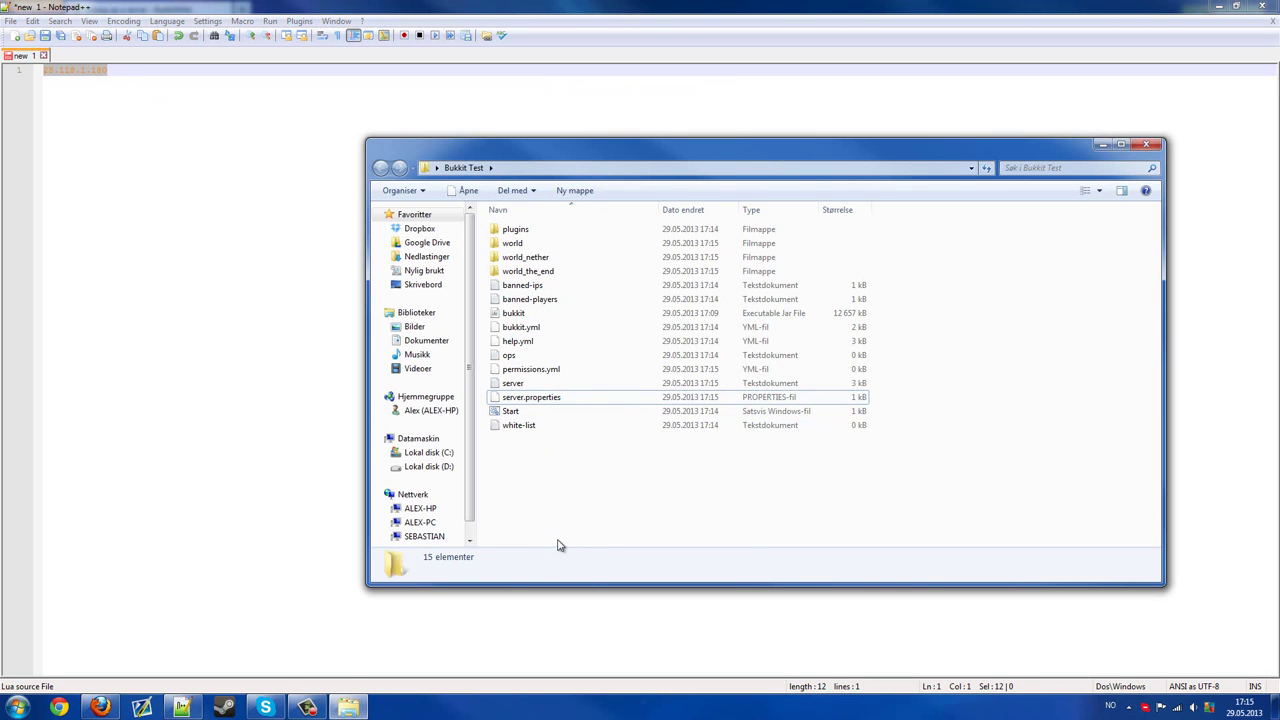
pyautogui.click(538, 400)
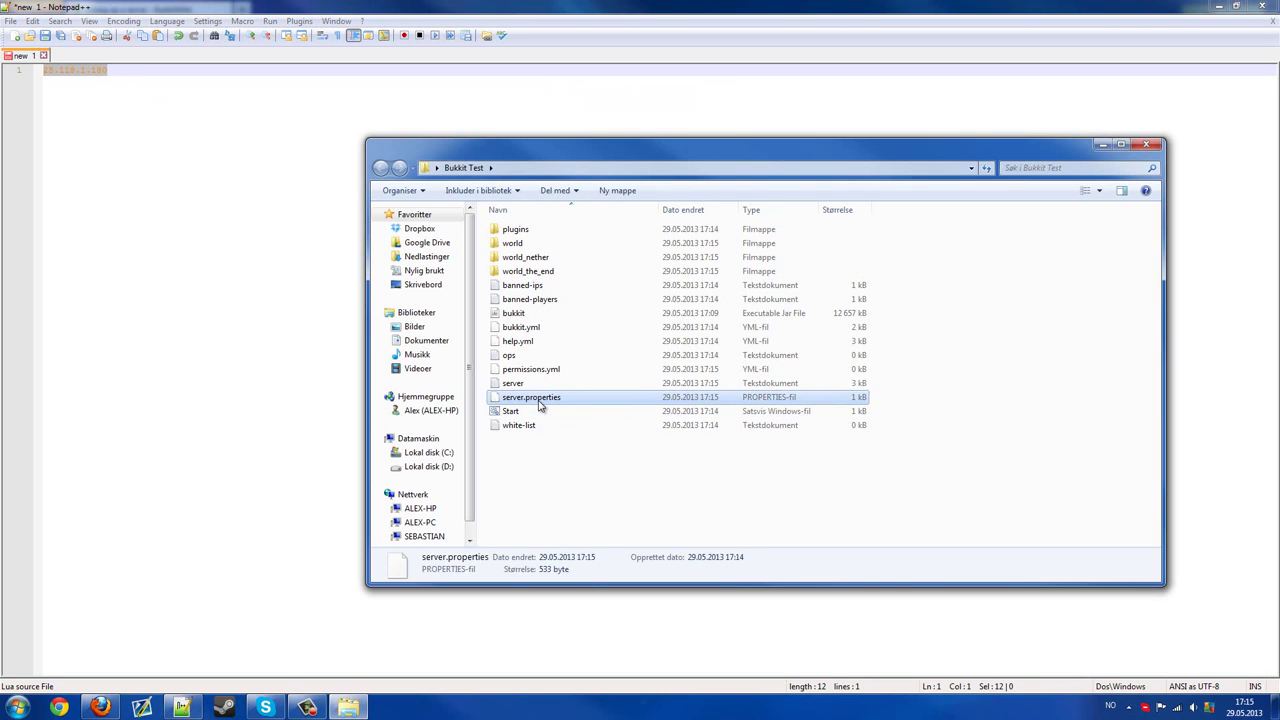
pyautogui.rightClick(537, 398)
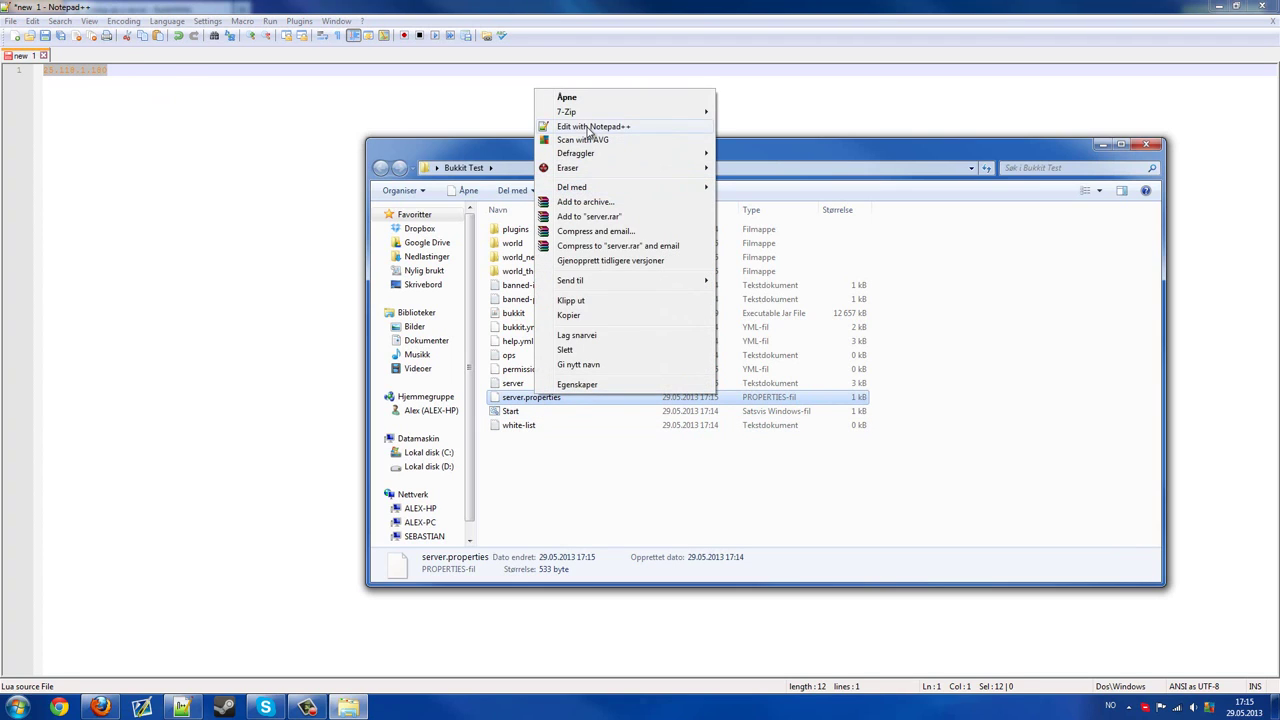
pyautogui.click(598, 128)
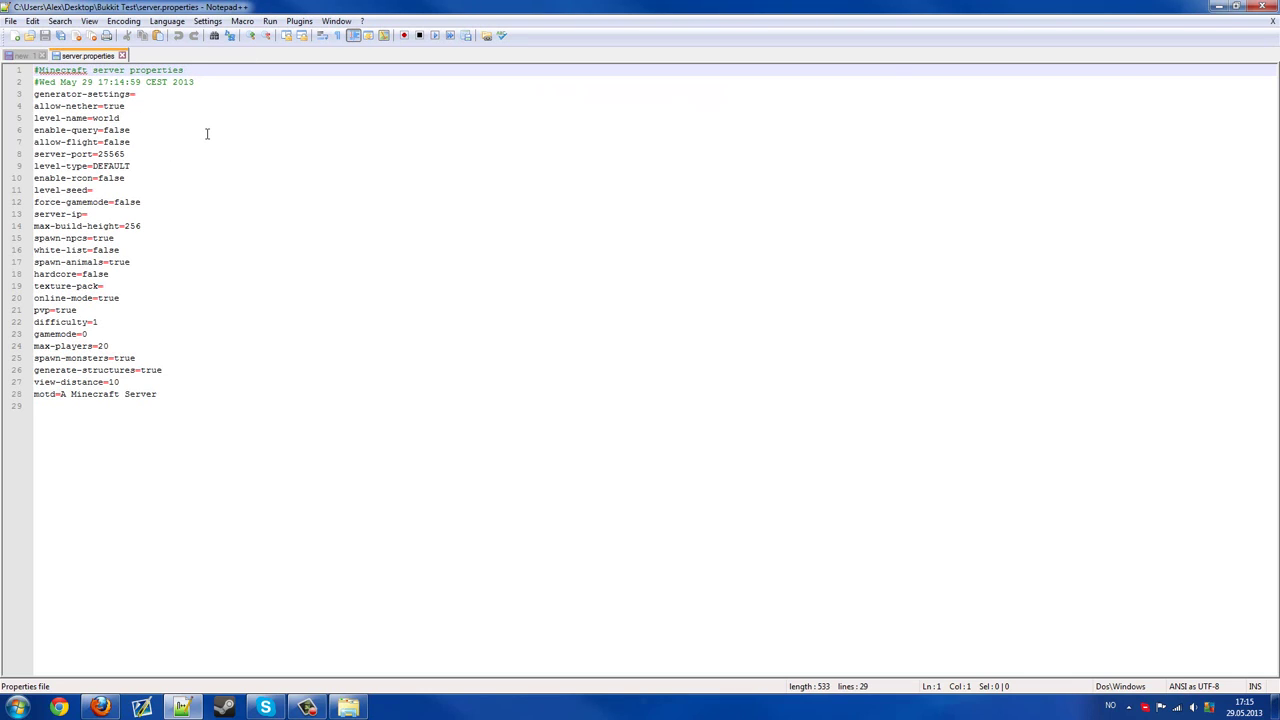
# - Remove the empty last line of server.properties, set server-ip to 25.118.1.180 and save the file
pyautogui.click(115, 409)
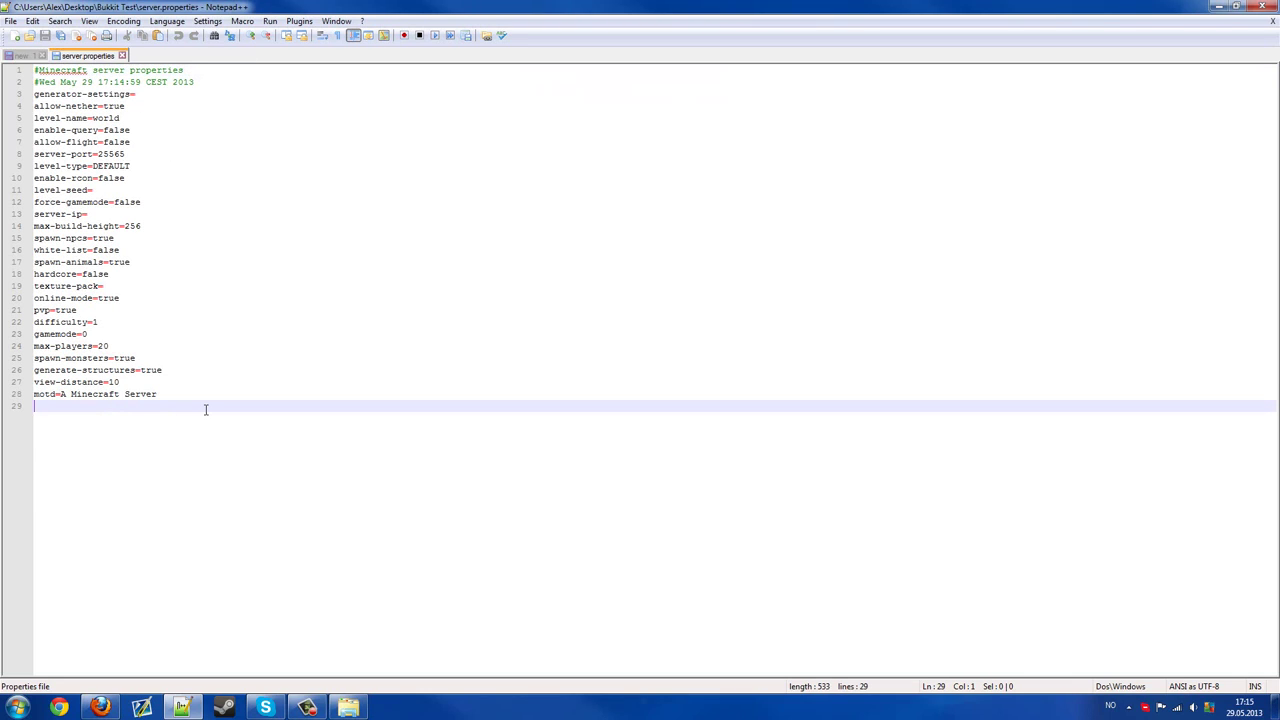
pyautogui.press('BackSpace')
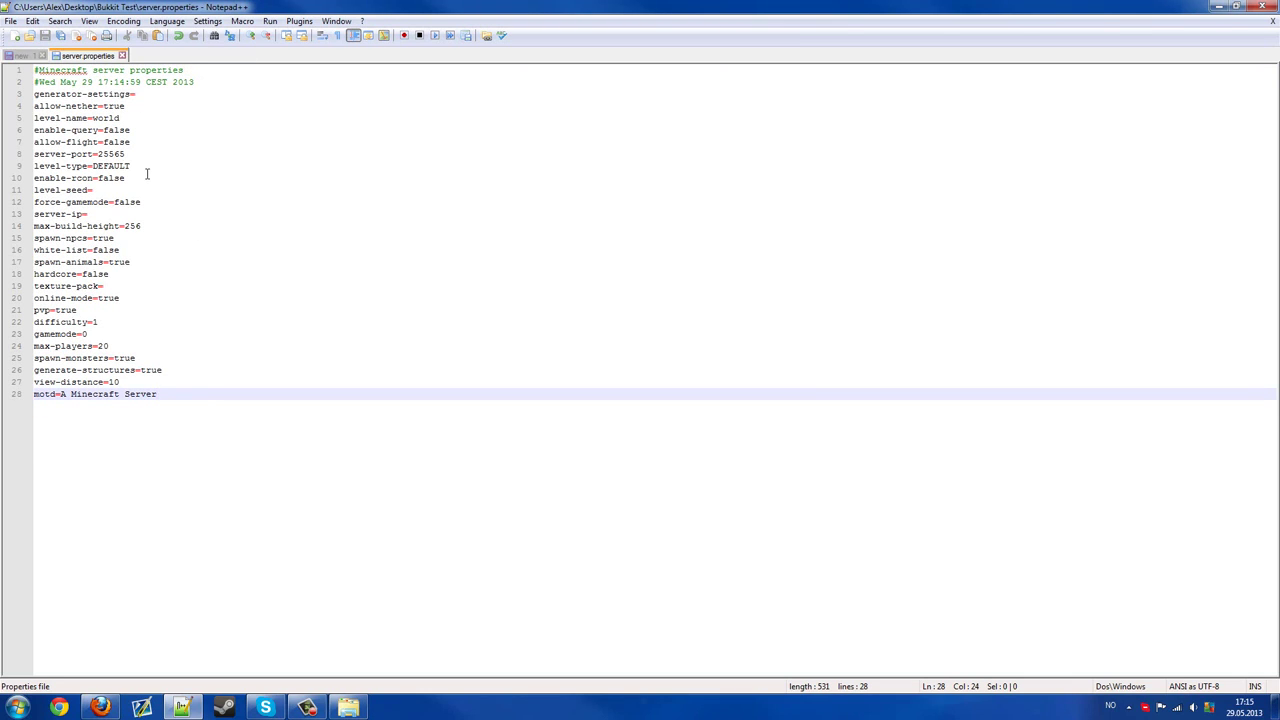
pyautogui.click(86, 214)
pyautogui.hotkey('ctrl', 'v')
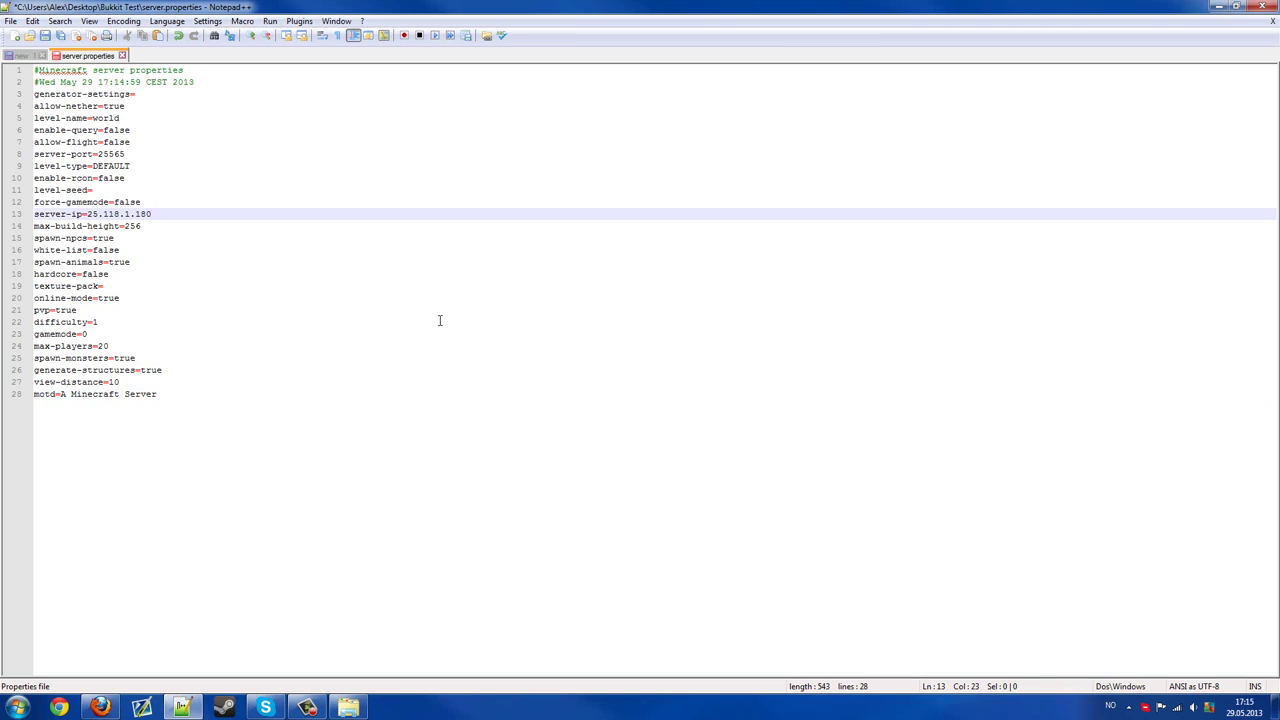
pyautogui.hotkey('ctrl', 's')
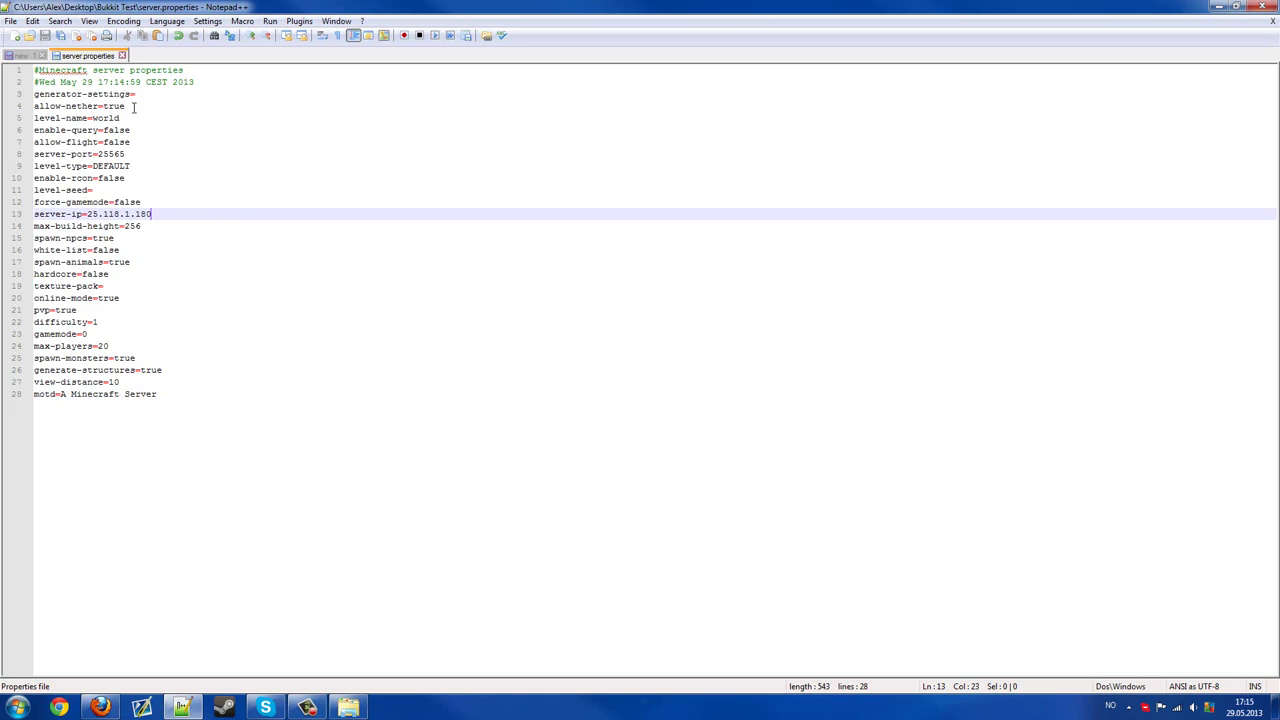
# - Go through the white-list, spawn-animals, hardcore, texture-pack and online-mode settings in server.properties
pyautogui.click(145, 249)
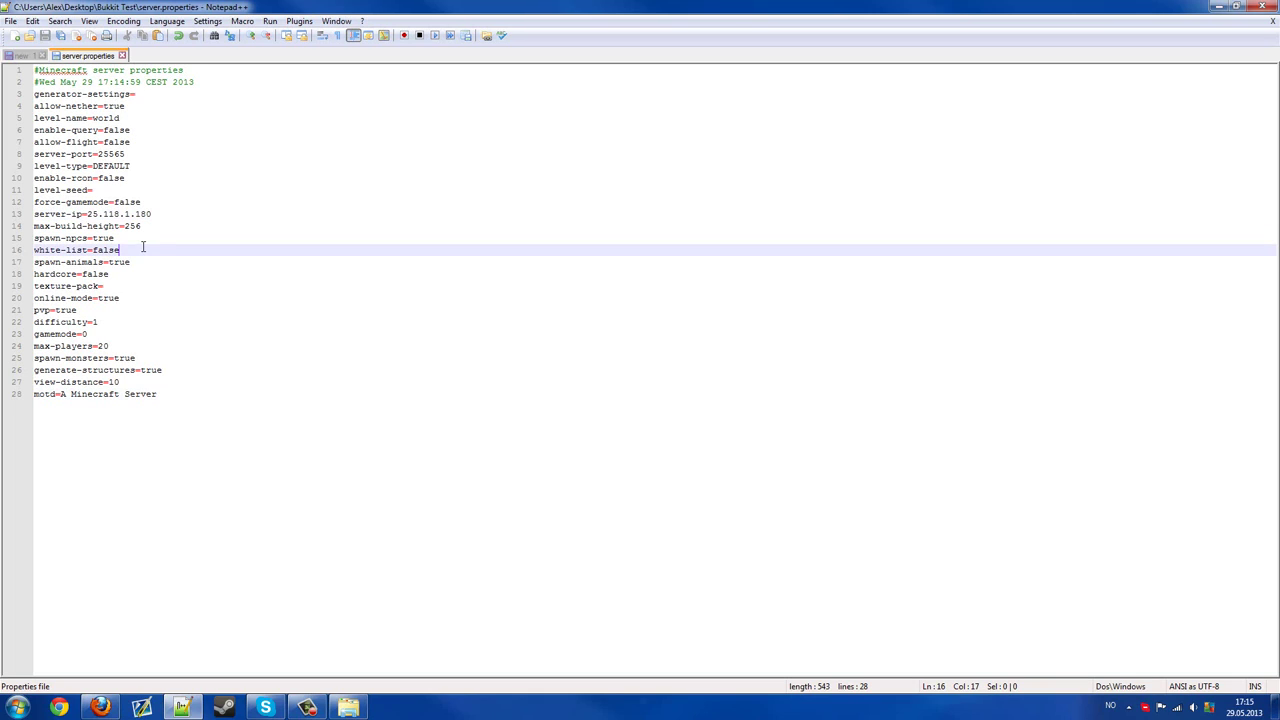
pyautogui.click(140, 264)
pyautogui.click(132, 250)
pyautogui.click(131, 273)
pyautogui.click(127, 286)
pyautogui.click(129, 300)
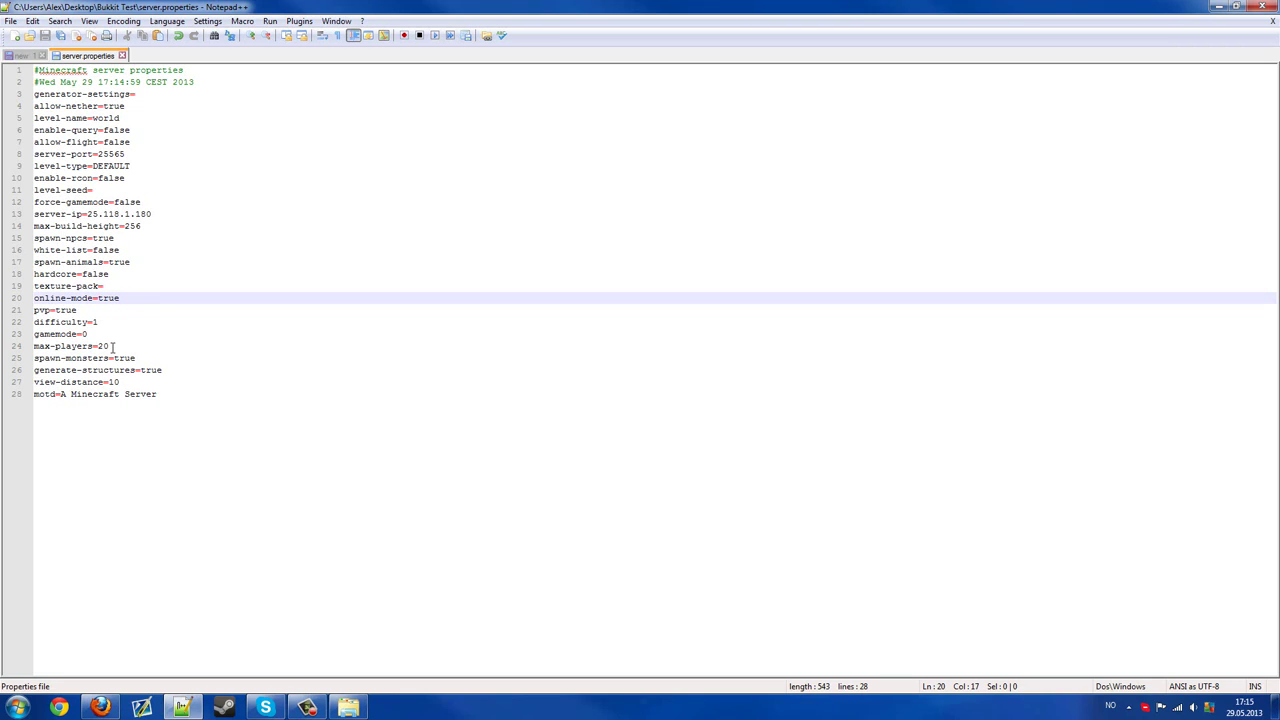
# - Return to the Bukkit Test folder and run the Start batch file to relaunch the server
pyautogui.click(348, 707)
pyautogui.doubleClick(526, 413)
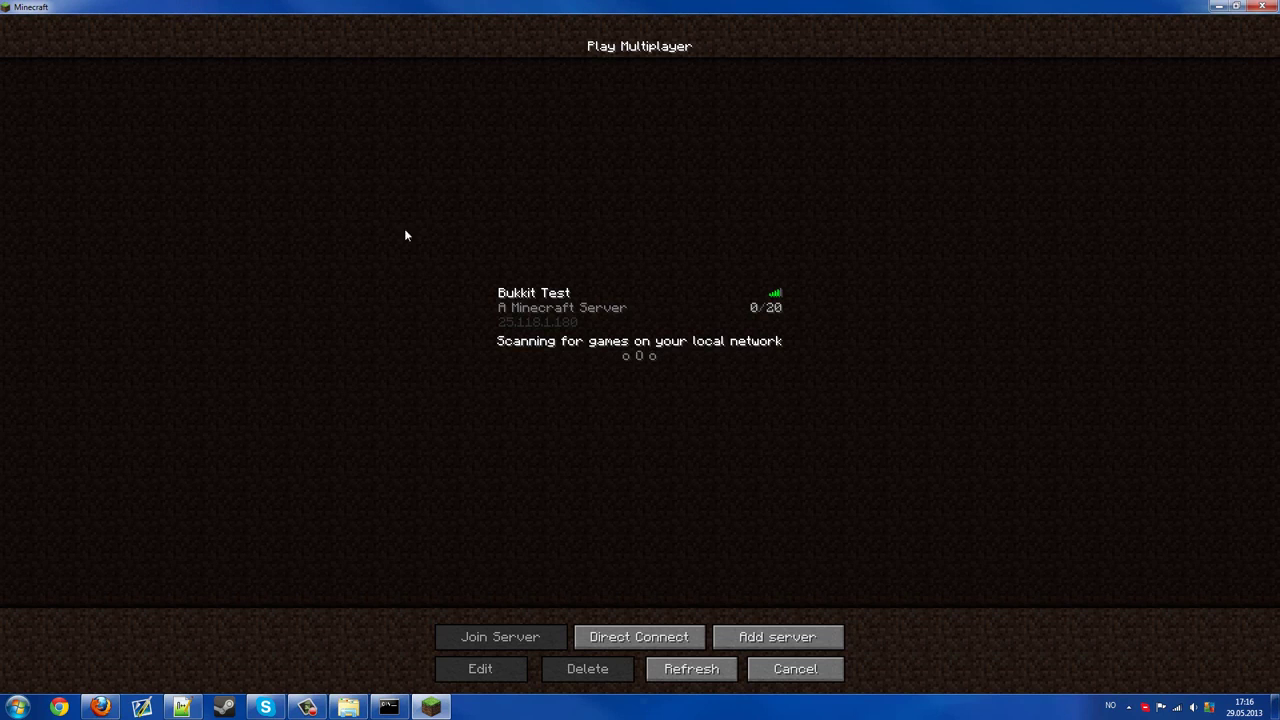
# - Select the Bukkit Test server in Minecraft's multiplayer list, compare its address with the server console, minimise the console and join the server
pyautogui.click(550, 314)
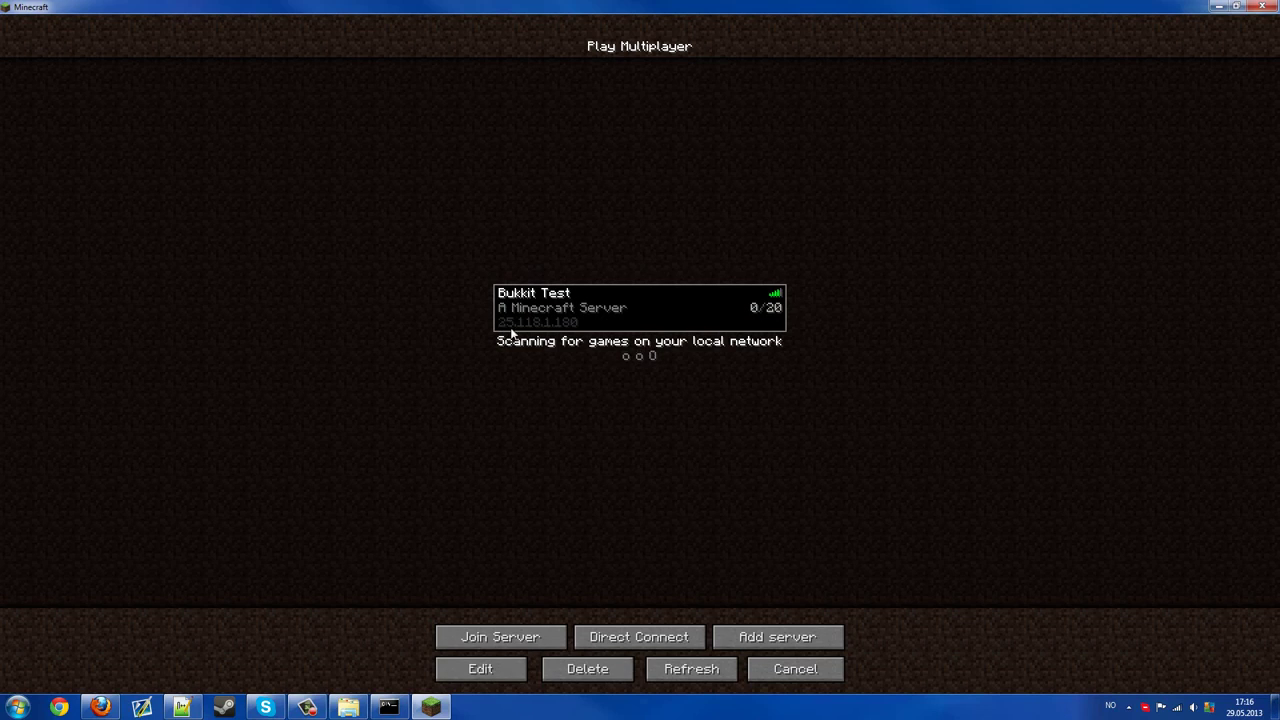
pyautogui.click(389, 707)
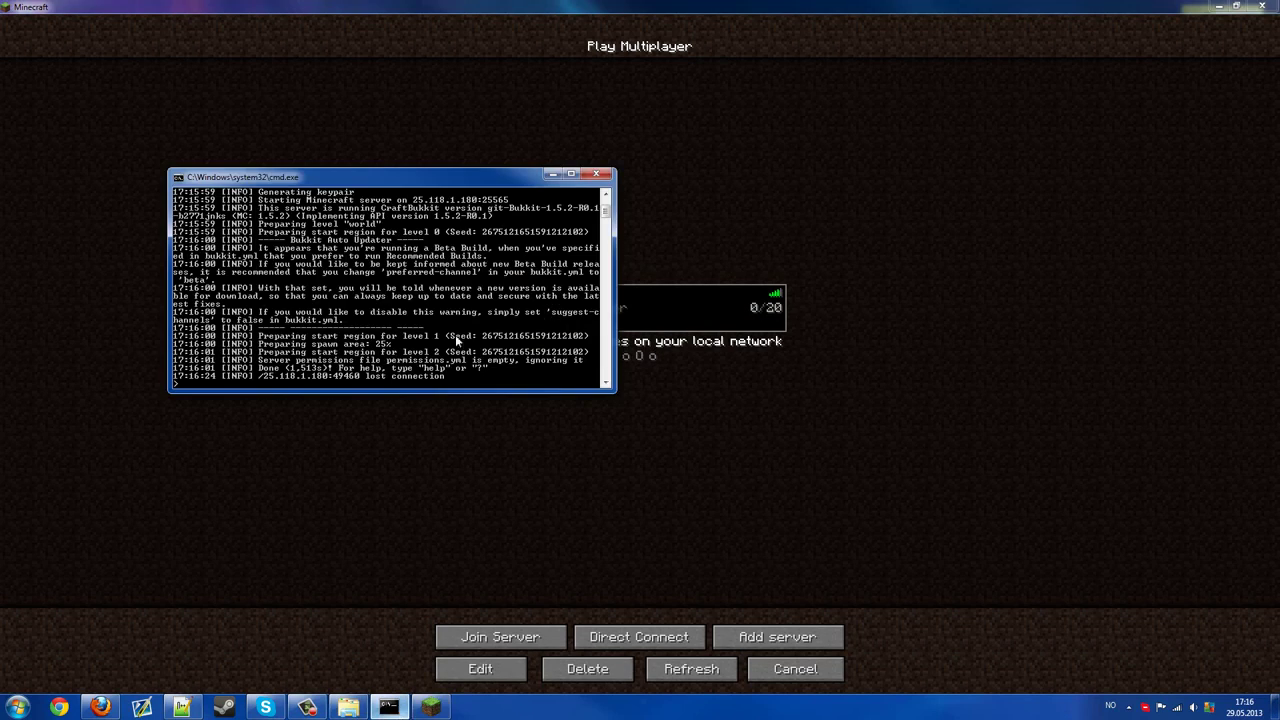
pyautogui.moveTo(451, 182); pyautogui.dragTo(650, 357)
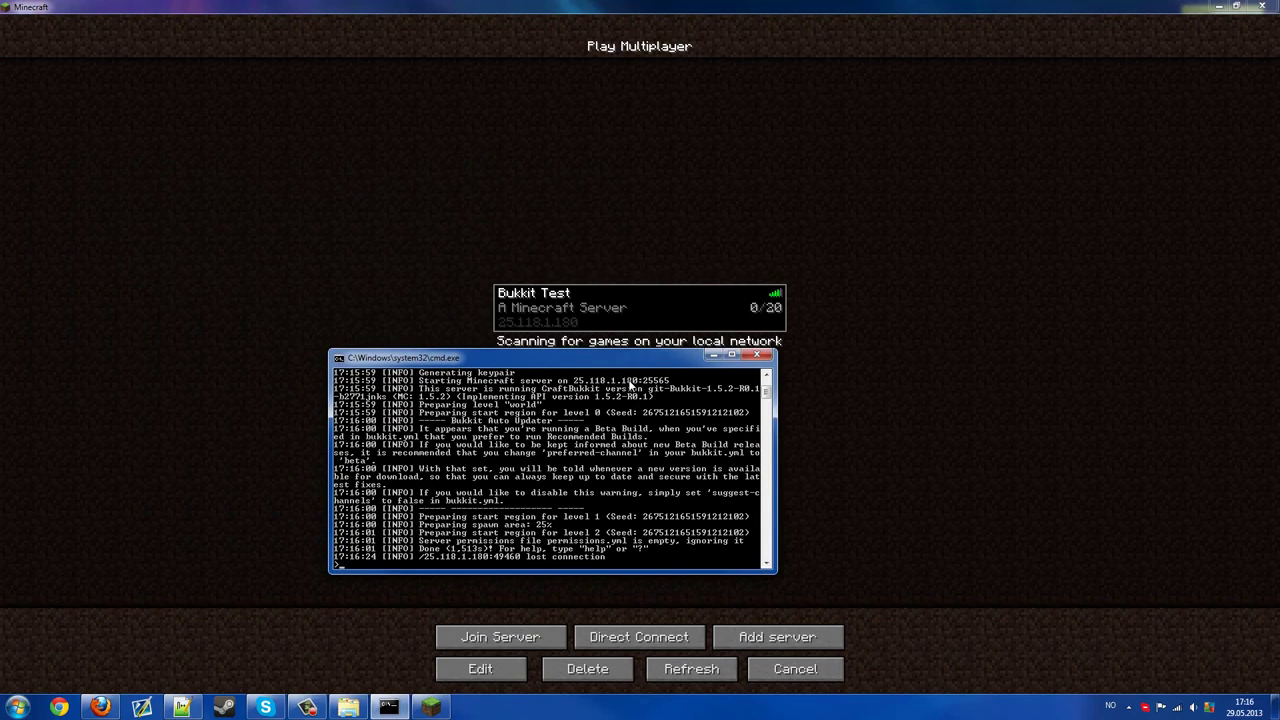
pyautogui.click(714, 356)
pyautogui.click(500, 640)
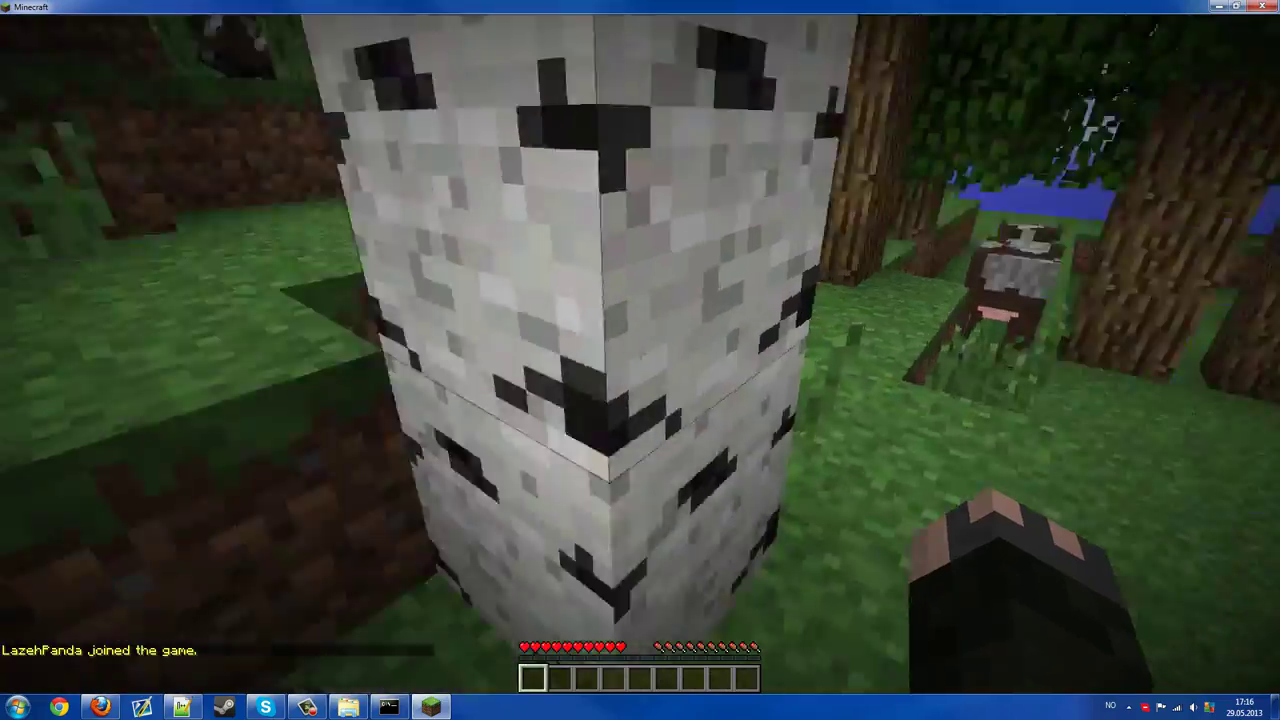
pyautogui.press('w')
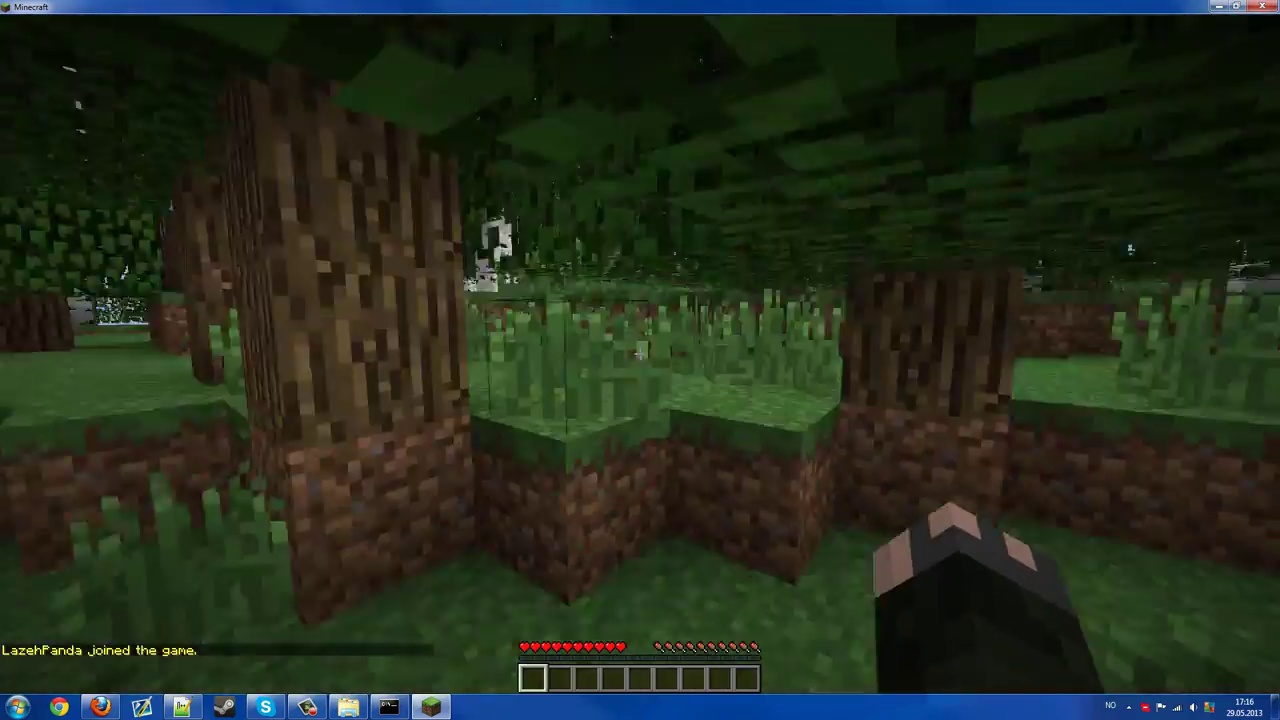
pyautogui.press('w')
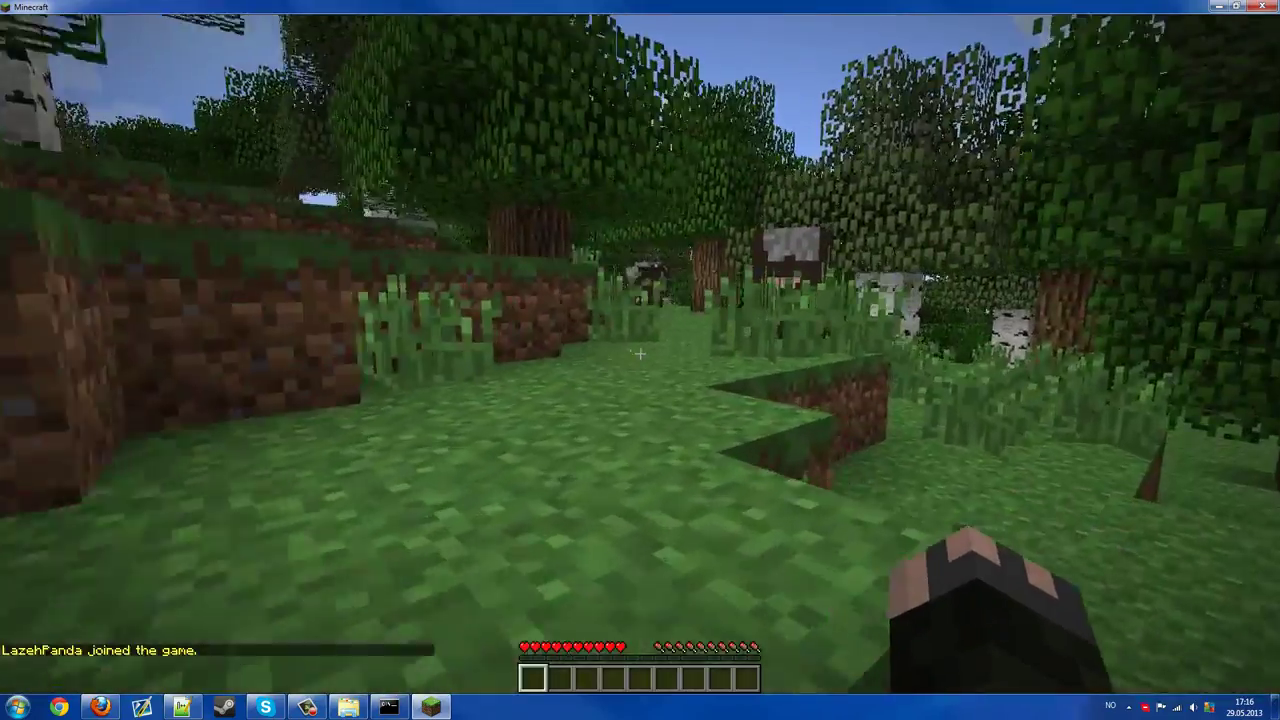
pyautogui.press('w')
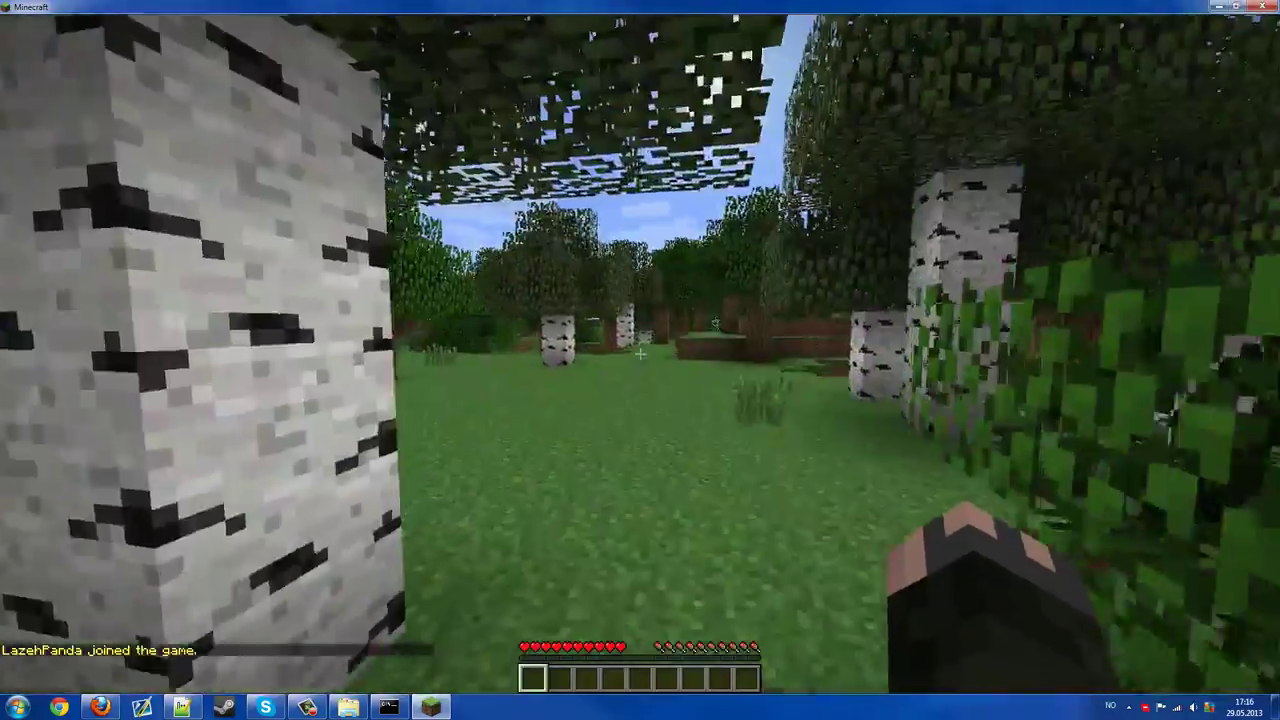
pyautogui.press('w')
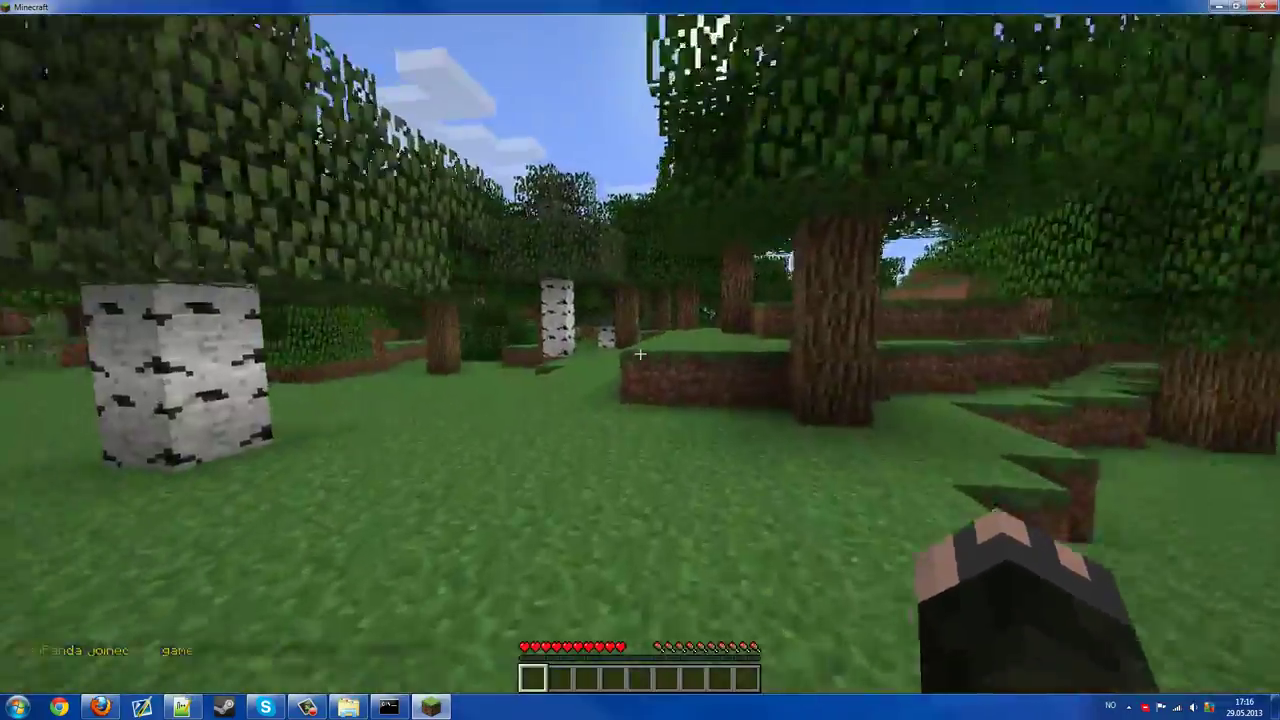
pyautogui.press('w')
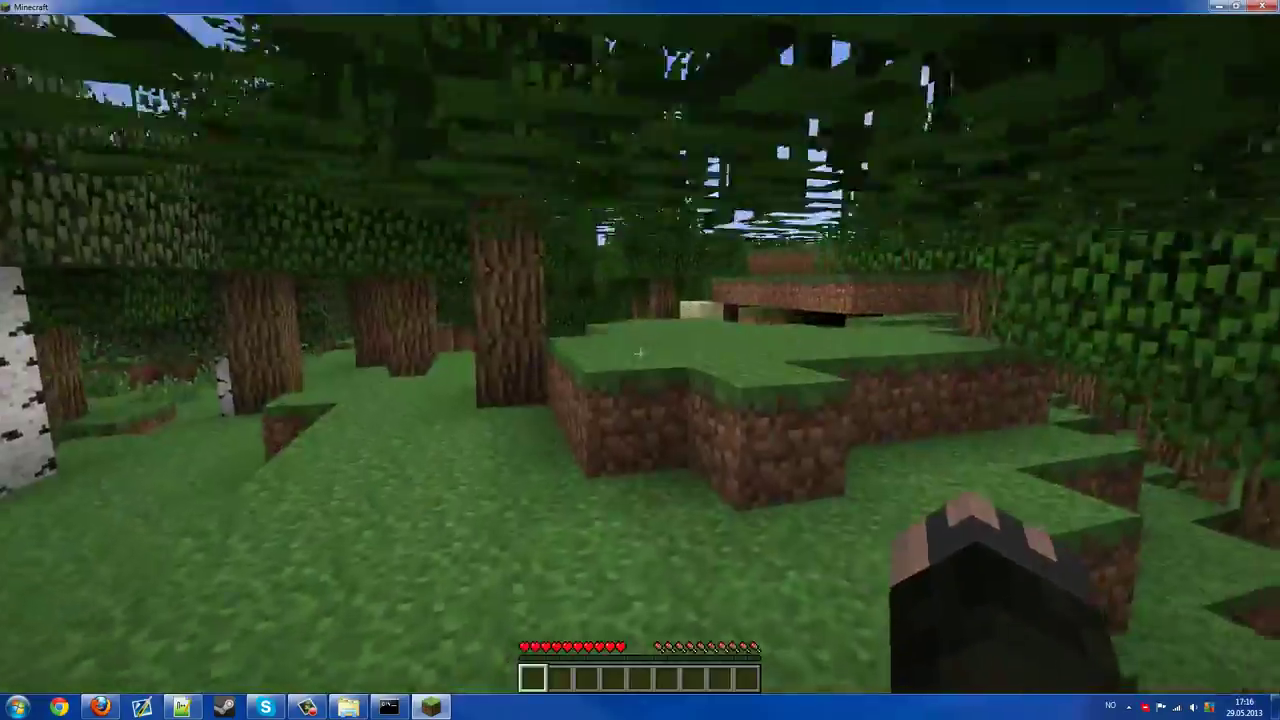
pyautogui.press('w')
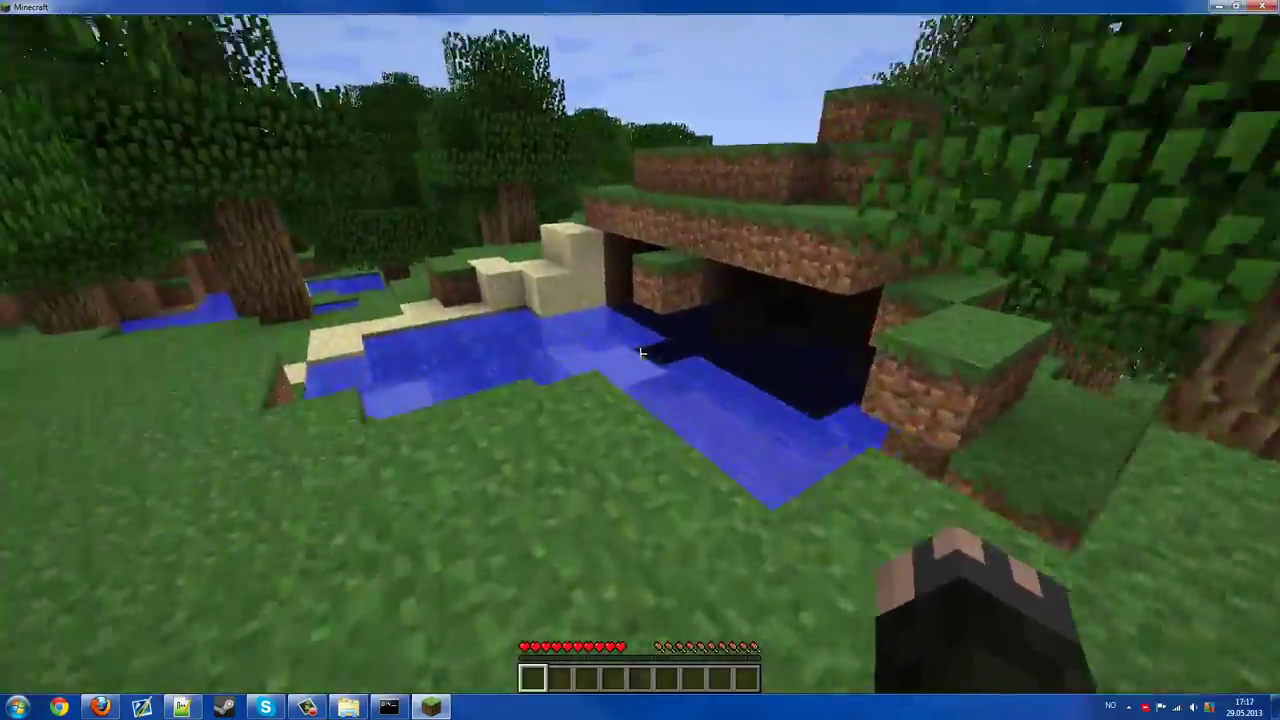
pyautogui.press('w')
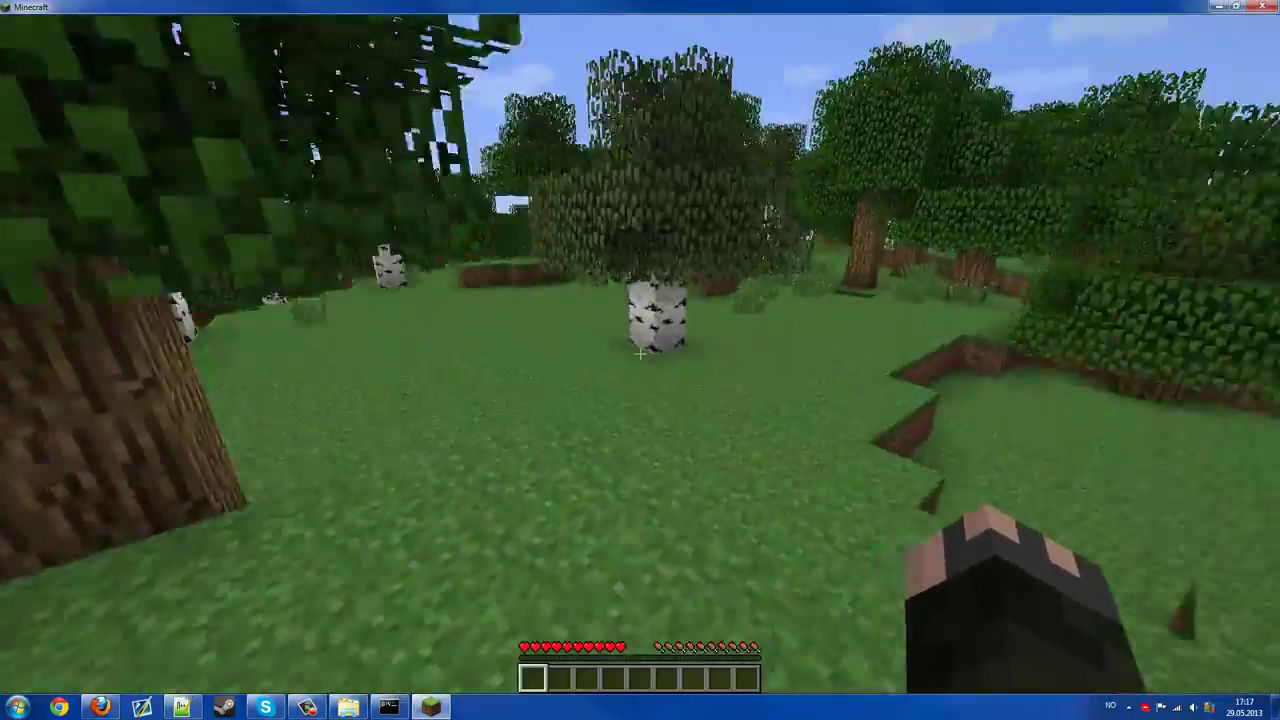
pyautogui.press('w')
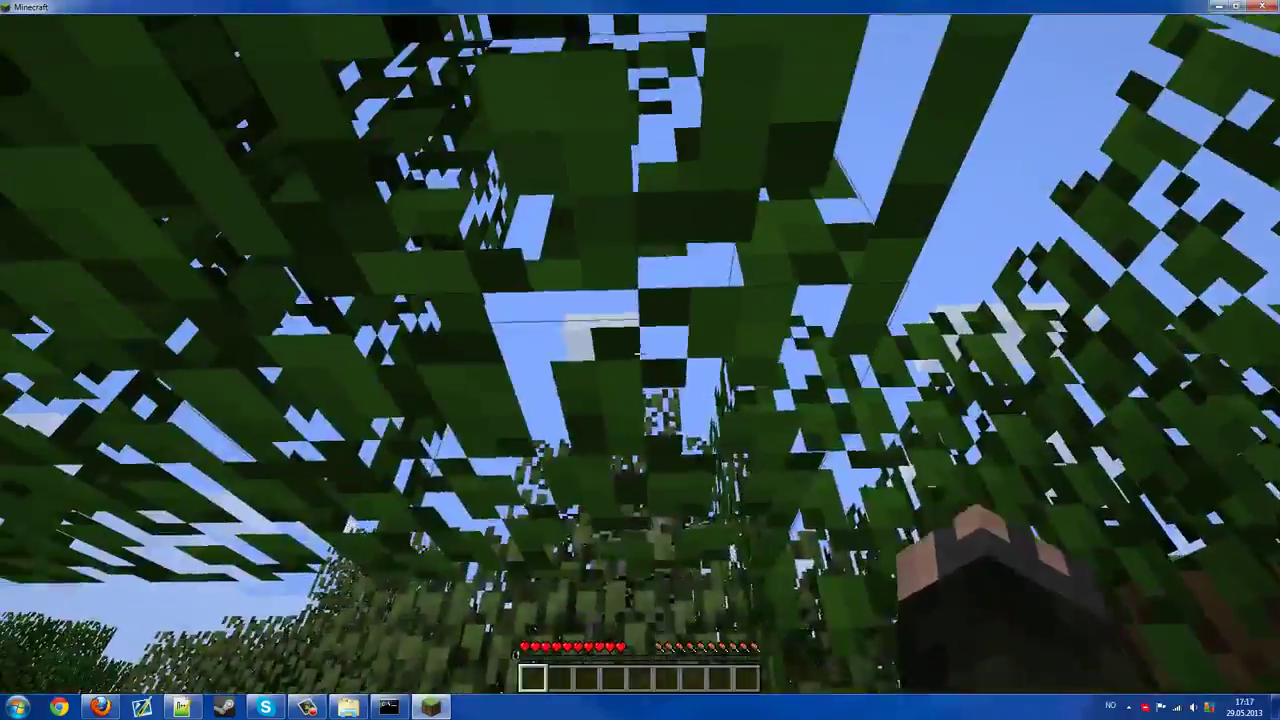
pyautogui.click(640, 354)
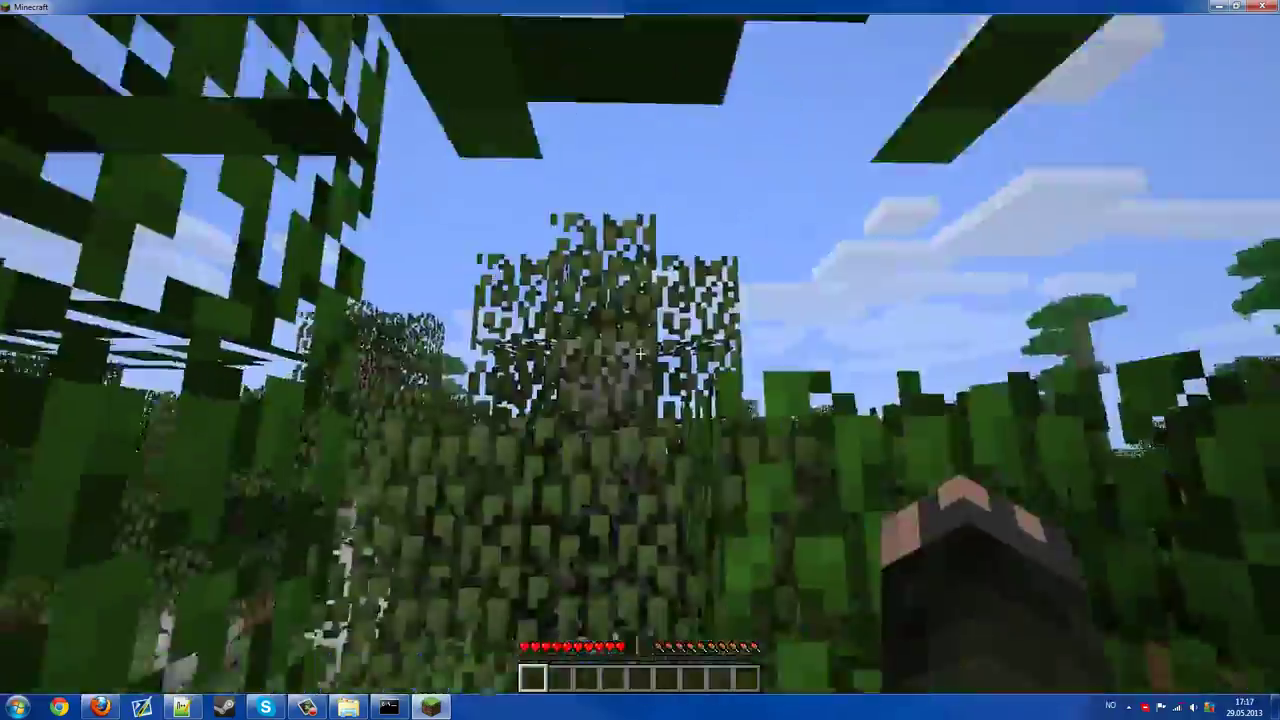
pyautogui.press('w')
pyautogui.click(640, 354)
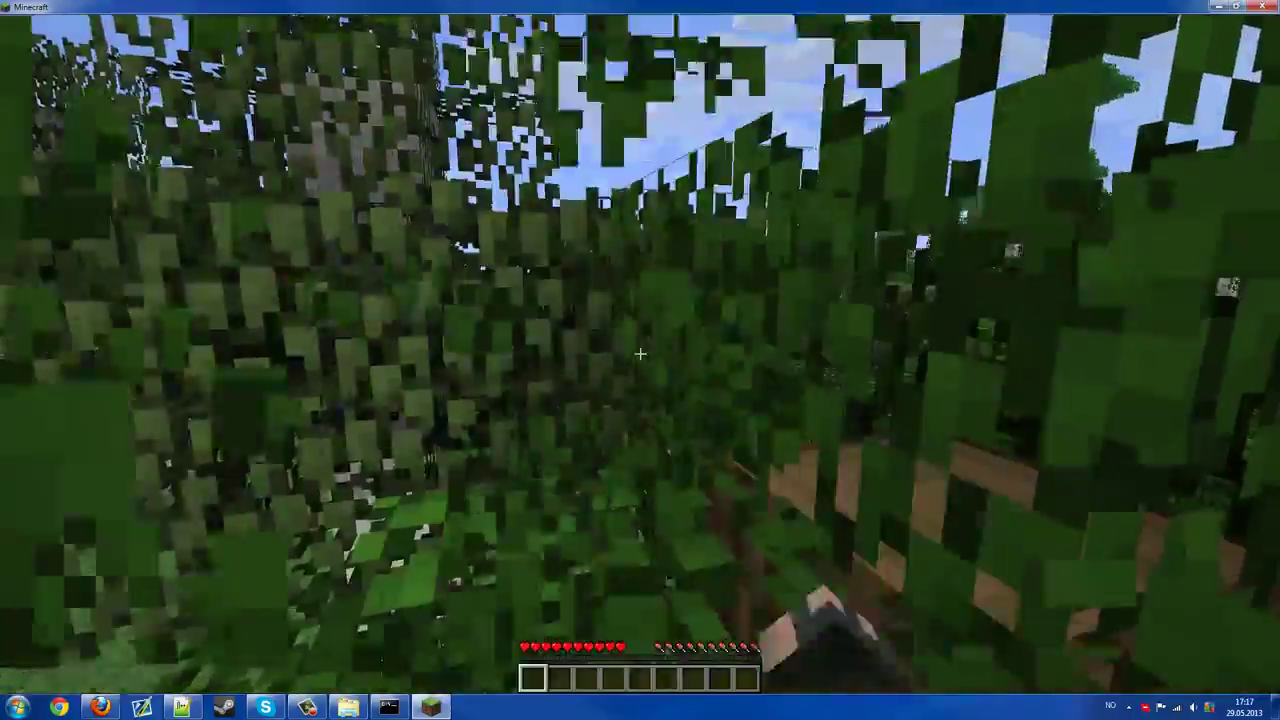
pyautogui.press('space')
pyautogui.press('w')
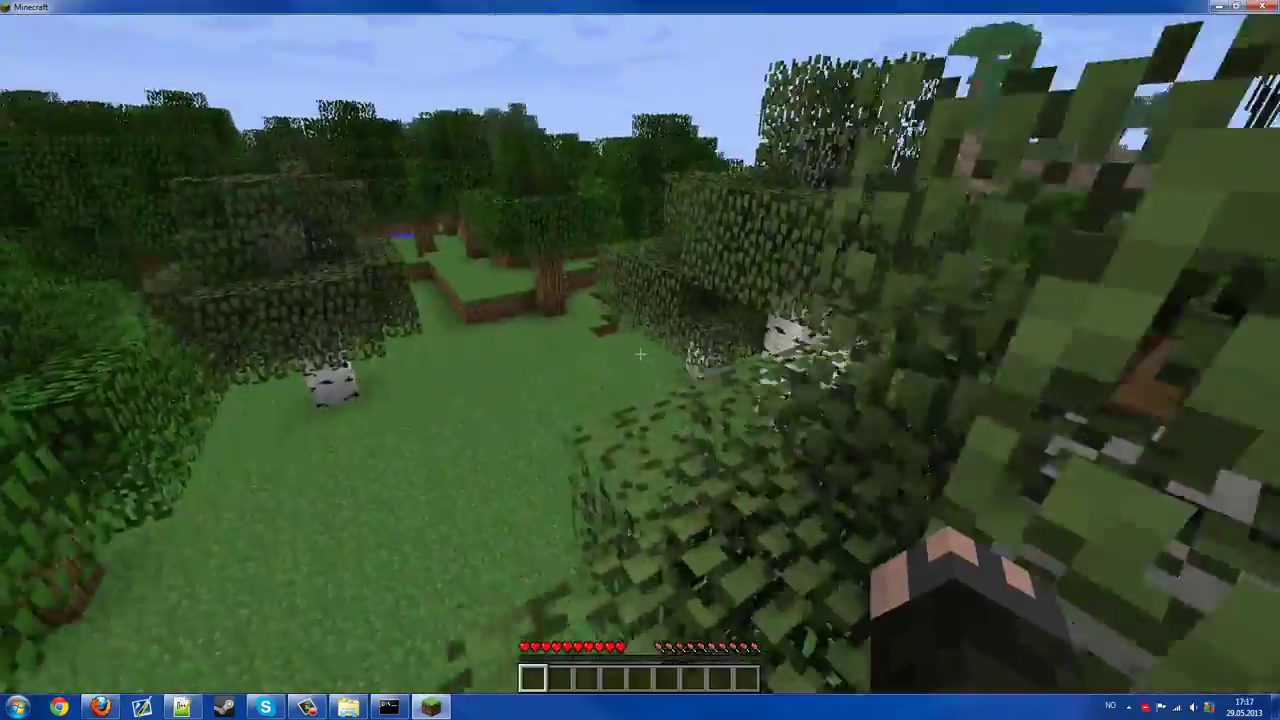
pyautogui.press('w')
pyautogui.press('space')
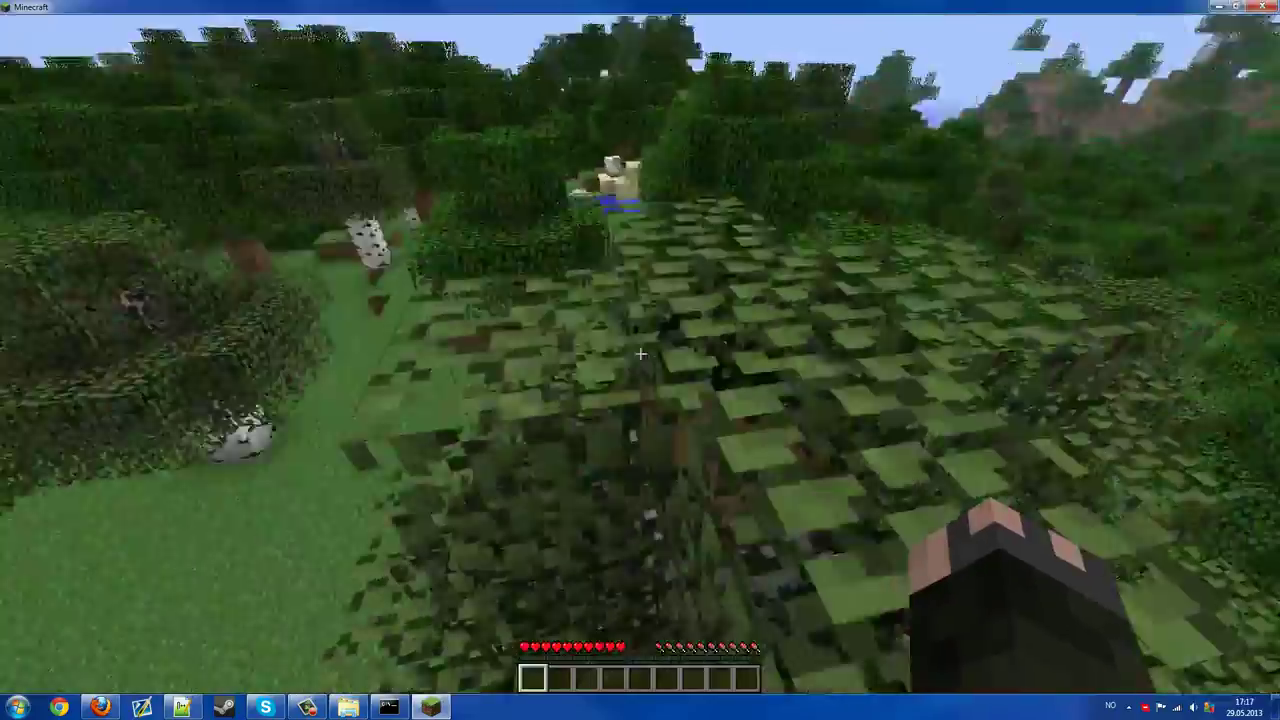
pyautogui.press('w')
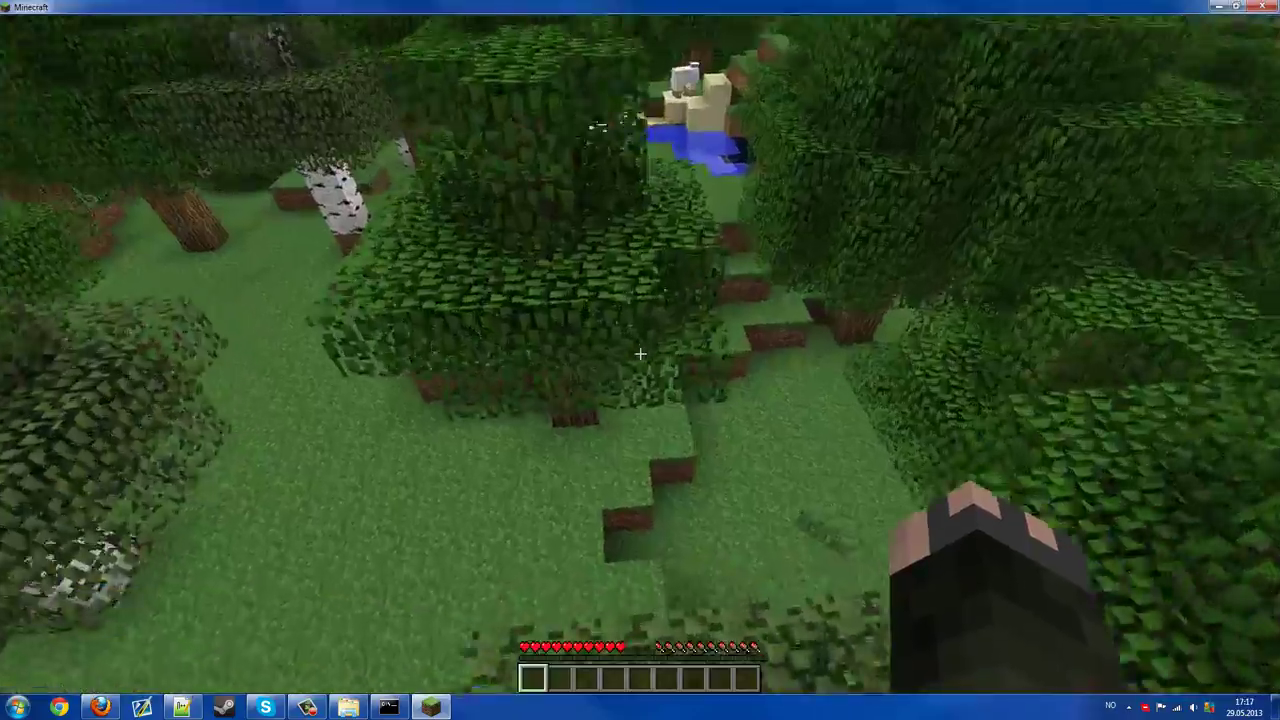
pyautogui.press('w')
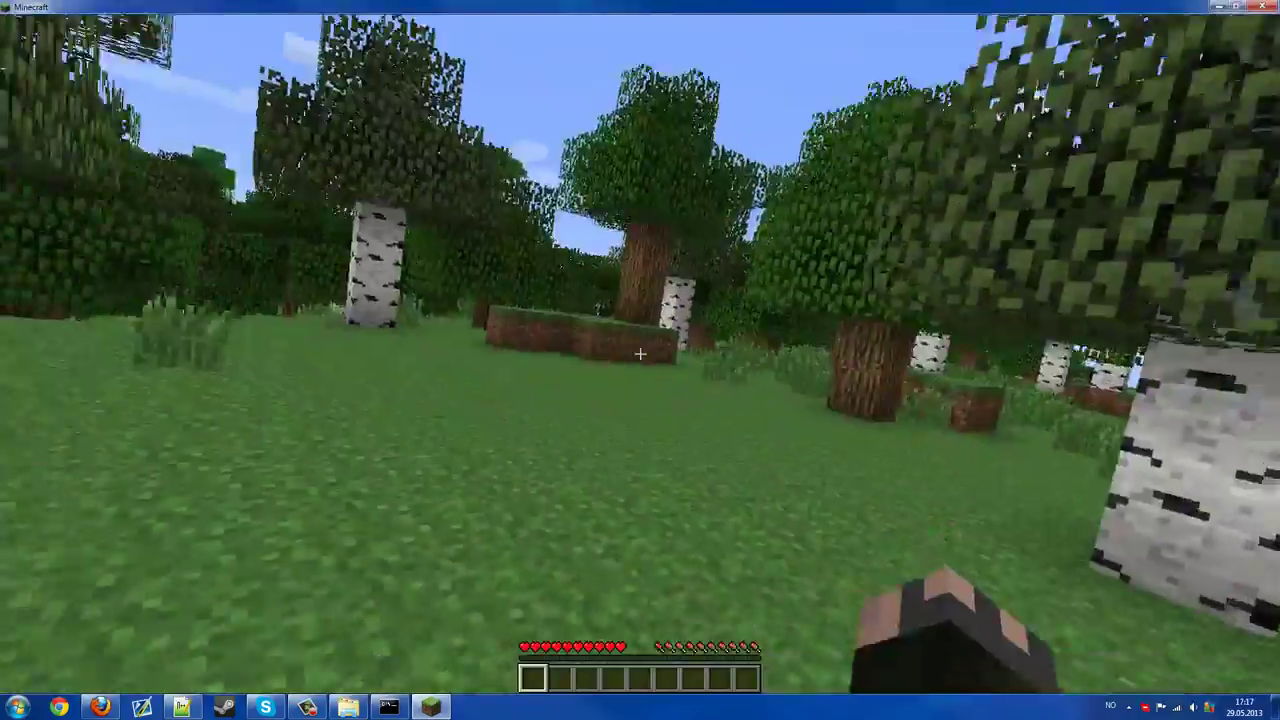
pyautogui.press('w')
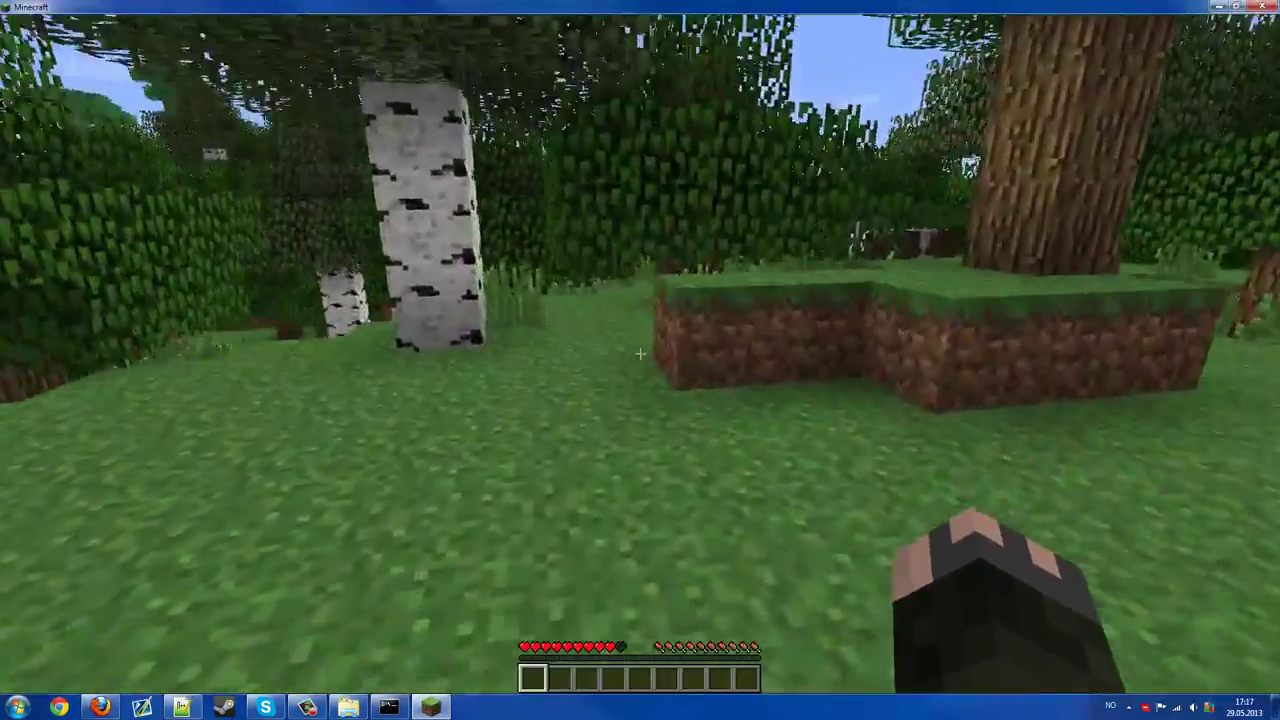
# - Walk briefly through the forest world and disconnect from the Bukkit server
pyautogui.press('w')
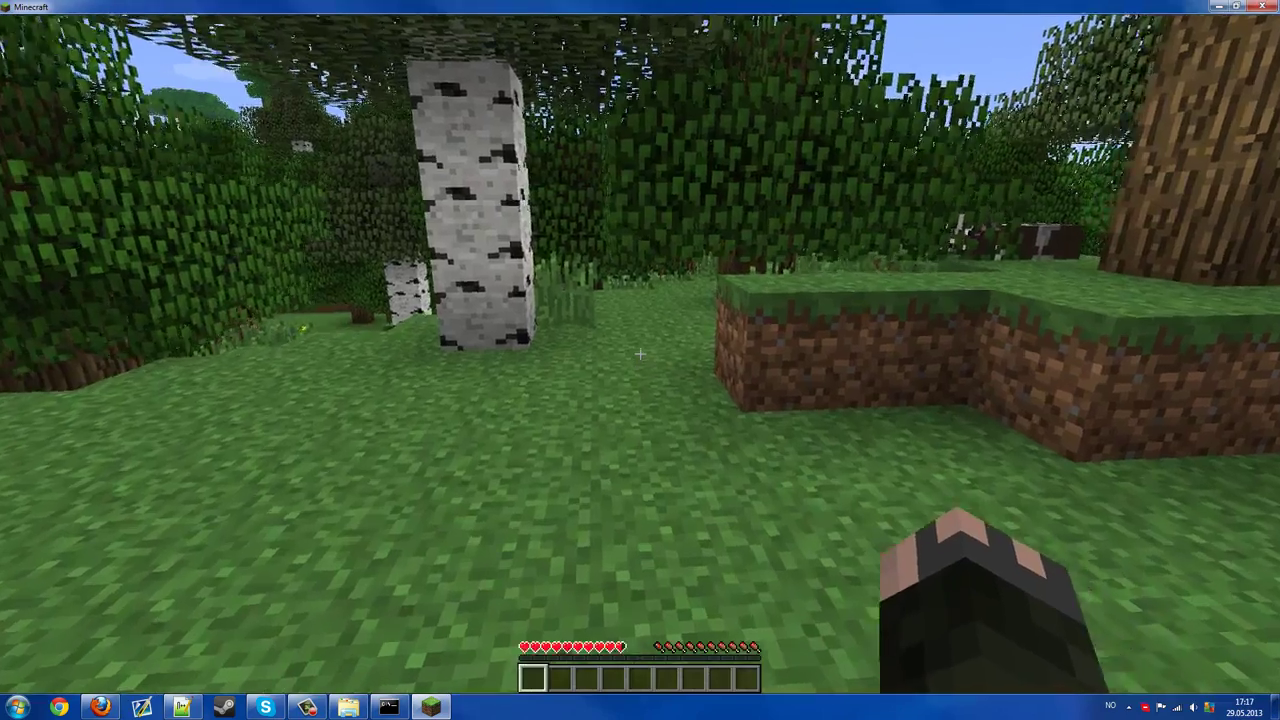
pyautogui.press('Escape')
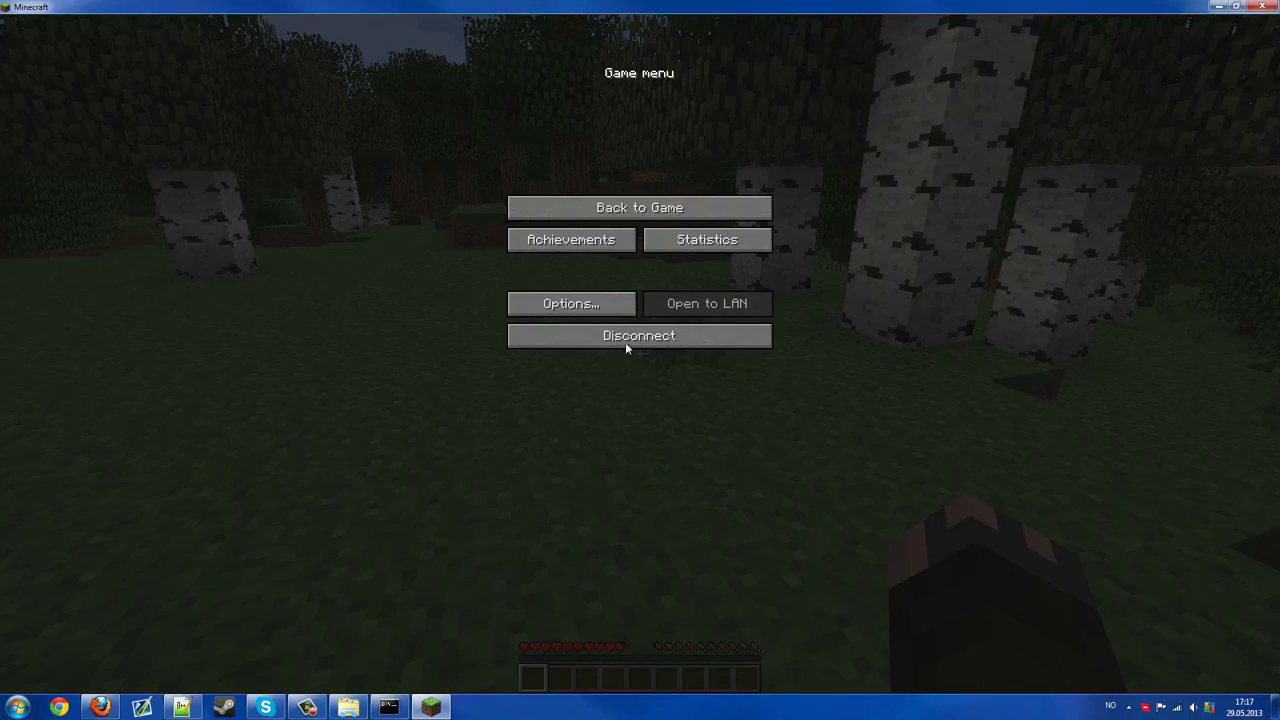
pyautogui.click(627, 345)
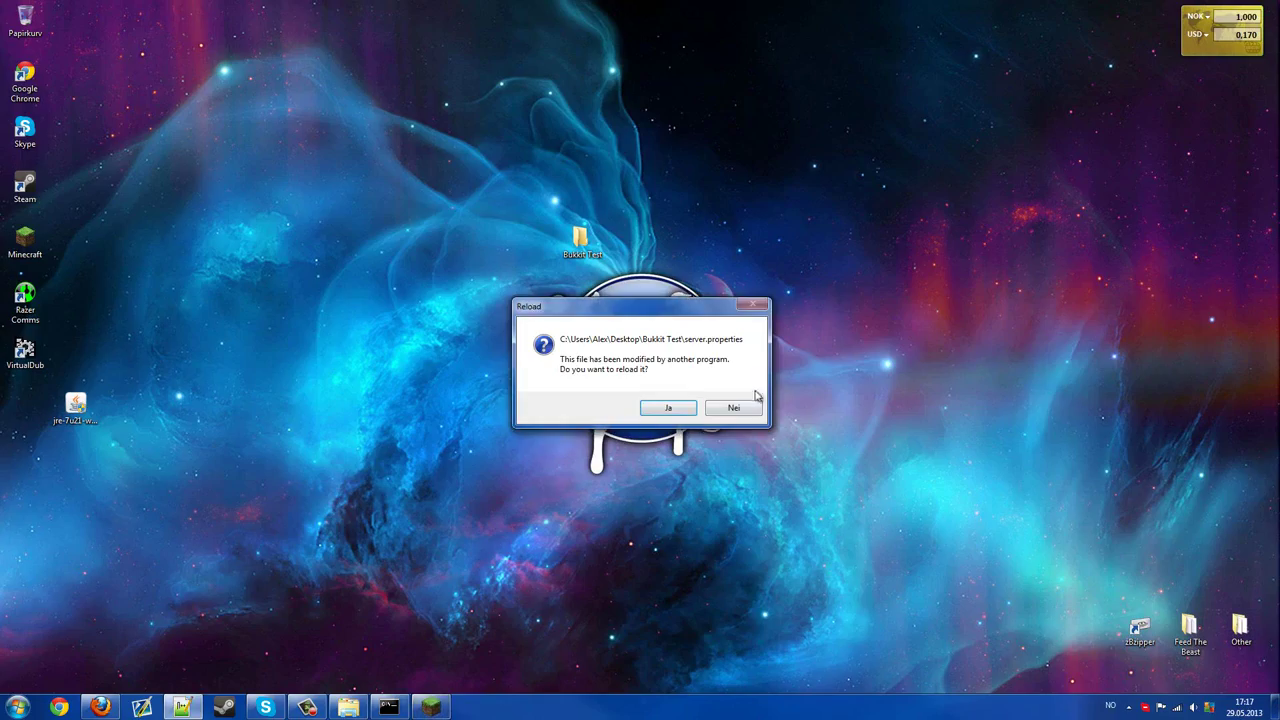
# - Reload server.properties in Notepad++, set online-mode to false and save the file
pyautogui.click(668, 405)
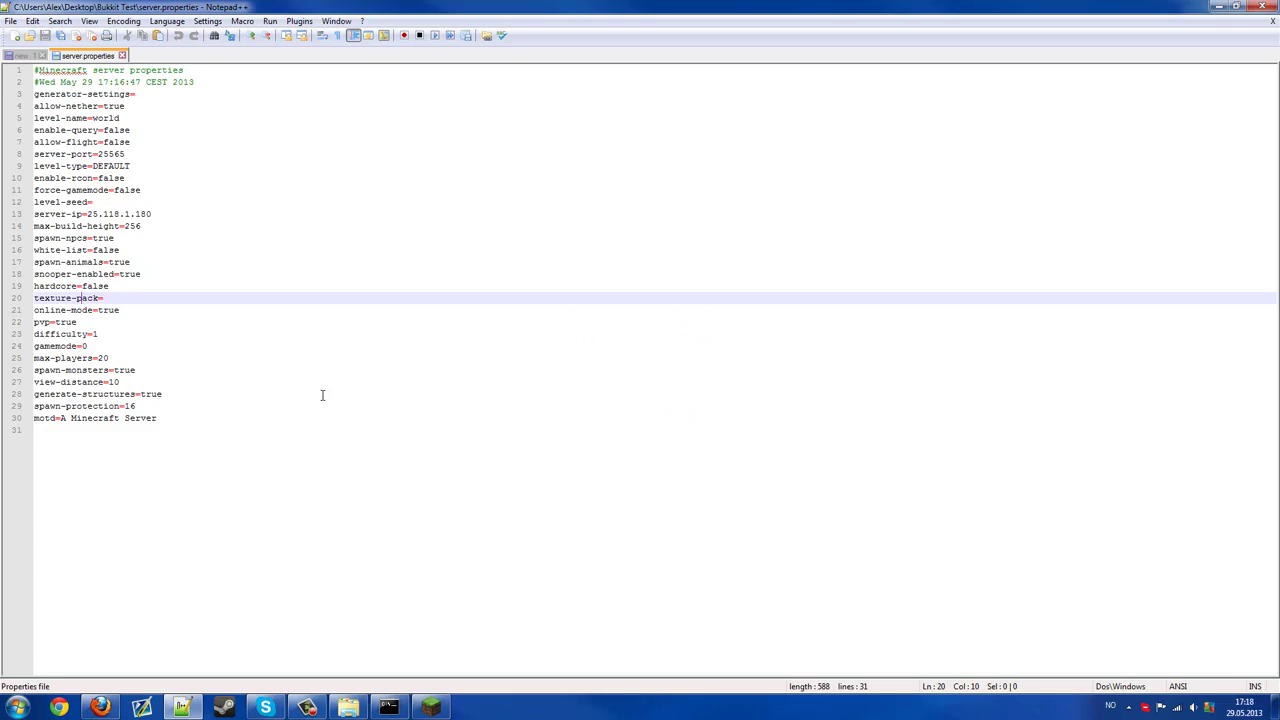
pyautogui.click(127, 310)
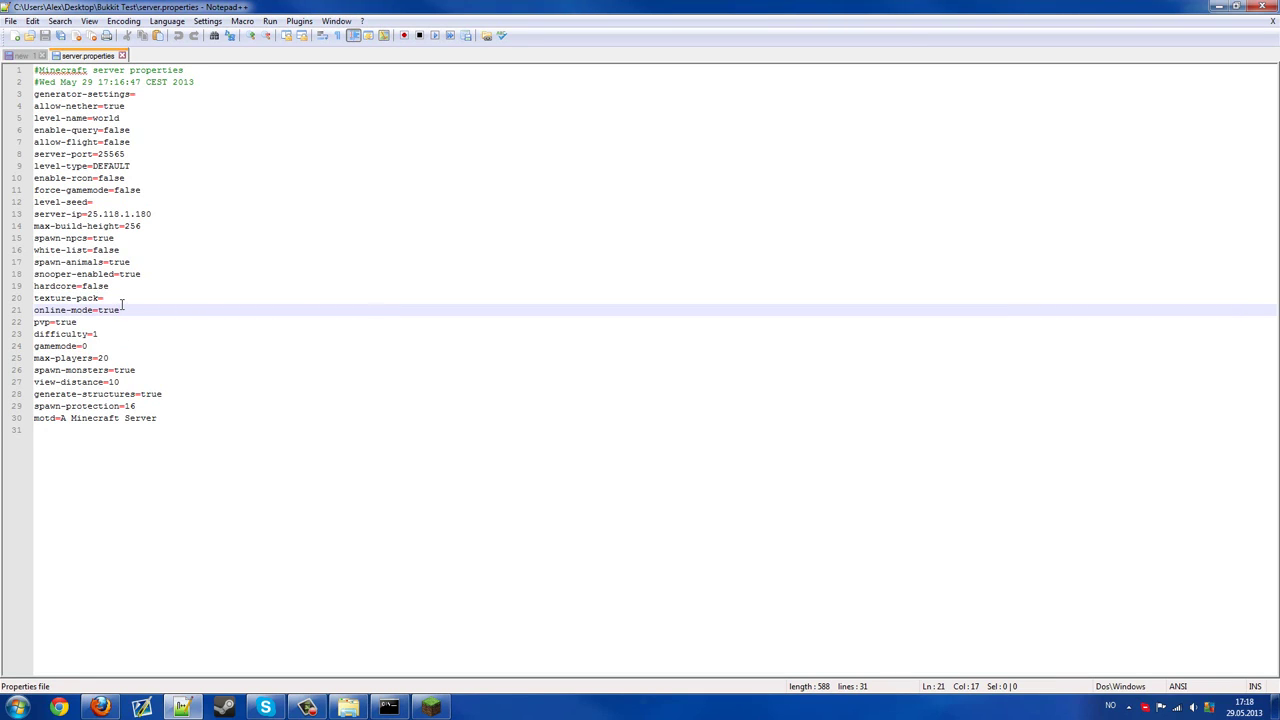
pyautogui.press('BackSpace')
pyautogui.press('BackSpace')
pyautogui.press('BackSpace')
pyautogui.press('BackSpace')
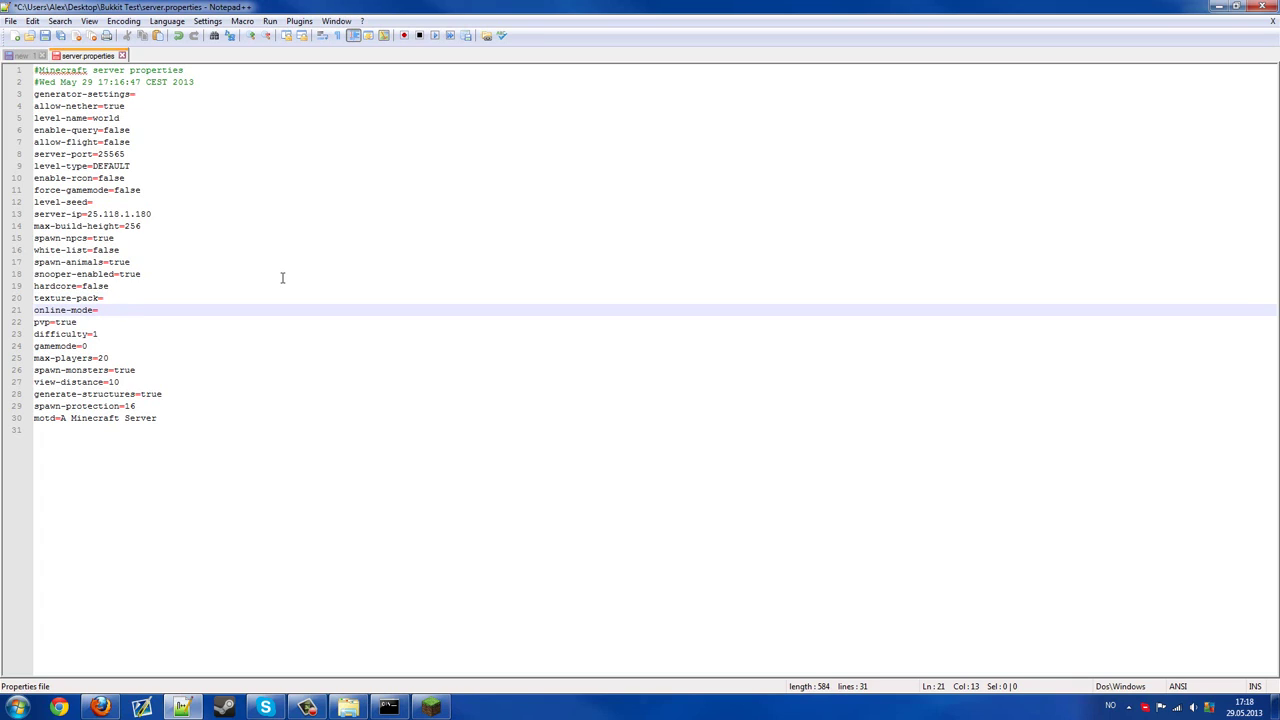
pyautogui.write('false')
pyautogui.hotkey('ctrl', 's')
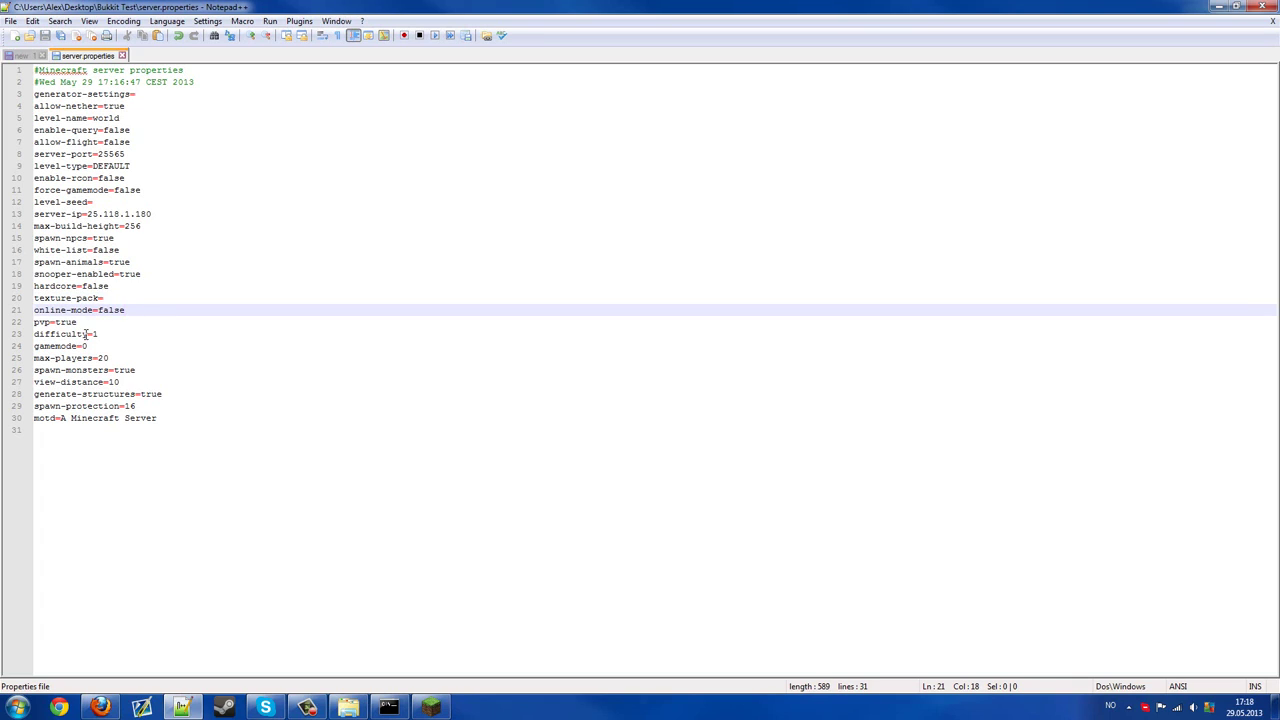
# - Shut down the running server from its console with the stop command and return to the Bukkit Test folder
pyautogui.click(389, 707)
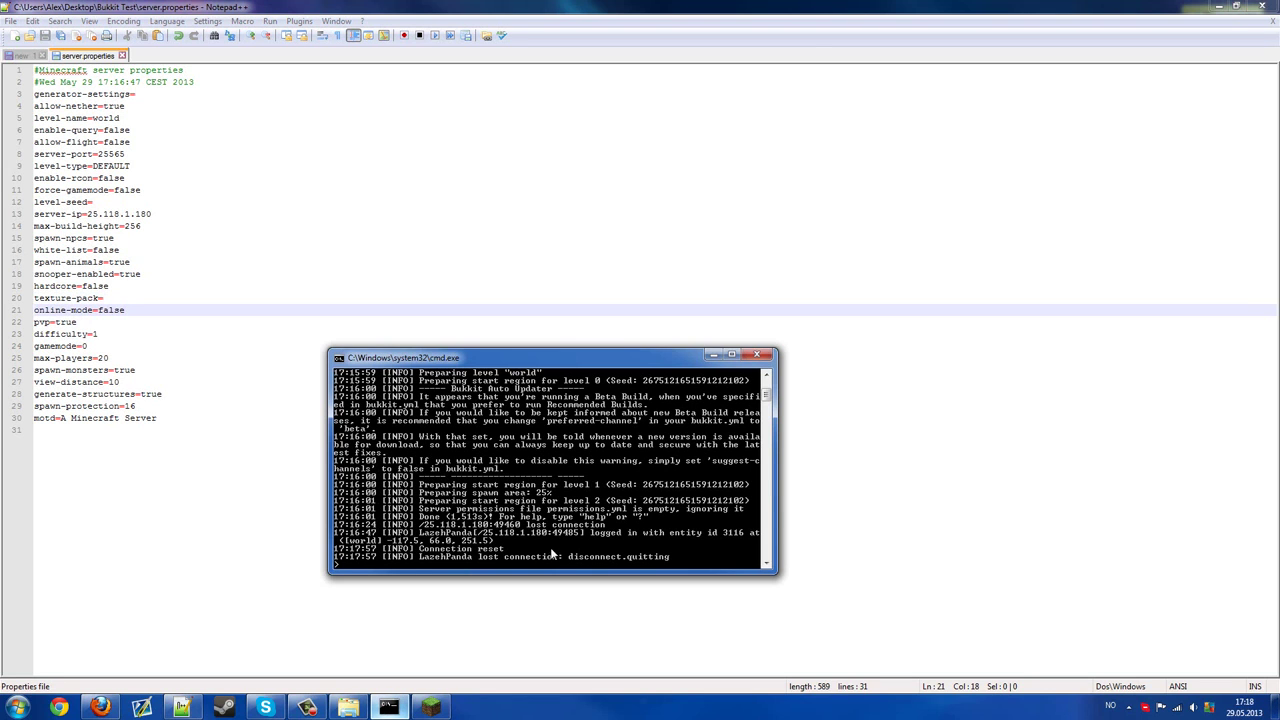
pyautogui.write('stop')
pyautogui.press('Return')
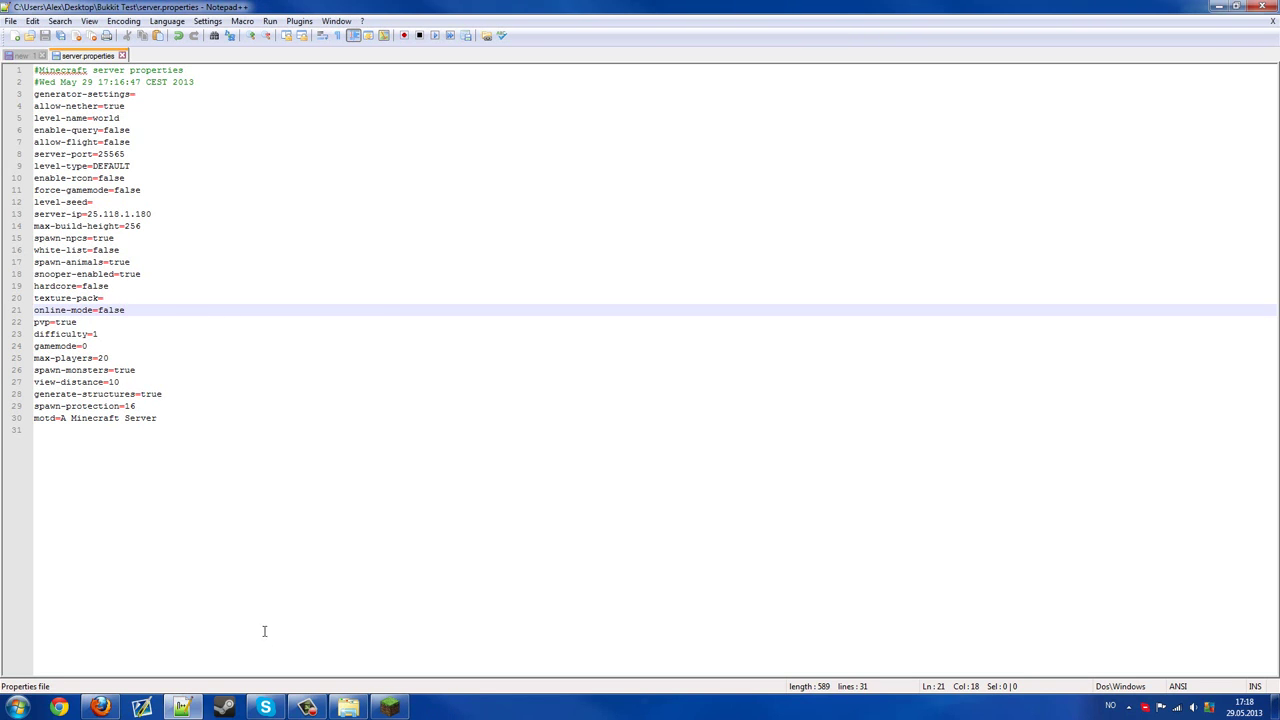
pyautogui.click(348, 707)
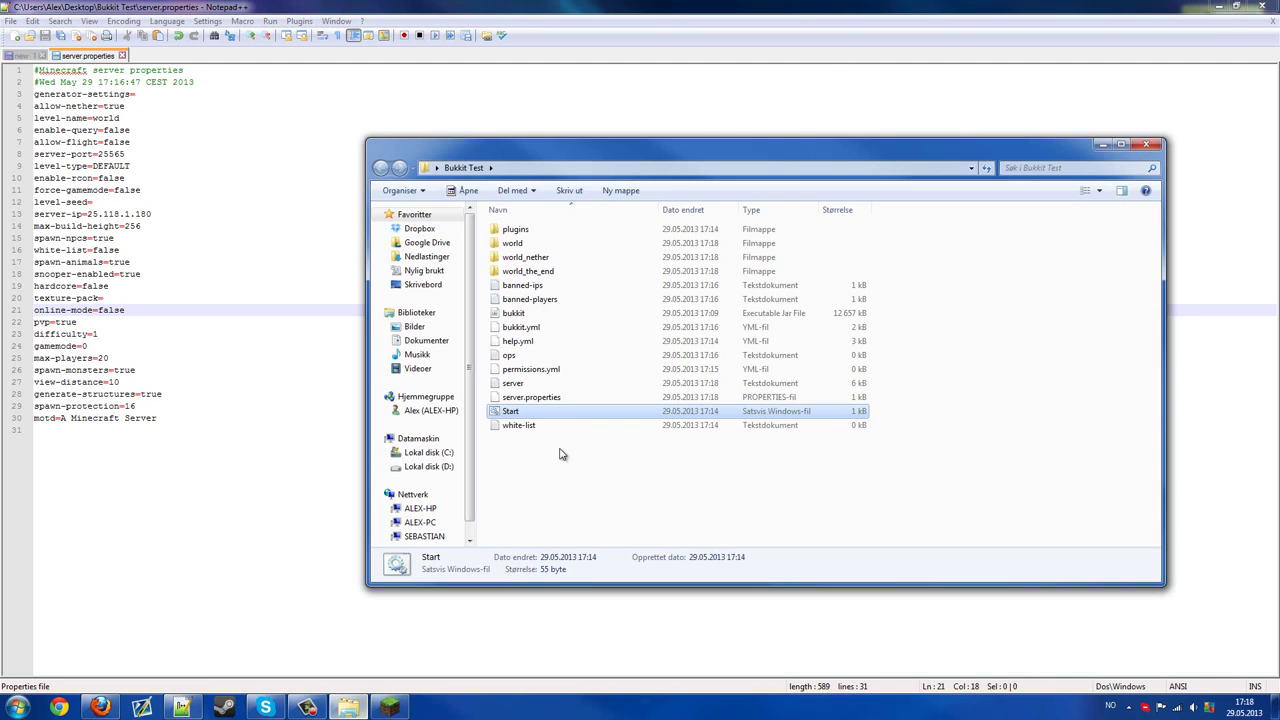
pyautogui.rightClick(504, 411)
pyautogui.click(507, 413)
pyautogui.rightClick(507, 412)
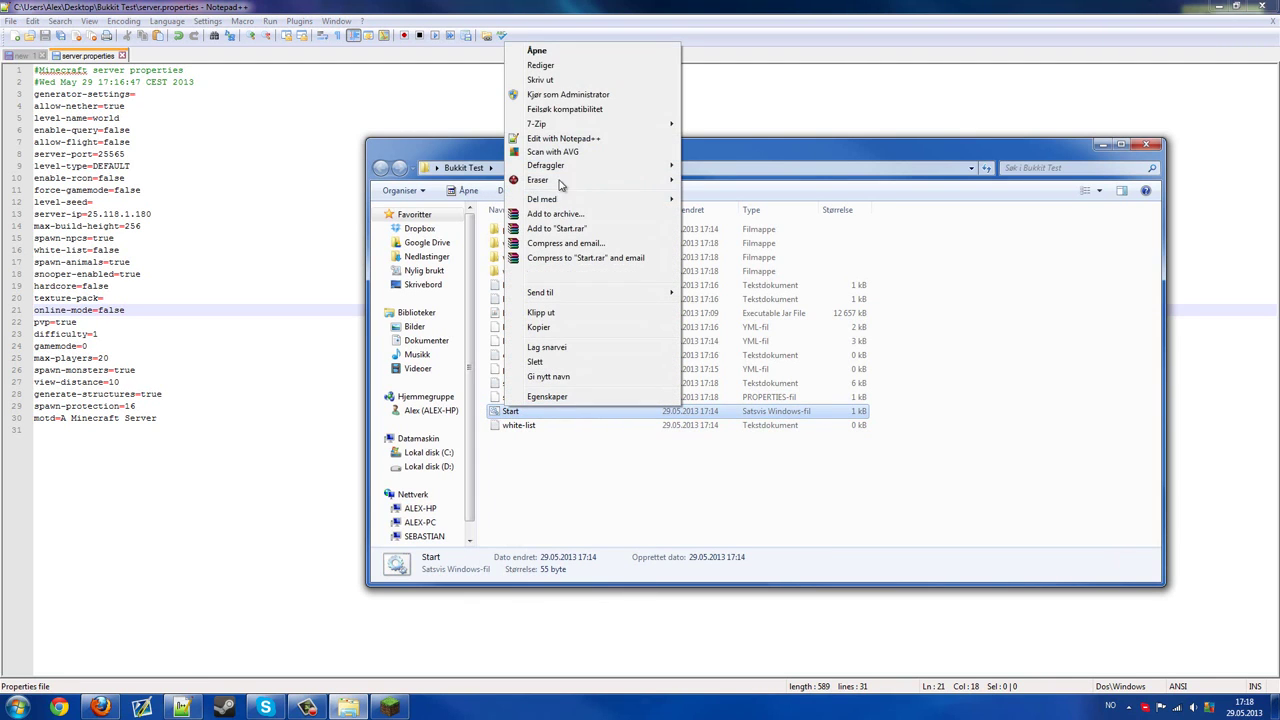
pyautogui.click(561, 74)
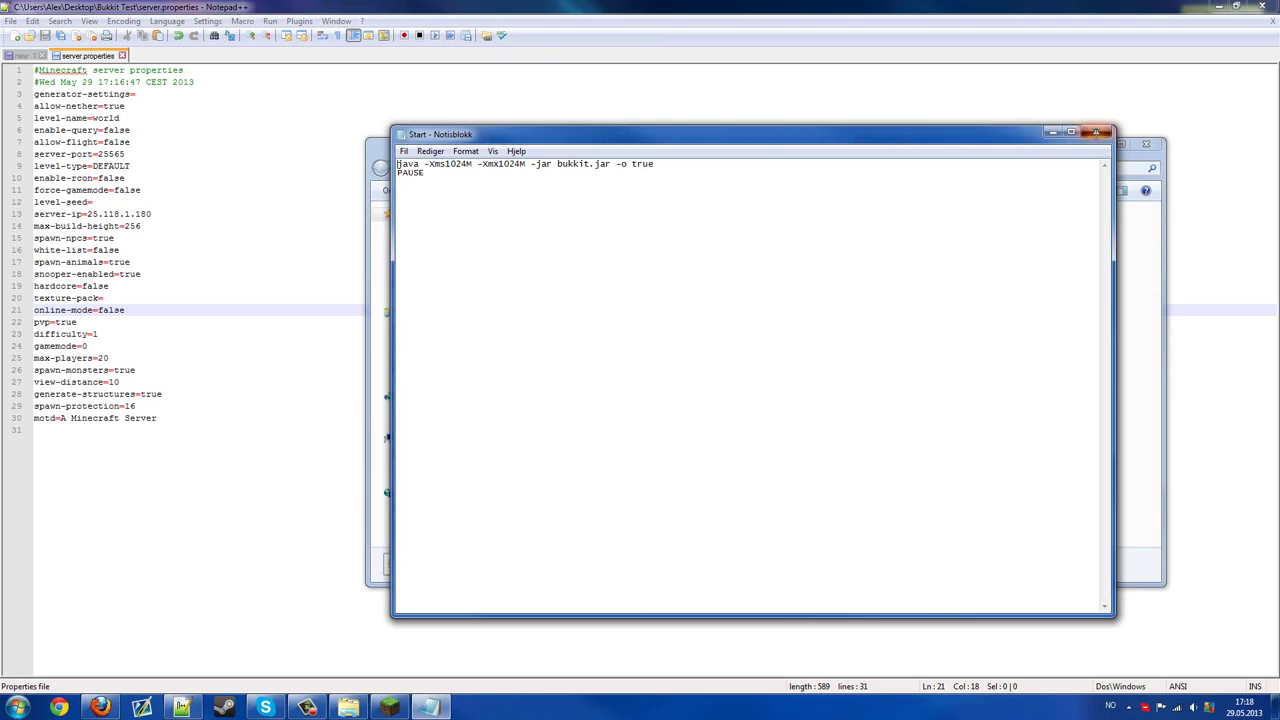
pyautogui.click(1096, 132)
pyautogui.rightClick(590, 412)
pyautogui.click(580, 480)
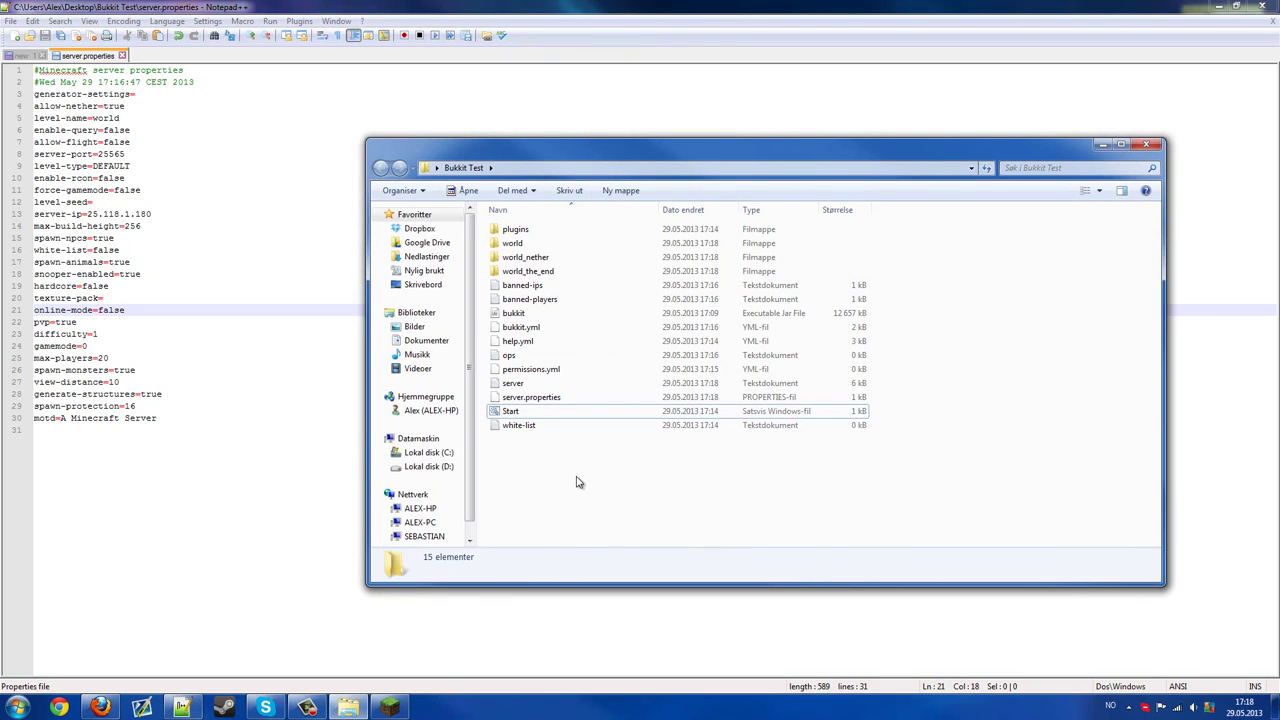
# - Open the Start batch file in Notepad++, change its -o argument to false and save it
pyautogui.click(532, 414)
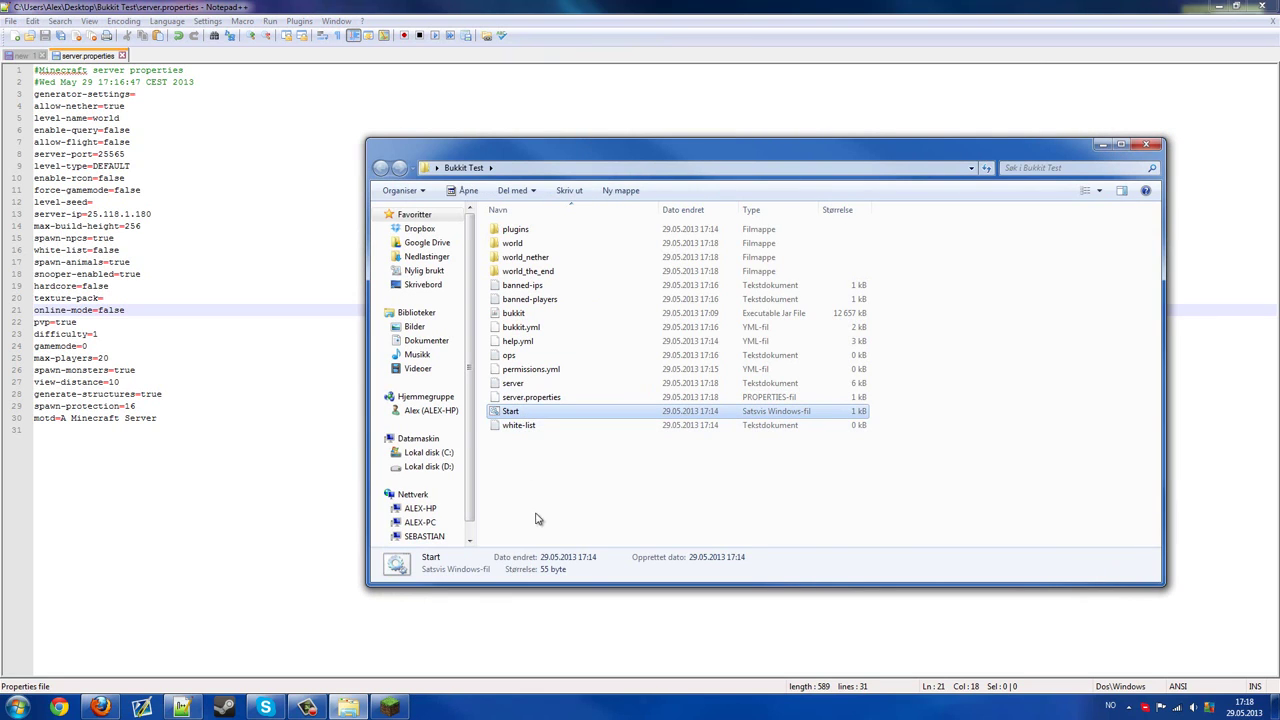
pyautogui.rightClick(521, 416)
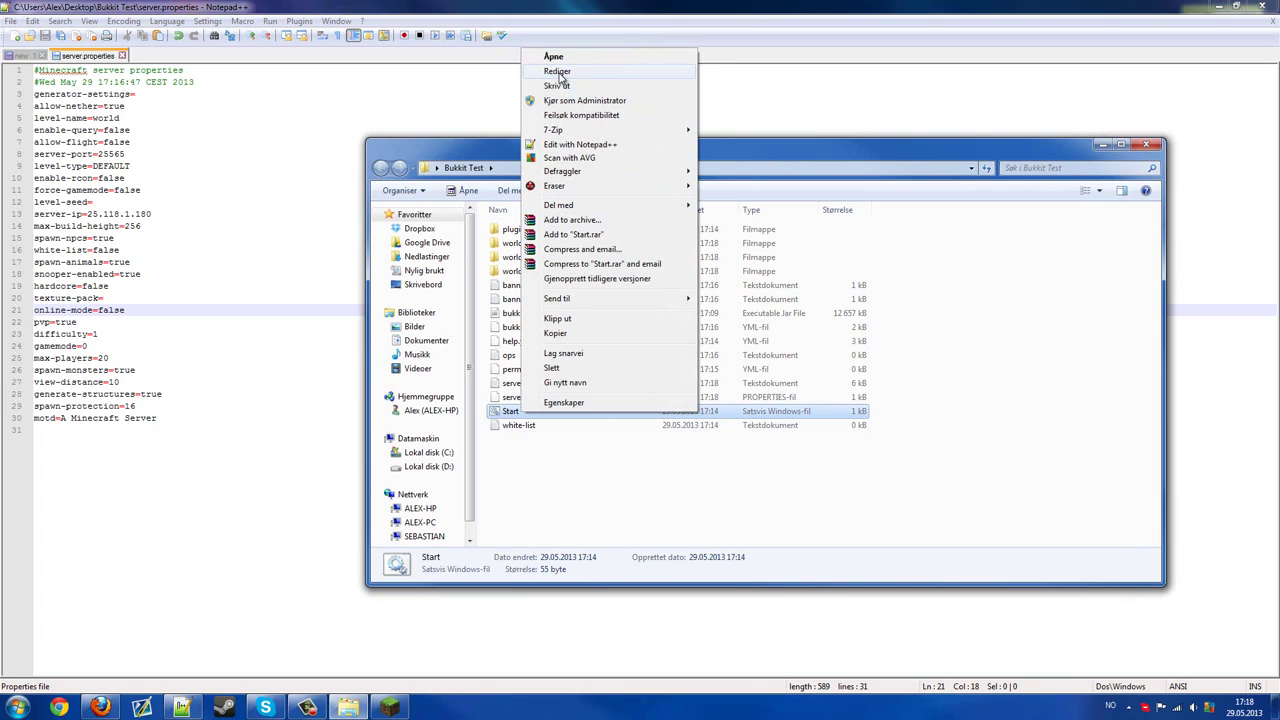
pyautogui.click(574, 146)
pyautogui.click(318, 67)
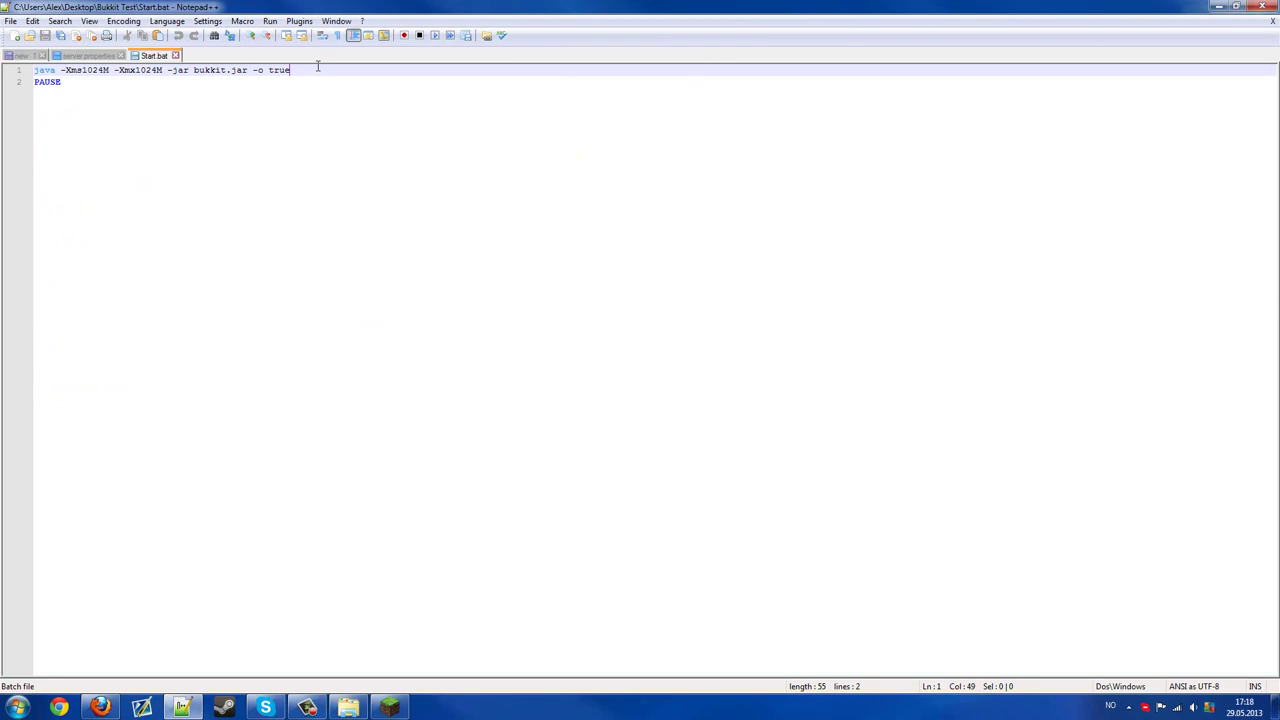
pyautogui.press('BackSpace')
pyautogui.press('BackSpace')
pyautogui.press('BackSpace')
pyautogui.press('BackSpace')
pyautogui.write('false')
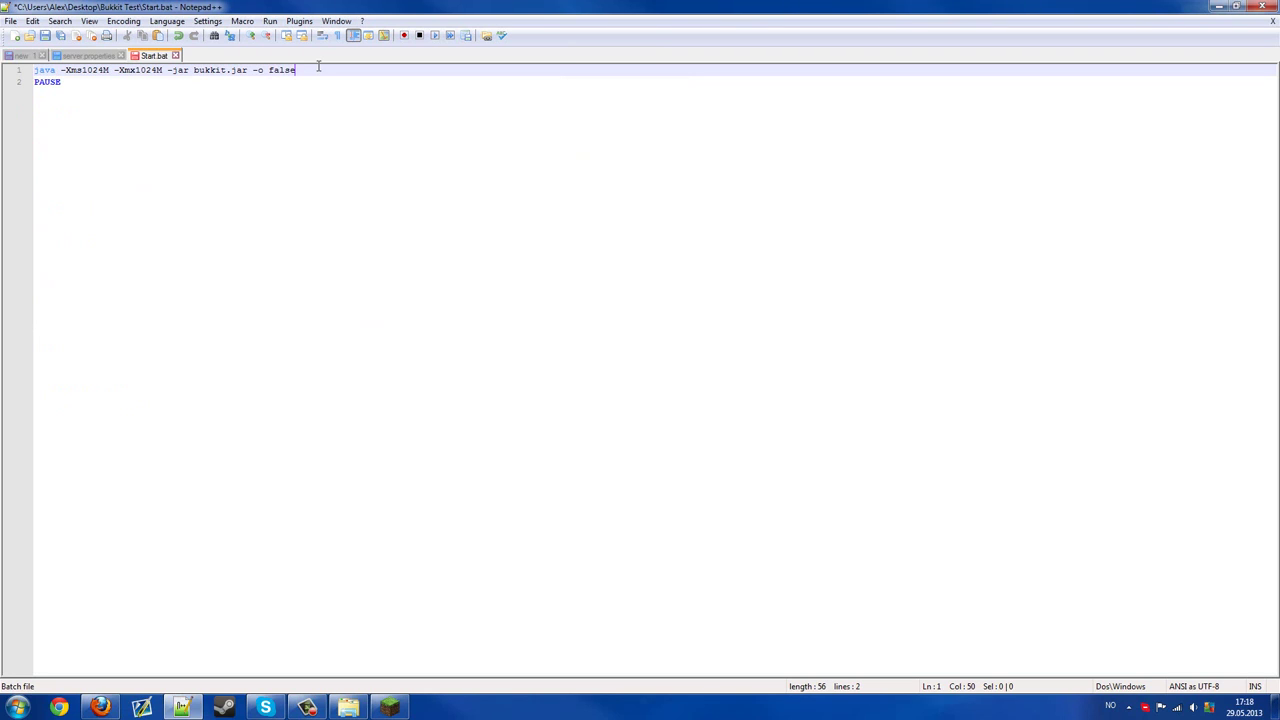
pyautogui.hotkey('ctrl', 's')
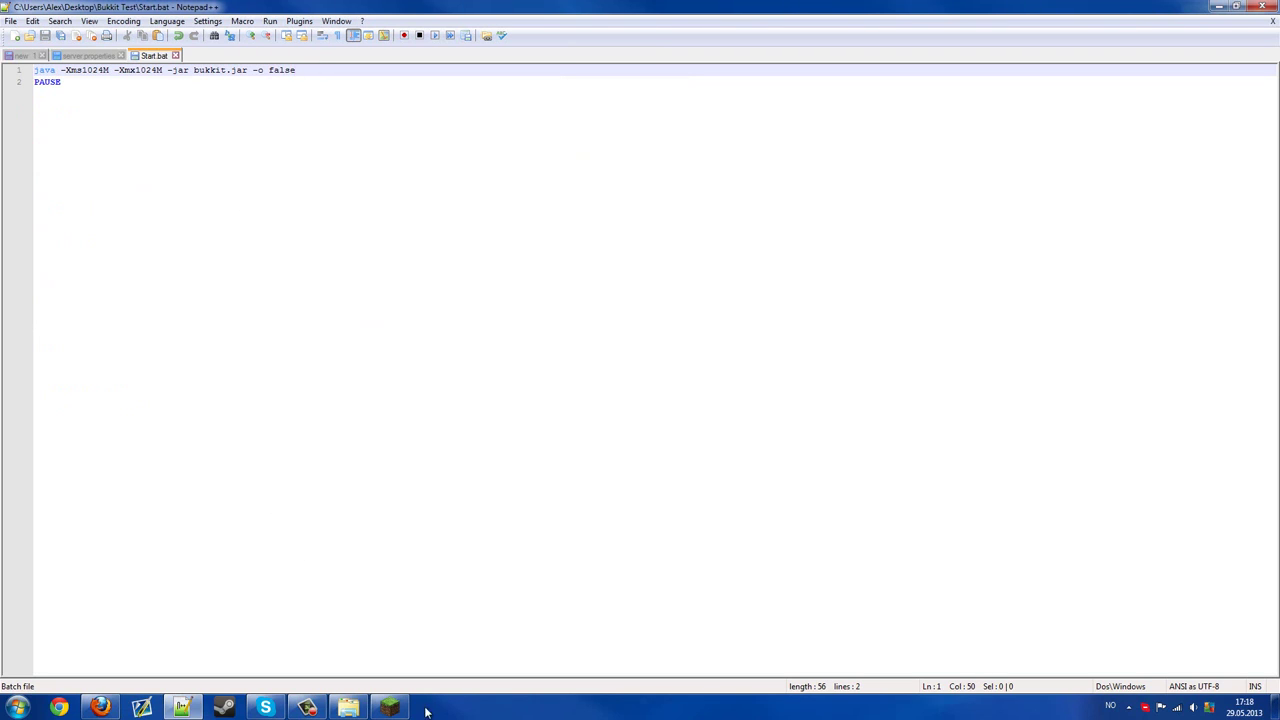
# - Run the Start batch file from the Bukkit Test folder, review the console's startup output and stop the server
pyautogui.click(348, 707)
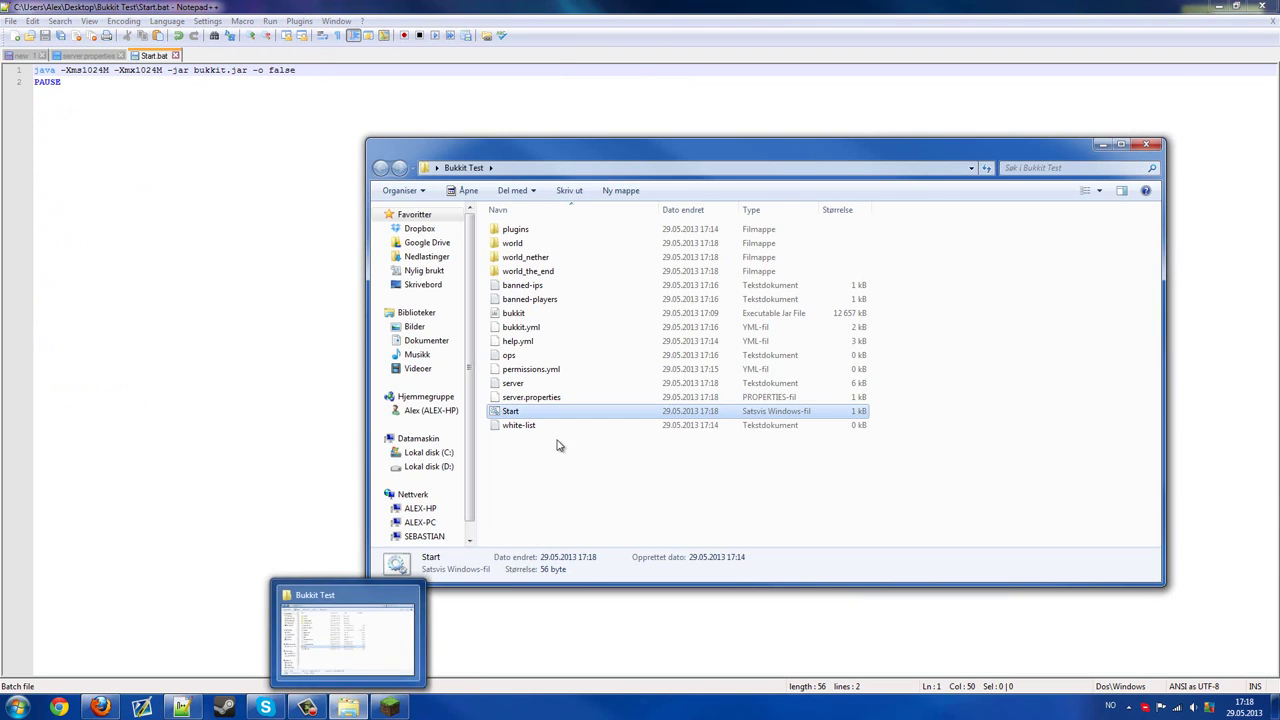
pyautogui.doubleClick(555, 414)
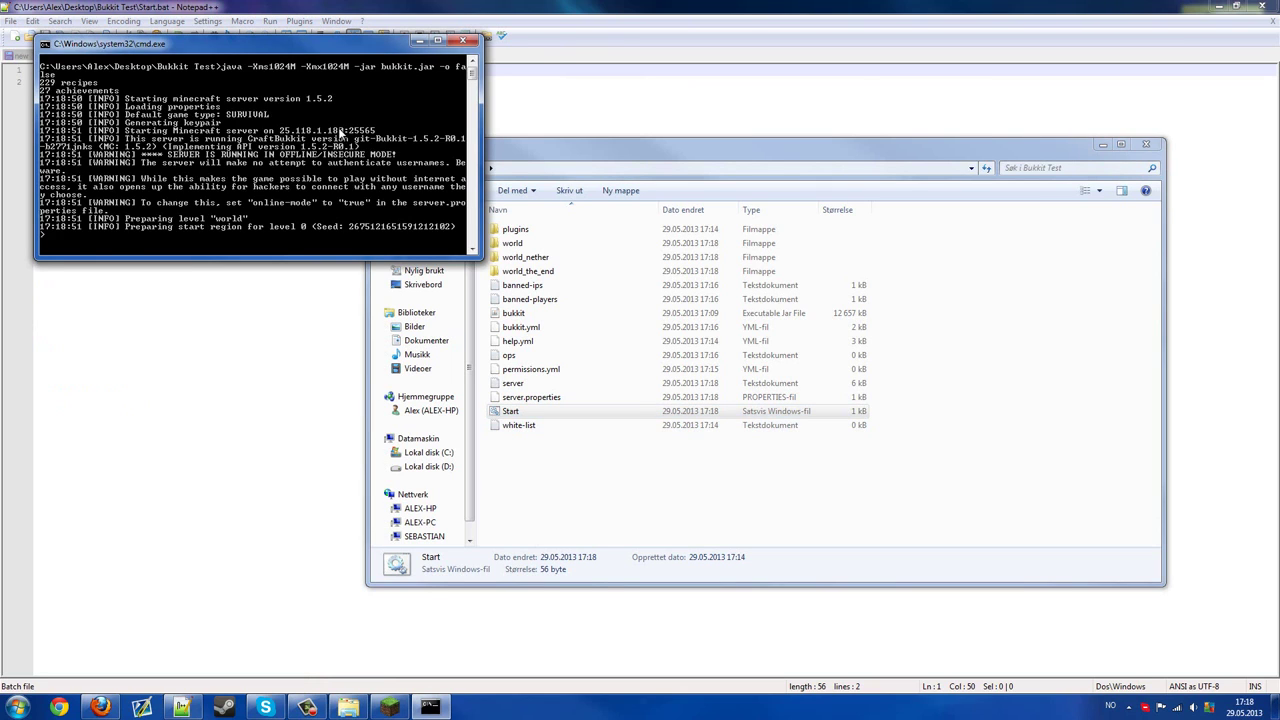
pyautogui.scroll(4, 368, 188)
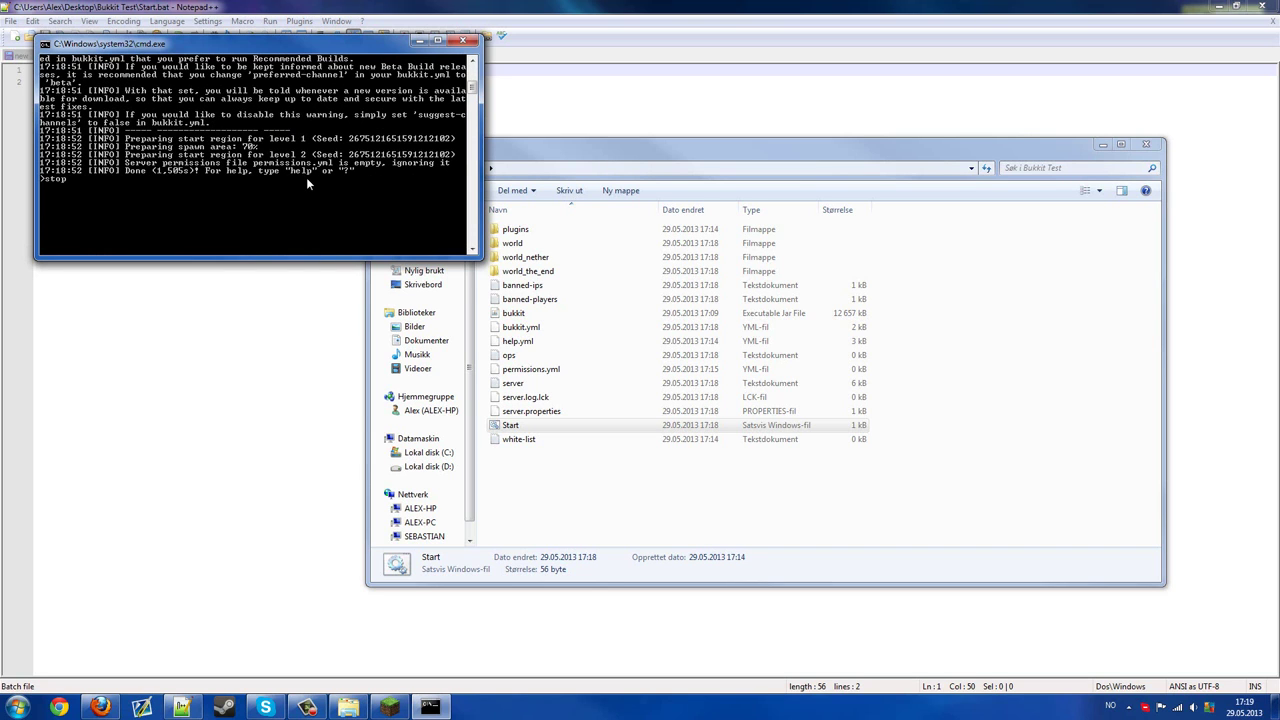
pyautogui.press('Return')
pyautogui.press('Return')
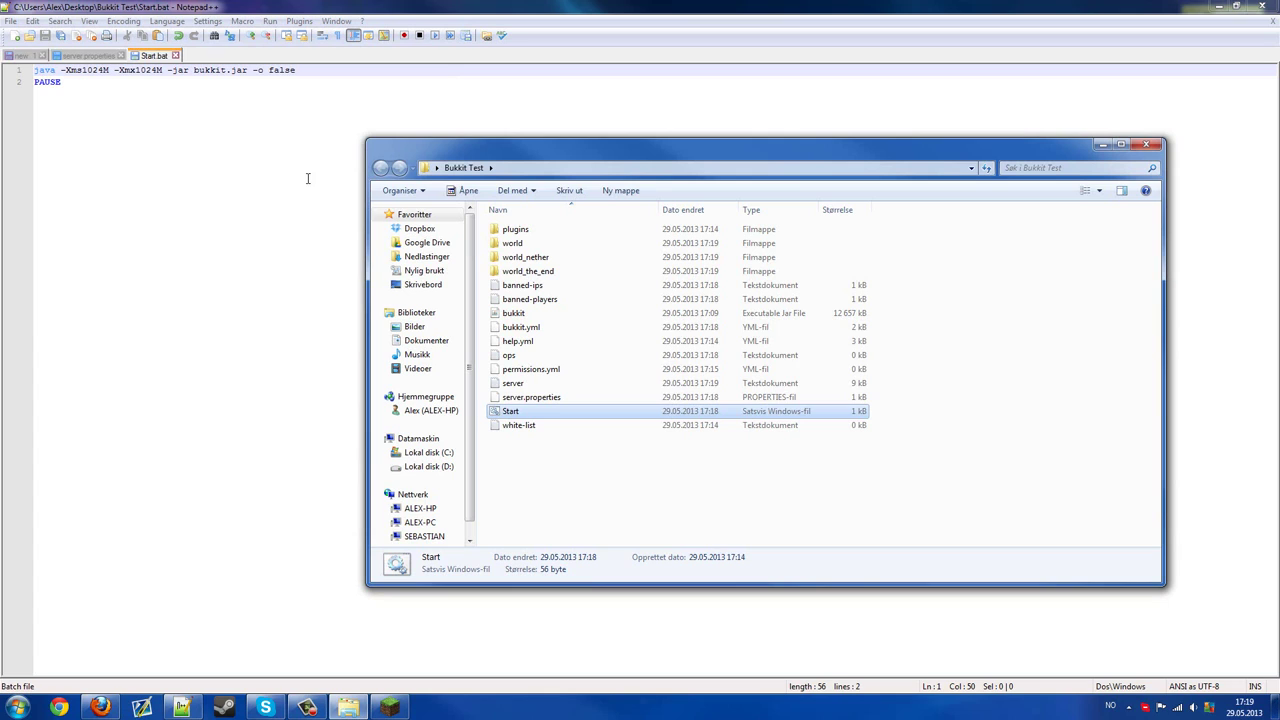
pyautogui.click(528, 490)
pyautogui.click(528, 414)
pyautogui.click(548, 470)
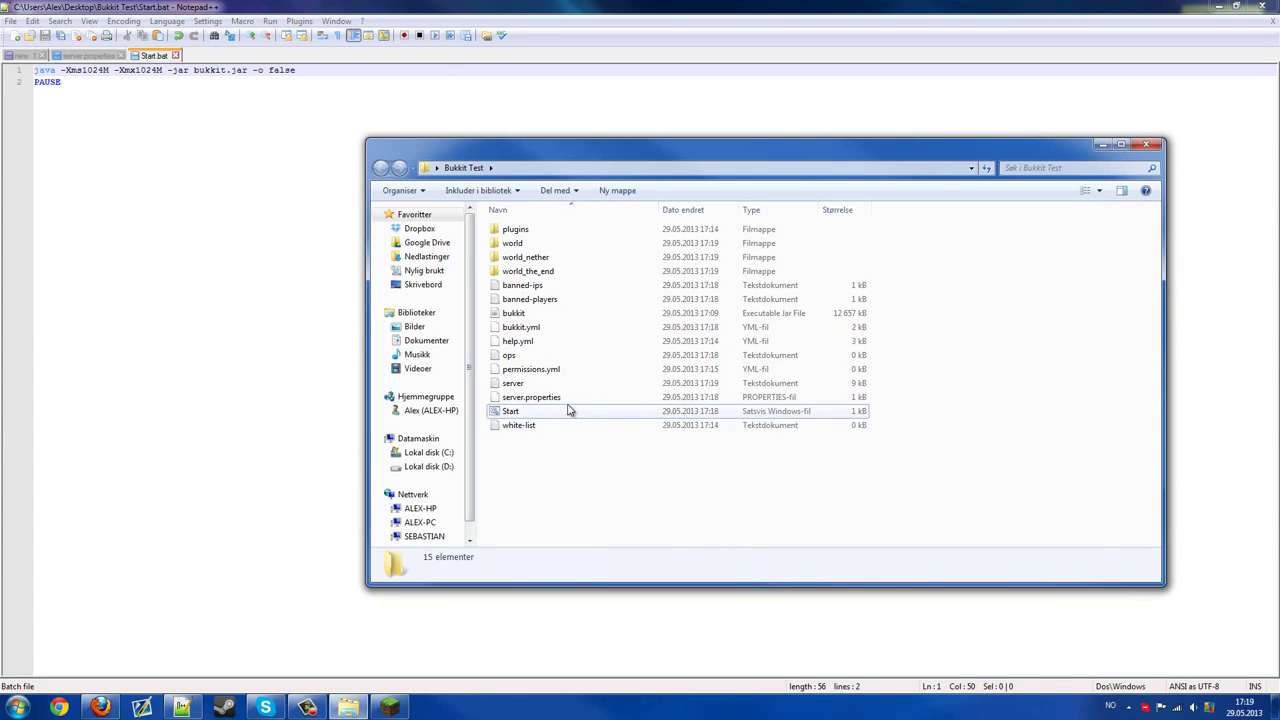
pyautogui.click(572, 411)
pyautogui.click(555, 478)
# - Switch to Firefox and look through the BukkitWiki page on setting up a server
pyautogui.click(100, 707)
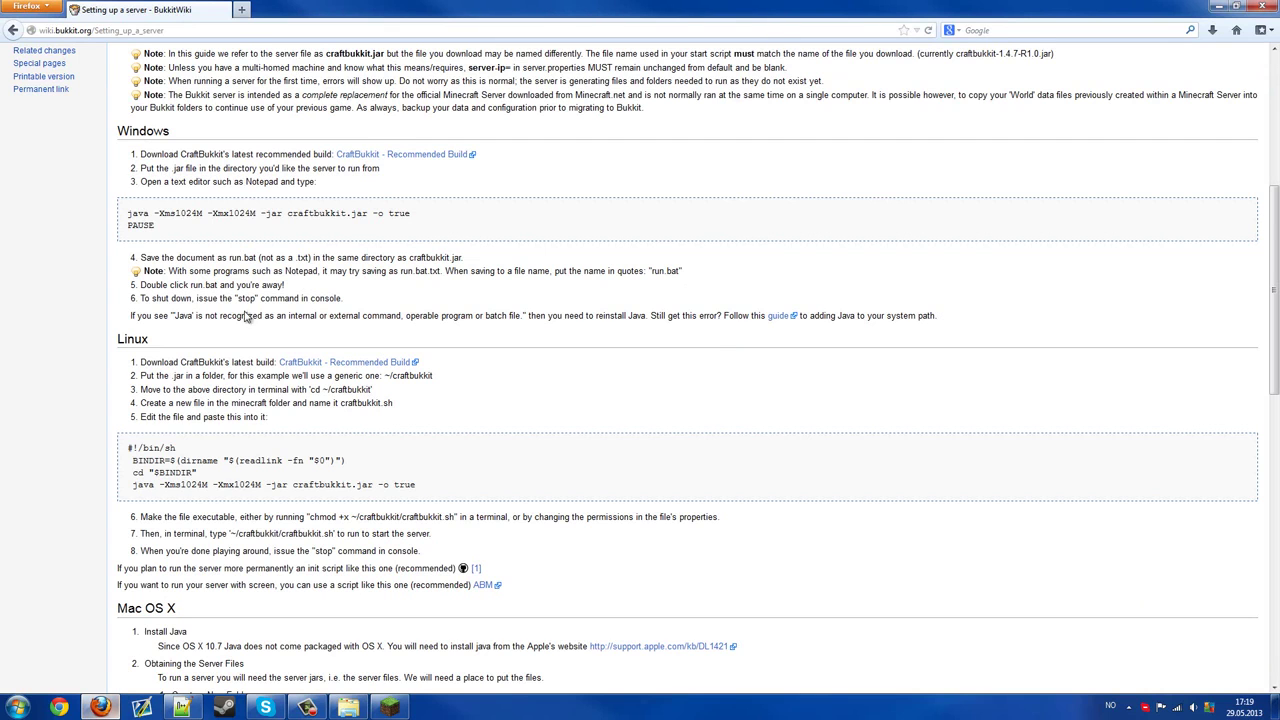
pyautogui.scroll(-10, 523, 446)
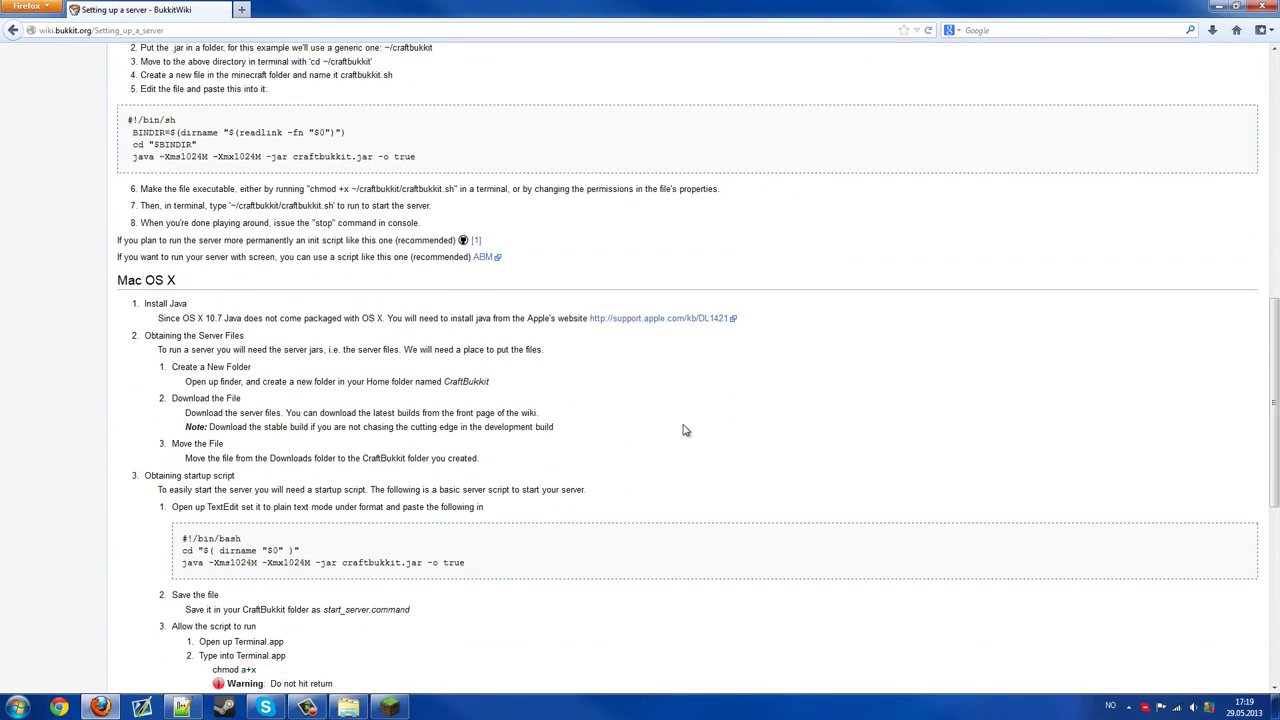
pyautogui.scroll(12, 697, 447)
pyautogui.scroll(3, 697, 447)
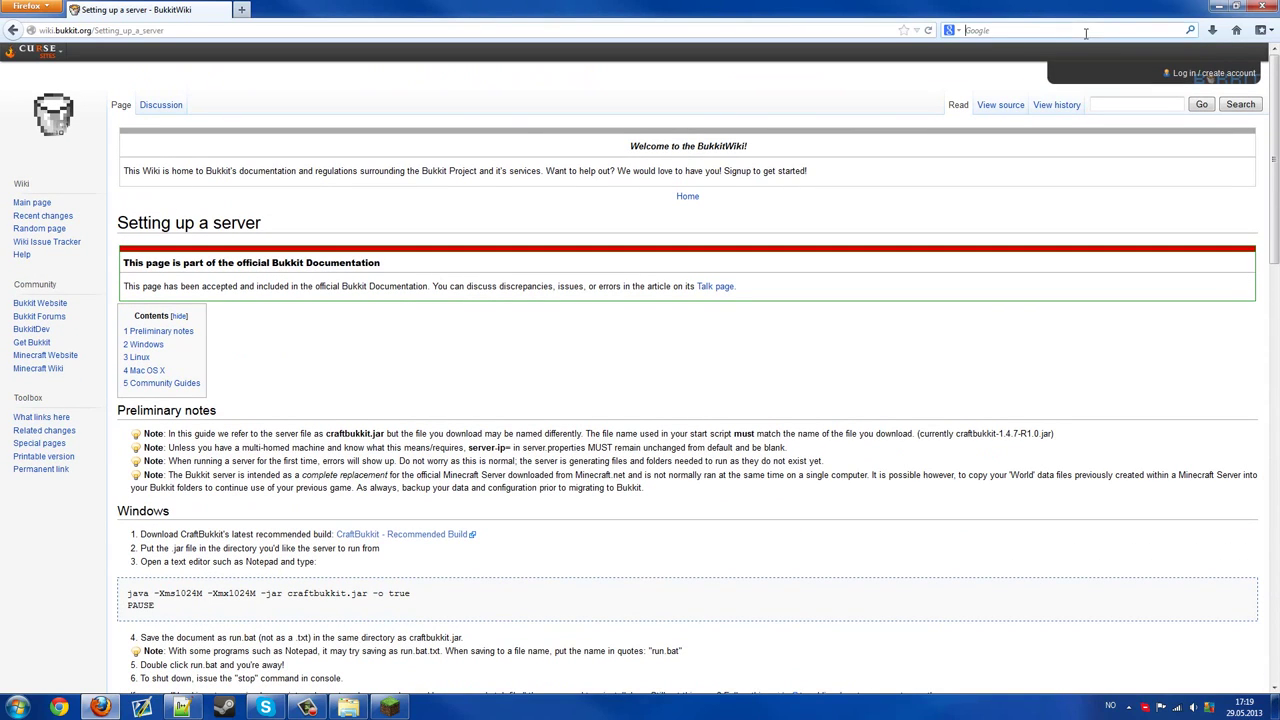
# - Switch to Notepad++, decline reloading server.properties, and return to the Bukkit Test folder to point out the Start file
pyautogui.click(181, 707)
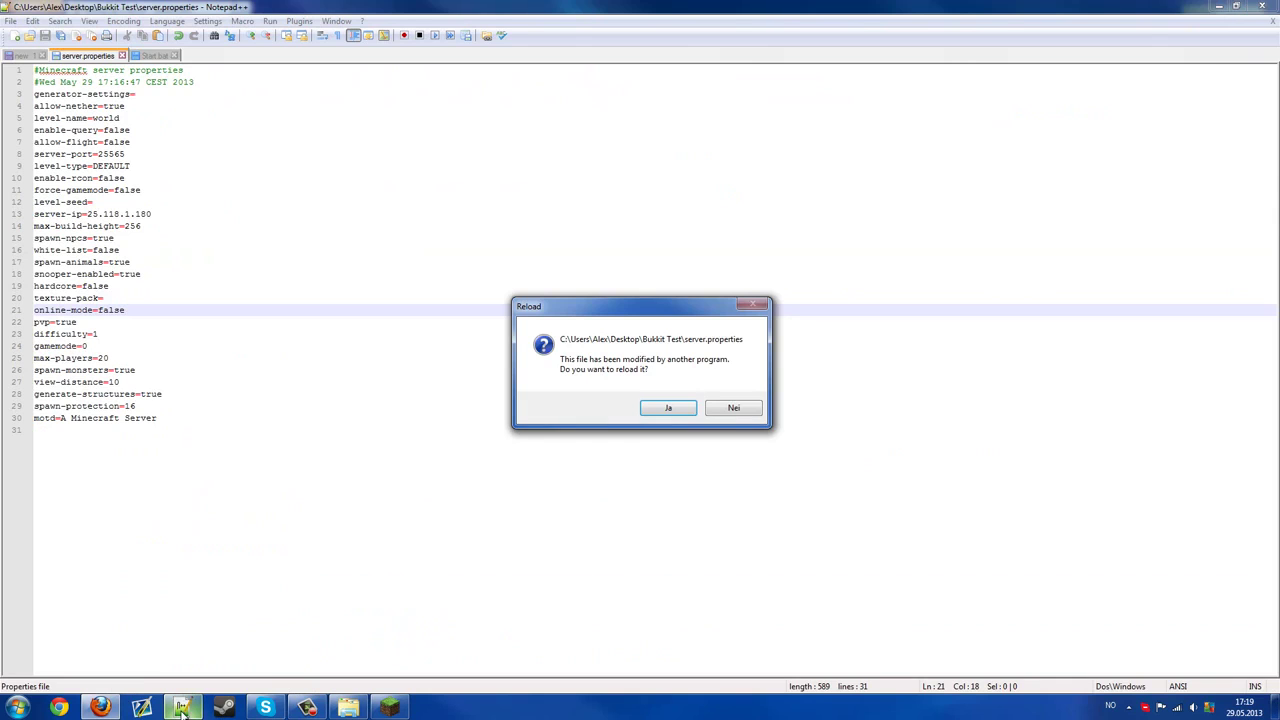
pyautogui.click(736, 409)
pyautogui.click(348, 707)
pyautogui.click(531, 397)
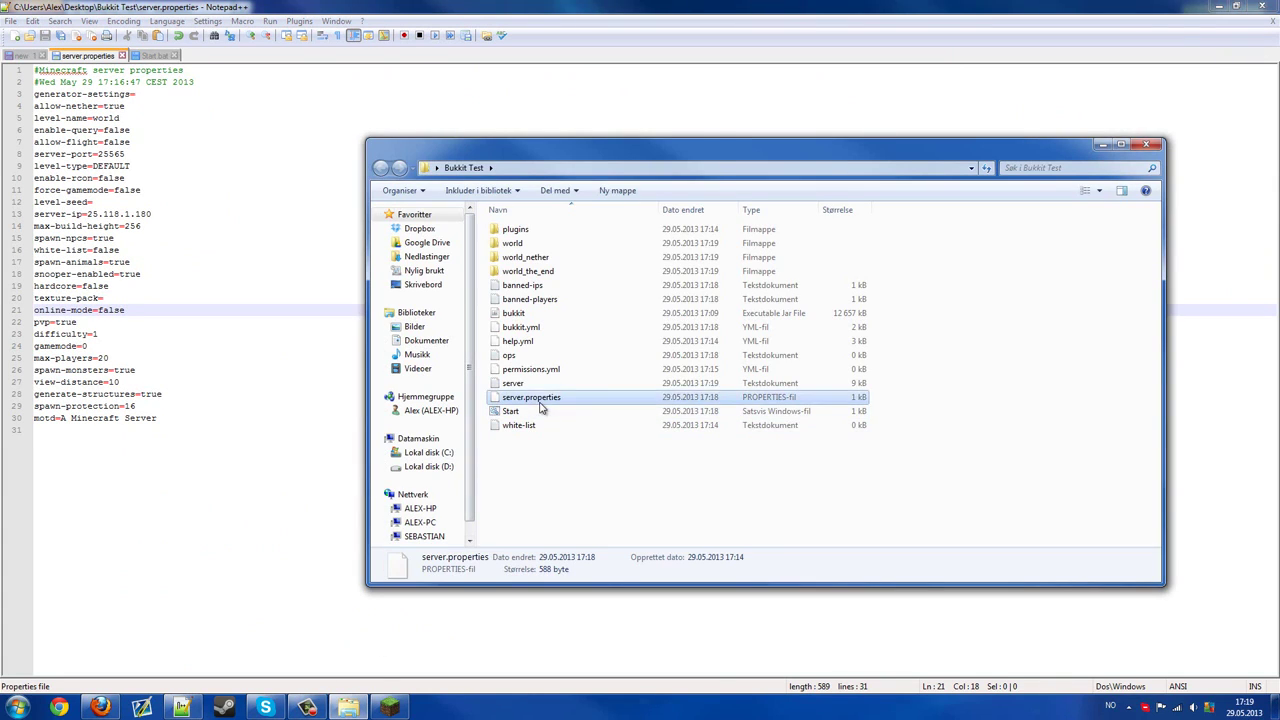
pyautogui.click(531, 414)
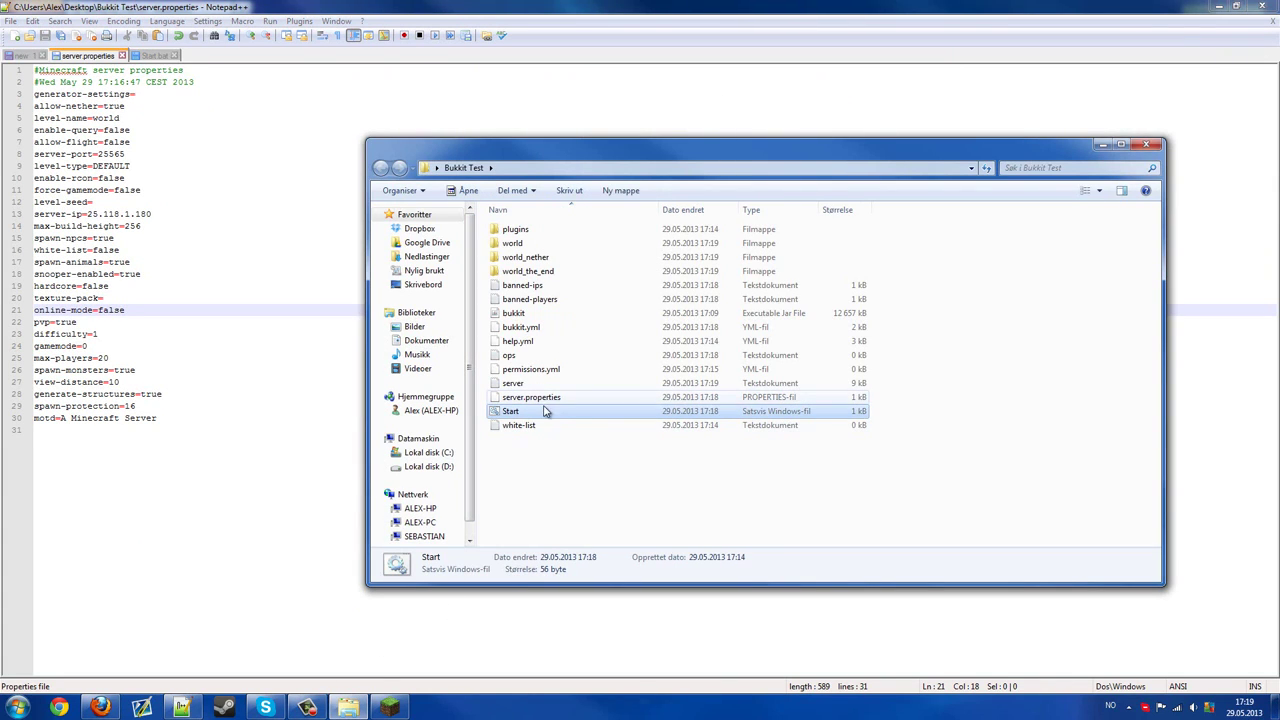
pyautogui.click(545, 424)
pyautogui.click(545, 415)
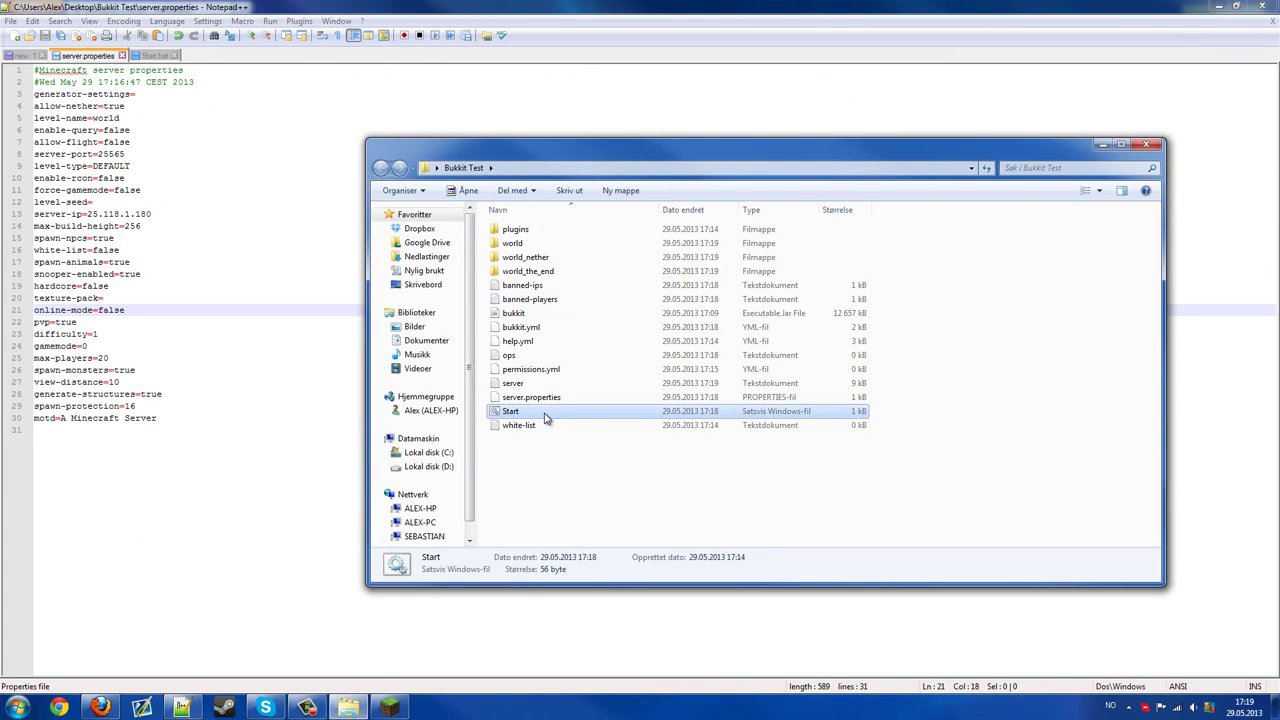
pyautogui.click(528, 490)
# - Switch to Firefox and search Google for BukkitGUI
pyautogui.click(102, 707)
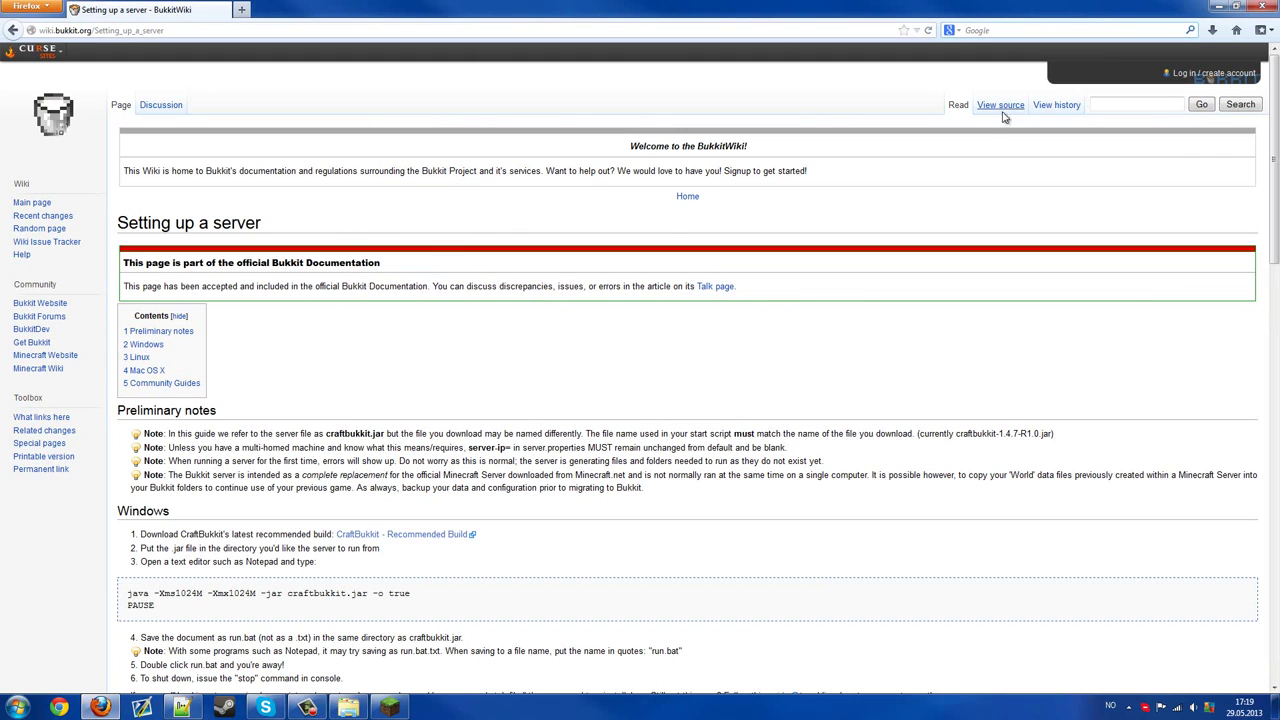
pyautogui.click(1026, 30)
pyautogui.write('de')
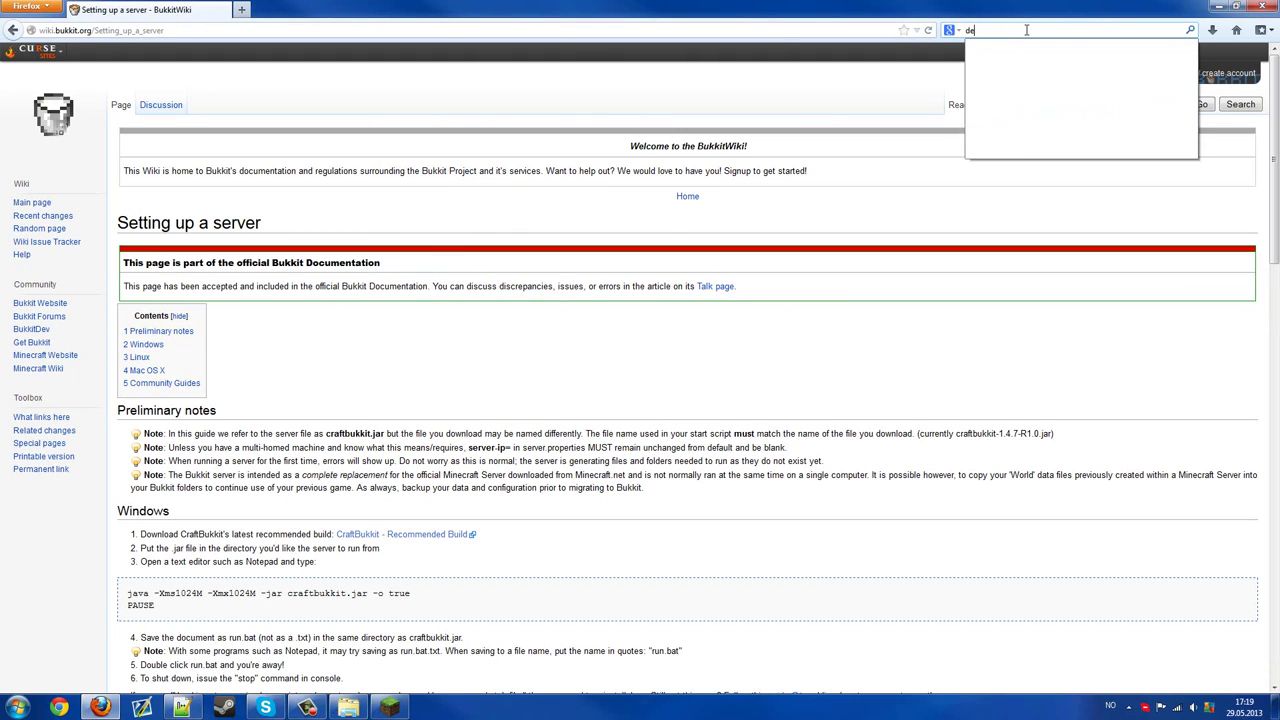
pyautogui.write('v')
pyautogui.press('BackSpace')
pyautogui.press('BackSpace')
pyautogui.press('BackSpace')
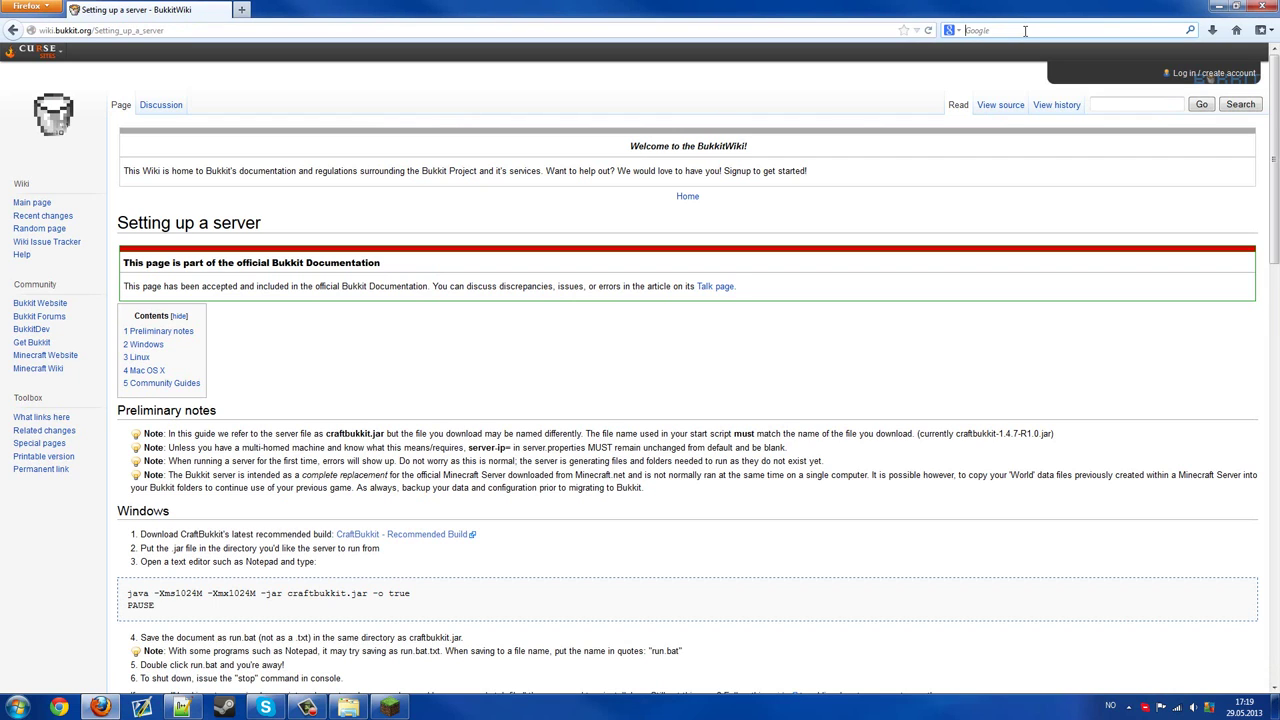
pyautogui.write('BukkitG')
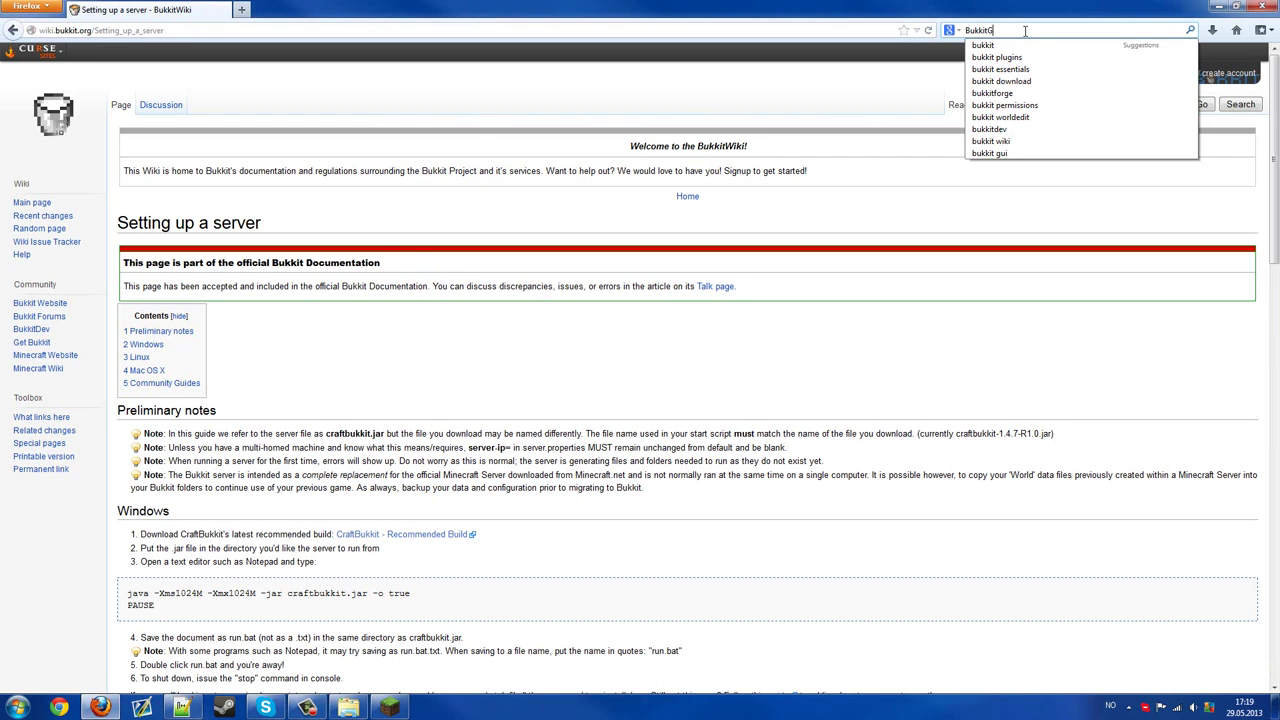
pyautogui.write('UI')
pyautogui.press('Return')
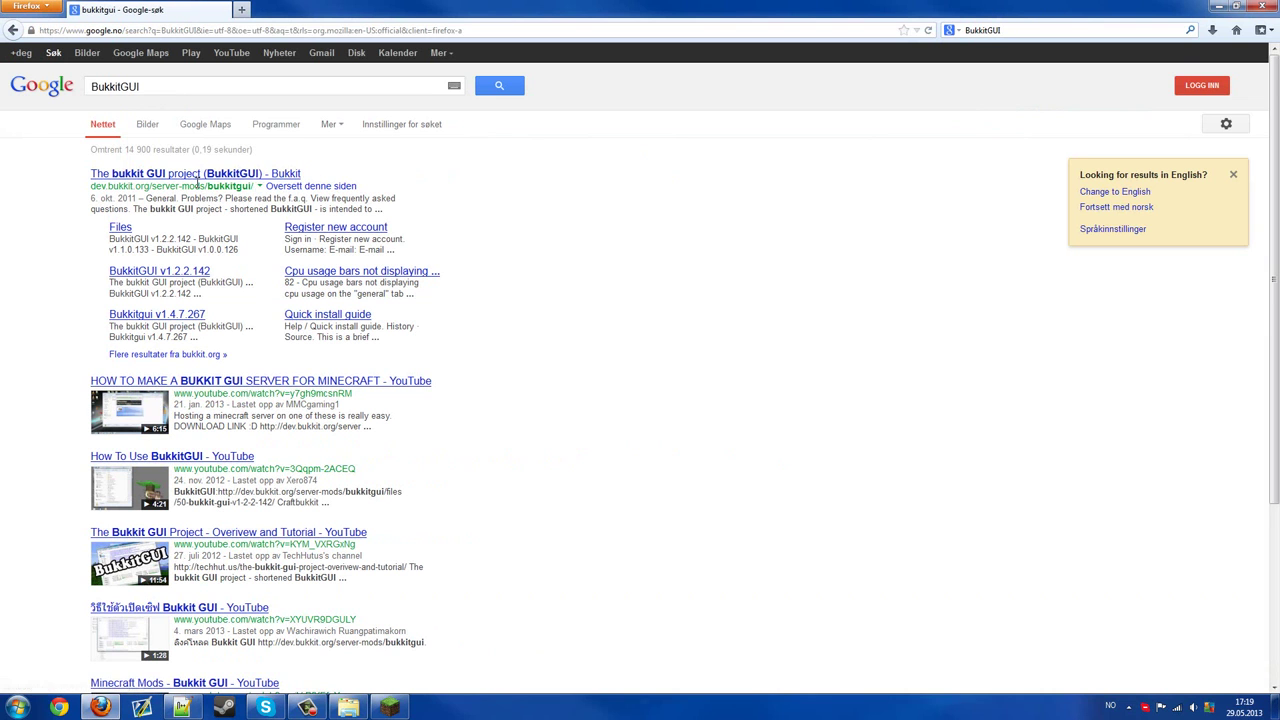
# - Download BukkitGUI v1.4.8.275 from its BukkitDev project page, save it in the Bukkit Test folder and check the download
pyautogui.click(199, 176)
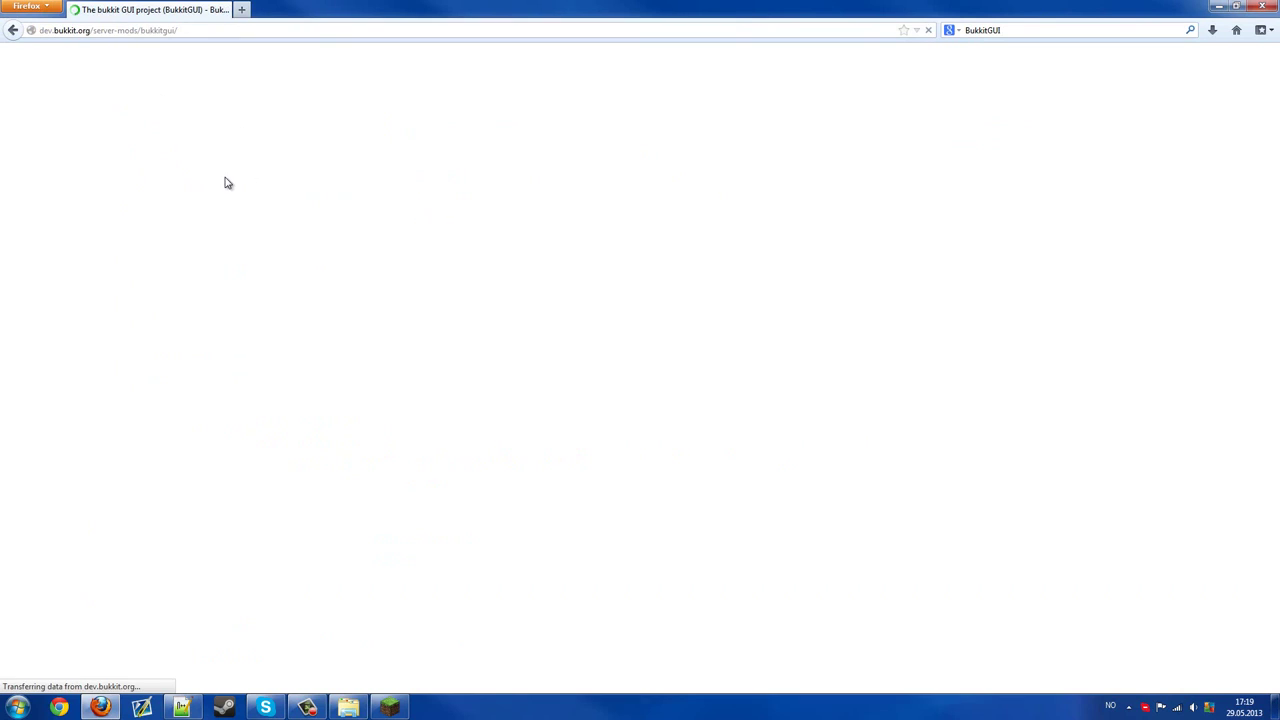
pyautogui.scroll(-3, 447, 217)
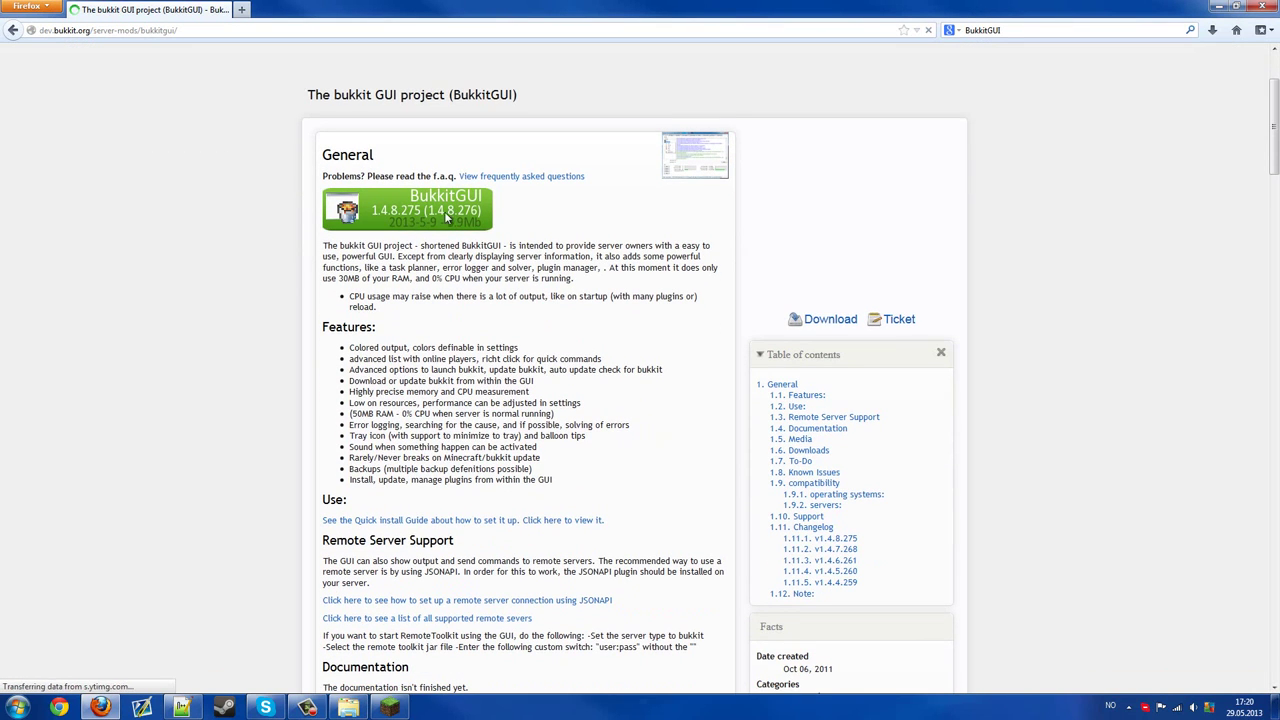
pyautogui.click(813, 322)
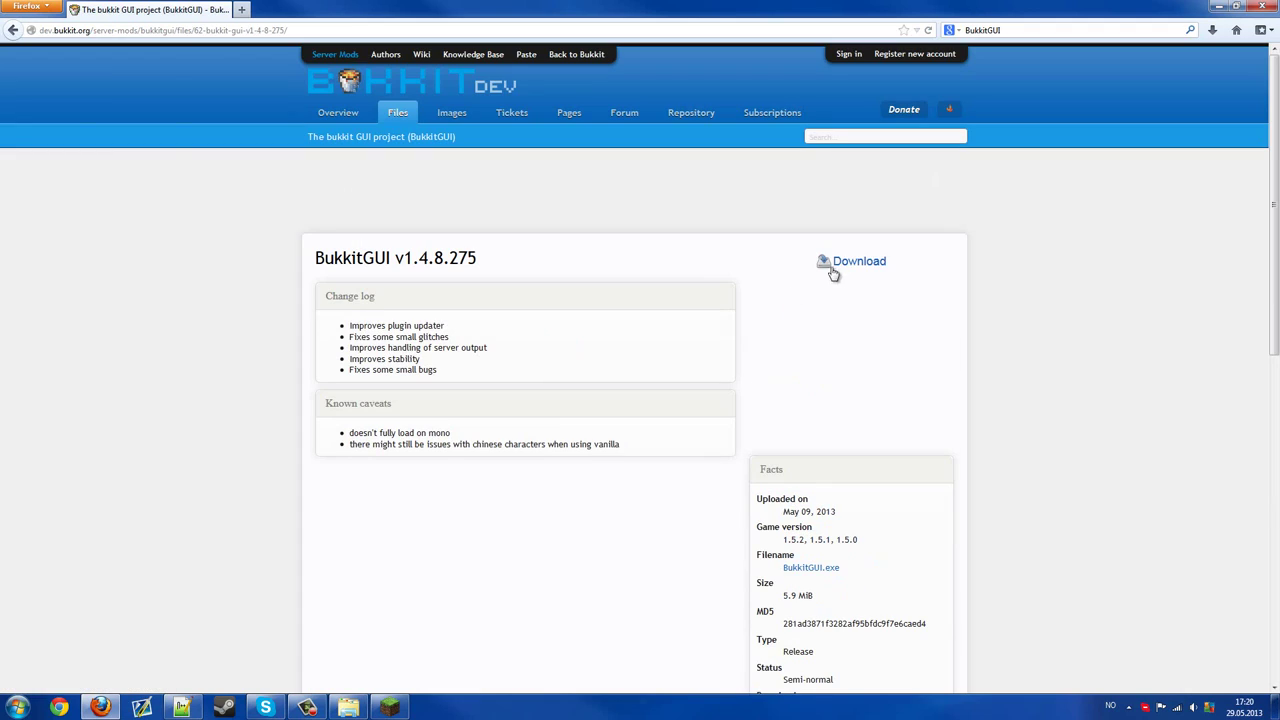
pyautogui.click(831, 268)
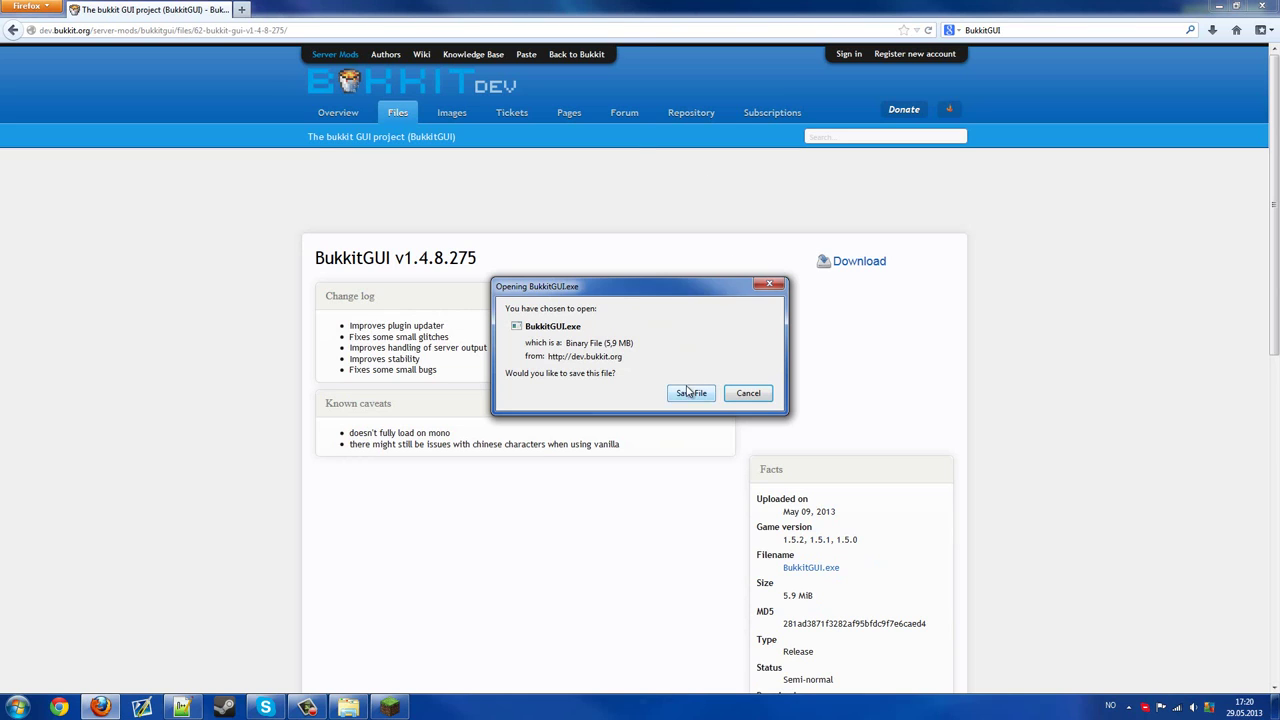
pyautogui.click(689, 392)
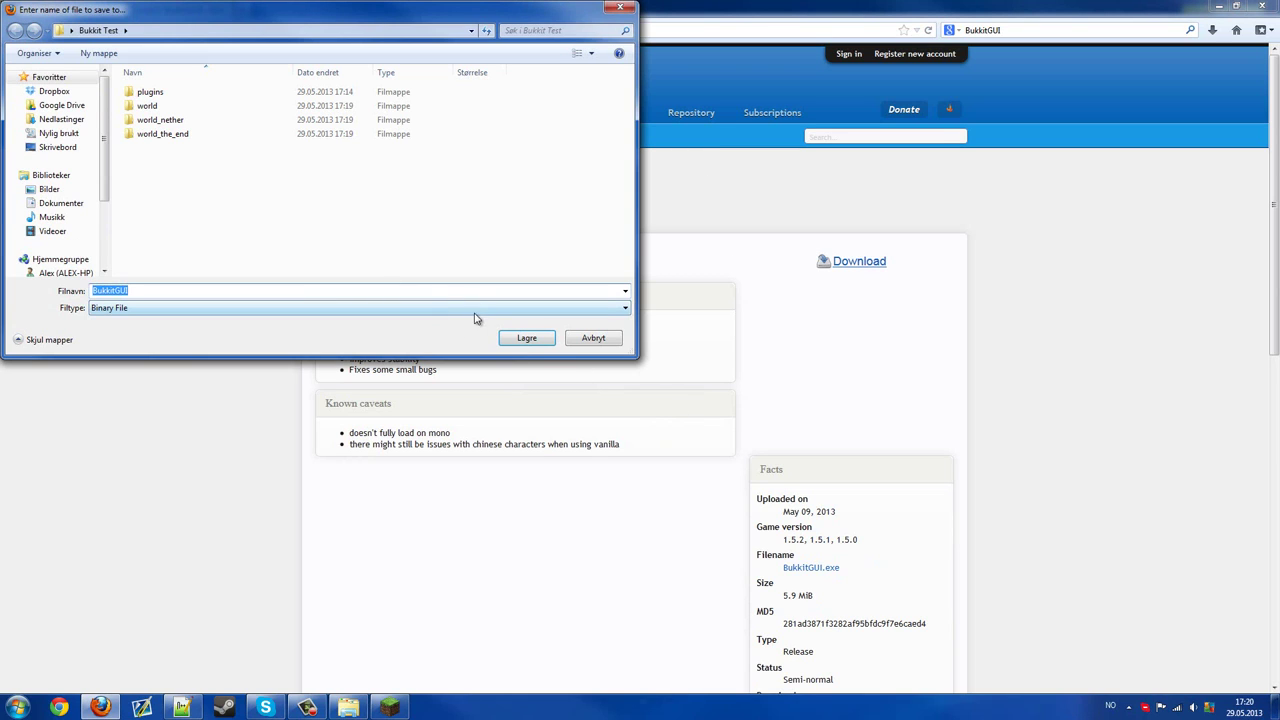
pyautogui.click(514, 339)
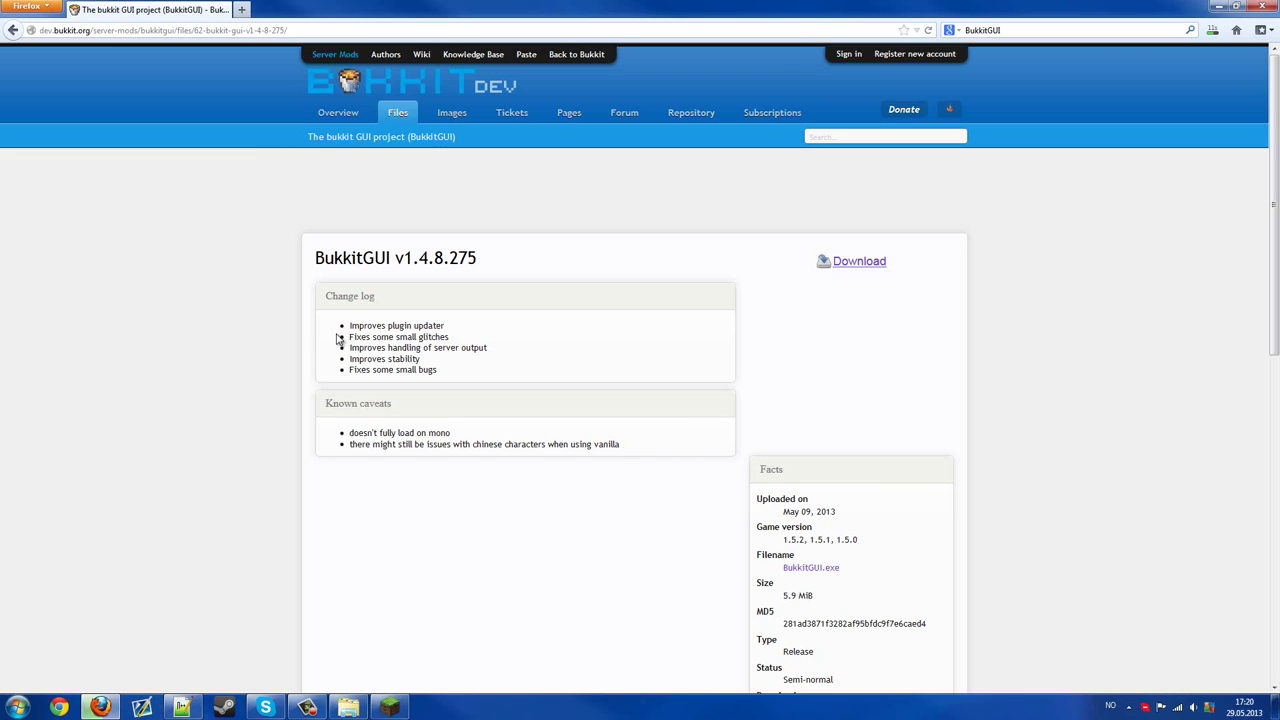
pyautogui.click(348, 707)
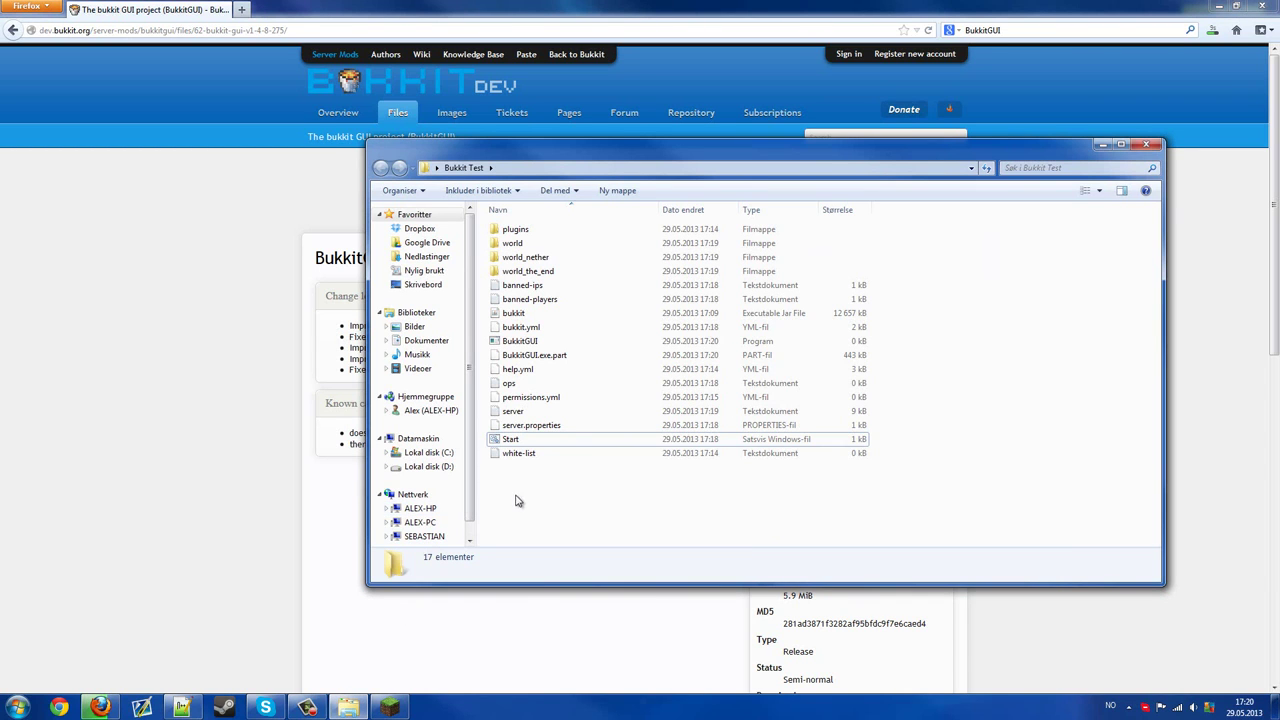
pyautogui.click(1214, 30)
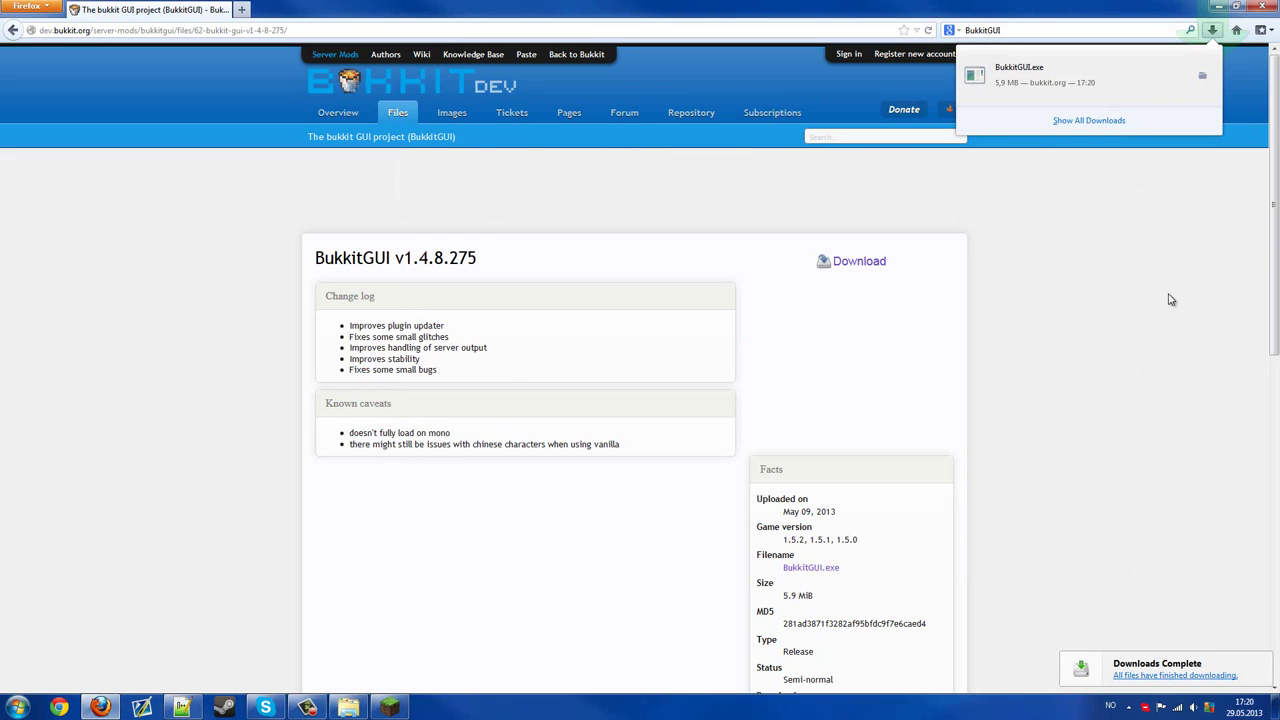
pyautogui.click(912, 382)
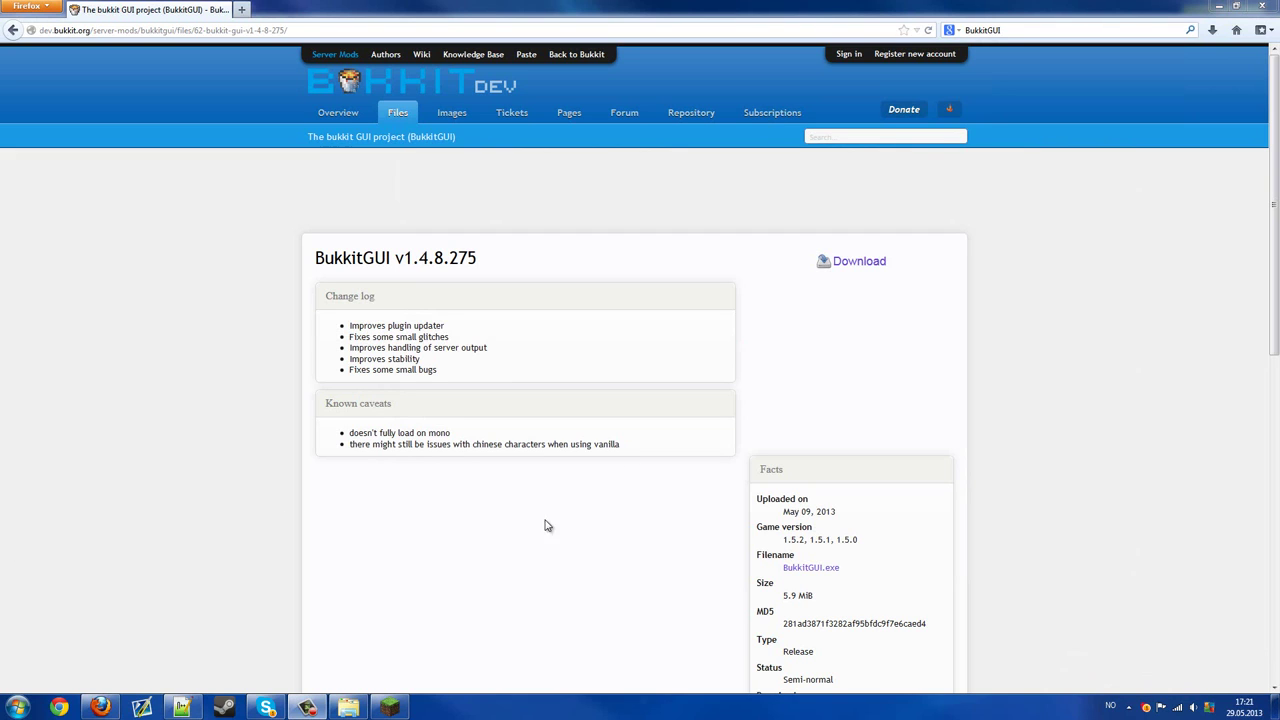
# - Run BukkitGUI from the Bukkit Test folder, allow the unverified program to start, and maximize its window
pyautogui.click(348, 707)
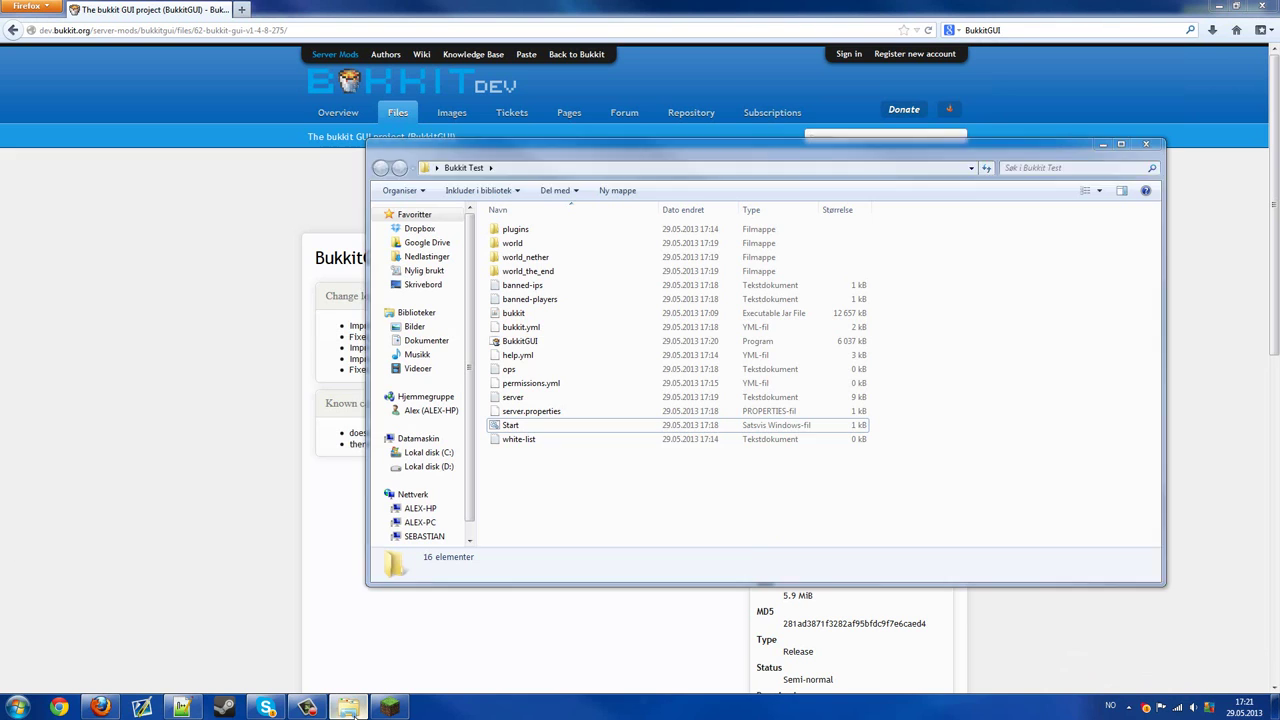
pyautogui.doubleClick(518, 343)
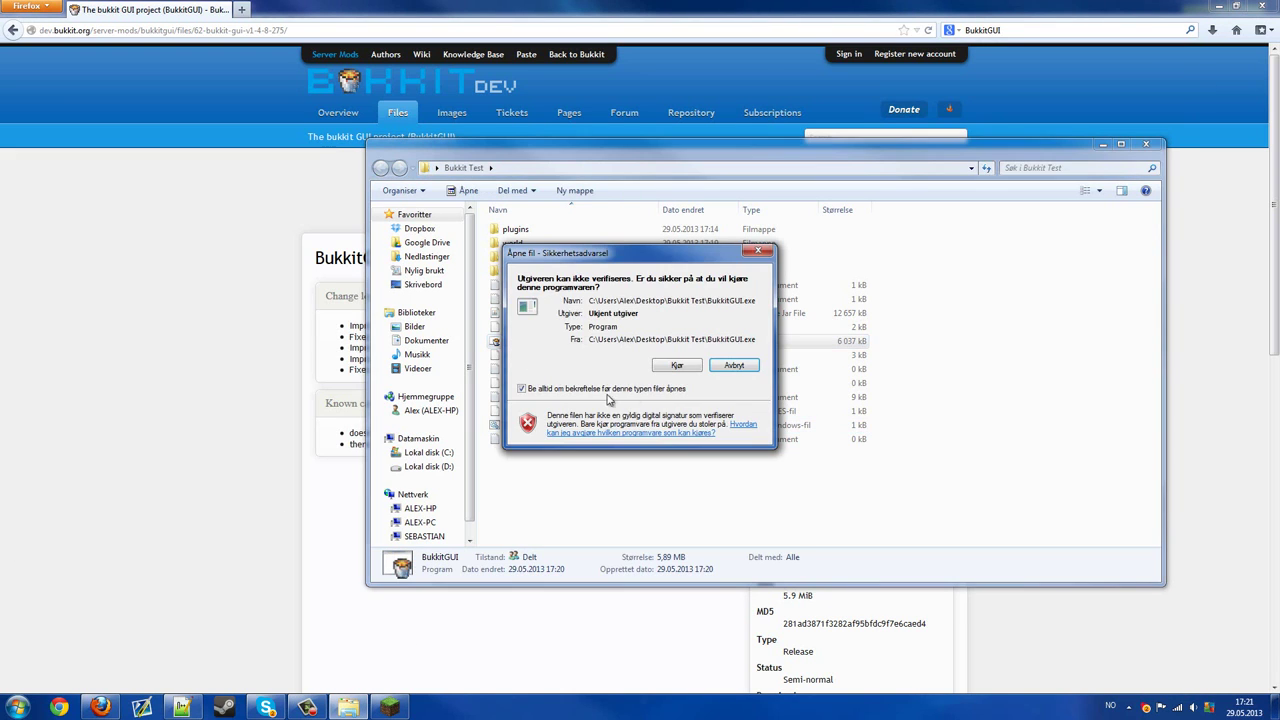
pyautogui.click(668, 373)
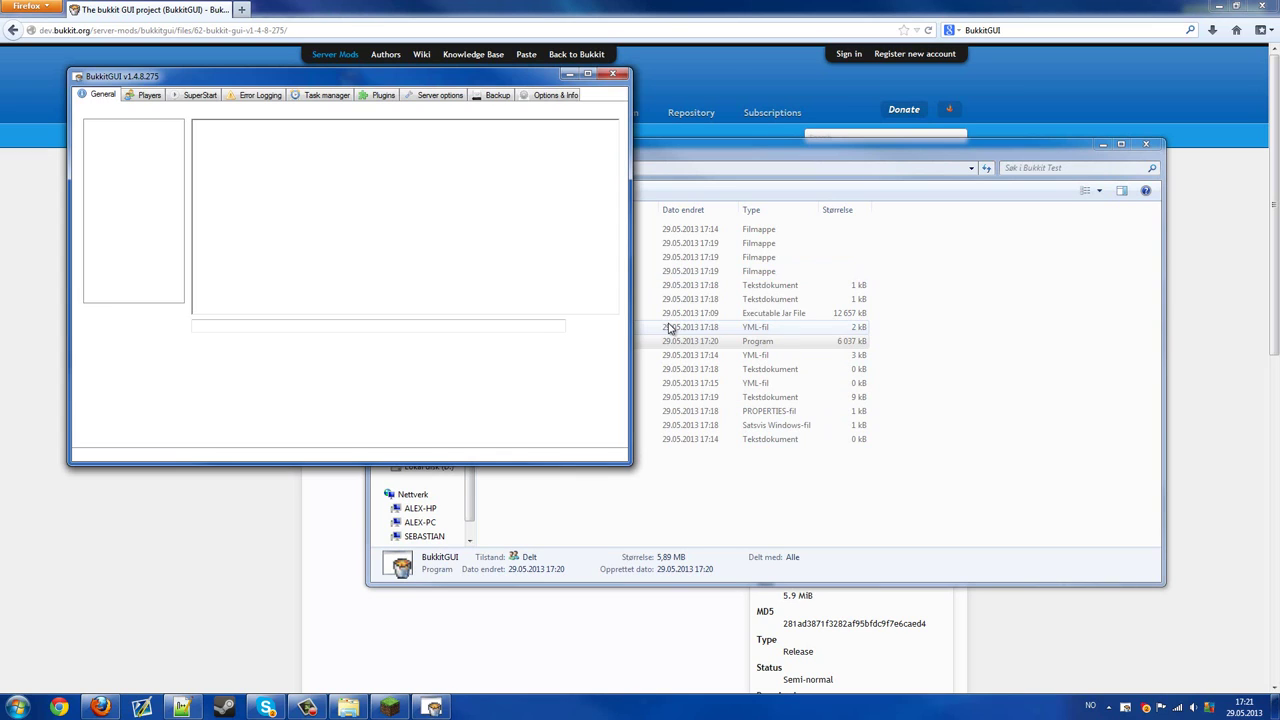
pyautogui.click(587, 76)
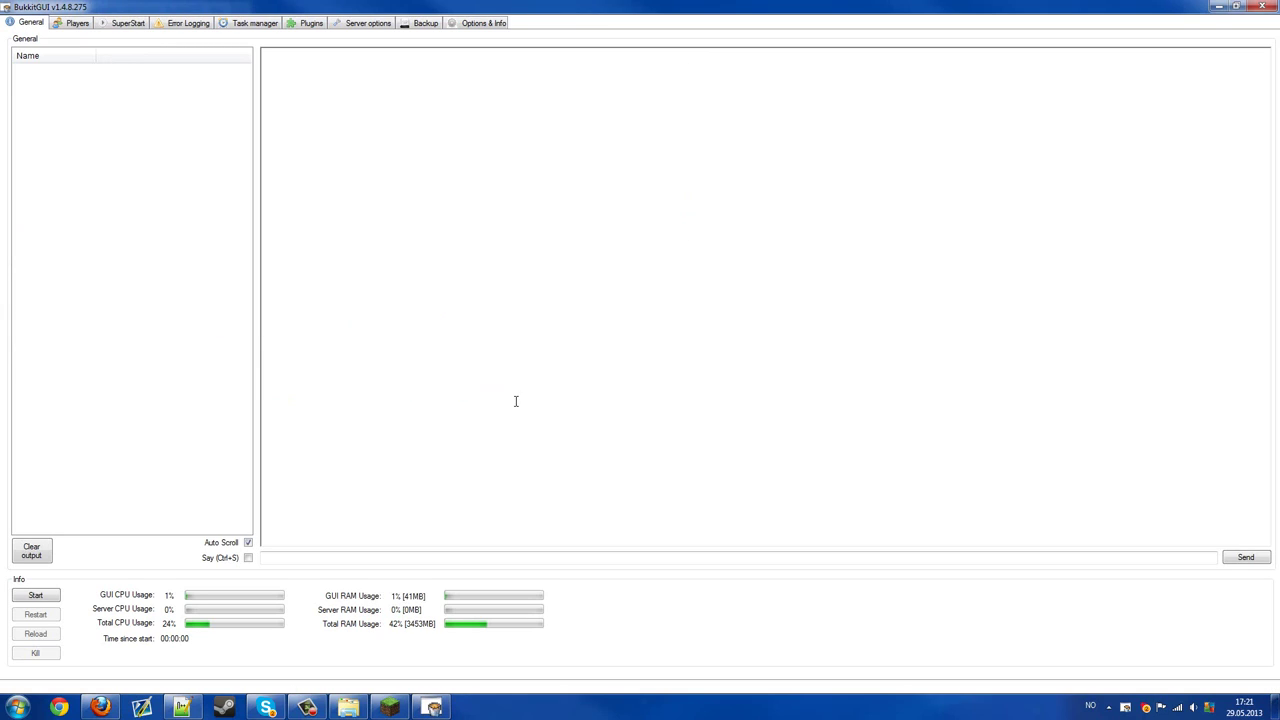
# - Look through the server properties in BukkitGUI's server options, from generator-settings down to max-build-height
pyautogui.click(364, 23)
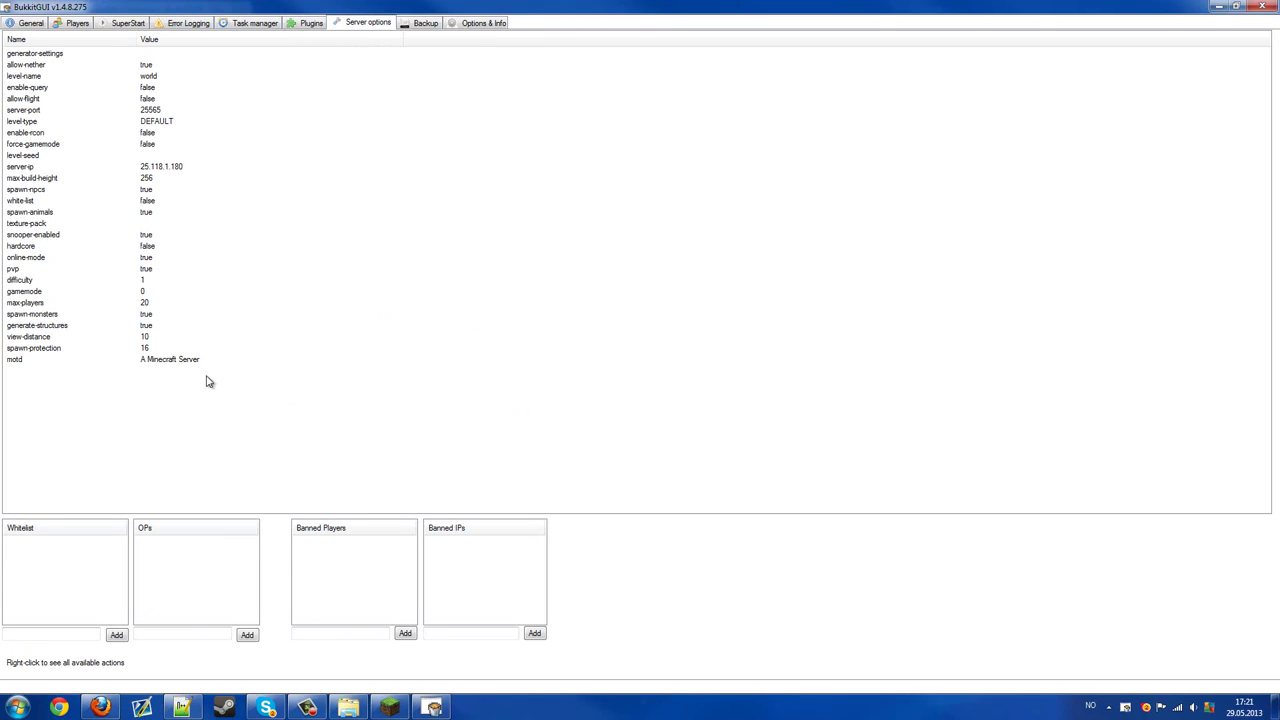
pyautogui.click(69, 52)
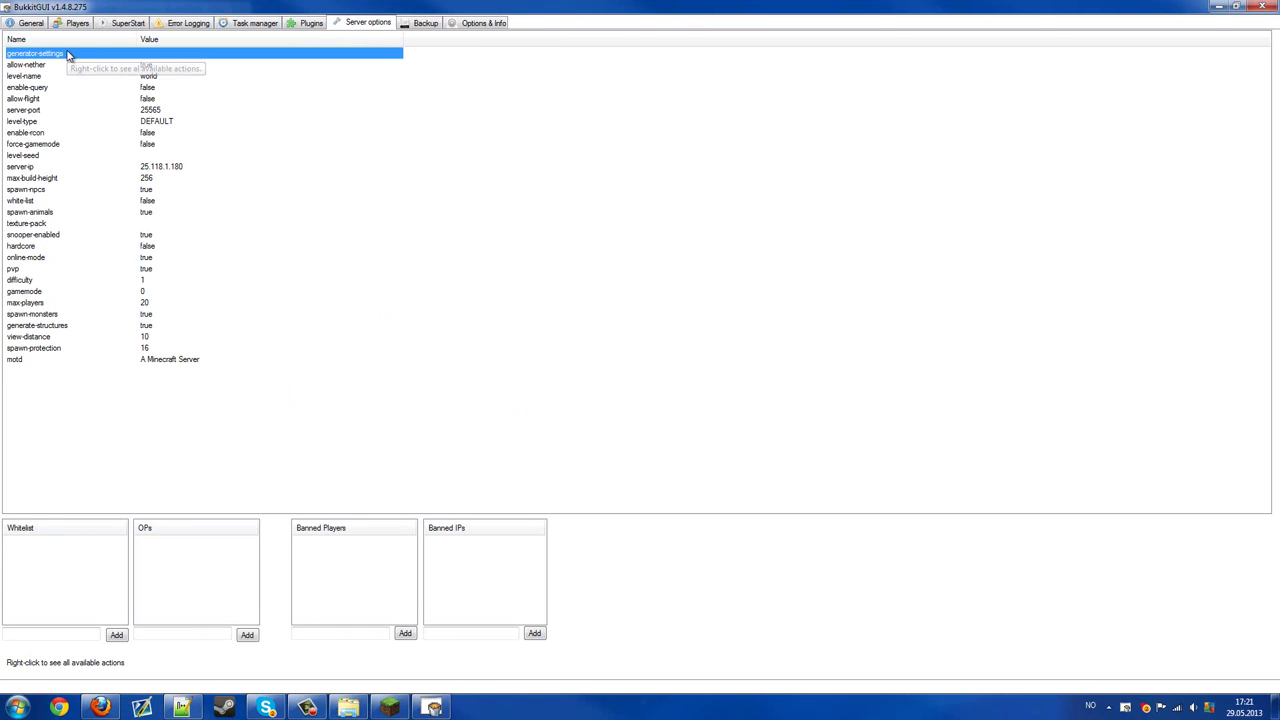
pyautogui.click(84, 66)
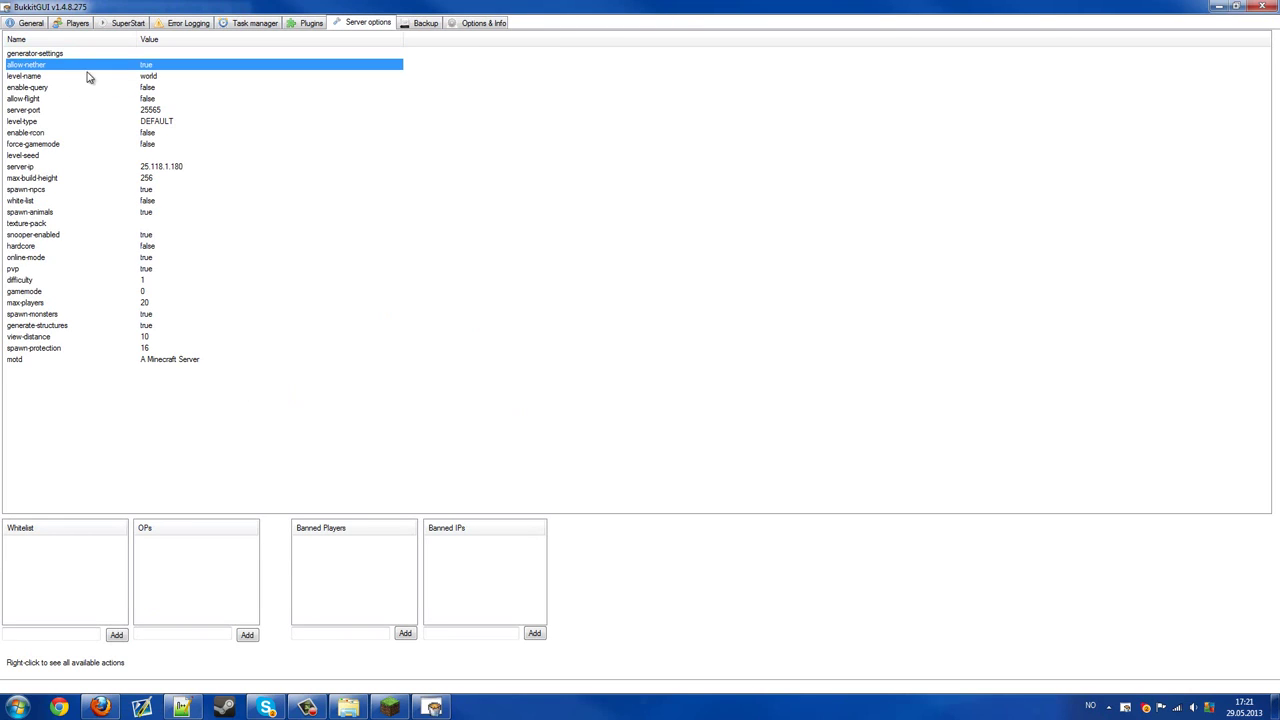
pyautogui.press('Down')
pyautogui.press('Down')
pyautogui.press('Down')
pyautogui.press('Down')
pyautogui.press('Down')
pyautogui.press('Down')
pyautogui.press('Down')
pyautogui.press('Down')
pyautogui.click(318, 181)
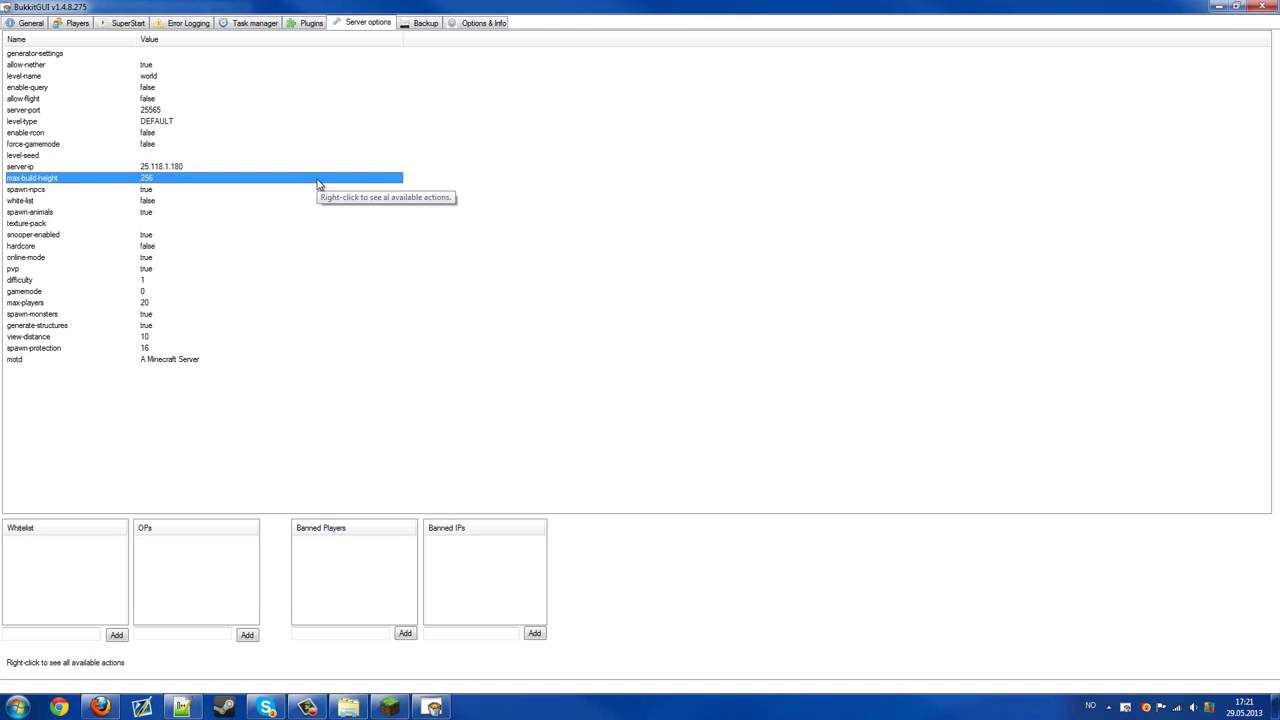
# - Add the player's username to the server's OPs list
pyautogui.click(358, 633)
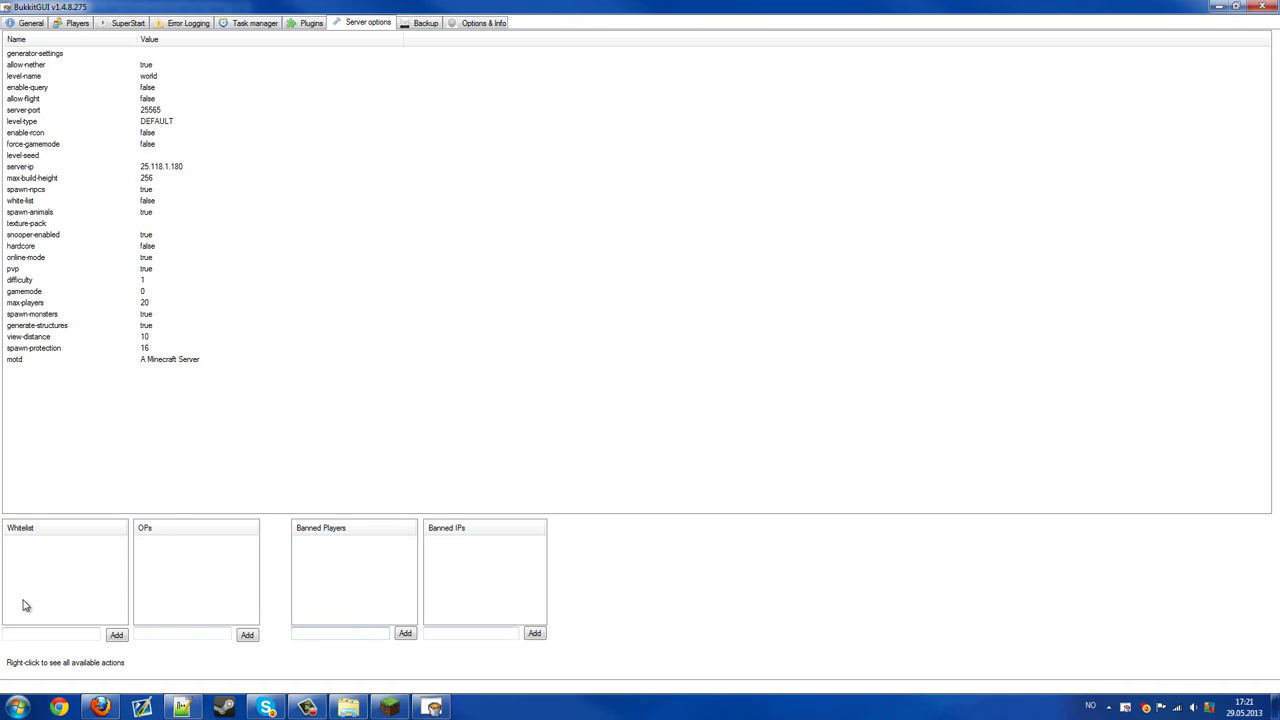
pyautogui.click(168, 629)
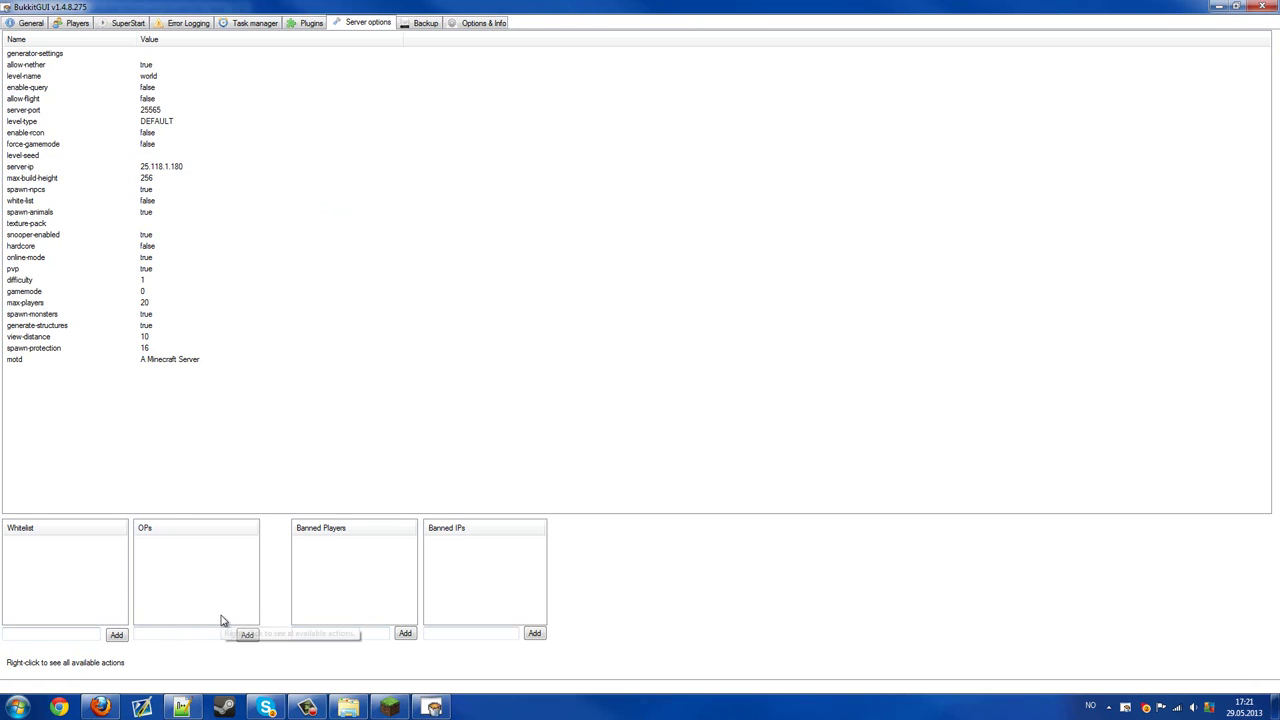
pyautogui.write('lazehpanda')
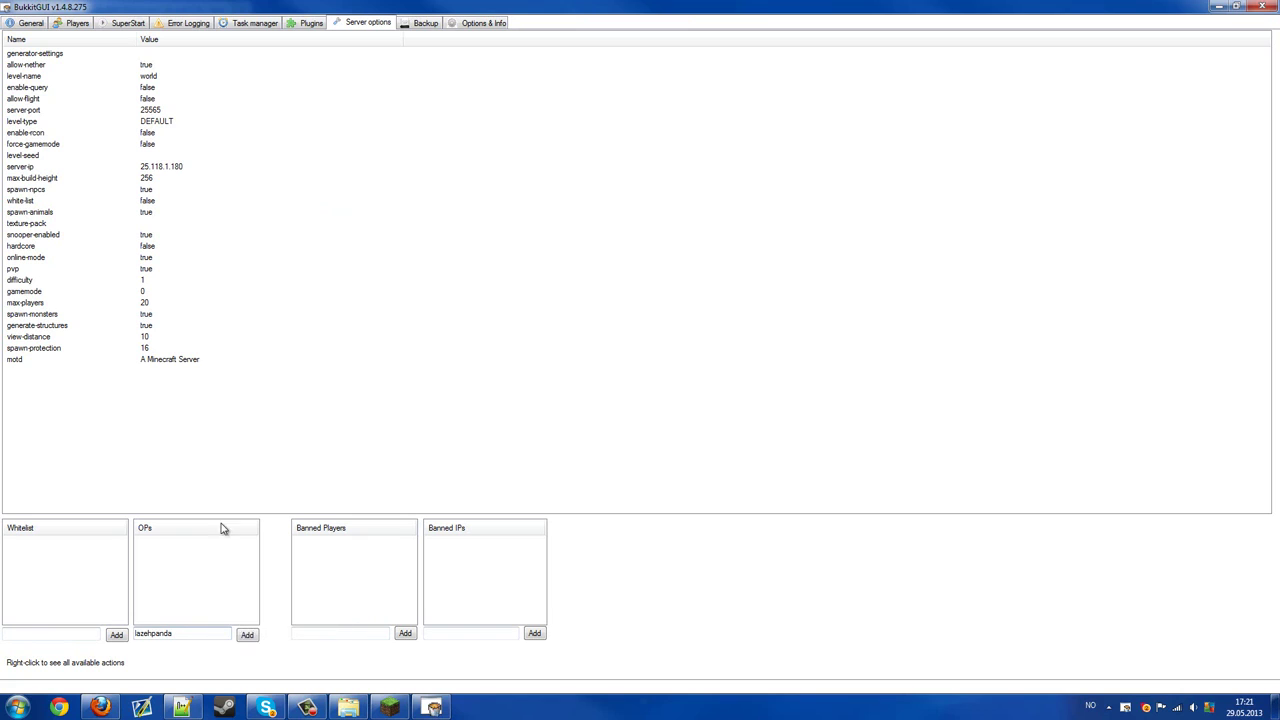
pyautogui.click(247, 635)
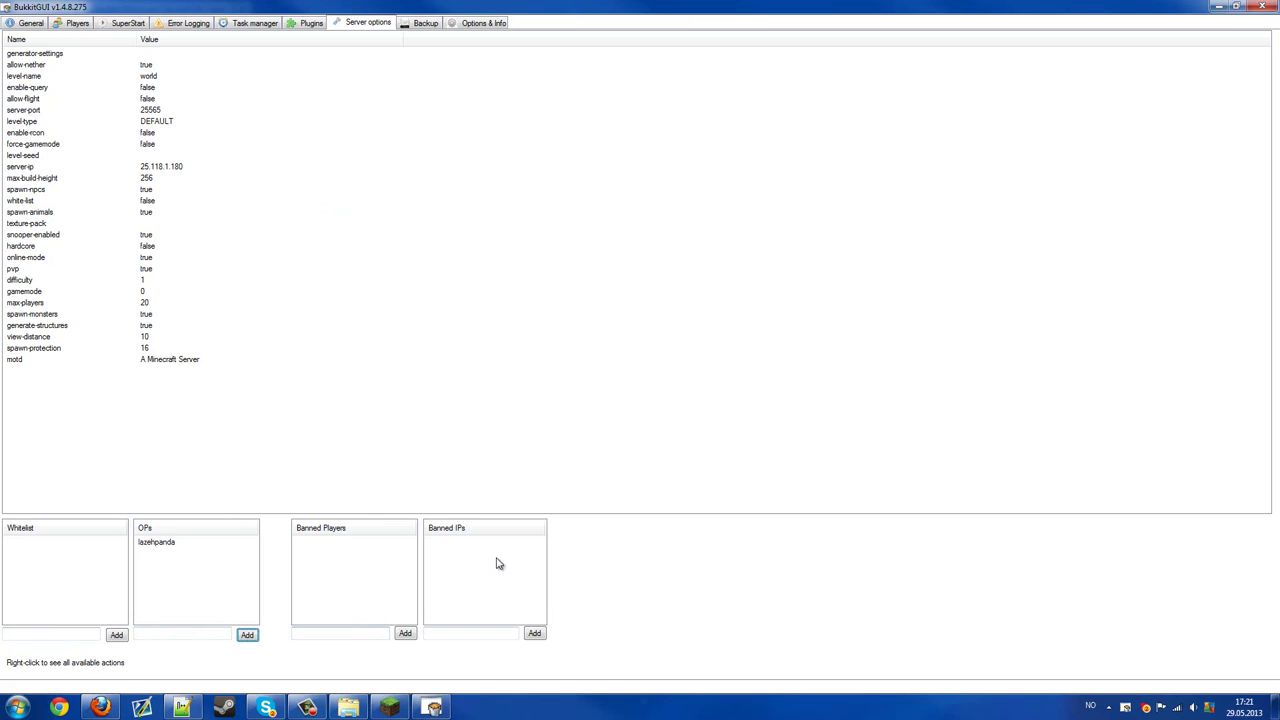
# - Look over BukkitGUI's backup, options and info, plugin and task manager pages
pyautogui.click(431, 27)
pyautogui.click(368, 58)
pyautogui.click(491, 157)
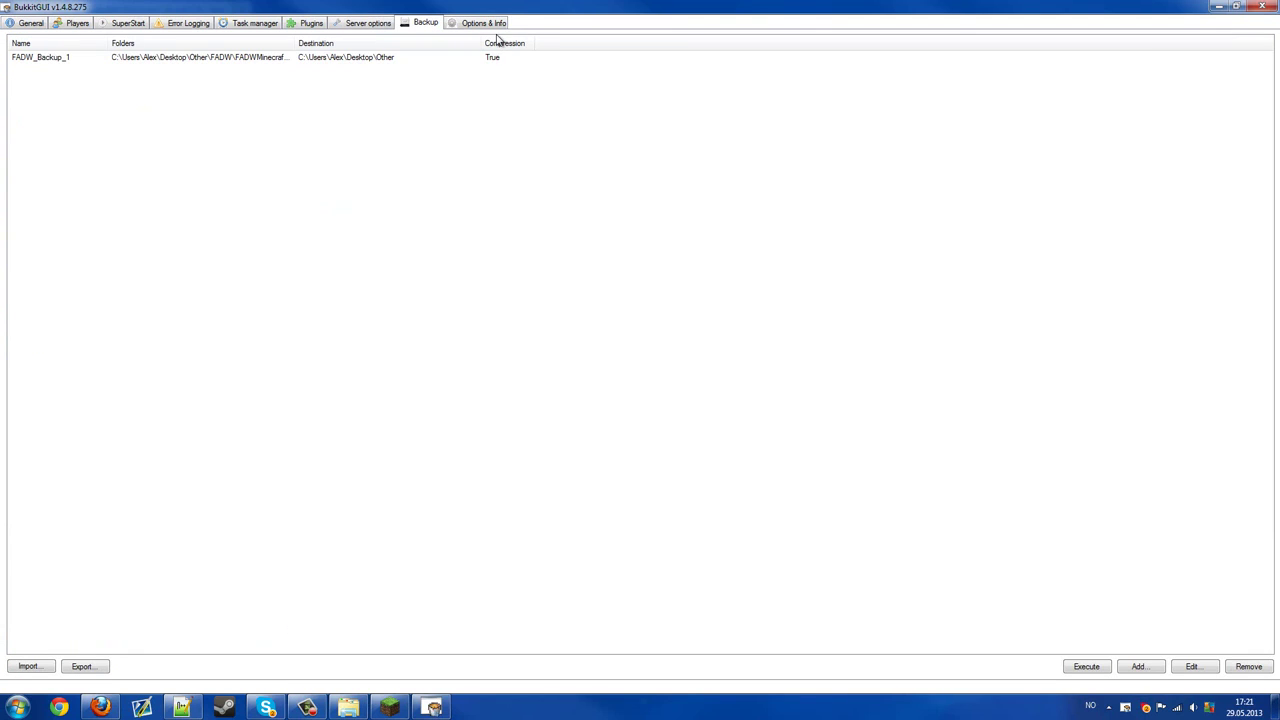
pyautogui.click(490, 26)
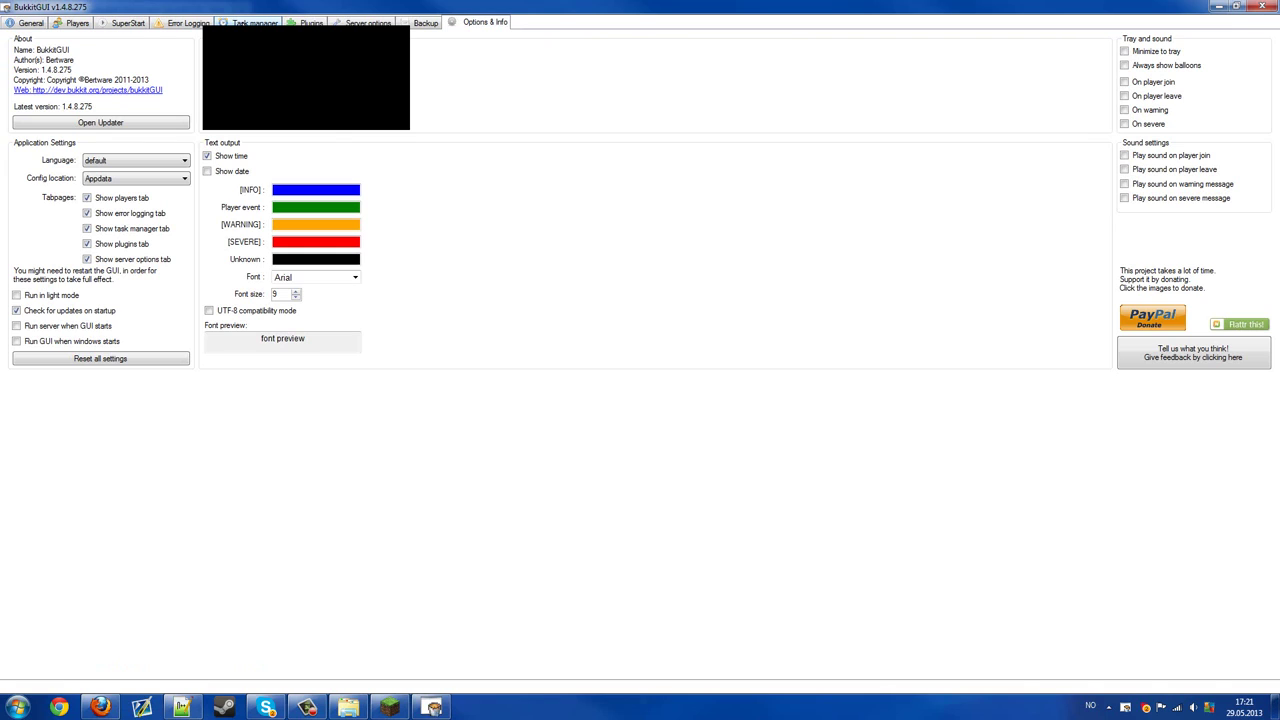
pyautogui.click(247, 24)
pyautogui.click(295, 22)
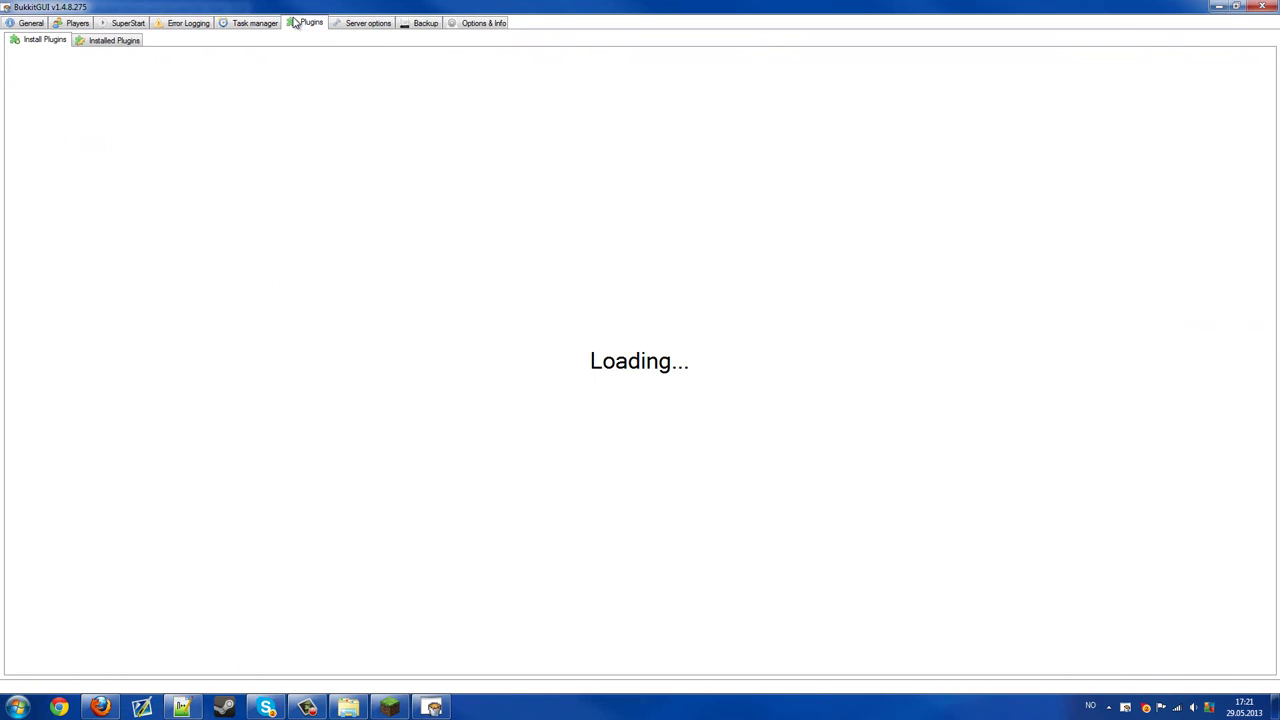
pyautogui.click(225, 27)
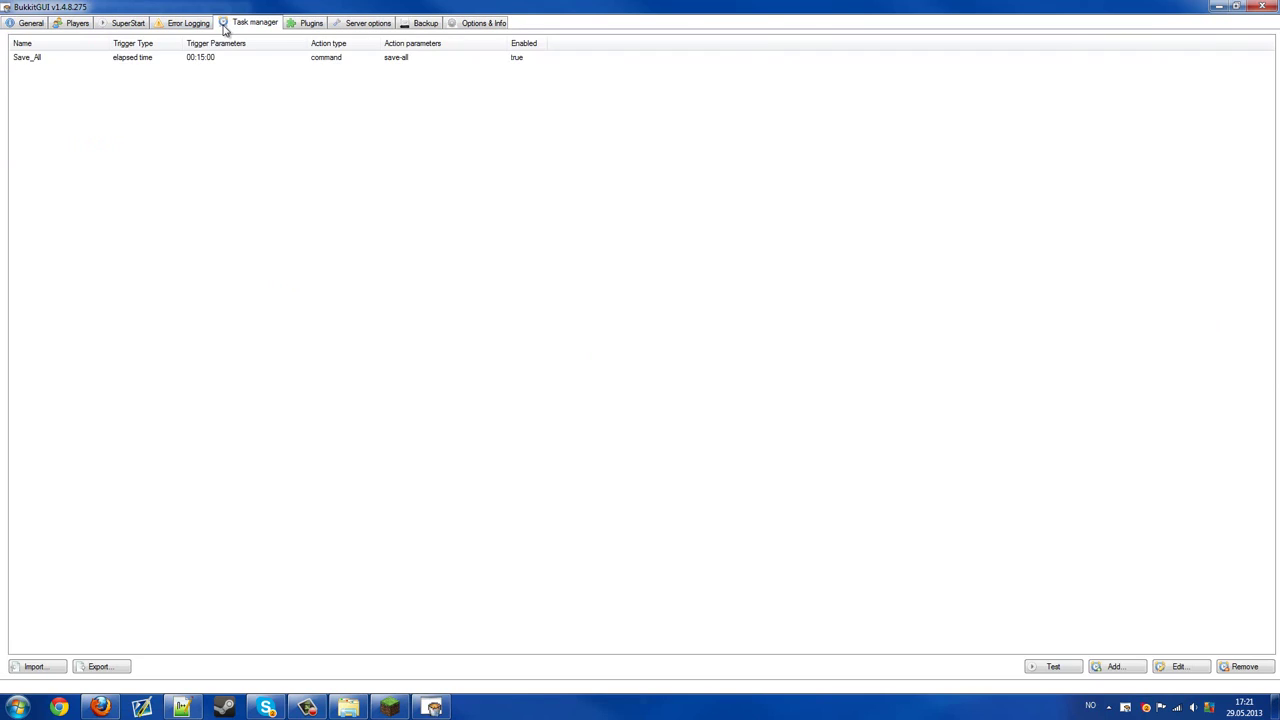
# - In the SuperStart settings, set the server's JAR file to bukkit.jar and select Bukkit as the server type
pyautogui.click(124, 24)
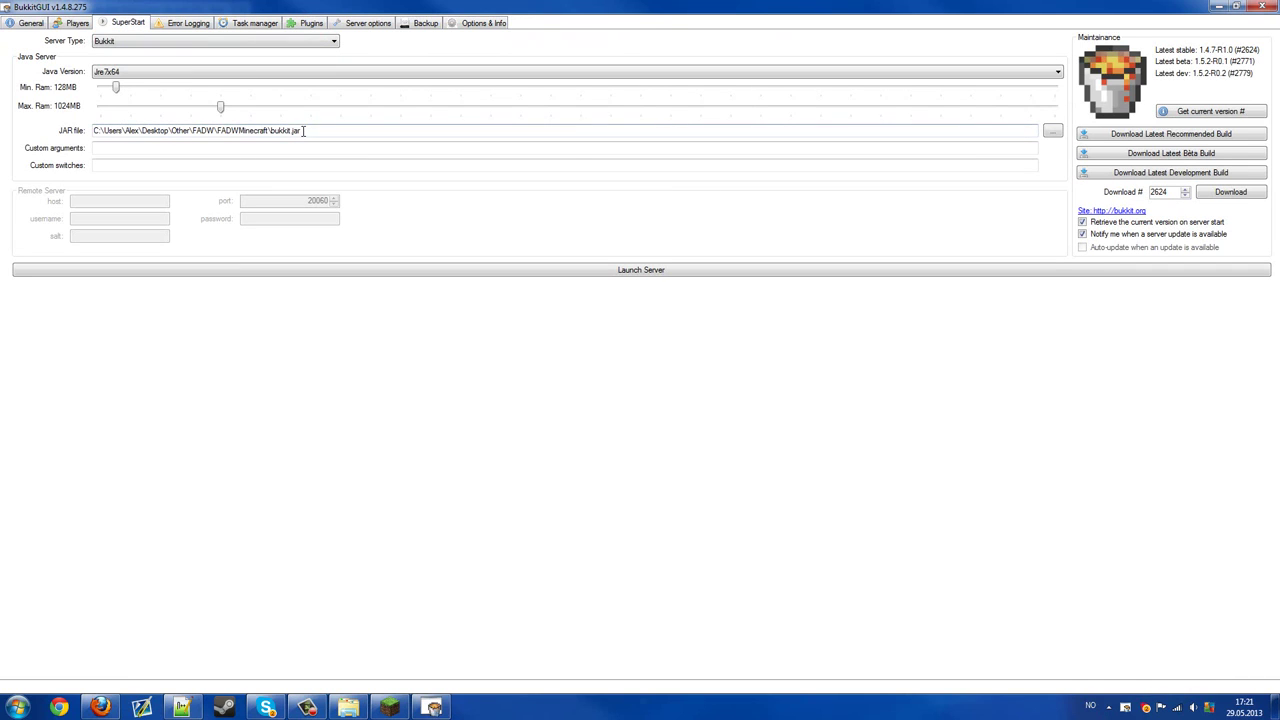
pyautogui.tripleClick(694, 131)
pyautogui.write('bu')
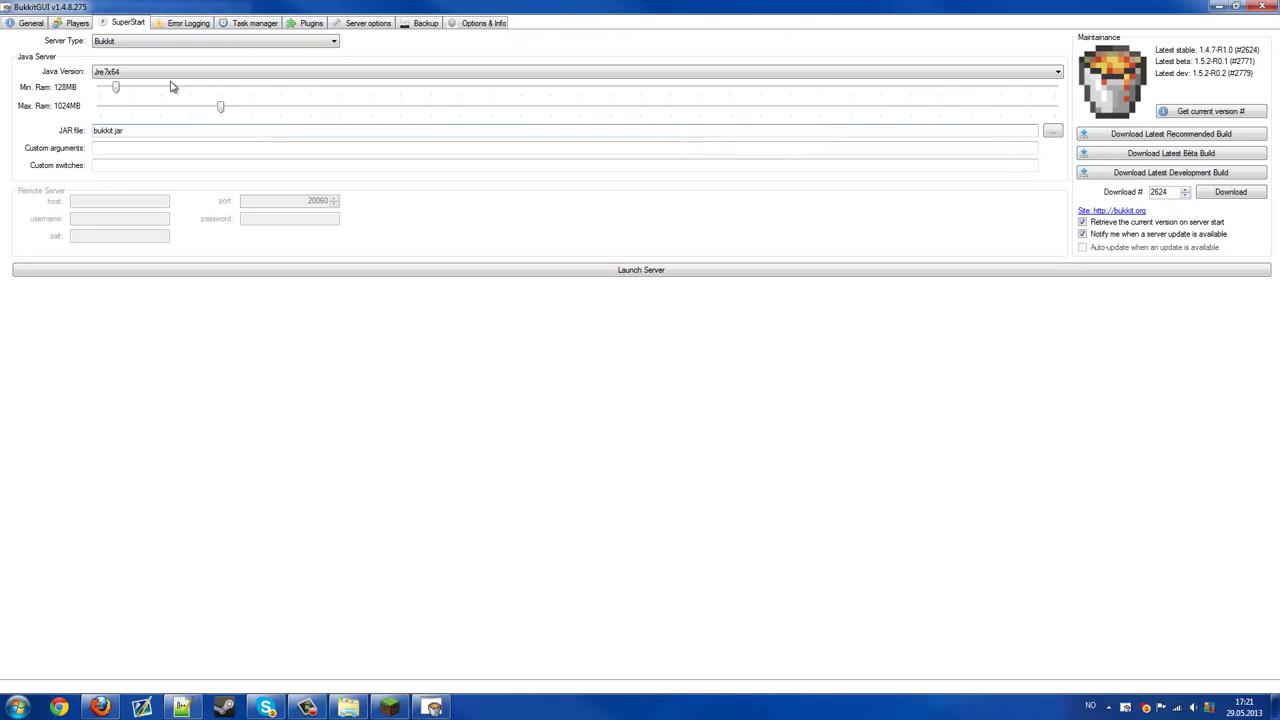
pyautogui.click(174, 73)
pyautogui.click(120, 88)
pyautogui.click(143, 44)
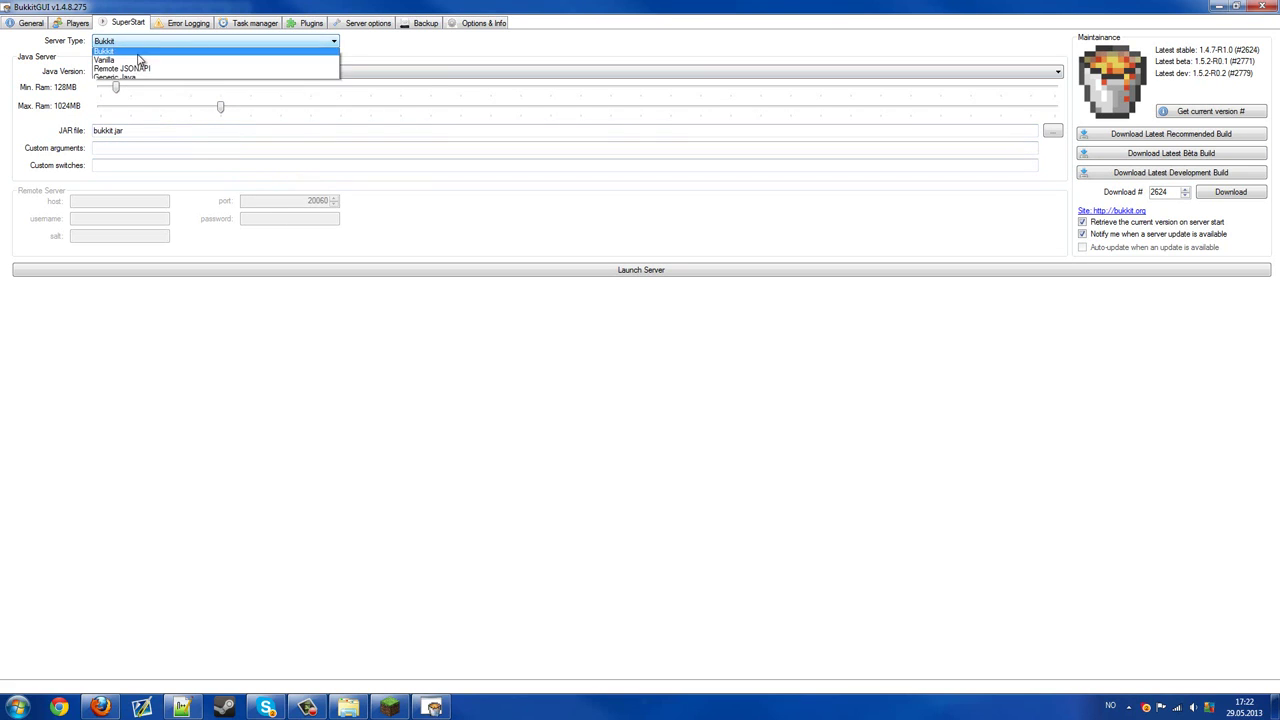
pyautogui.click(138, 52)
# - Set the Java version to Jre7x32 and review the other available Java versions
pyautogui.click(135, 71)
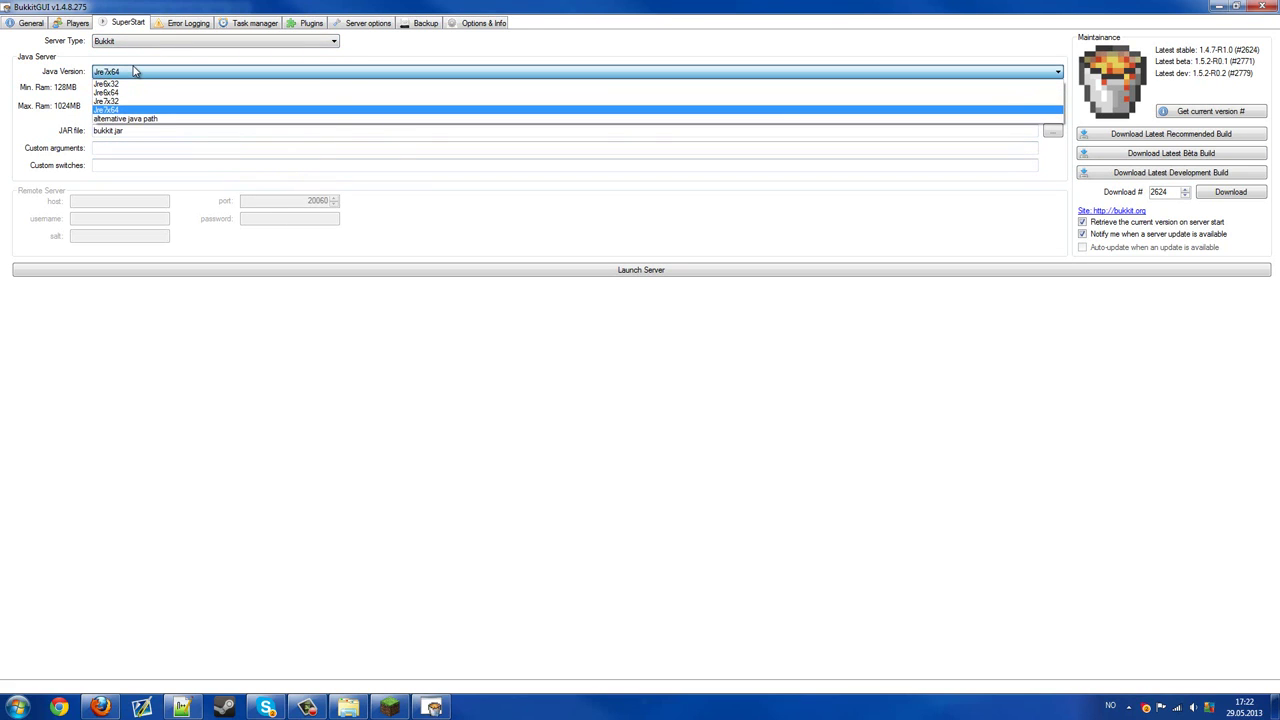
pyautogui.click(135, 71)
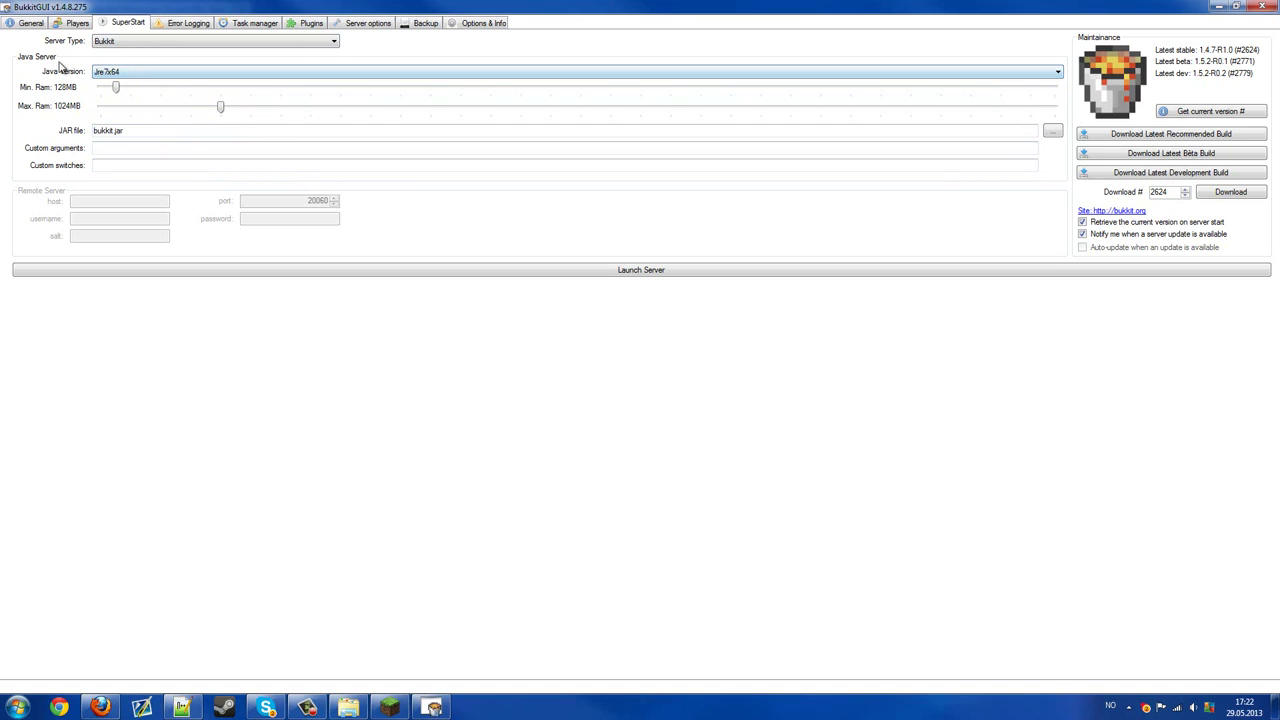
pyautogui.click(124, 71)
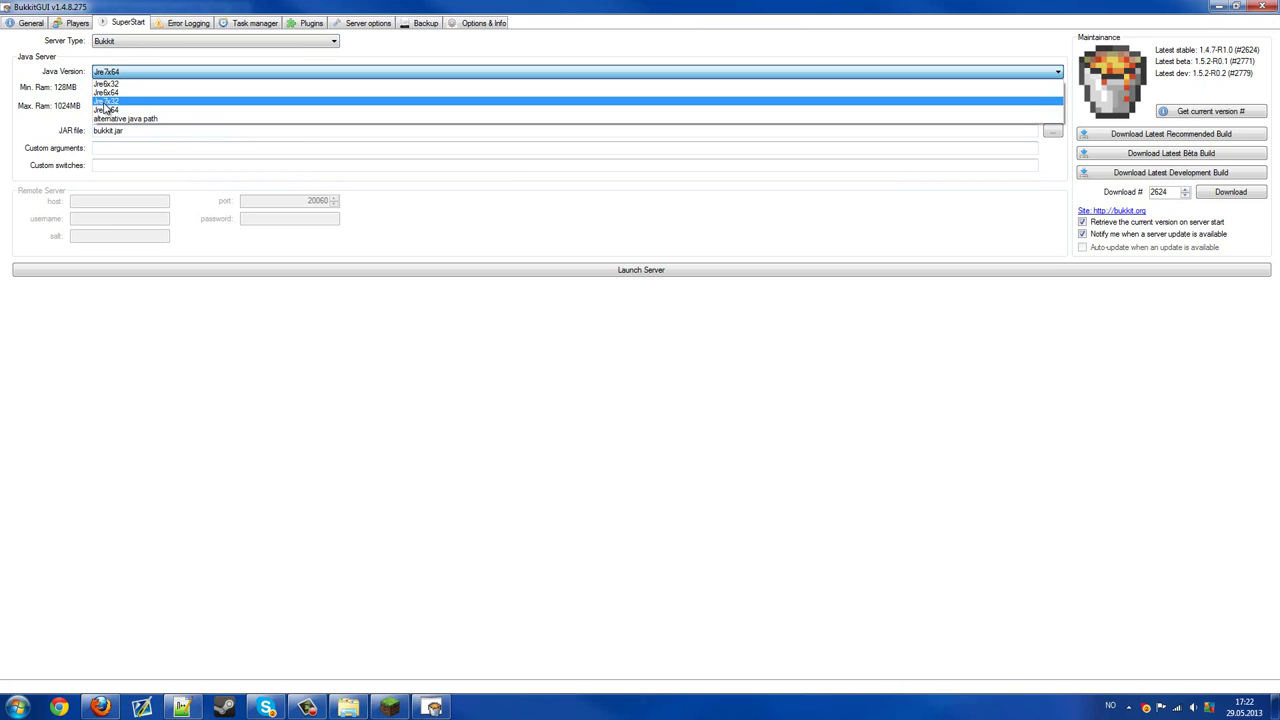
pyautogui.click(120, 103)
pyautogui.click(122, 74)
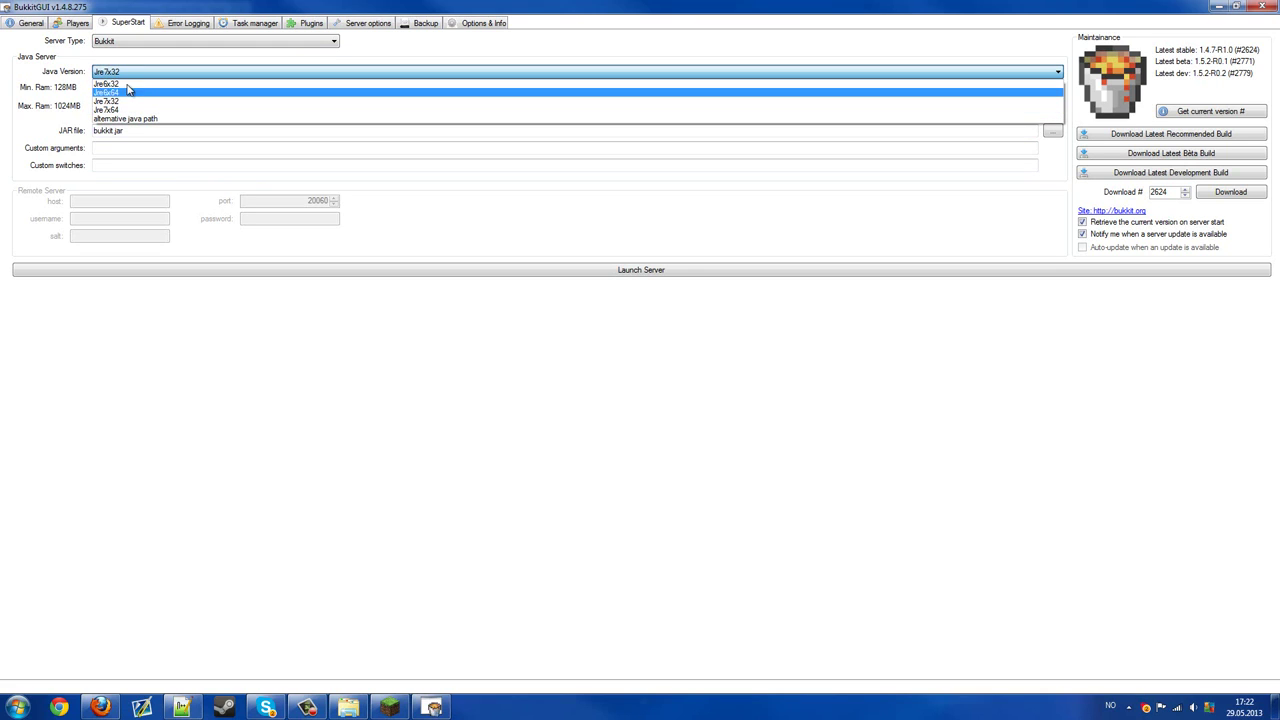
pyautogui.click(236, 307)
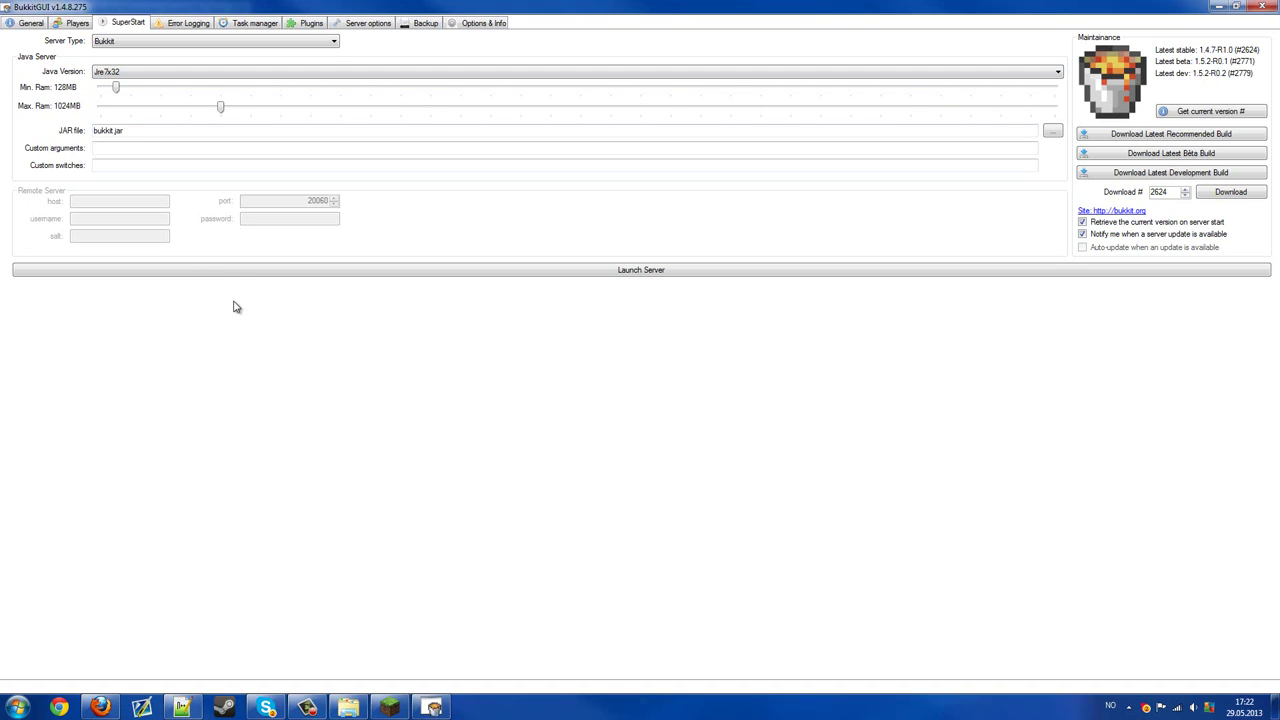
pyautogui.click(183, 73)
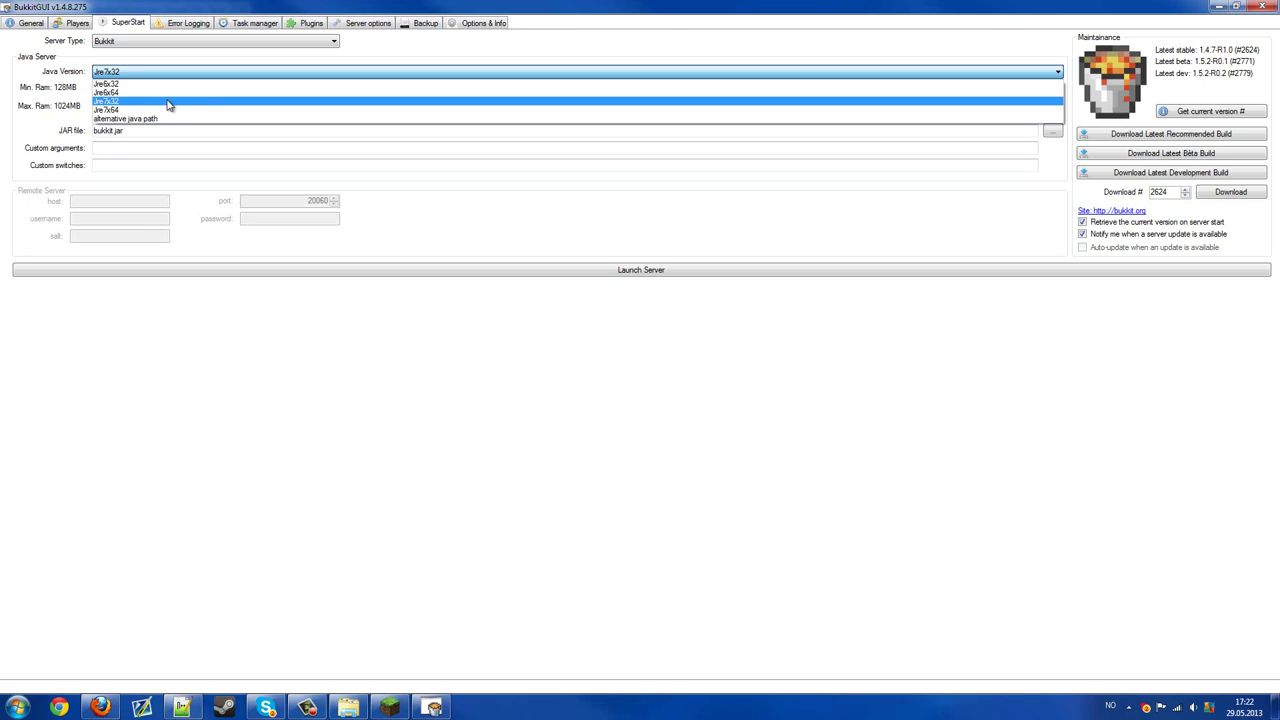
pyautogui.click(184, 327)
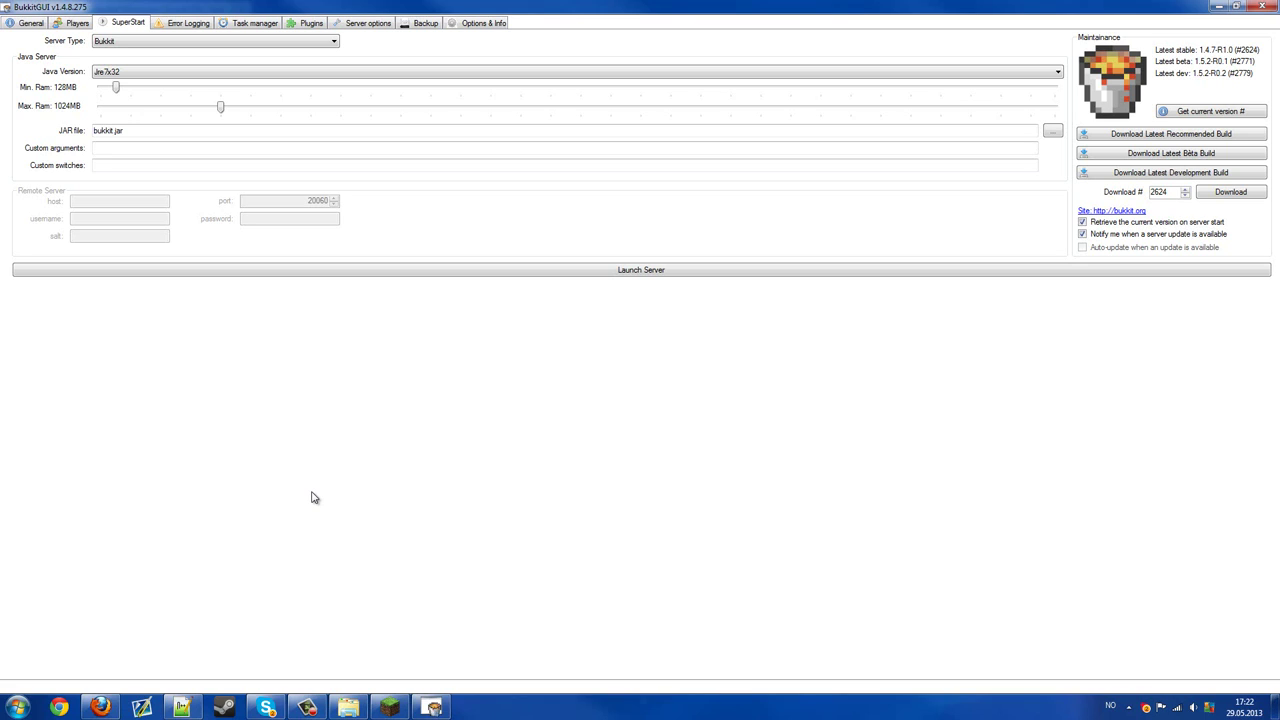
# - Set the server's Java version to Jre7x64
pyautogui.click(190, 75)
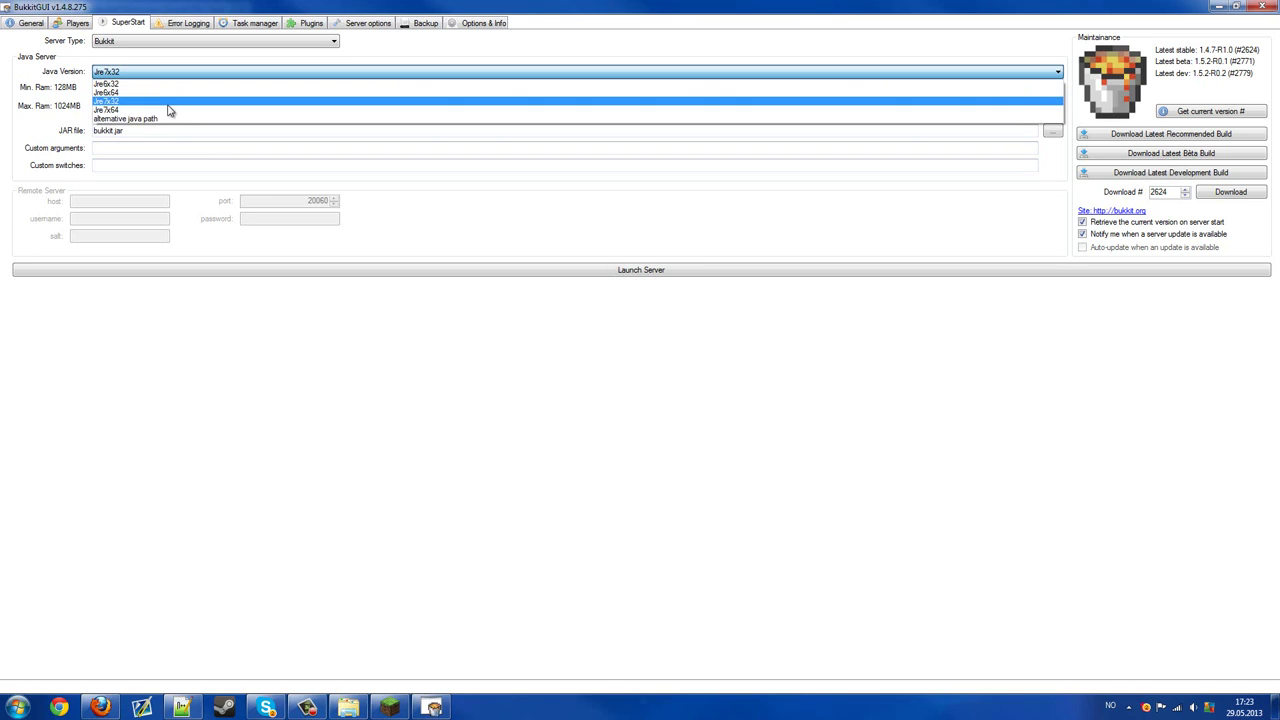
pyautogui.click(167, 112)
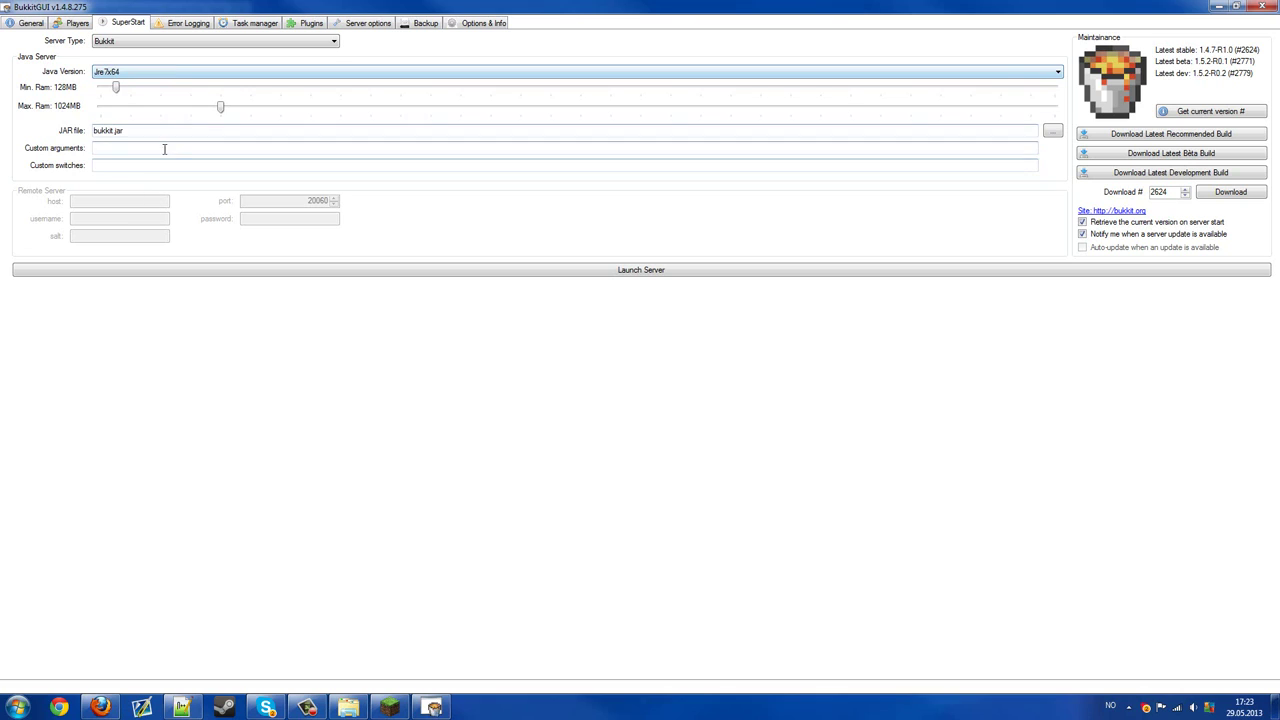
pyautogui.moveTo(157, 131); pyautogui.dragTo(96, 131)
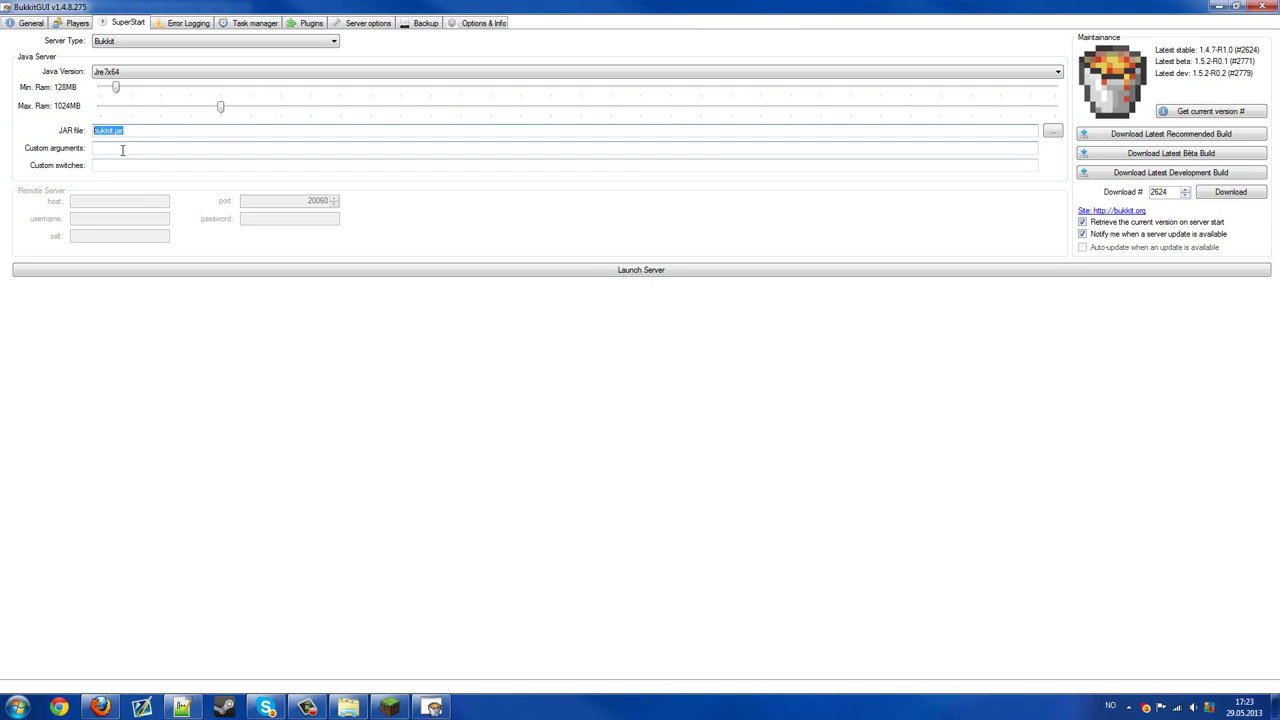
# - Check the online-mode entry in the server options, and return to the SuperStart settings
pyautogui.click(368, 22)
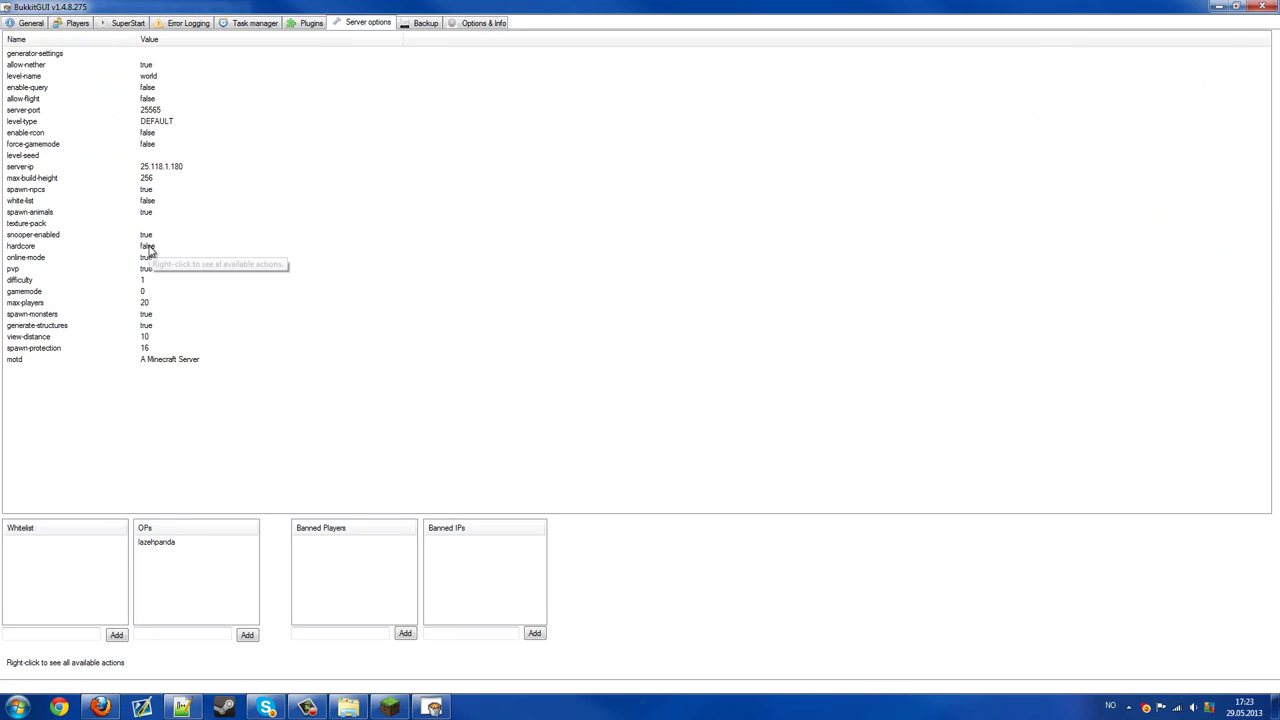
pyautogui.click(148, 257)
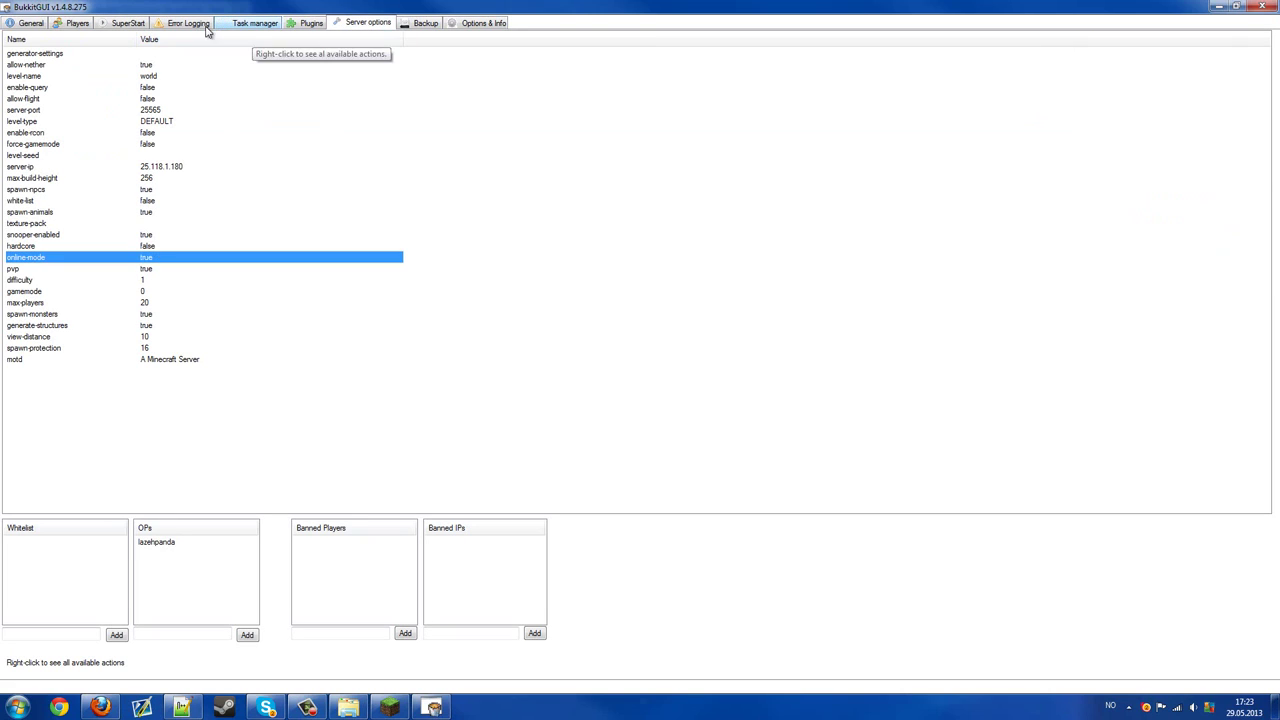
pyautogui.click(52, 22)
pyautogui.click(358, 28)
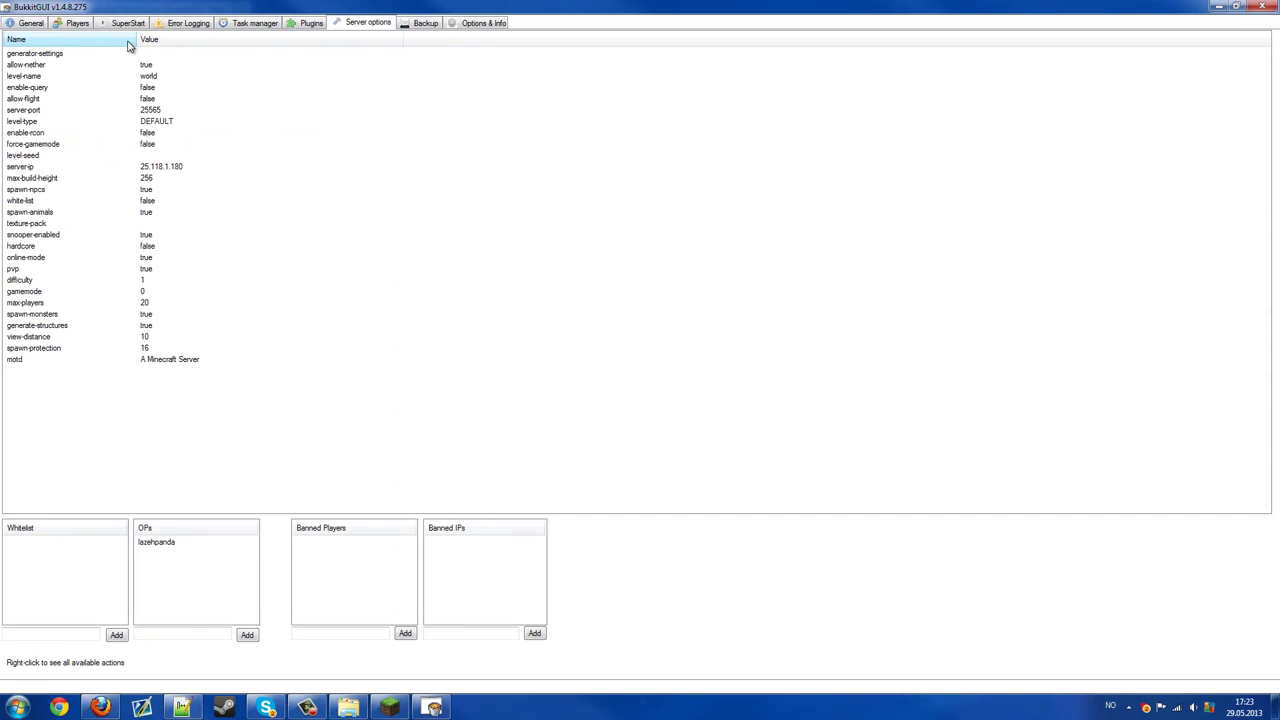
pyautogui.click(70, 24)
pyautogui.click(110, 23)
# - Re-enter the JAR file name as bukkit.jar, comparing it with the file in the Bukkit Test folder
pyautogui.click(134, 130)
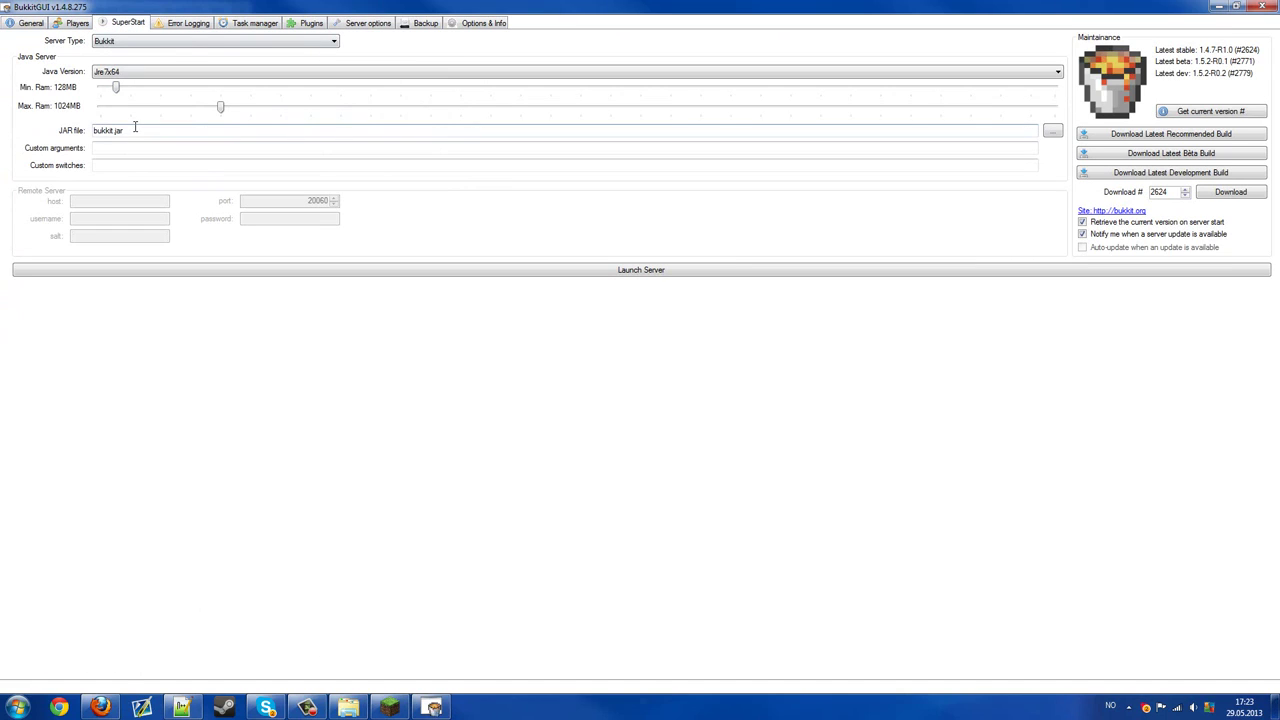
pyautogui.moveTo(134, 130); pyautogui.dragTo(94, 135)
pyautogui.write('bu')
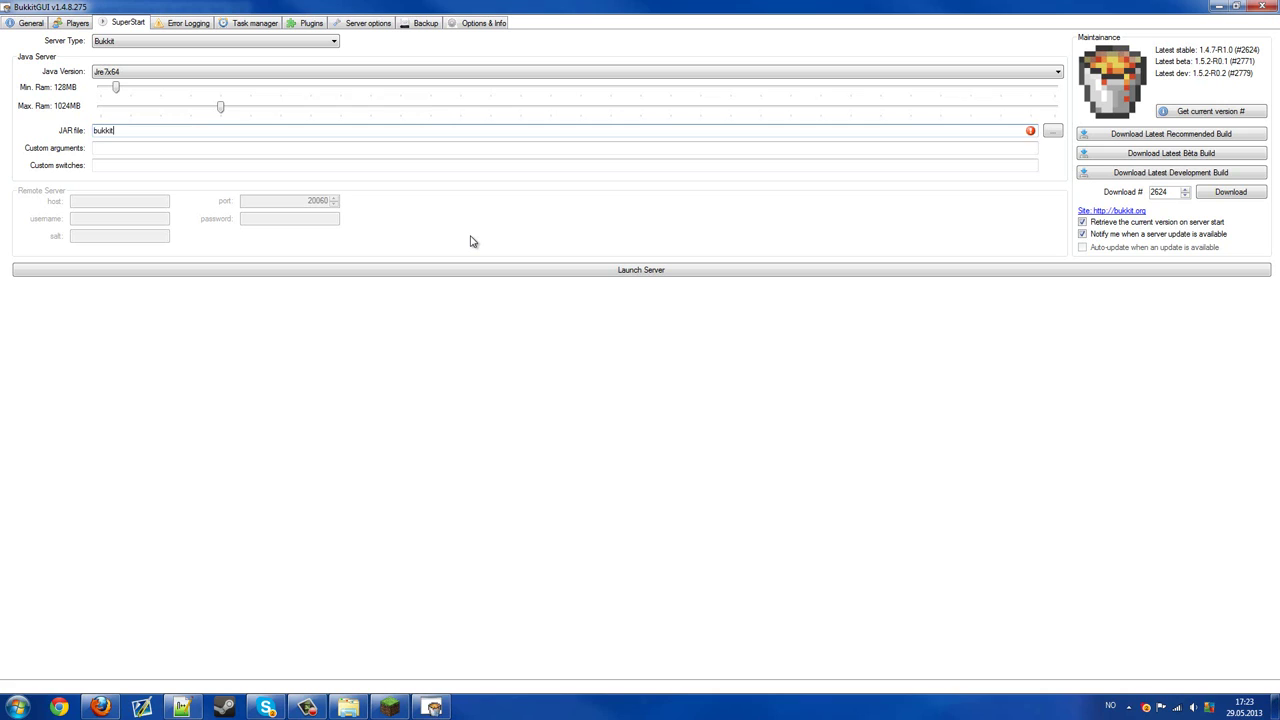
pyautogui.click(348, 707)
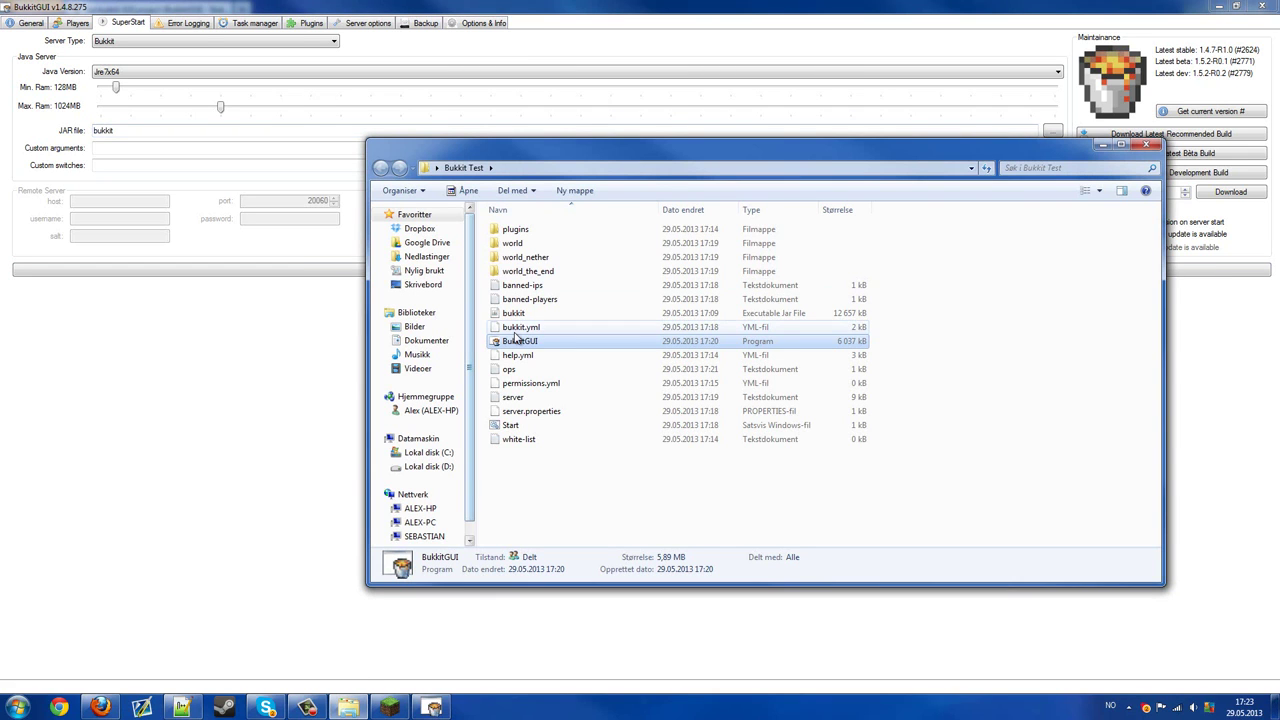
pyautogui.click(186, 200)
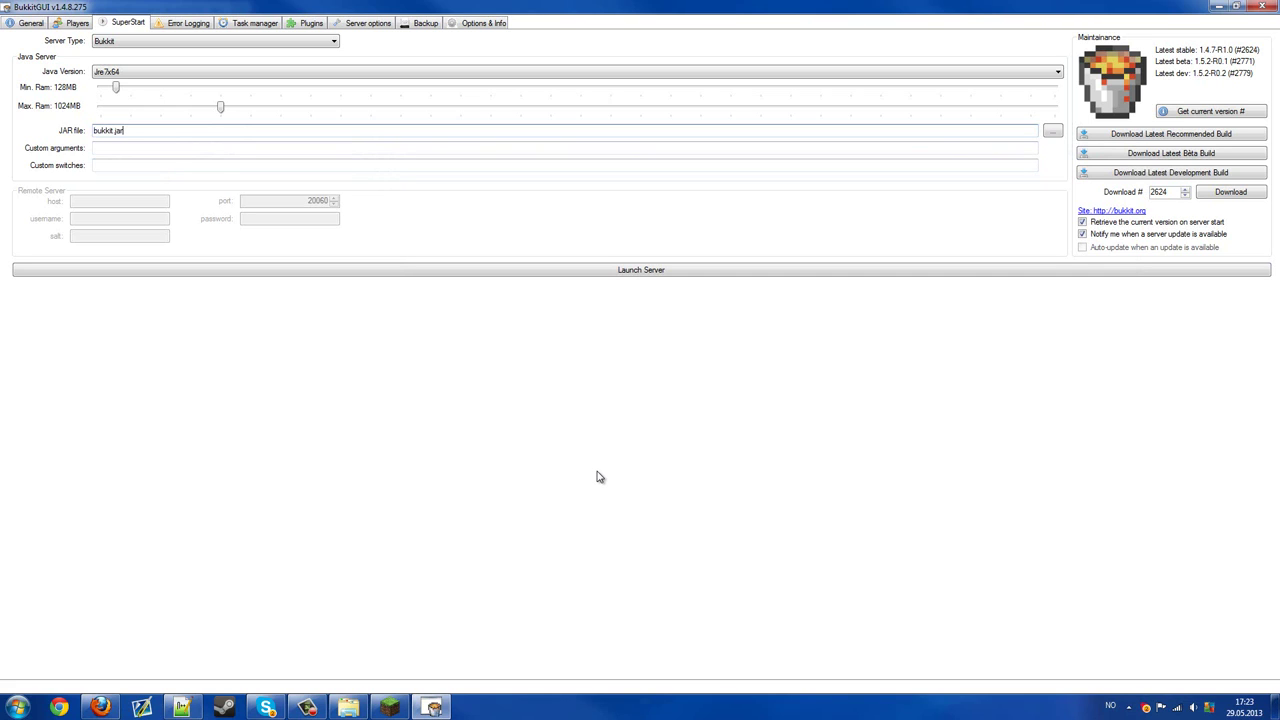
# - Browse to the Bukkit Test folder and choose the bukkit JAR as the server file
pyautogui.click(1053, 131)
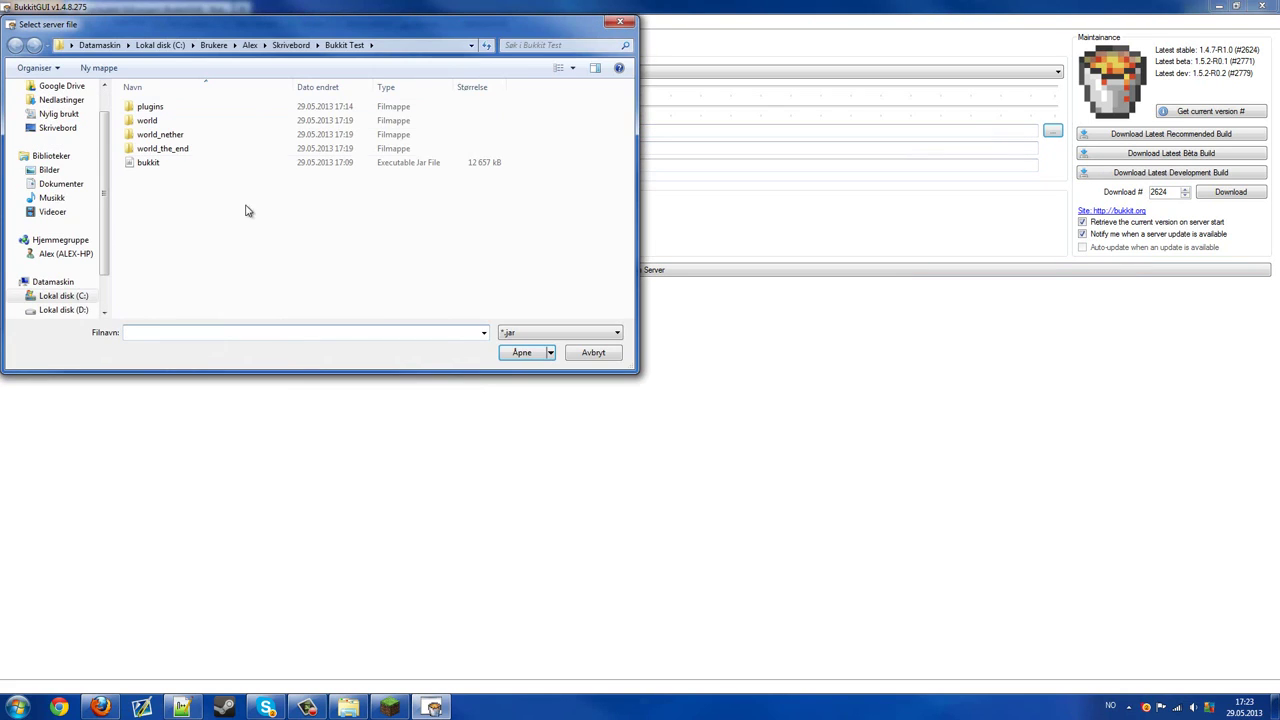
pyautogui.click(146, 164)
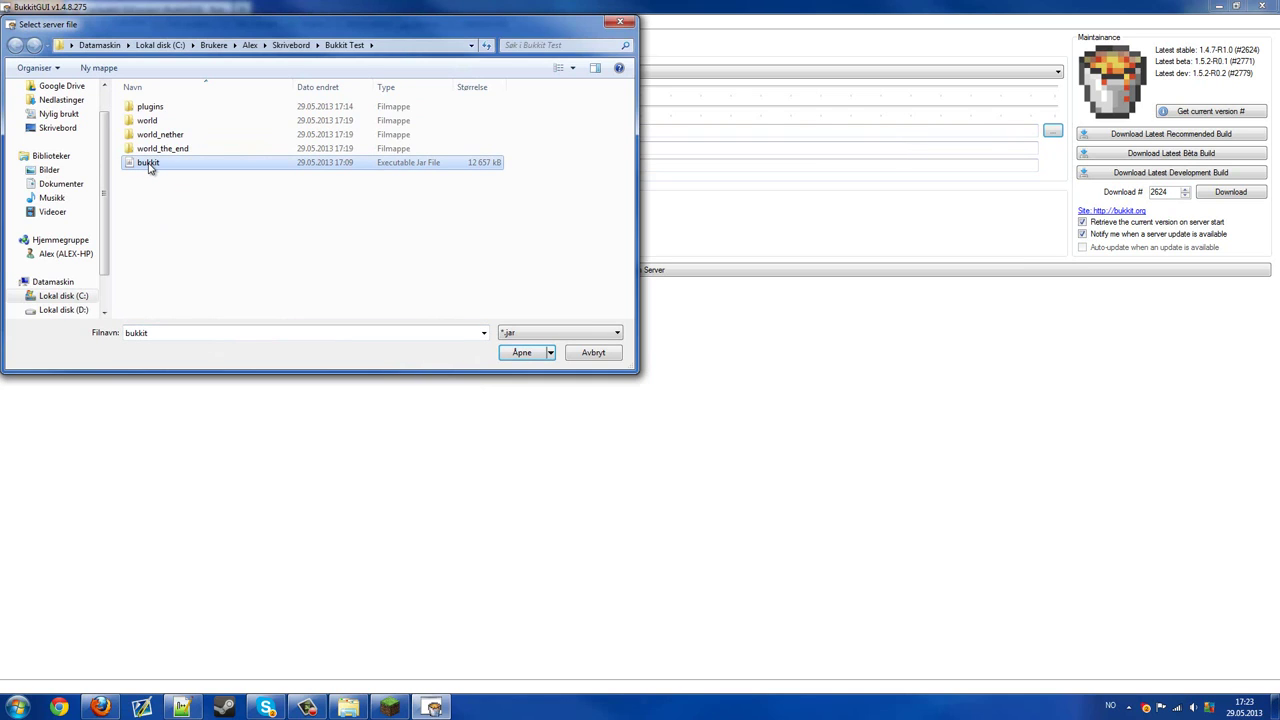
pyautogui.doubleClick(148, 164)
pyautogui.moveTo(251, 129); pyautogui.dragTo(84, 128)
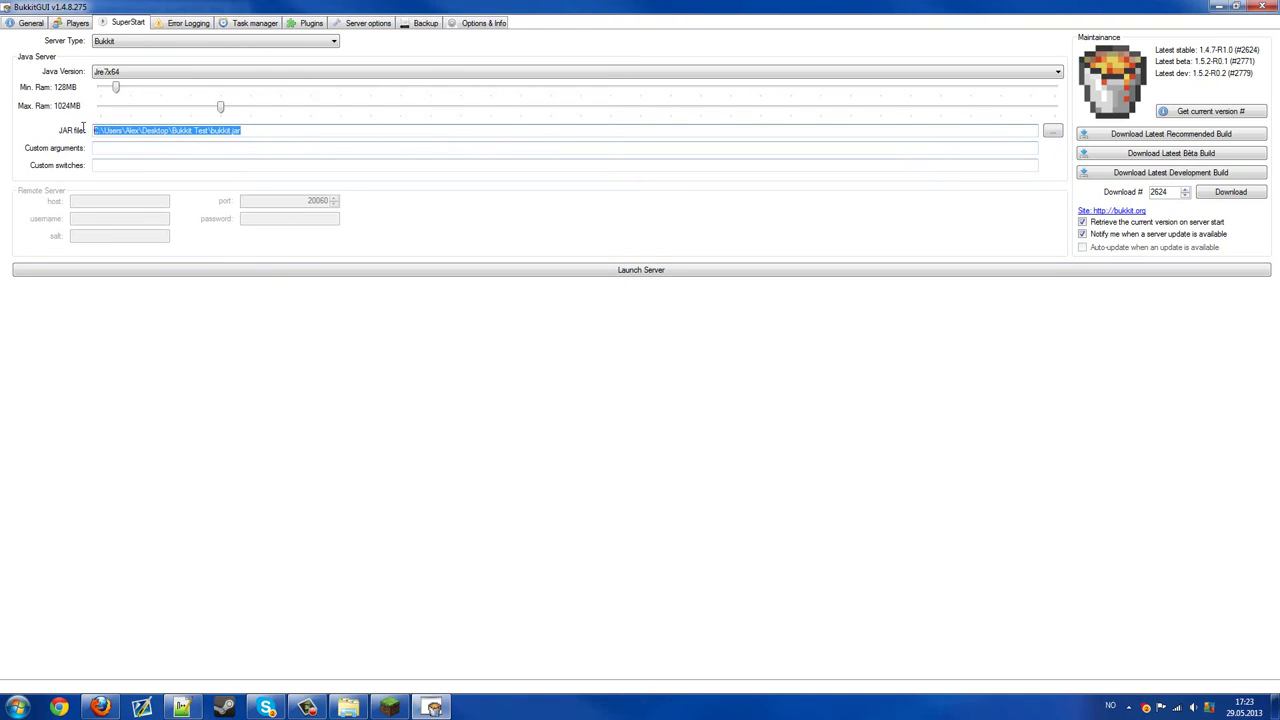
pyautogui.click(128, 132)
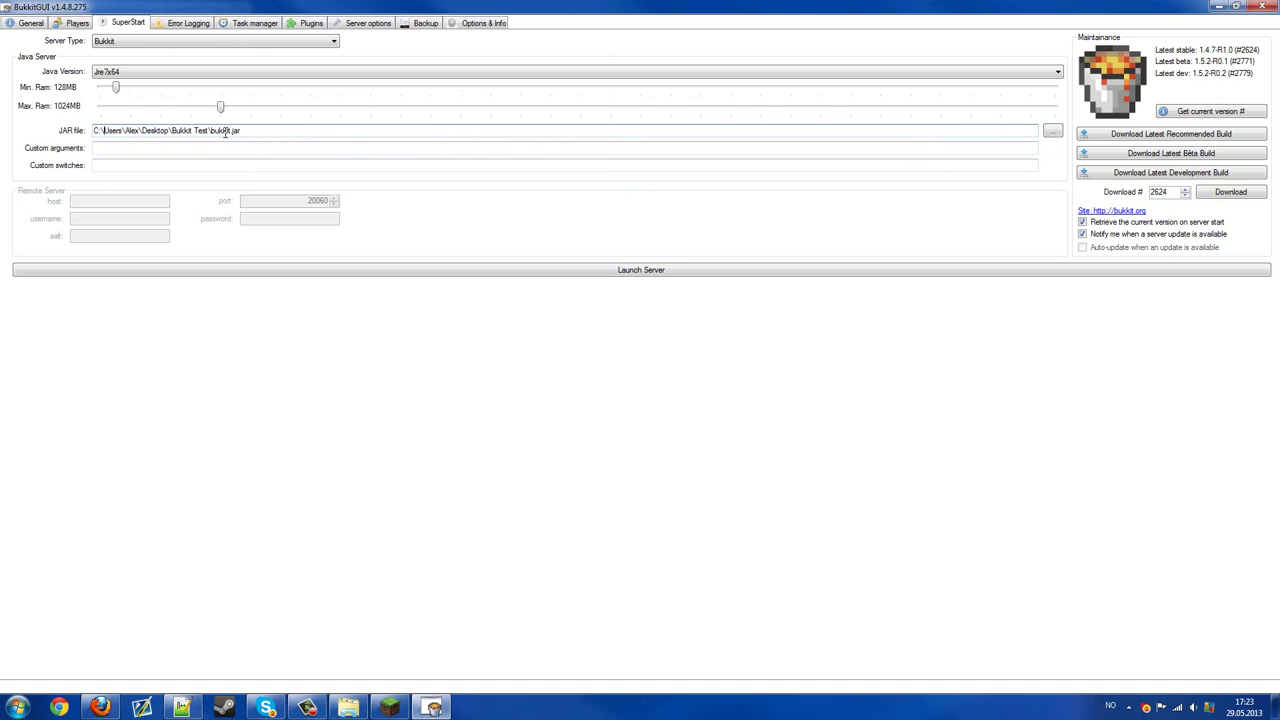
# - Replace the full JAR file path with just bukkit.jar
pyautogui.moveTo(260, 130); pyautogui.dragTo(92, 130)
pyautogui.write('bu')
pyautogui.write('kkti')
pyautogui.press('BackSpace')
pyautogui.press('BackSpace')
pyautogui.write('it.jar')
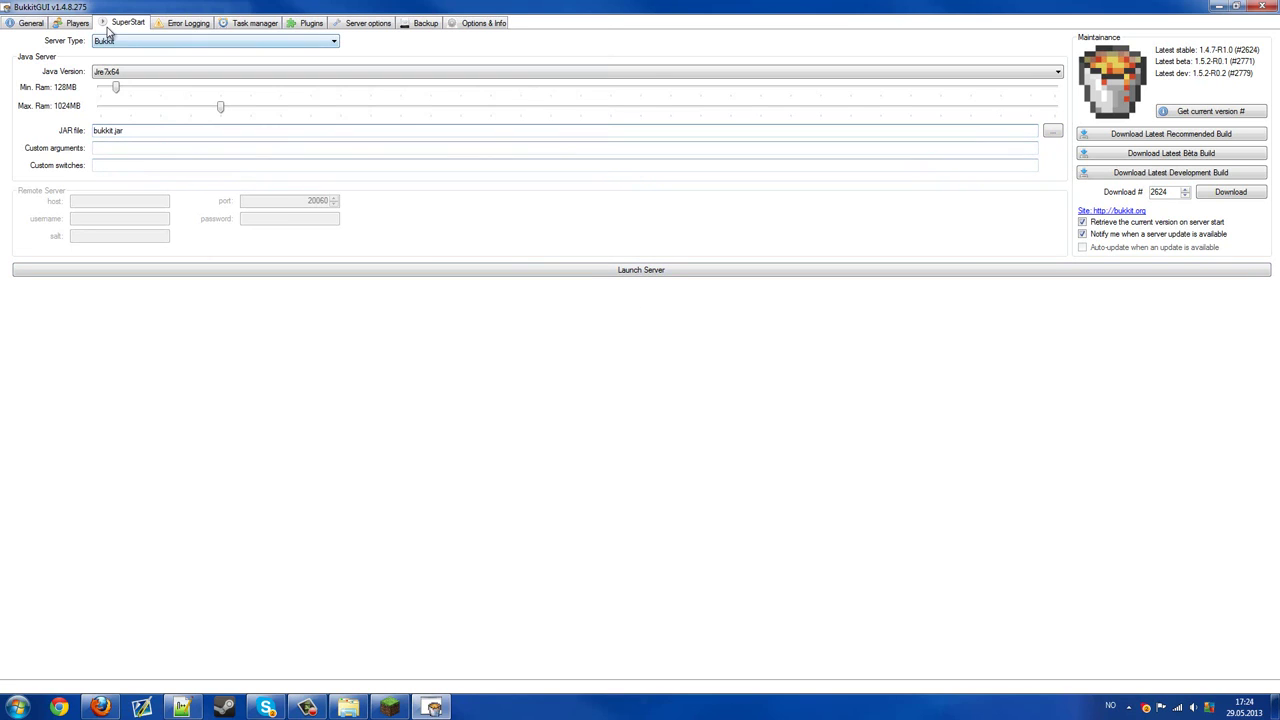
# - Look through the players, general and task manager pages, and check the online-mode entry in the server options
pyautogui.click(80, 24)
pyautogui.click(36, 24)
pyautogui.click(58, 24)
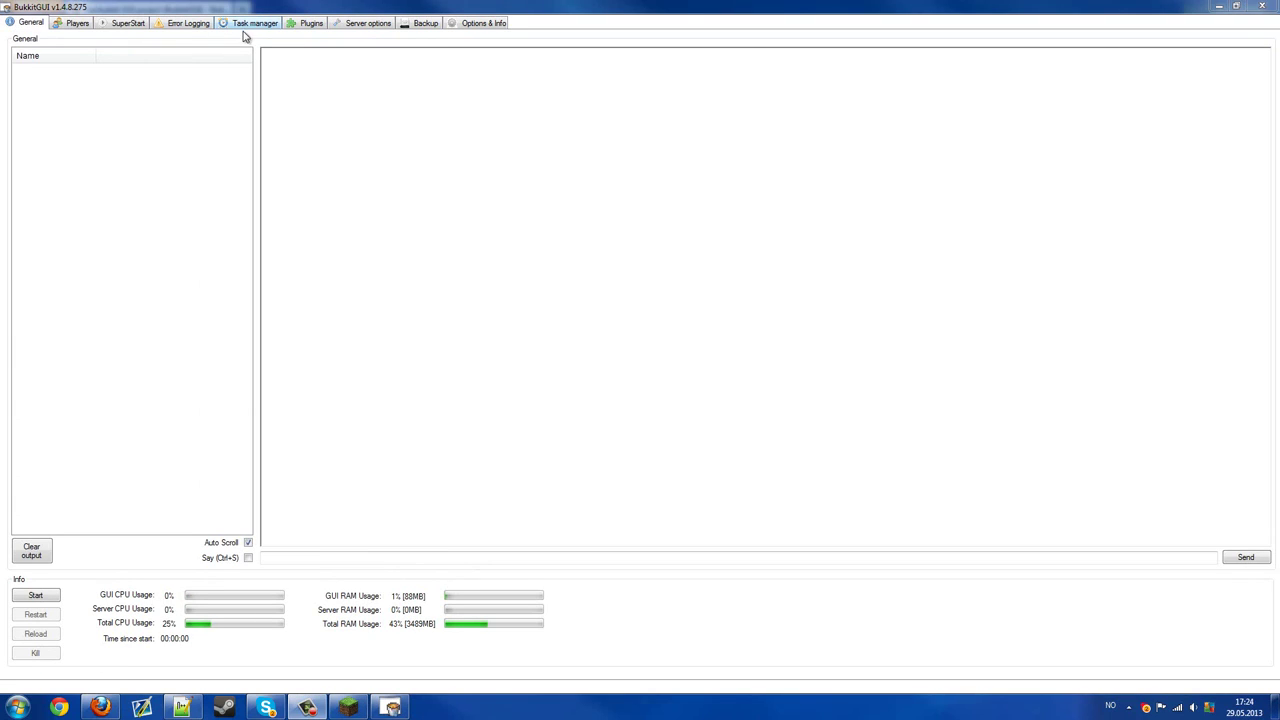
pyautogui.click(255, 23)
pyautogui.click(345, 24)
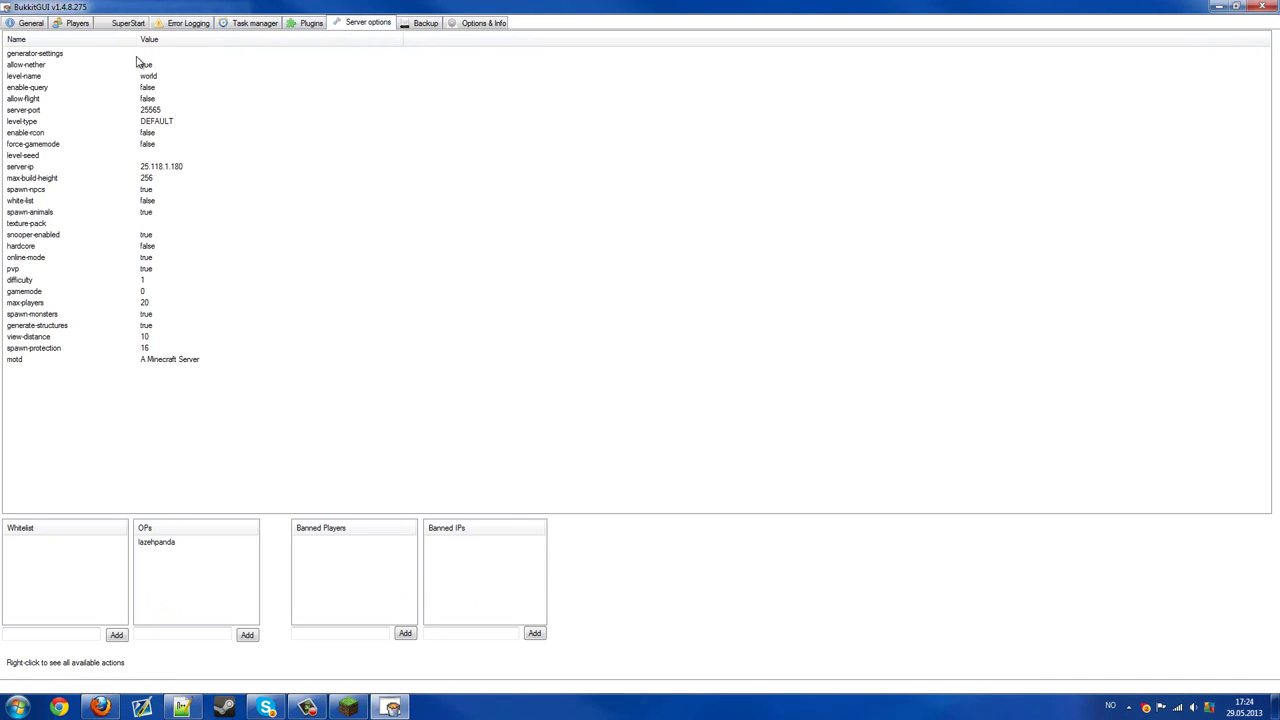
pyautogui.click(149, 258)
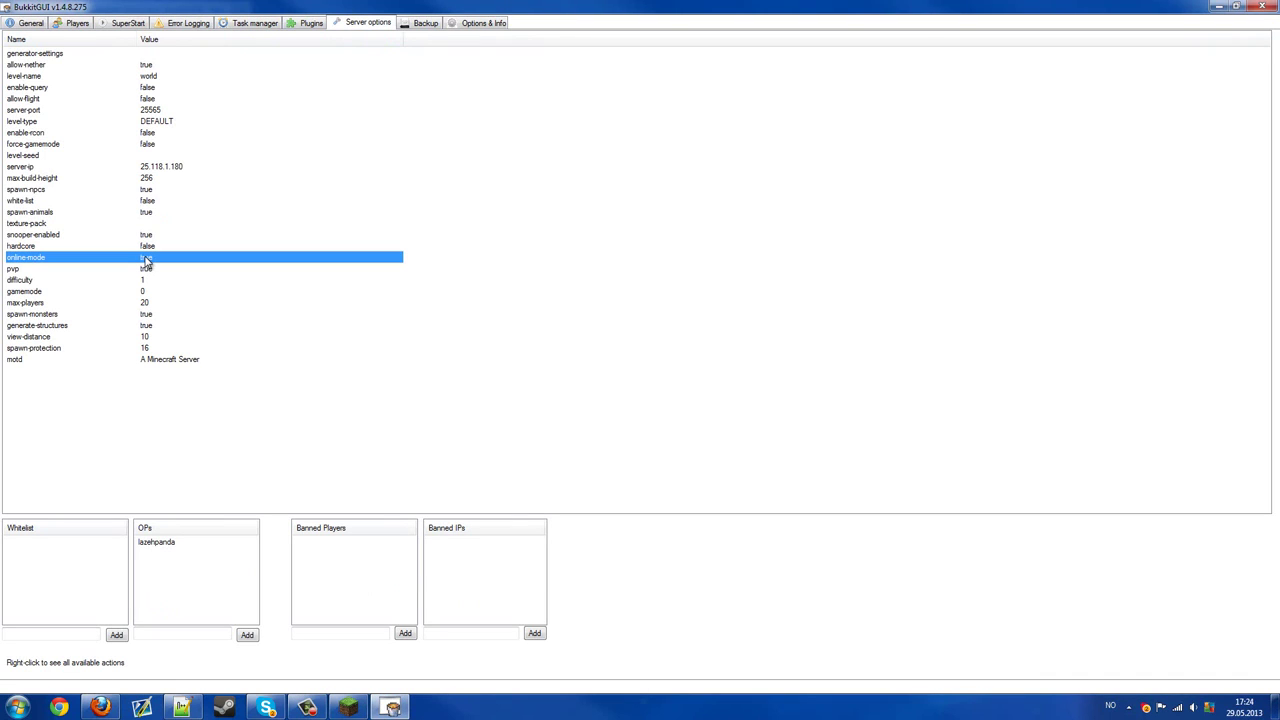
# - Start the server from the general page and examine the startup log in its console
pyautogui.click(40, 24)
pyautogui.click(36, 596)
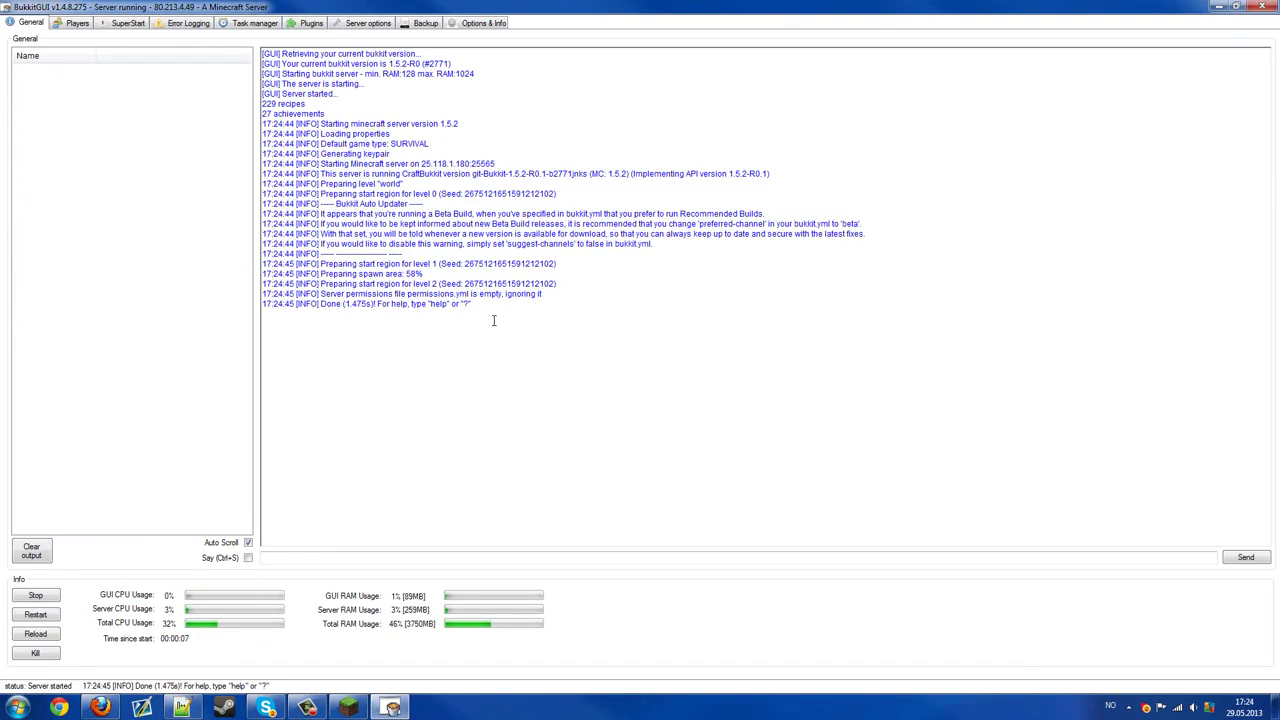
pyautogui.moveTo(497, 334); pyautogui.dragTo(276, 184)
pyautogui.moveTo(730, 246); pyautogui.dragTo(638, 238)
pyautogui.click(633, 247)
# - Switch to Minecraft and join the running server from the multiplayer list
pyautogui.click(348, 707)
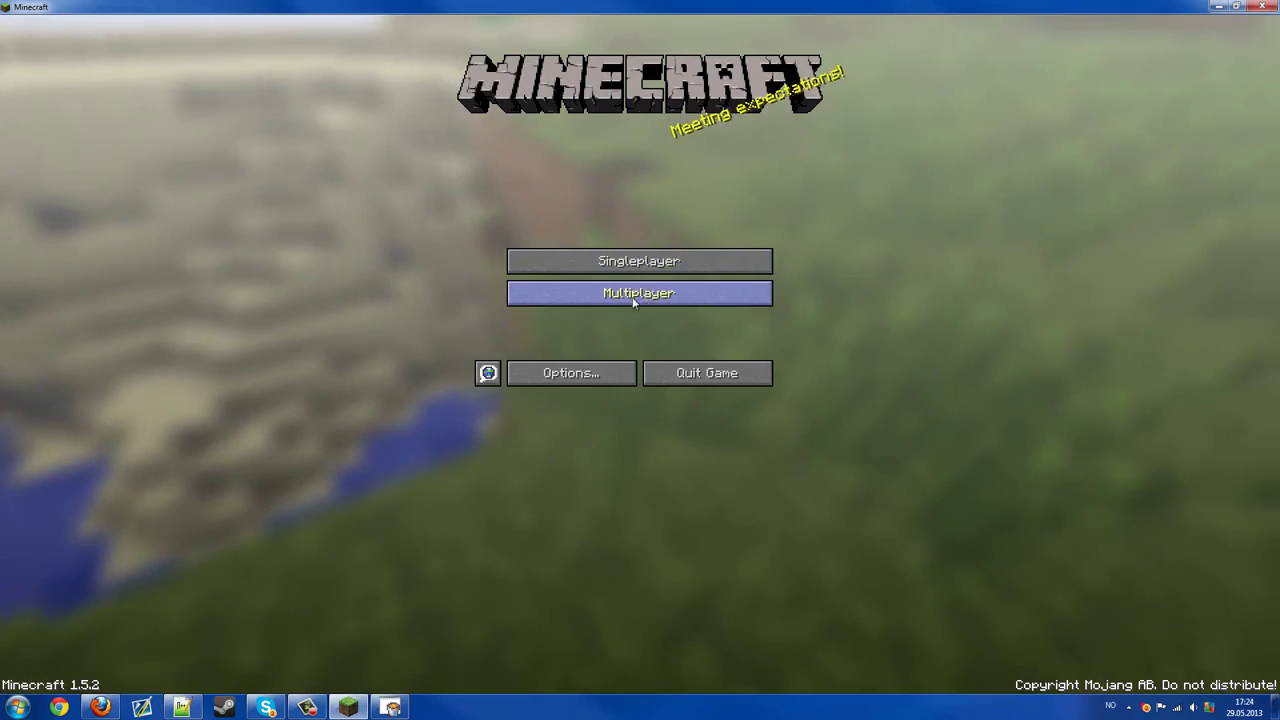
pyautogui.click(633, 301)
pyautogui.doubleClick(624, 288)
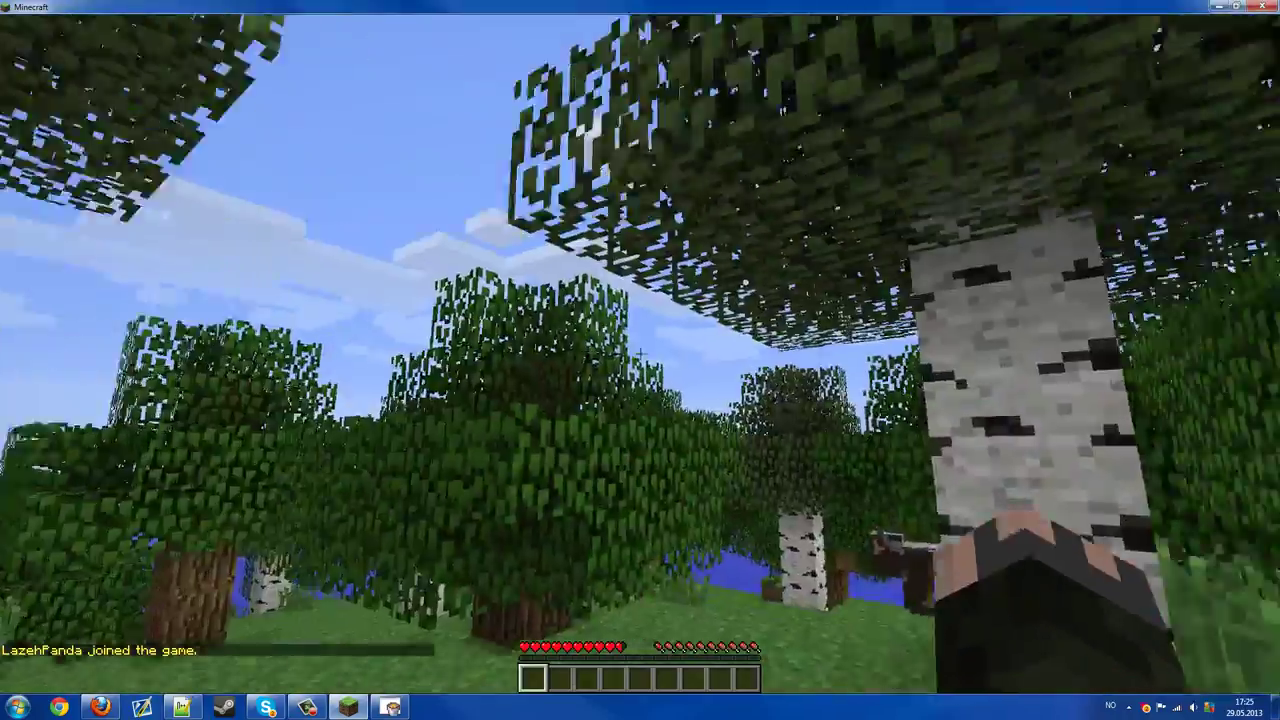
# - Test the connection by checking the debug overlay, walking through the forest and opening the inventory
pyautogui.press('F3')
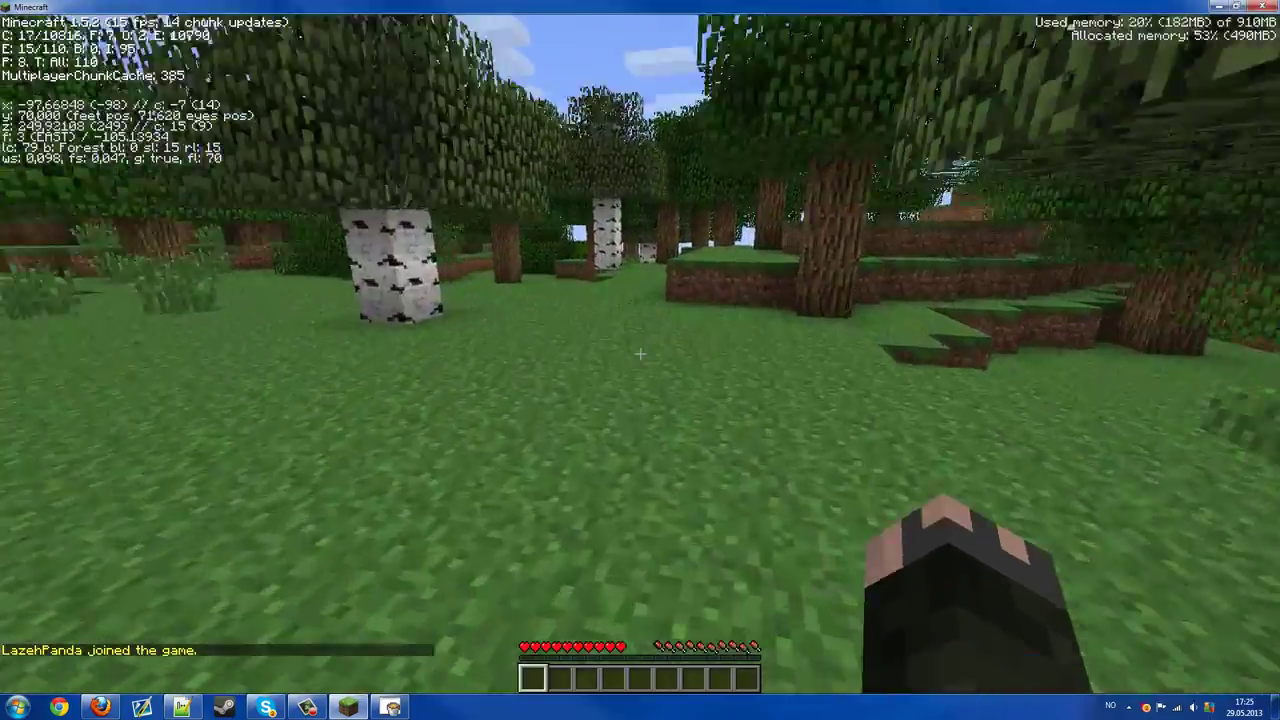
pyautogui.press('F3')
pyautogui.press('w')
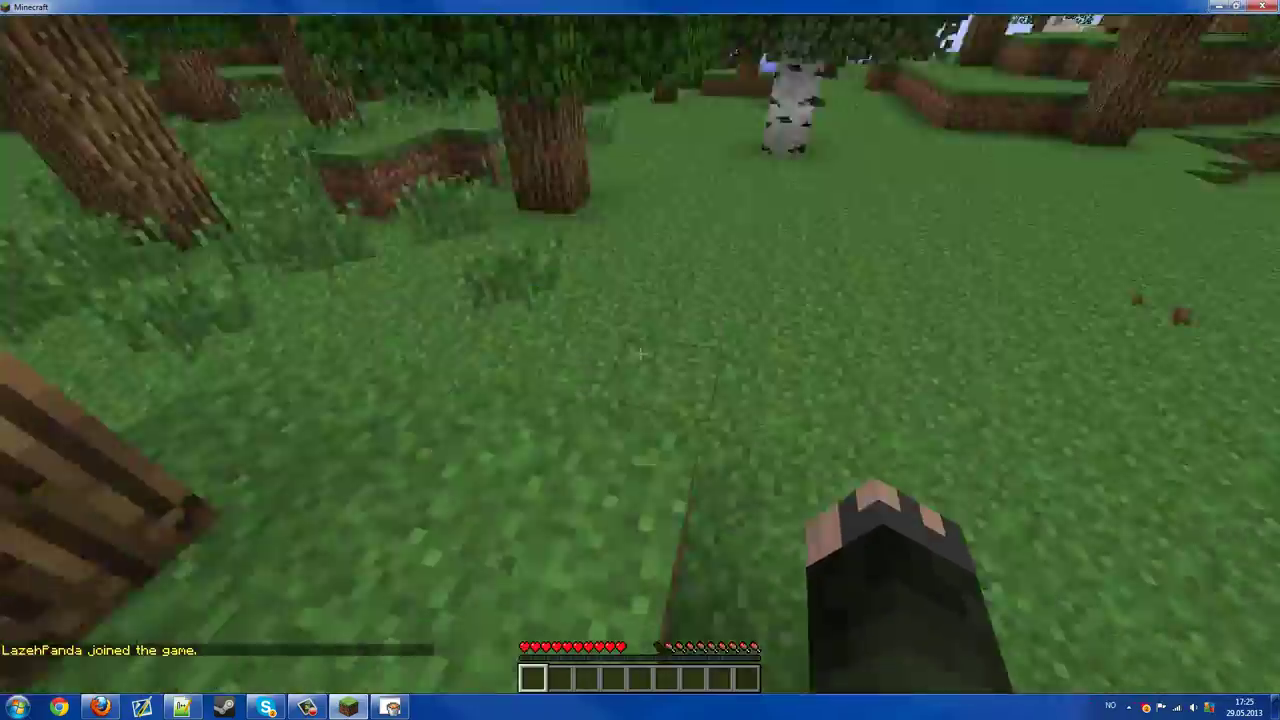
pyautogui.press('w')
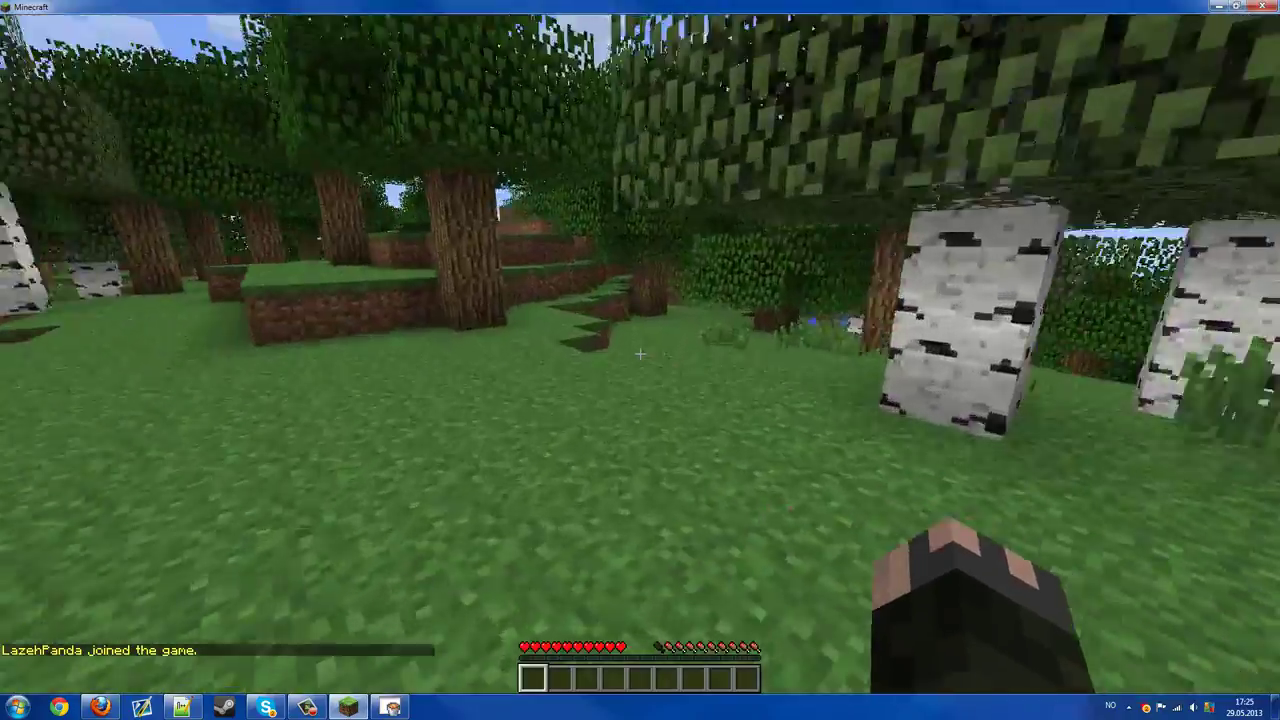
pyautogui.press('w')
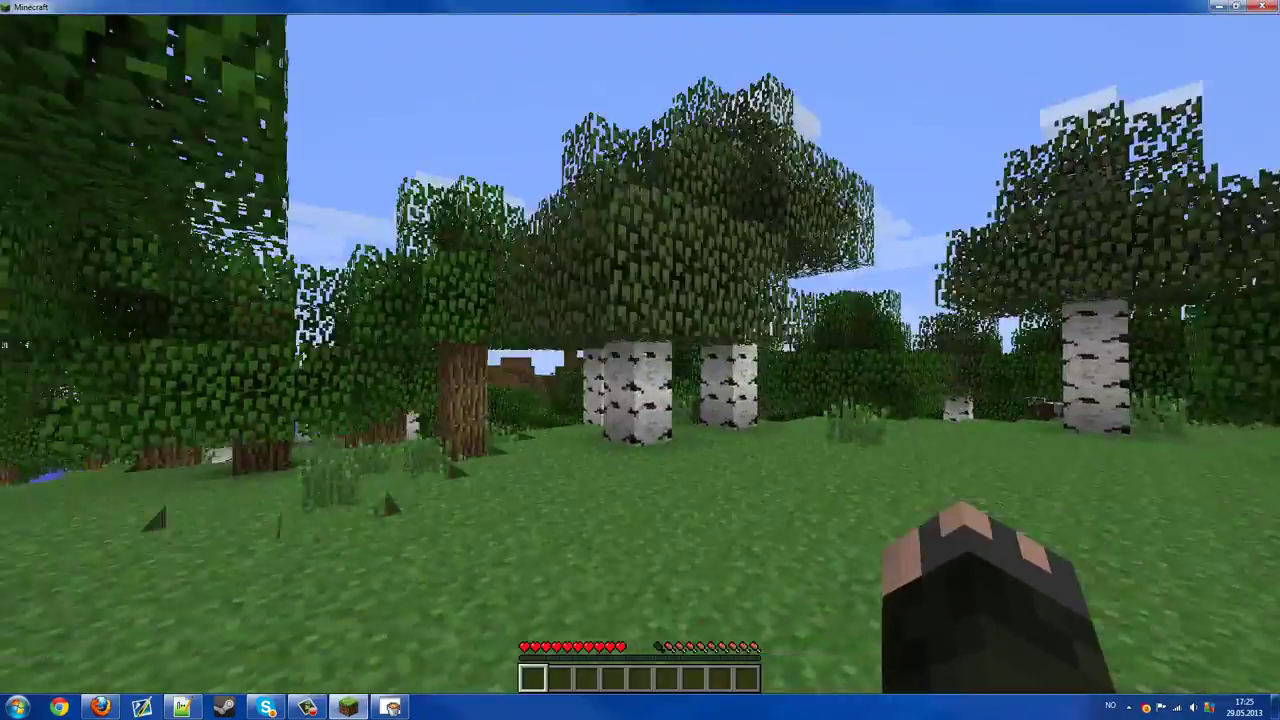
pyautogui.press('w')
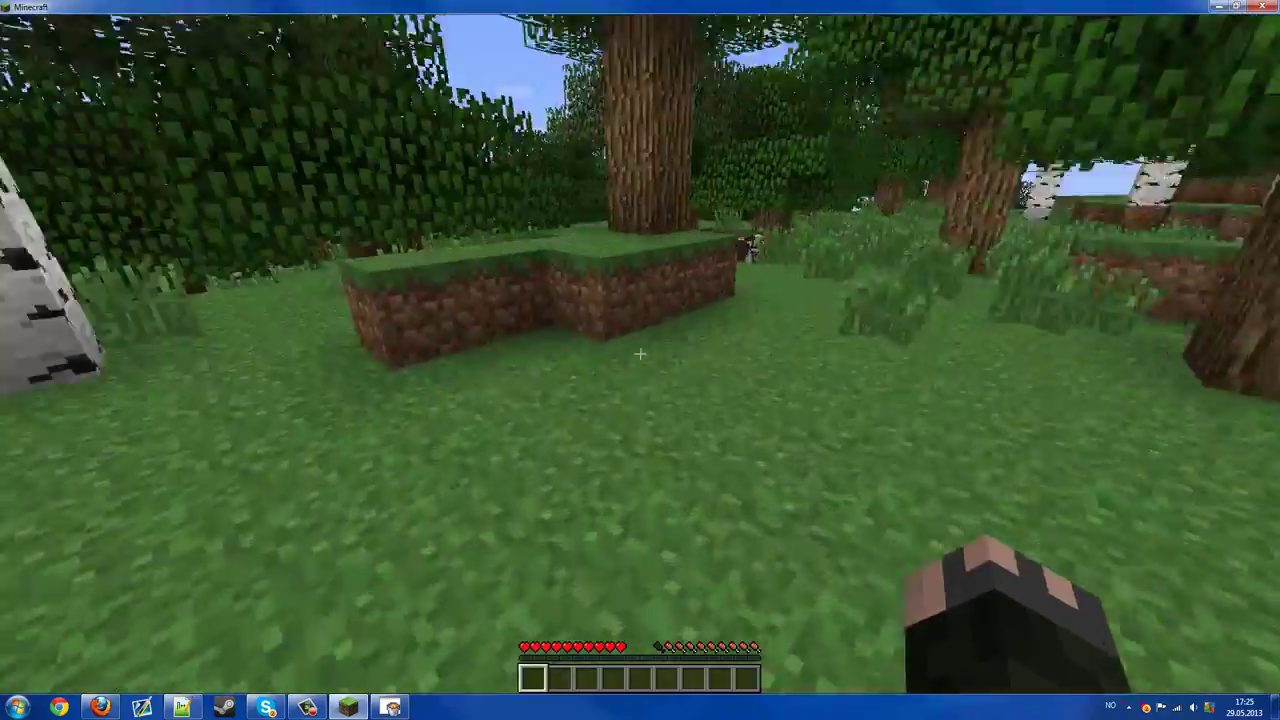
pyautogui.press('space')
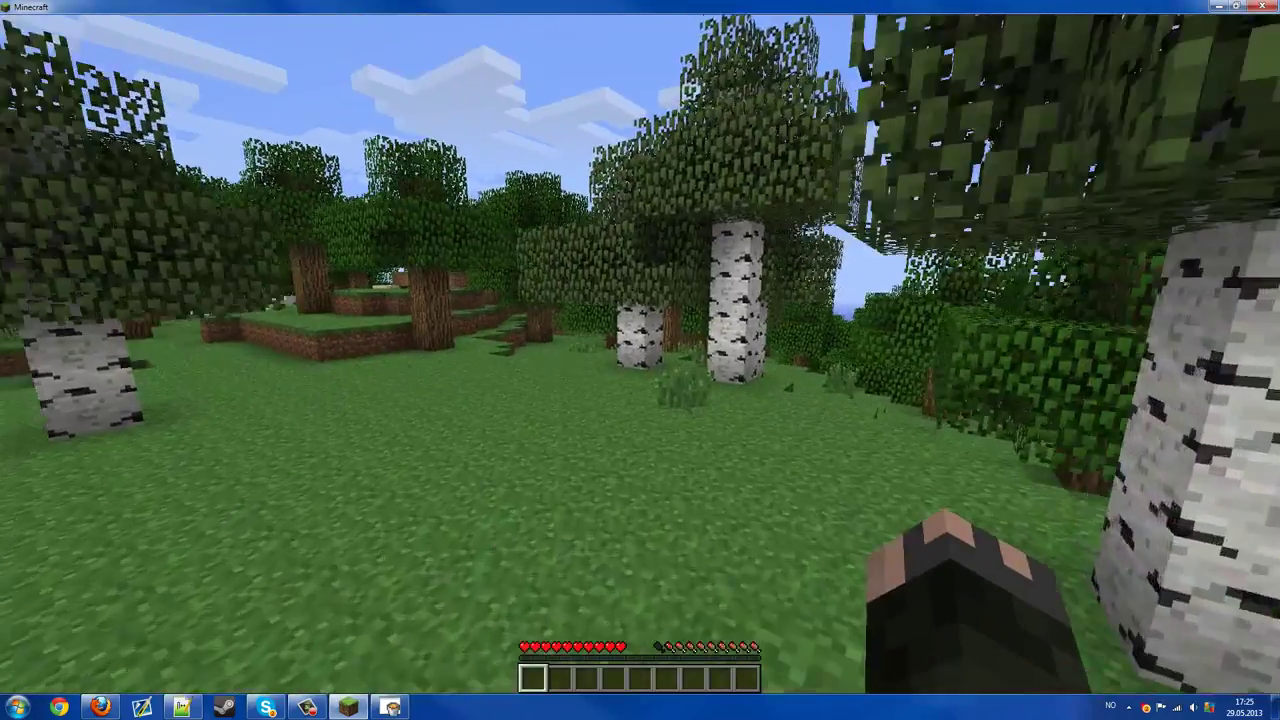
pyautogui.press('e')
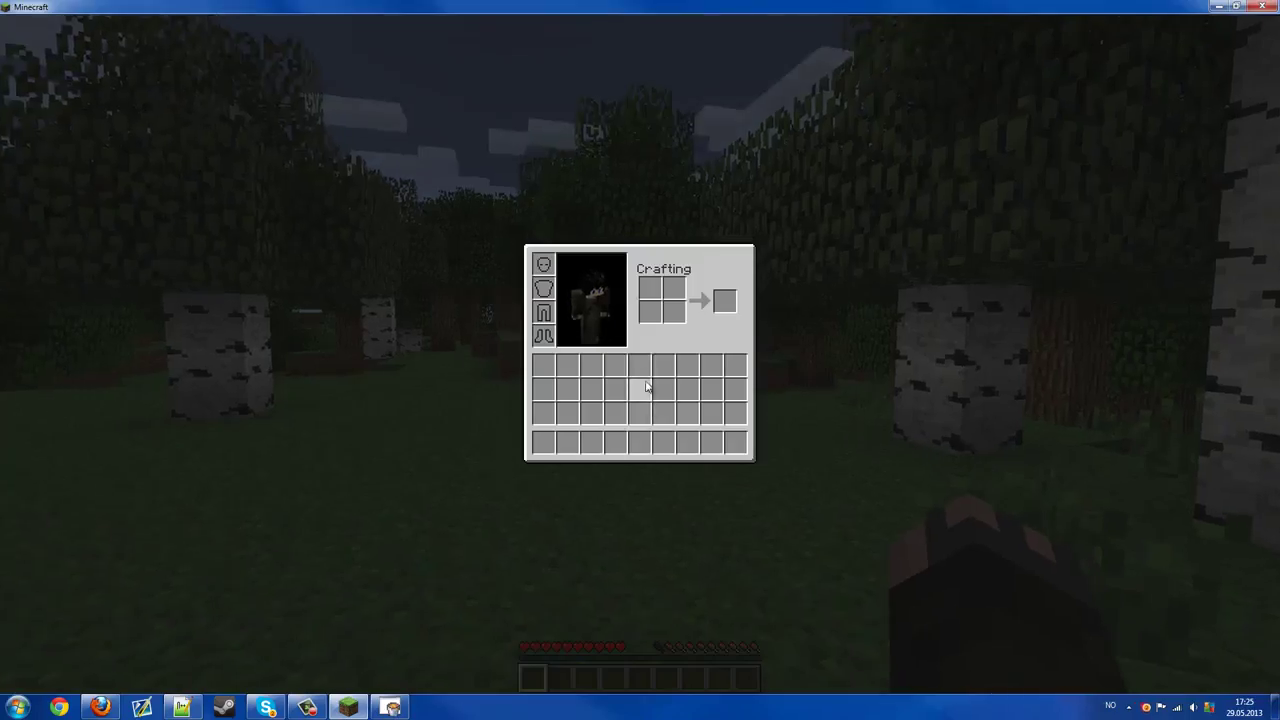
# - Disconnect from the server in Minecraft, and switch back to BukkitGUI to stop the server
pyautogui.press('Escape')
pyautogui.press('Escape')
pyautogui.click(643, 338)
pyautogui.click(390, 708)
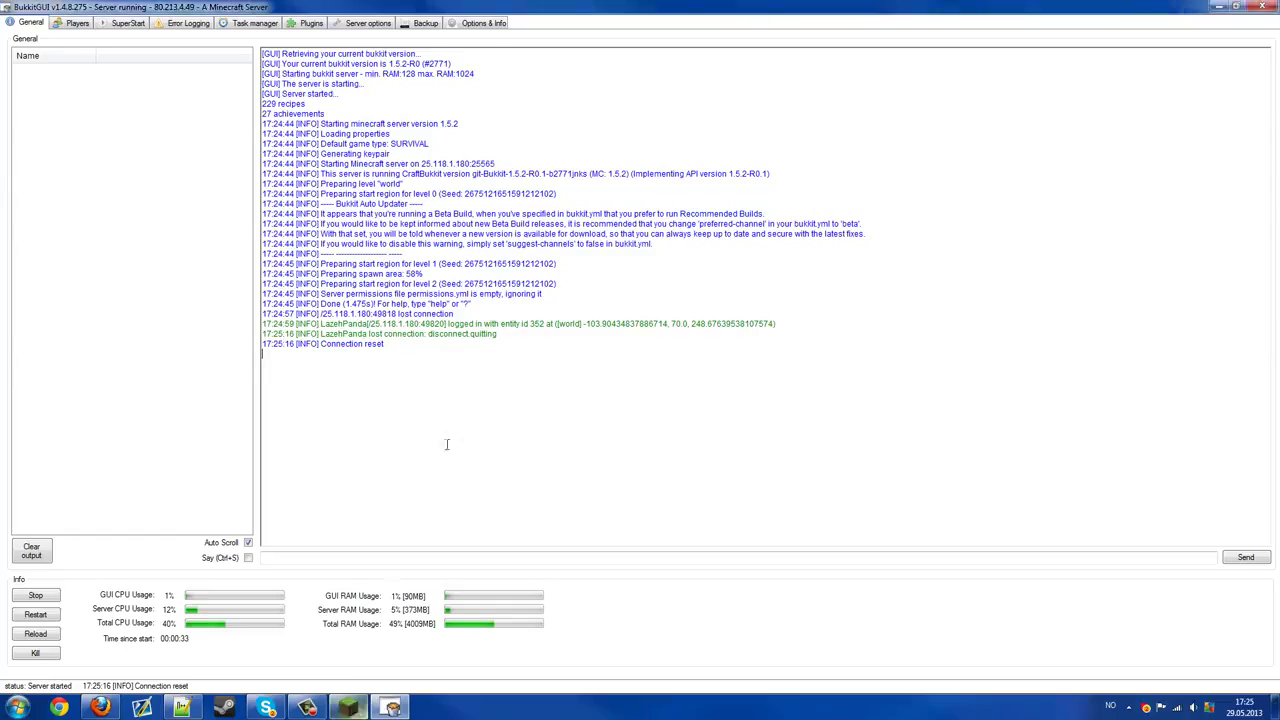
pyautogui.click(36, 596)
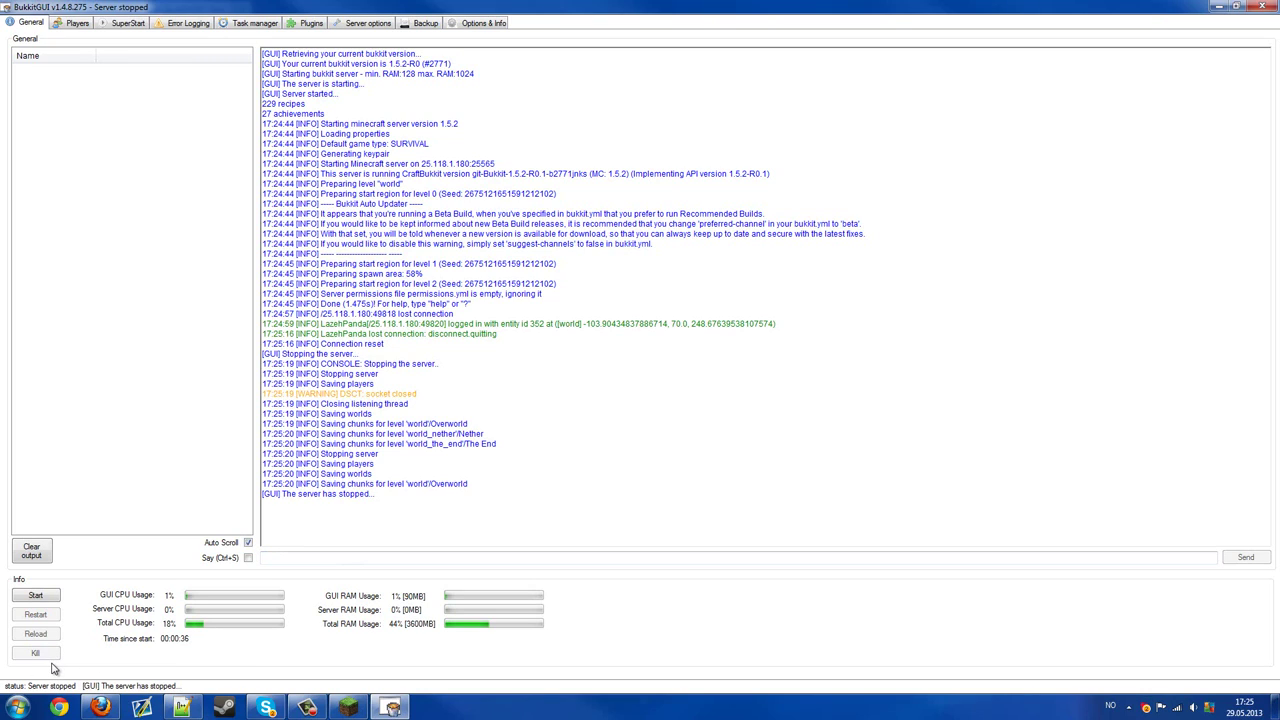
# - Set online-mode to false in the server options
pyautogui.click(381, 26)
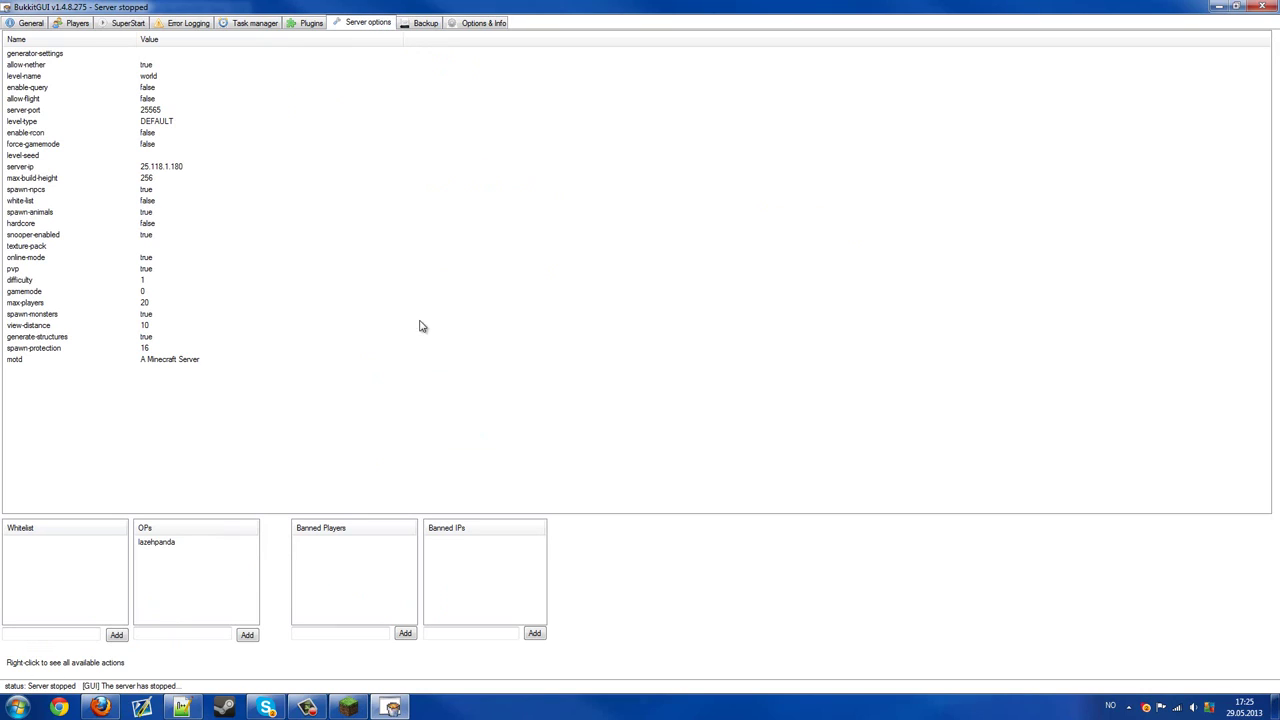
pyautogui.doubleClick(152, 258)
pyautogui.press('BackSpace')
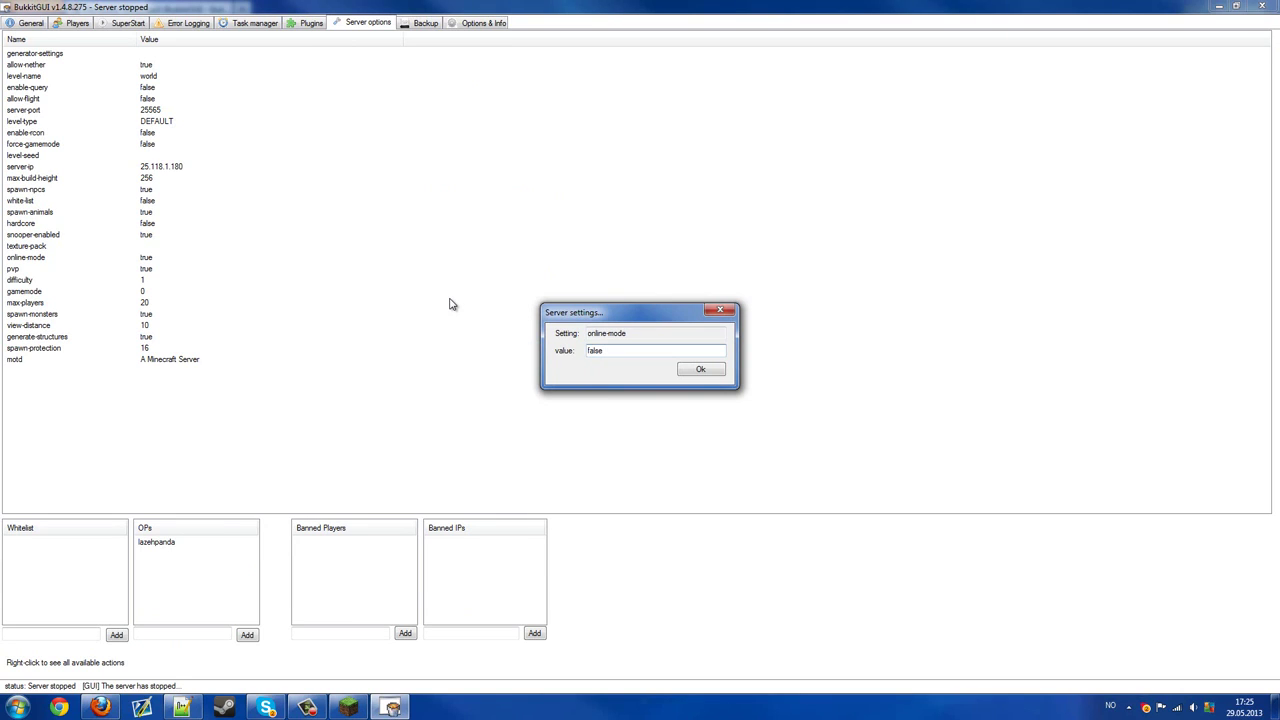
pyautogui.write('false')
pyautogui.press('Return')
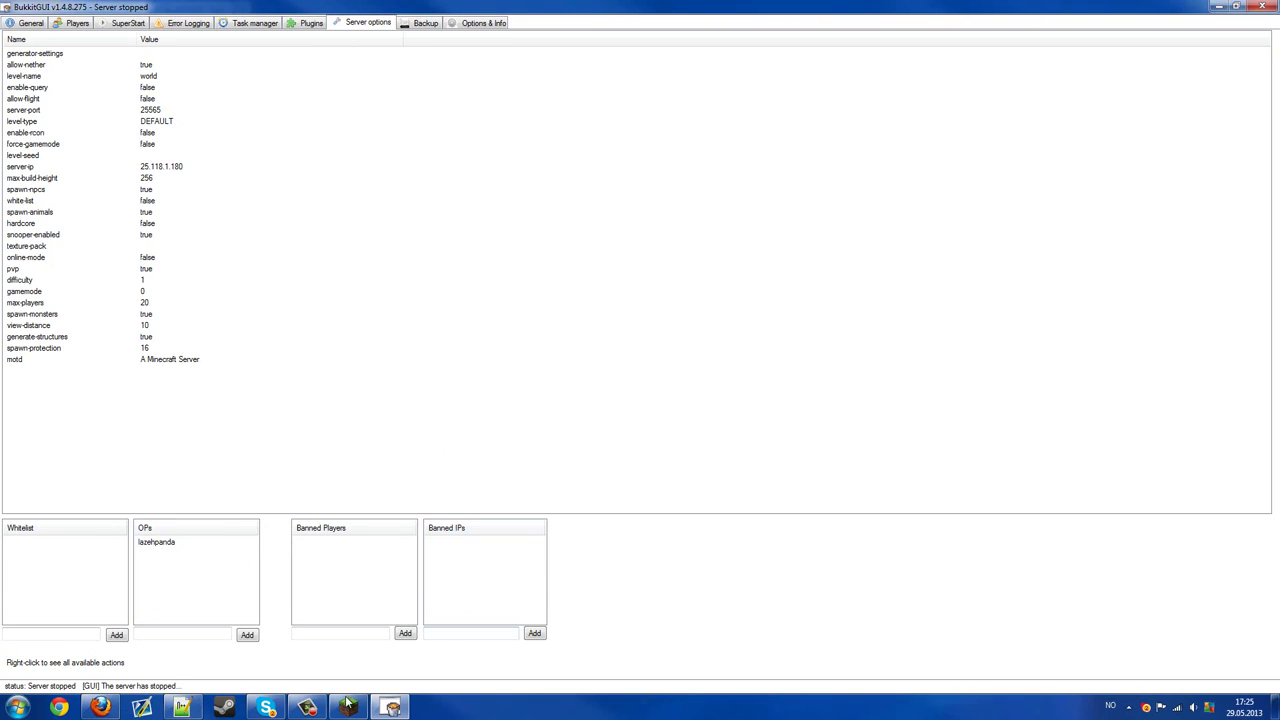
pyautogui.click(164, 269)
# - Start the server again with the changed online-mode setting
pyautogui.click(30, 23)
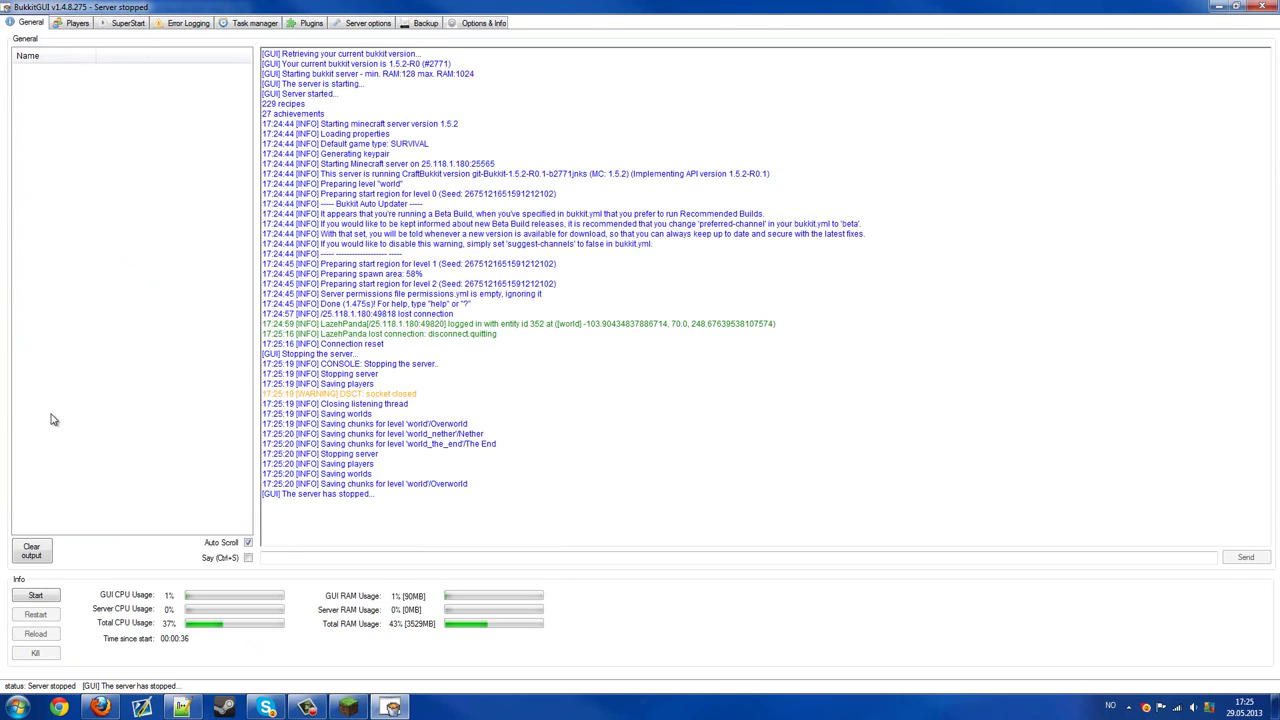
pyautogui.click(35, 595)
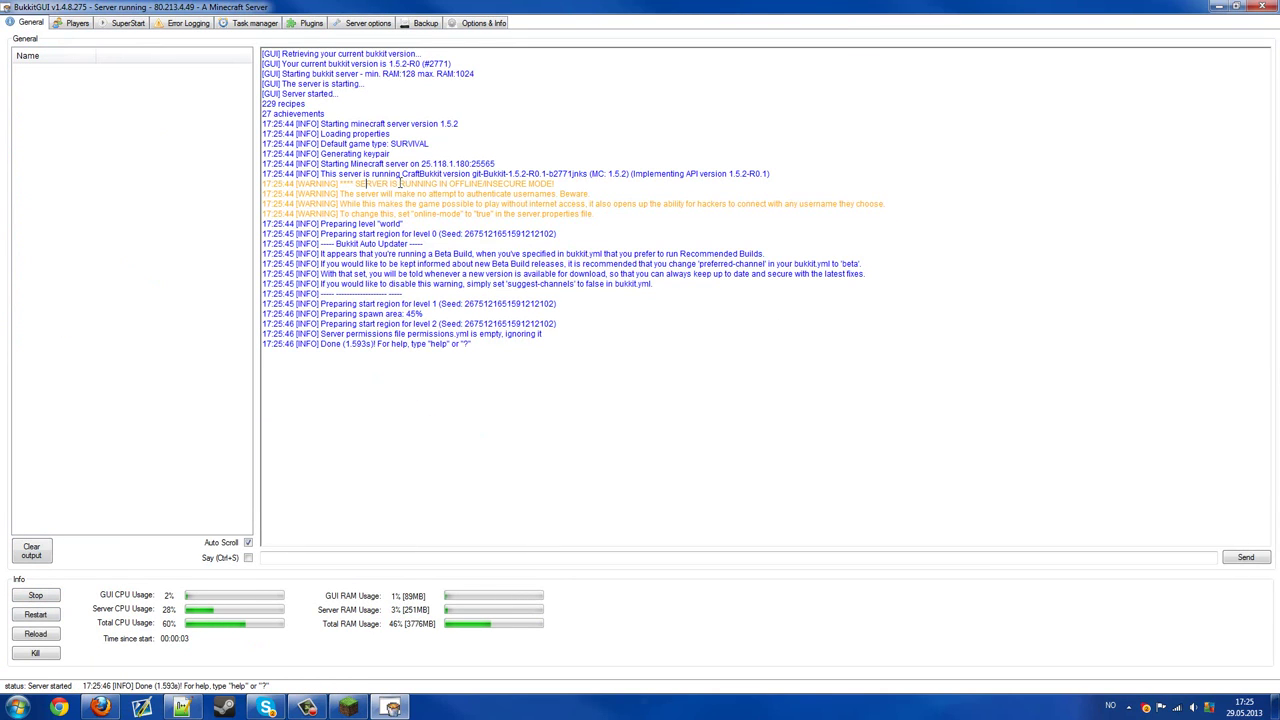
# - Examine the offline/insecure mode warnings in the server's console log
pyautogui.moveTo(354, 184); pyautogui.dragTo(252, 187)
pyautogui.click(340, 204)
pyautogui.moveTo(340, 204); pyautogui.dragTo(285, 204)
pyautogui.click(295, 203)
pyautogui.moveTo(551, 214); pyautogui.dragTo(345, 185)
pyautogui.click(345, 185)
# - Switch to Minecraft and join the Bukkit Test server from the multiplayer list
pyautogui.click(348, 707)
pyautogui.click(646, 297)
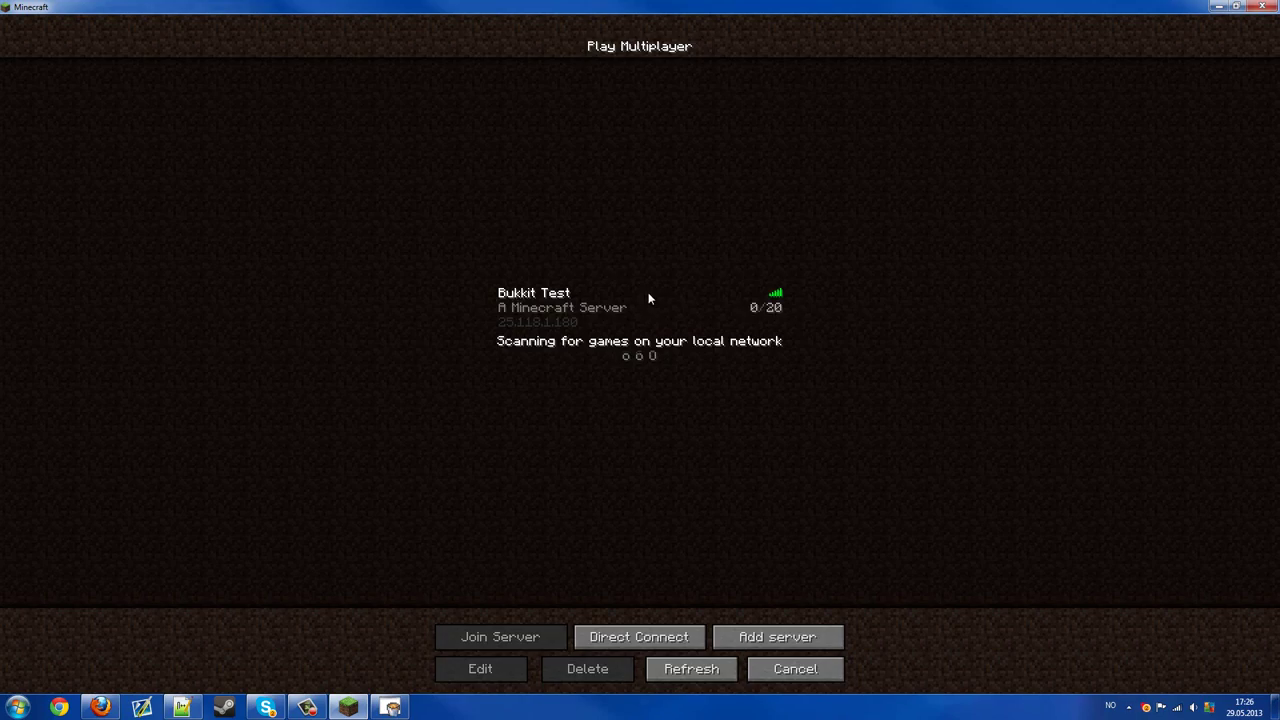
pyautogui.doubleClick(648, 296)
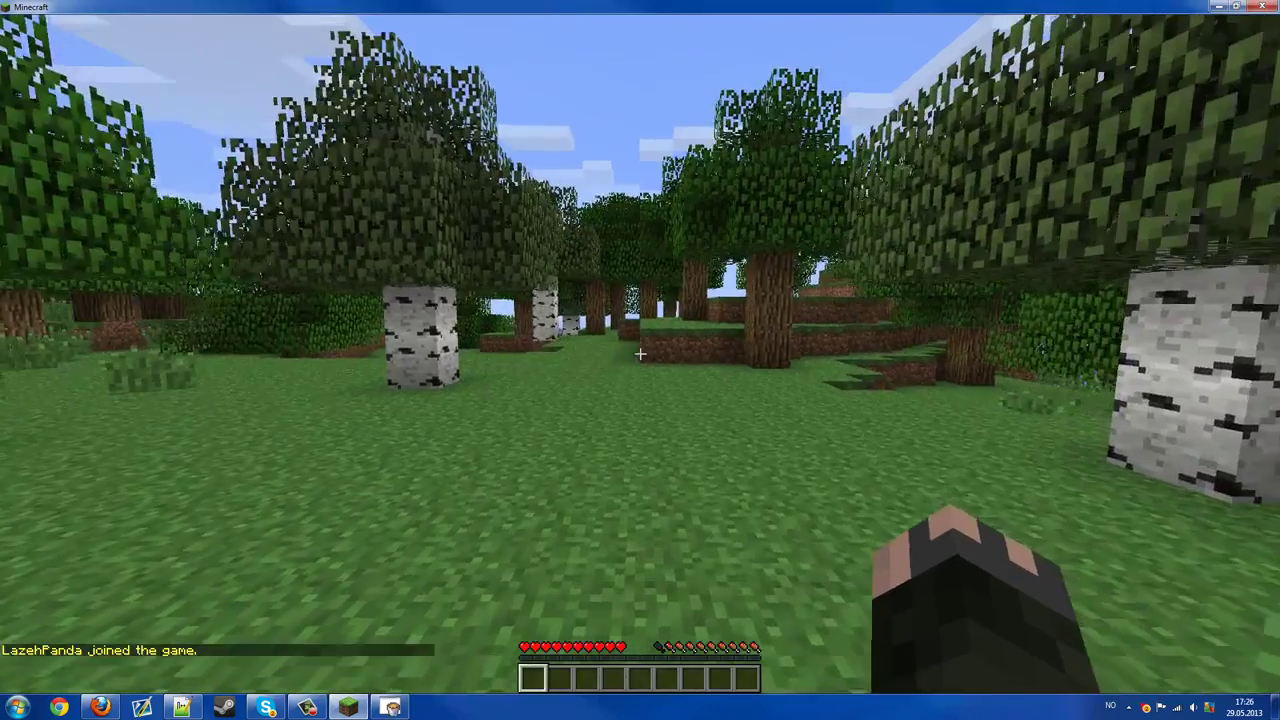
# - Test the offline-mode server by walking around the forest and opening and closing the inventory
pyautogui.press('e')
pyautogui.press('e')
pyautogui.press('w')
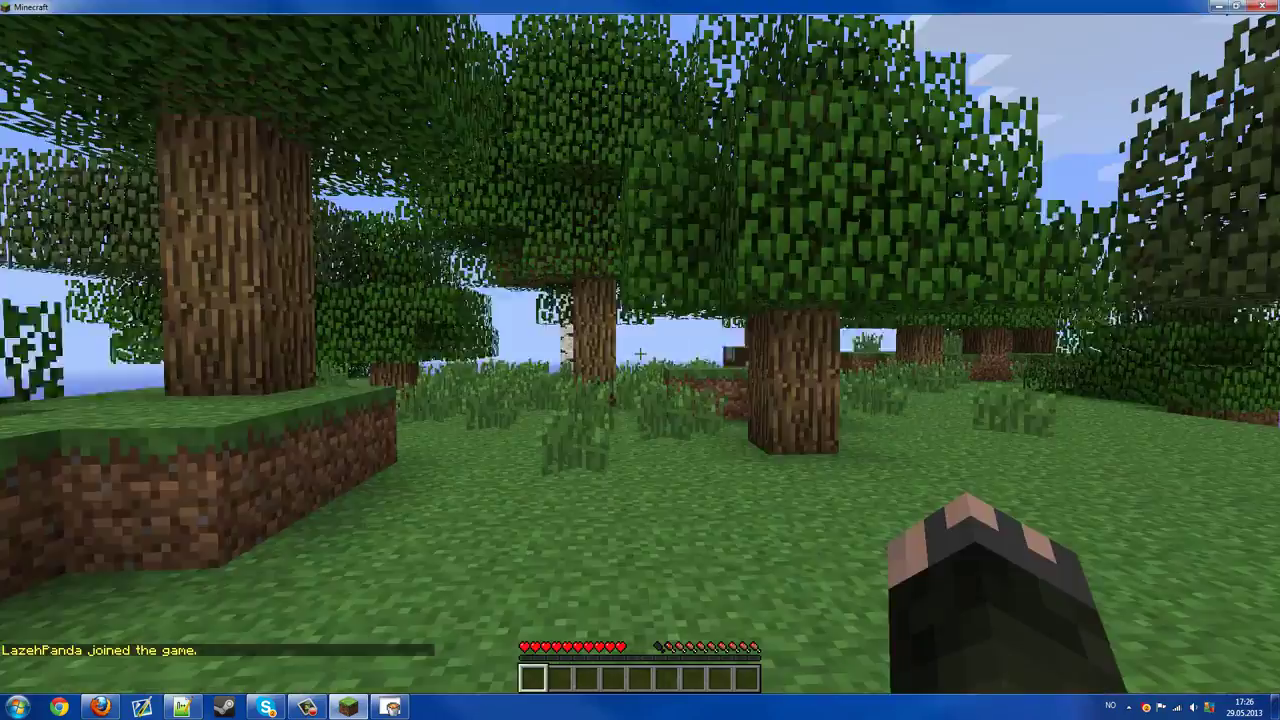
pyautogui.press('w')
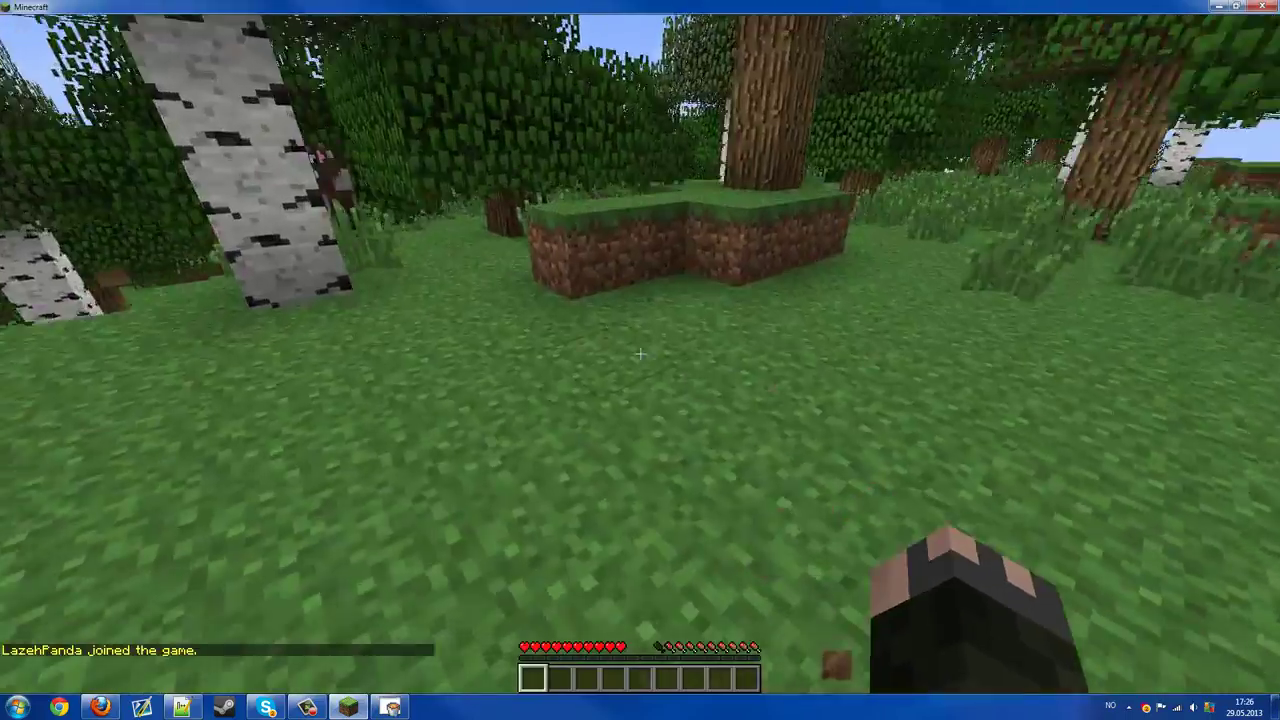
pyautogui.press('w')
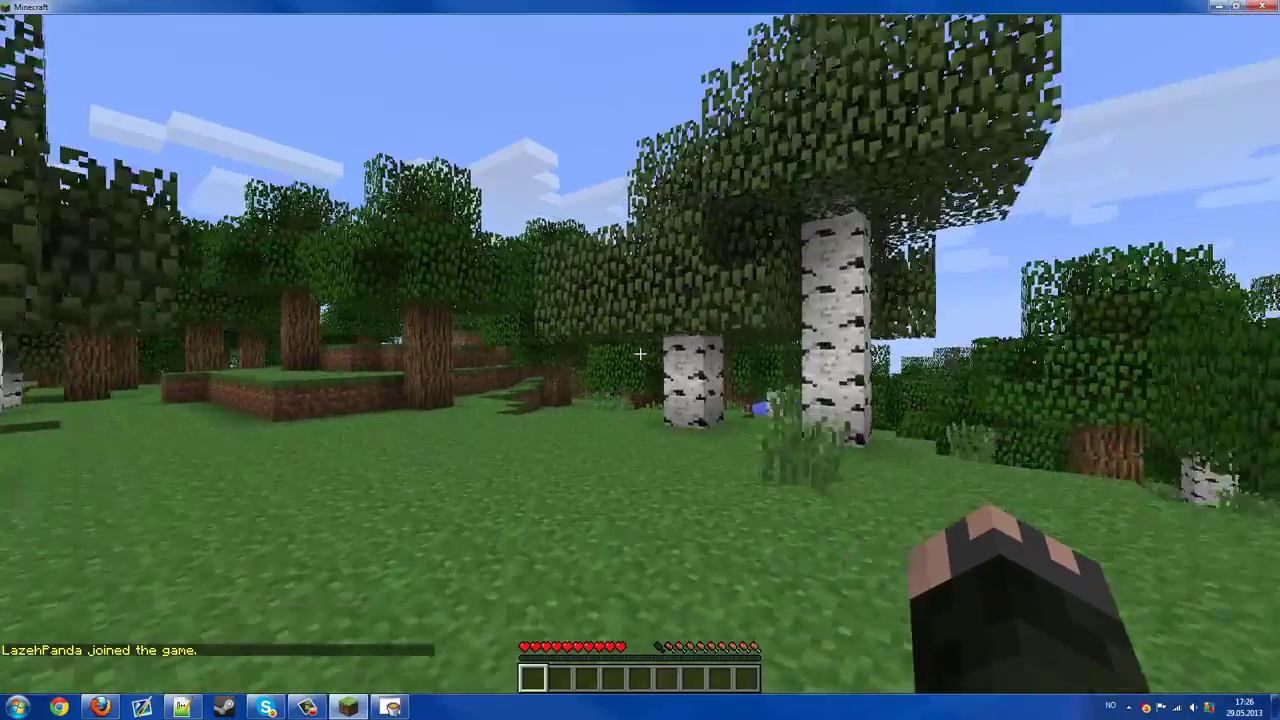
pyautogui.press('w')
pyautogui.press('e')
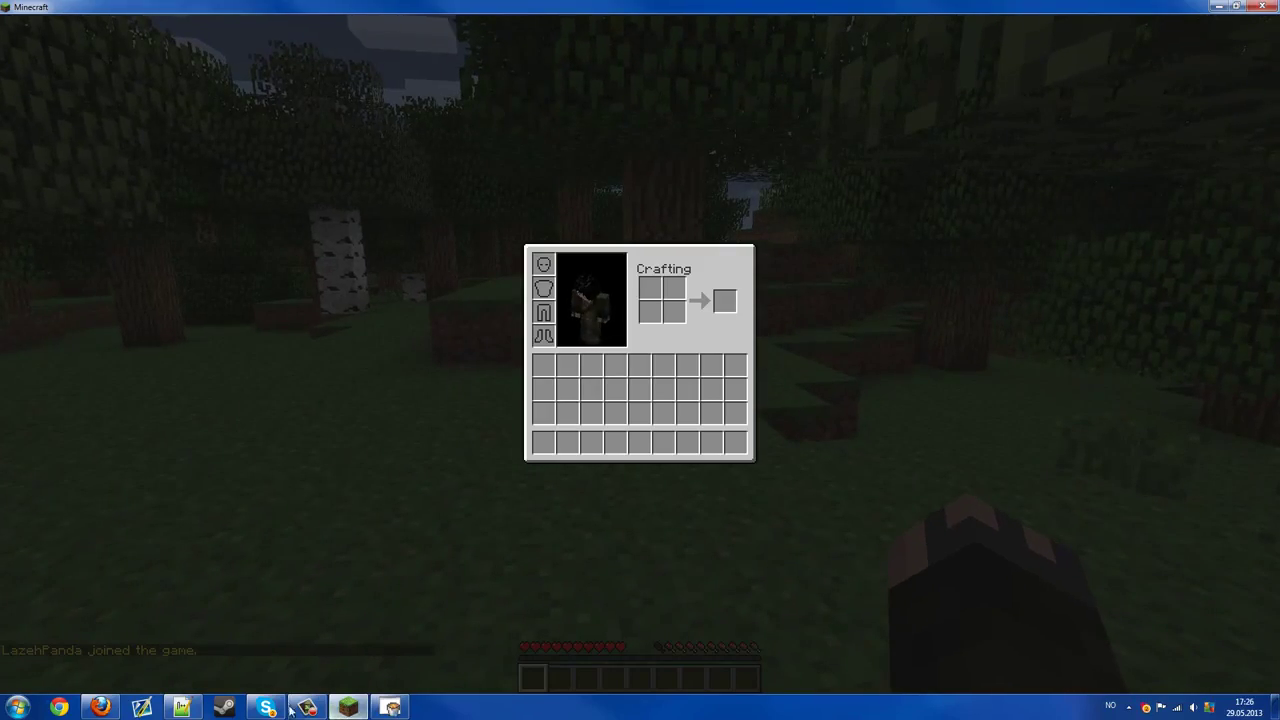
pyautogui.press('e')
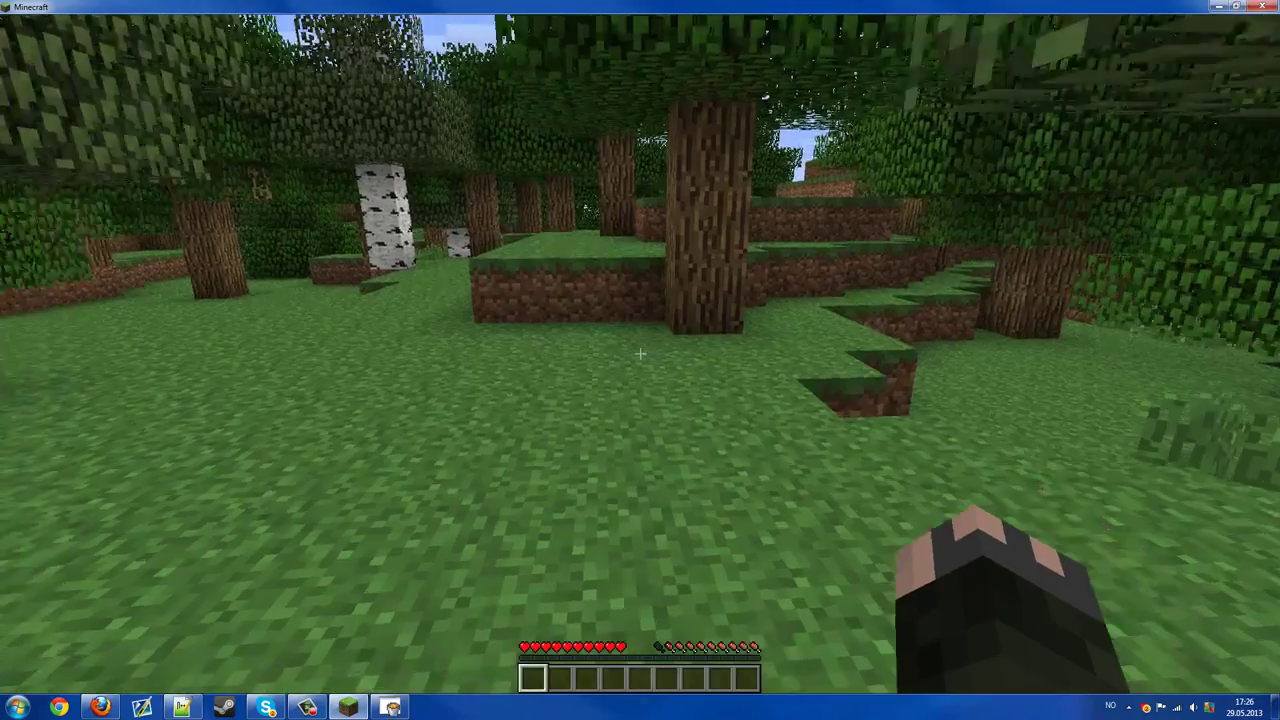
pyautogui.press('w')
# - Disconnect from the server in Minecraft, and switch to BukkitGUI to stop the running server
pyautogui.press('Escape')
pyautogui.click(619, 340)
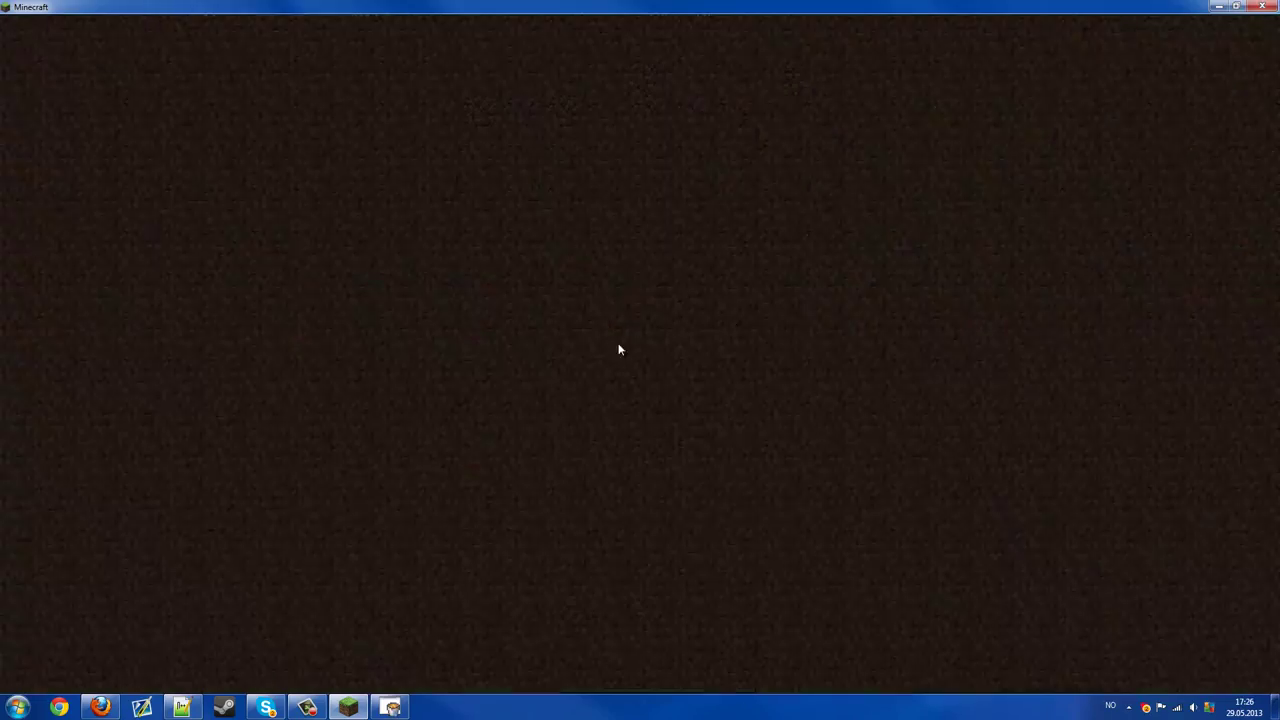
pyautogui.click(390, 707)
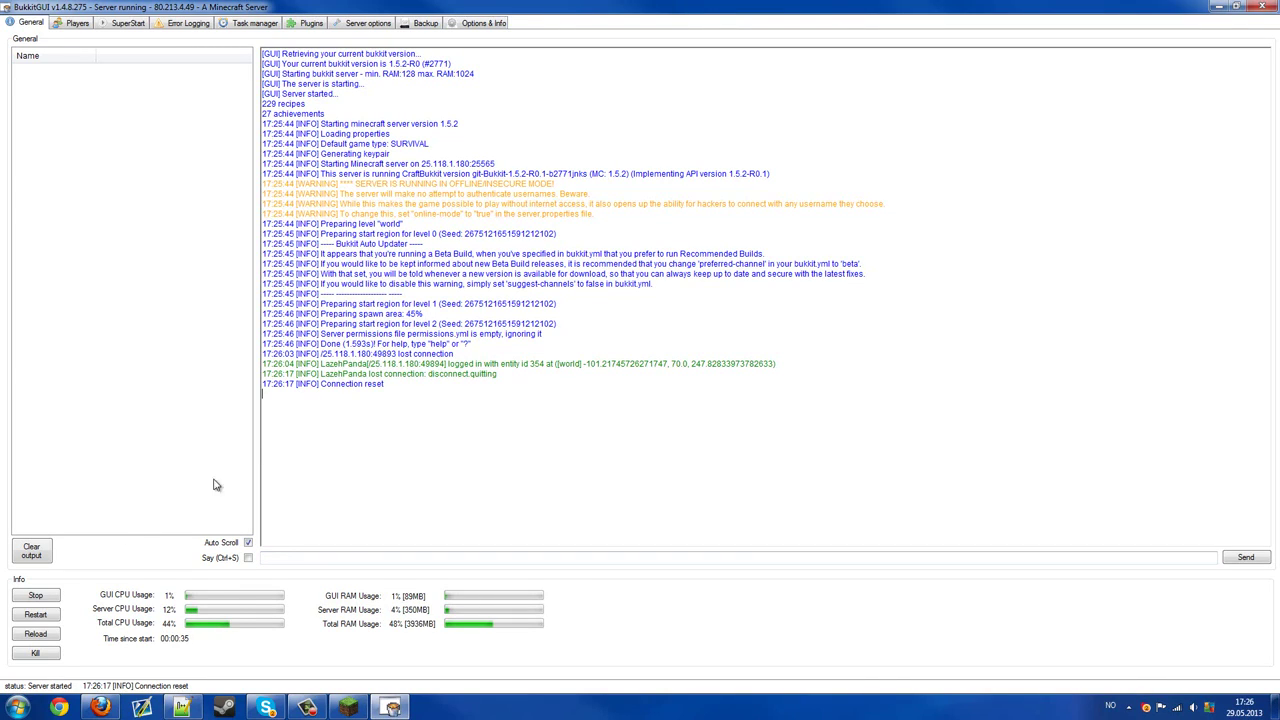
pyautogui.click(35, 595)
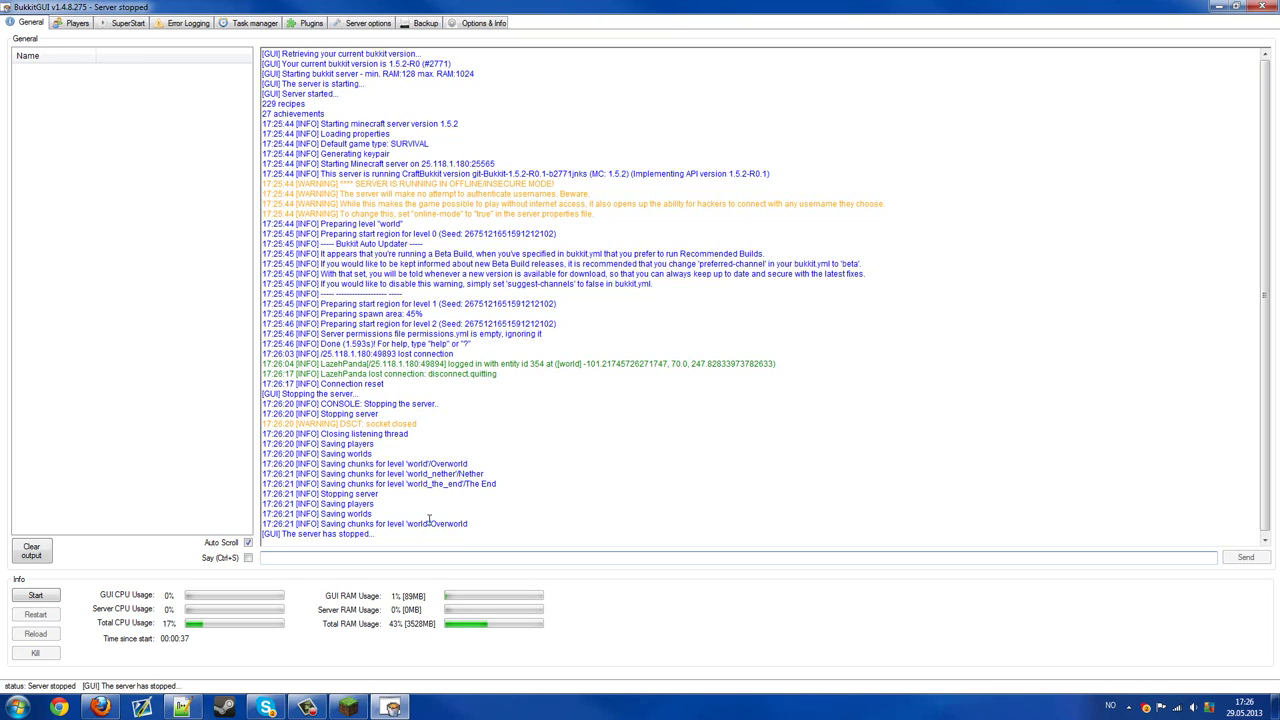
# - Check the CraftBukkit version number in the startup lines of the console log
pyautogui.click(519, 174)
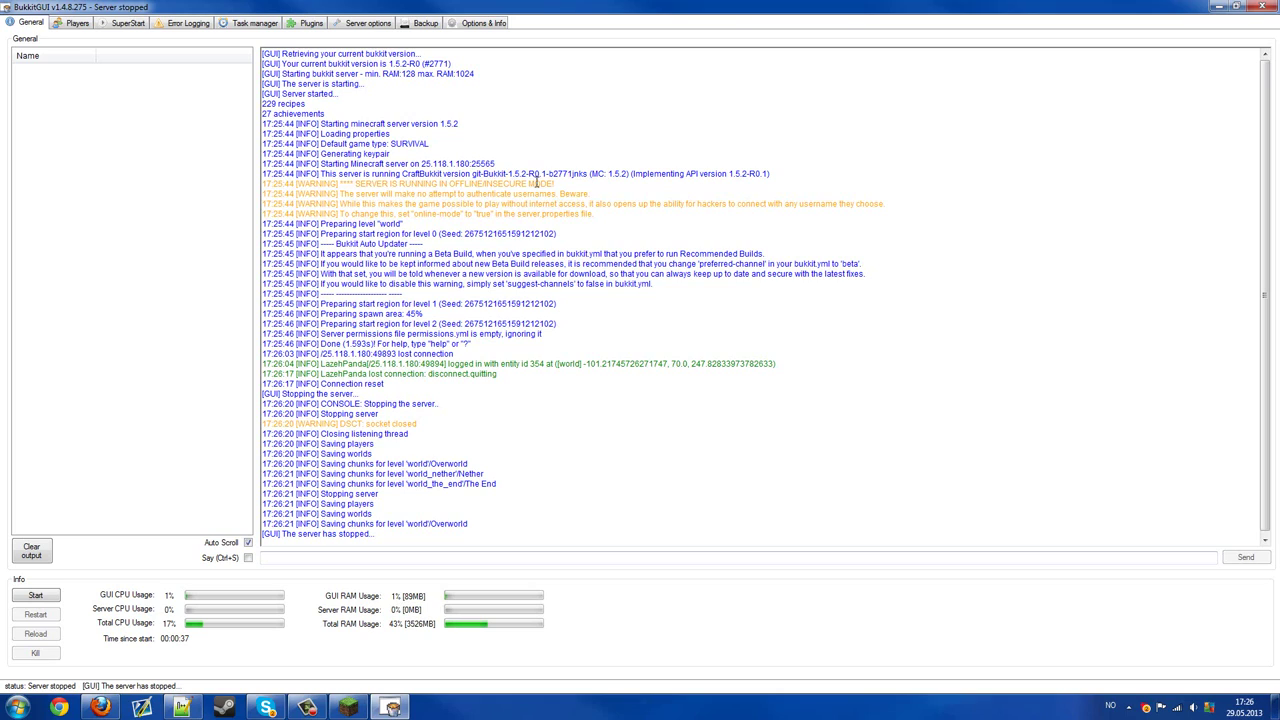
pyautogui.moveTo(511, 174); pyautogui.dragTo(527, 174)
pyautogui.scroll(-1, 566, 320)
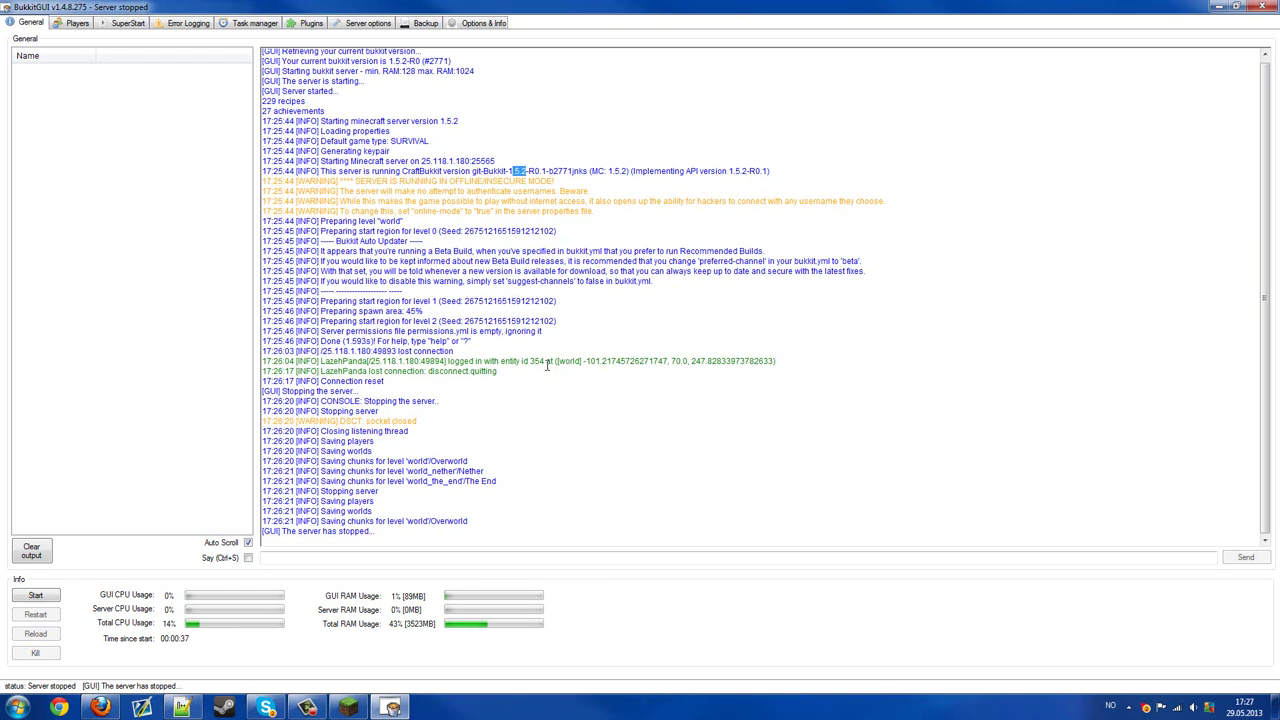
pyautogui.click(267, 710)
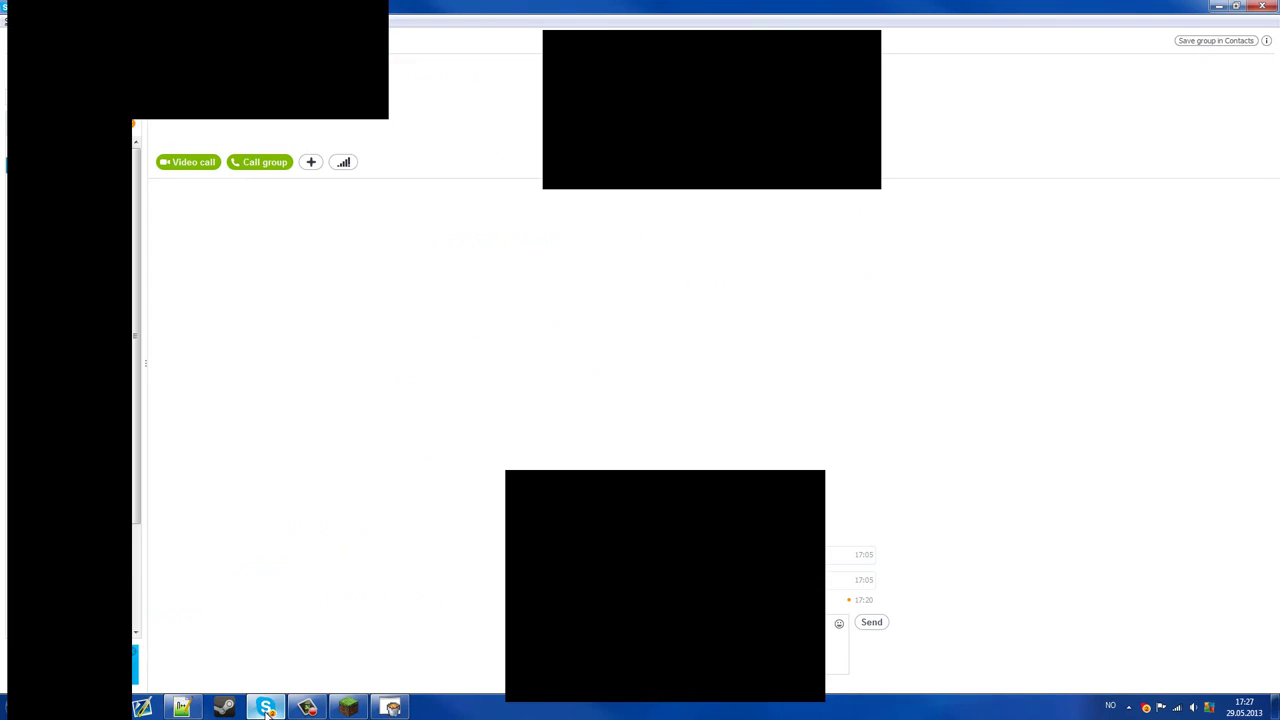
pyautogui.click(267, 710)
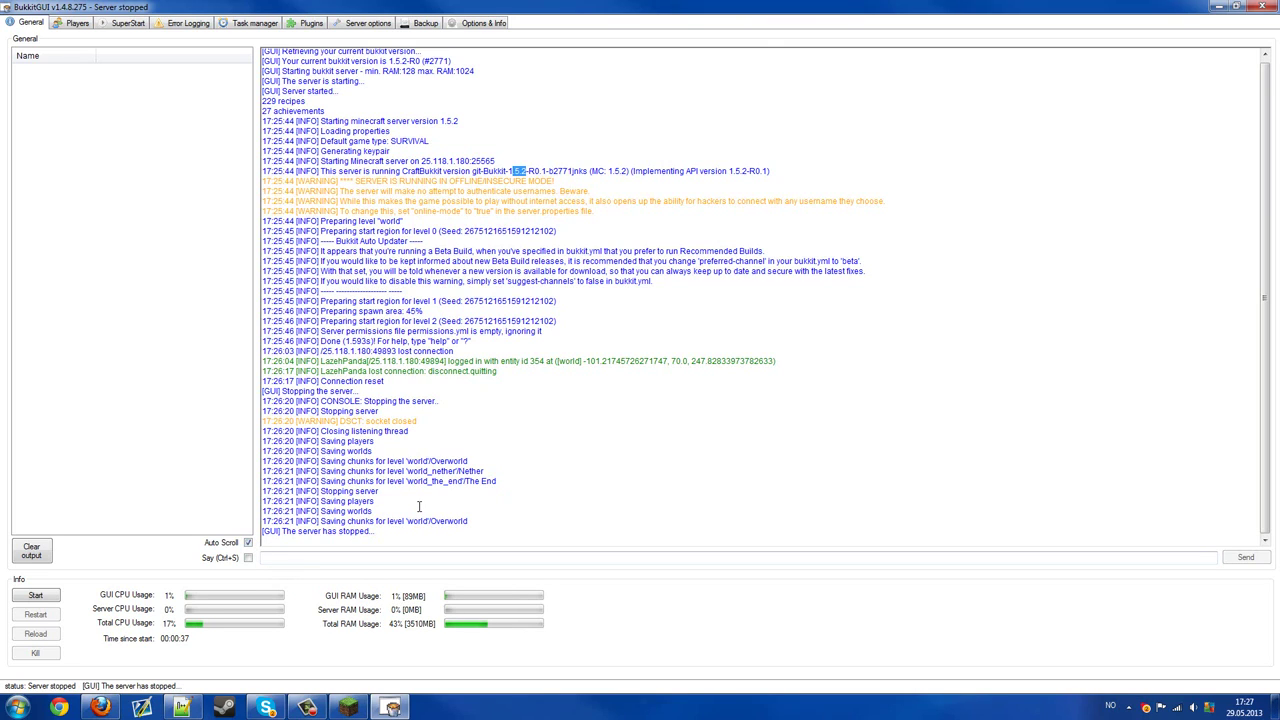
pyautogui.click(414, 557)
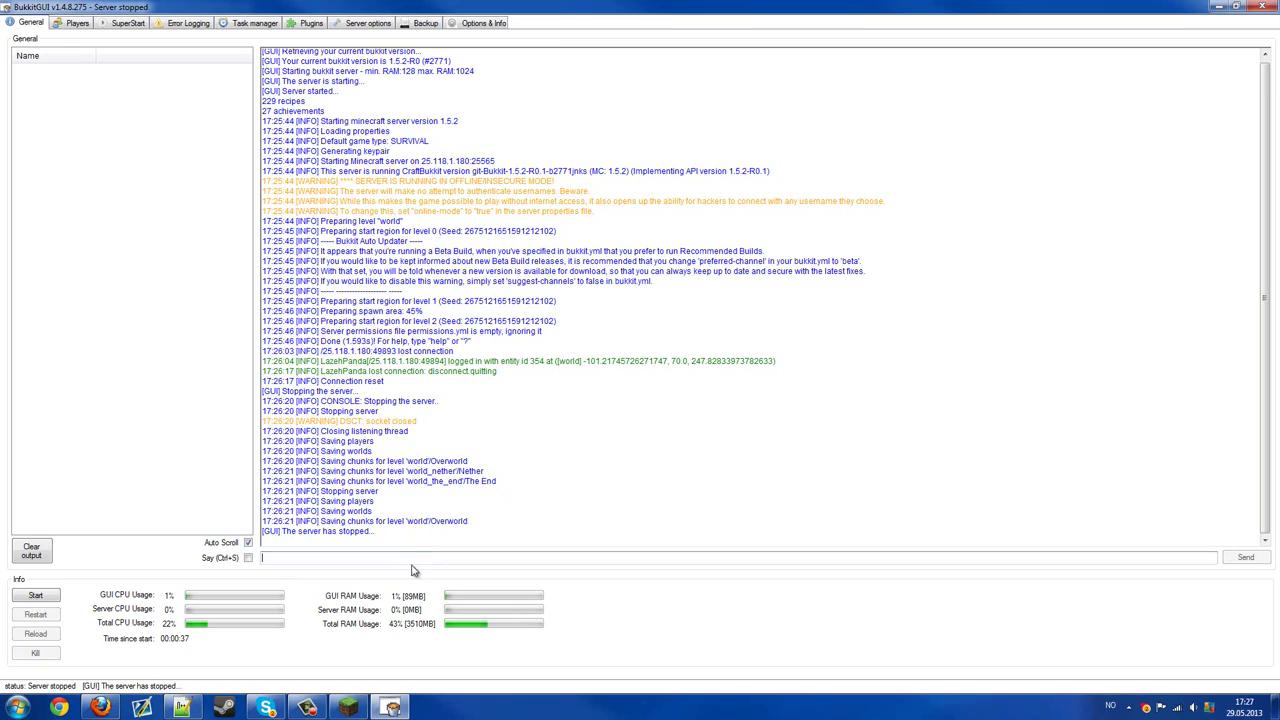
pyautogui.moveTo(427, 421); pyautogui.dragTo(427, 432)
pyautogui.click(502, 461)
pyautogui.click(479, 541)
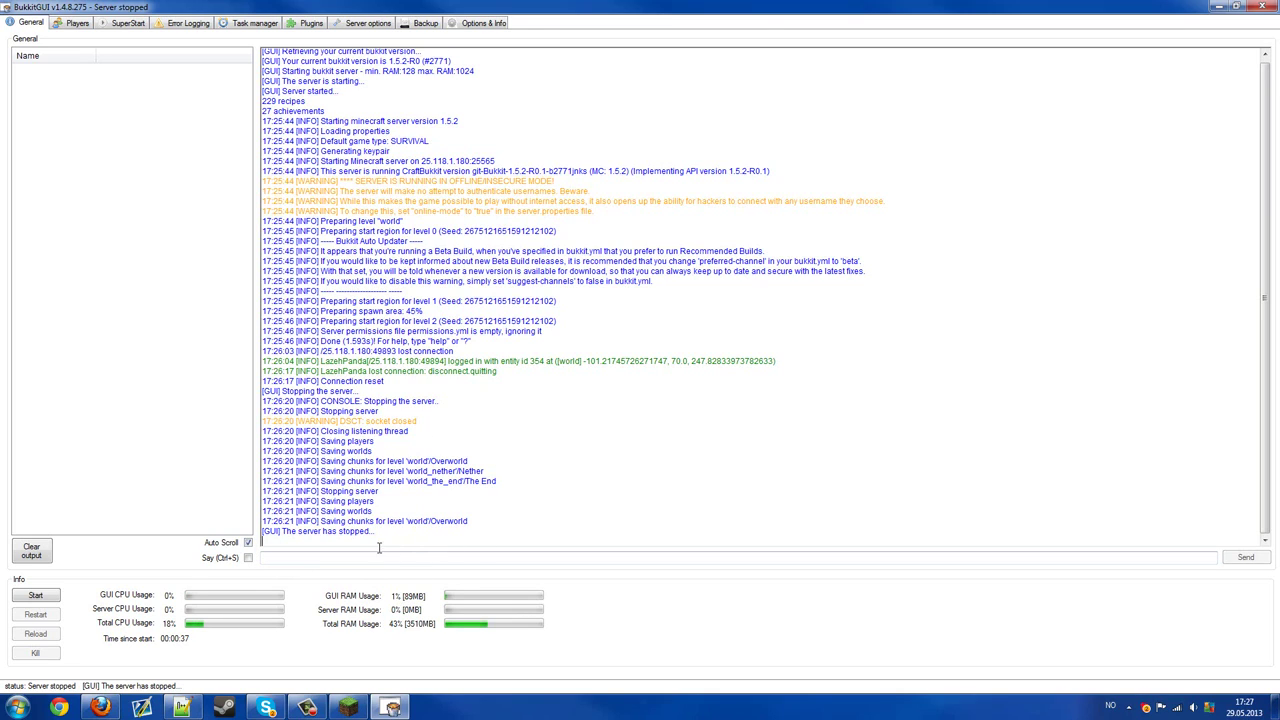
# - Review the shutdown messages in the console log and the address and port the server started on
pyautogui.moveTo(341, 544); pyautogui.dragTo(257, 530)
pyautogui.click(495, 508)
pyautogui.moveTo(372, 534); pyautogui.dragTo(288, 381)
pyautogui.click(288, 381)
pyautogui.moveTo(523, 163); pyautogui.dragTo(421, 161)
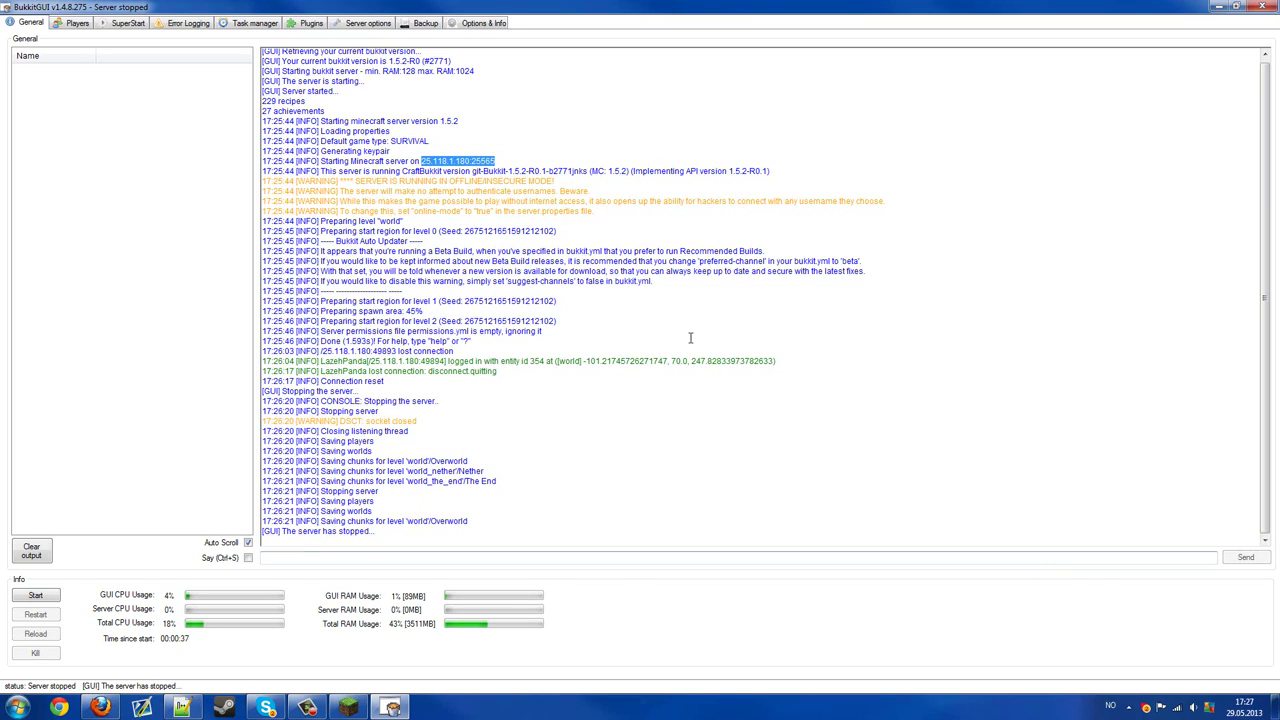
pyautogui.click(499, 558)
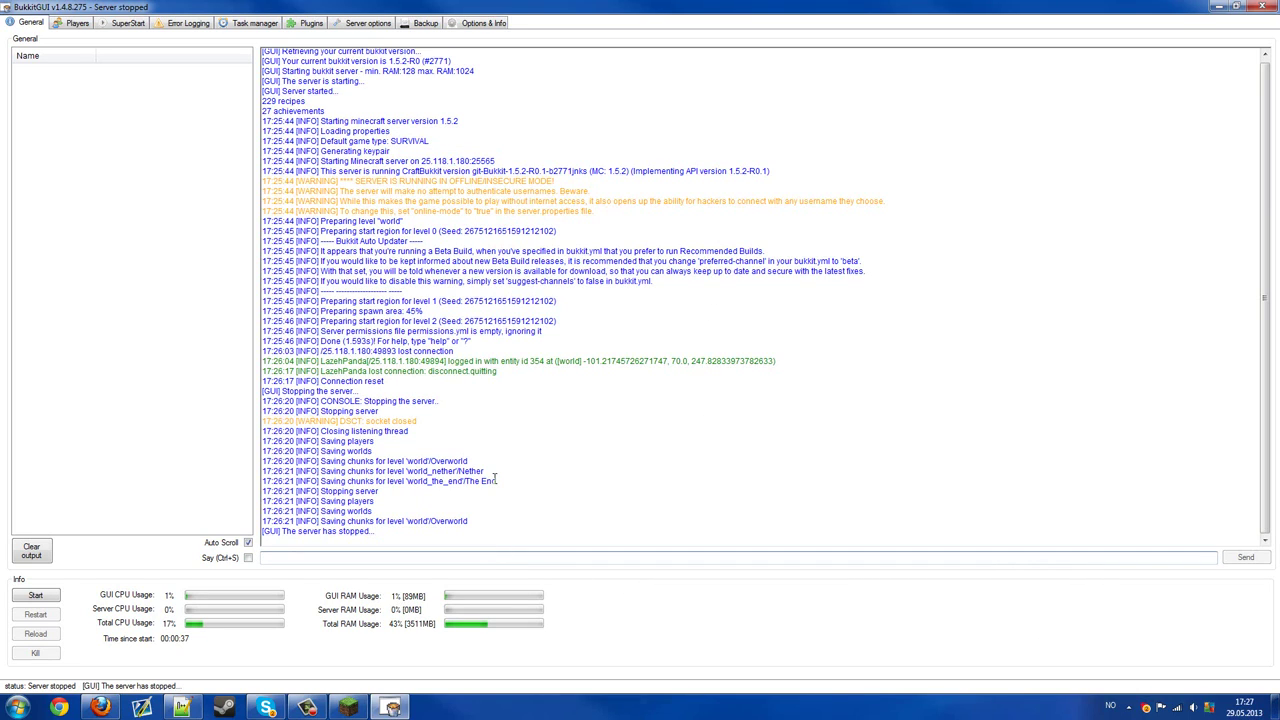